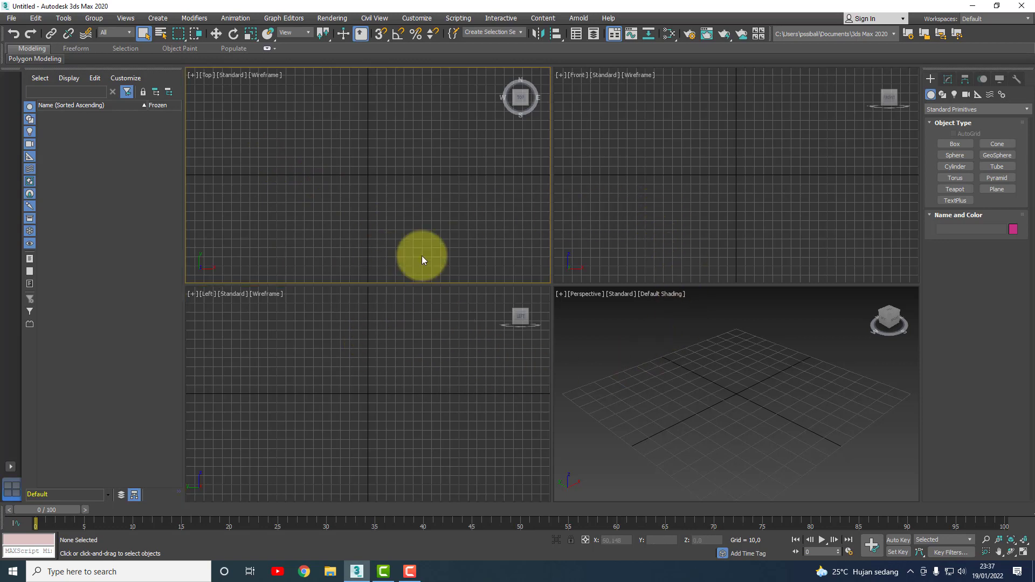
Step: Create Cylinder001 with radius 61.175, height 120.296 and 18 sides, and fit it in all views
left_click(622, 132)
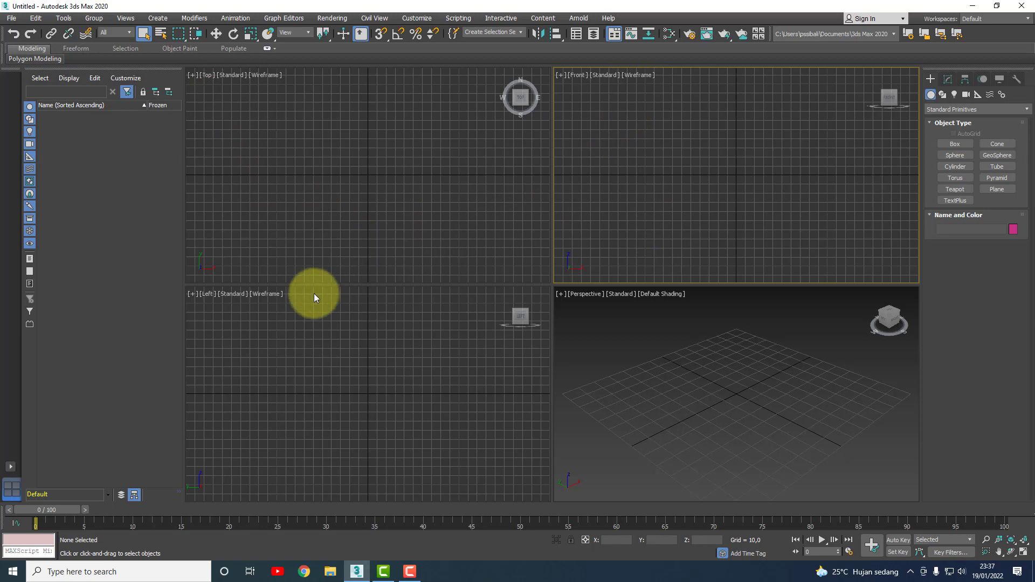
left_click(269, 343)
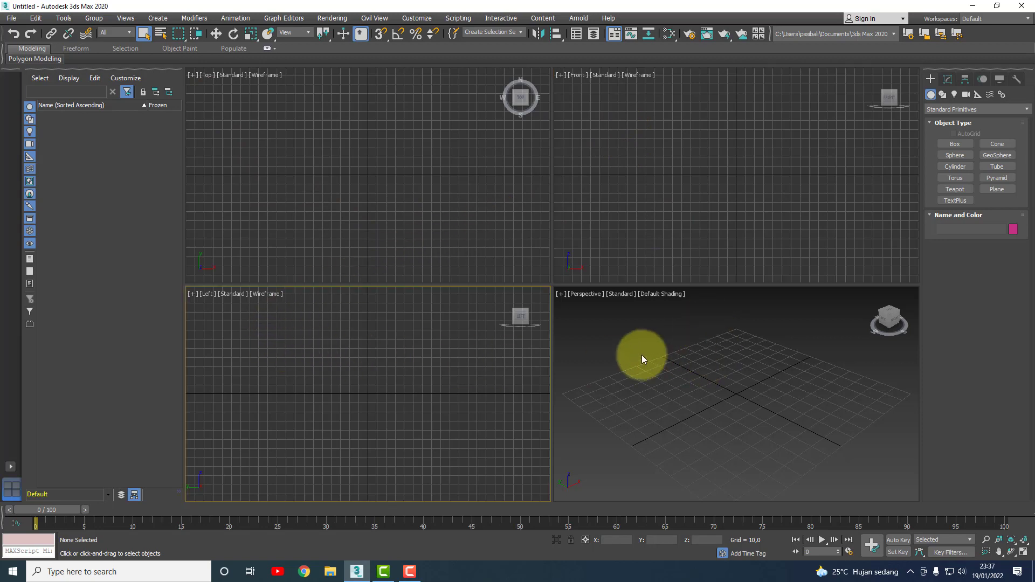
left_click(955, 166)
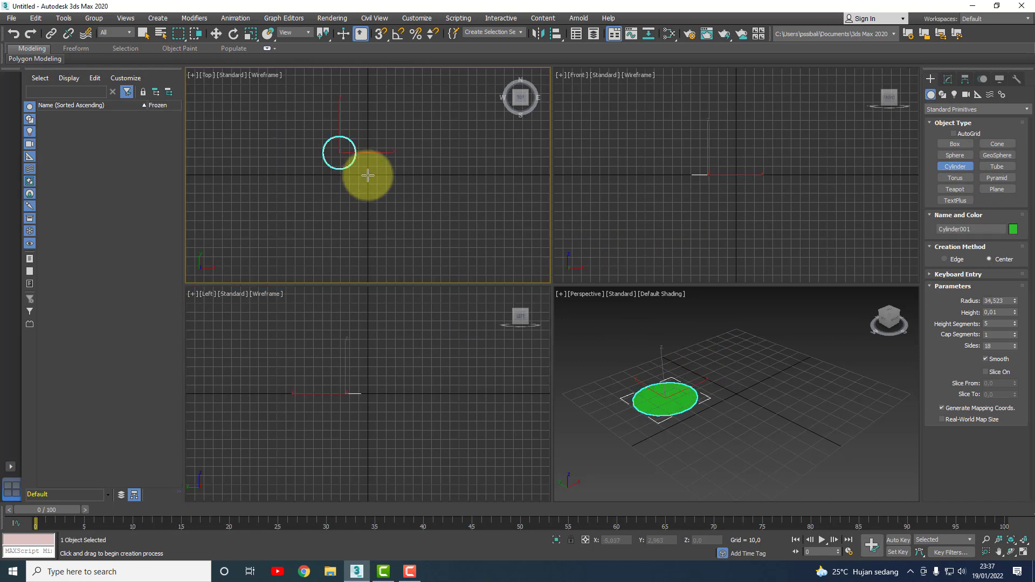
left_click_drag(339, 153, 380, 183)
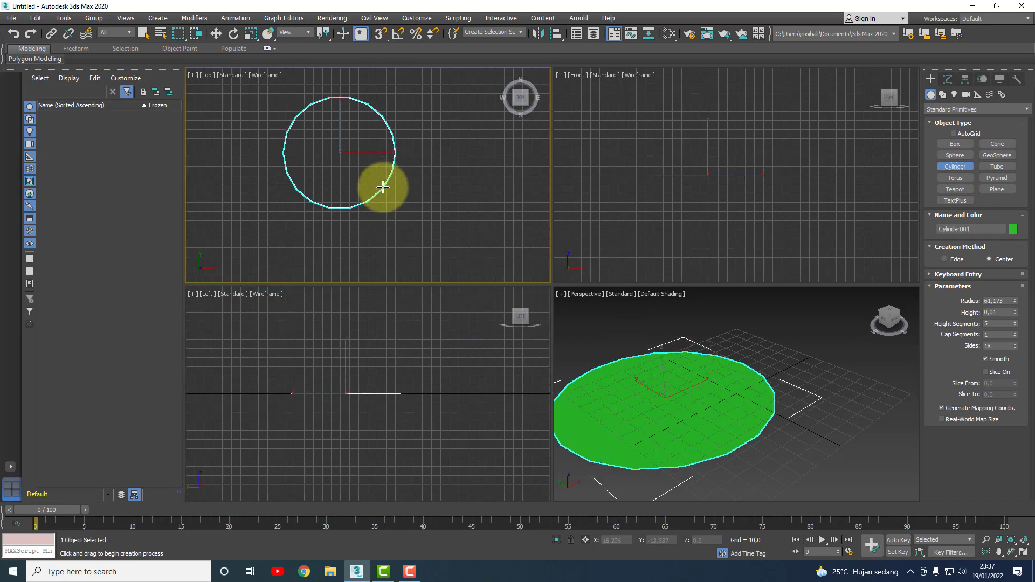
left_click(365, 77)
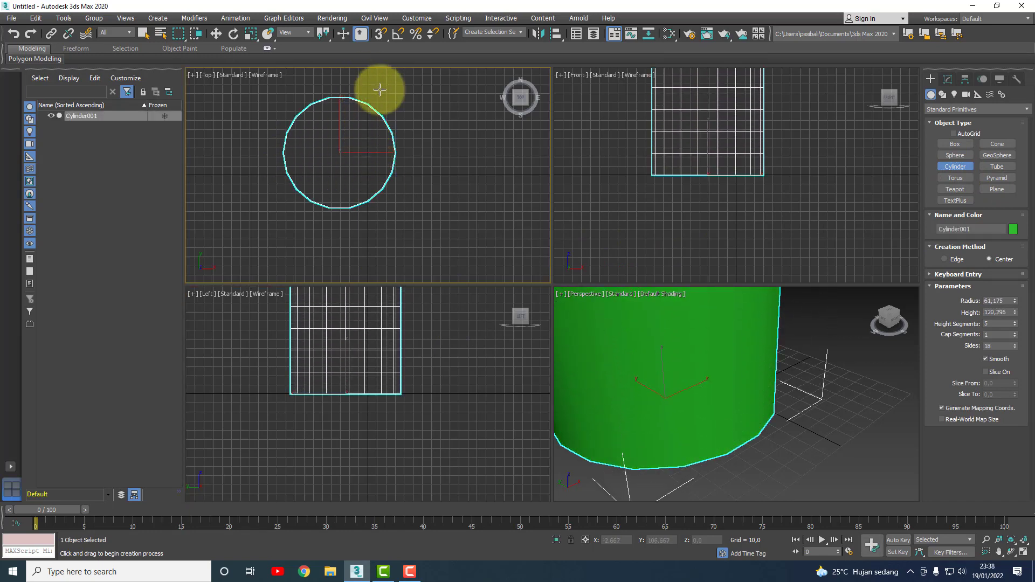
left_click(1024, 540)
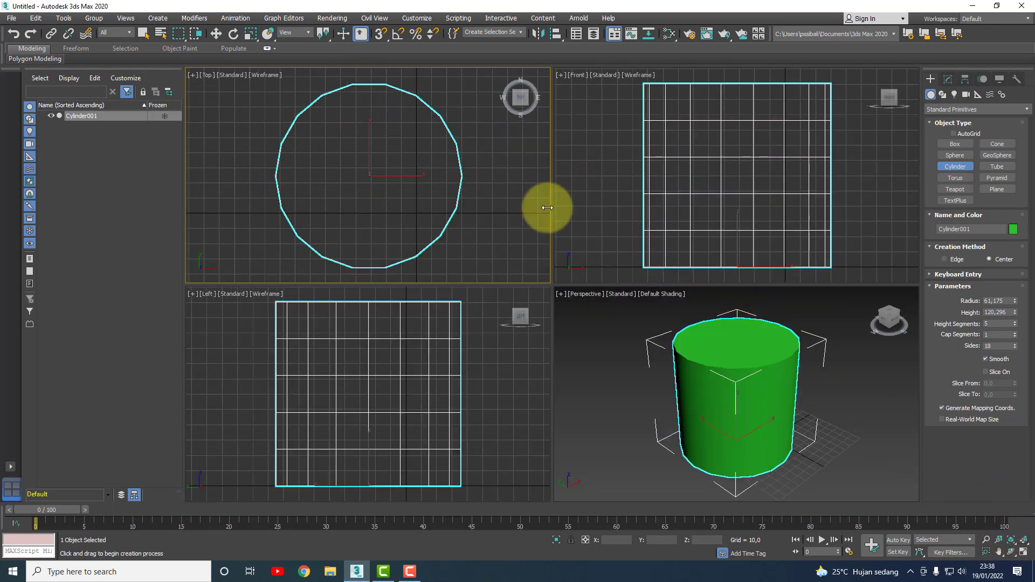
Step: Change the cylinder's object colour from green to pale cream
left_click(1013, 229)
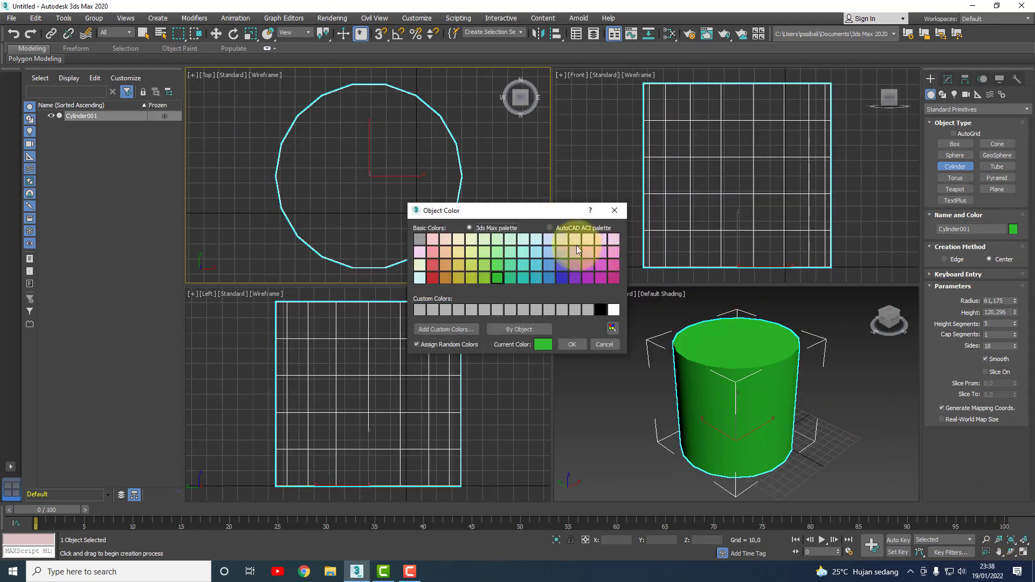
left_click(534, 239)
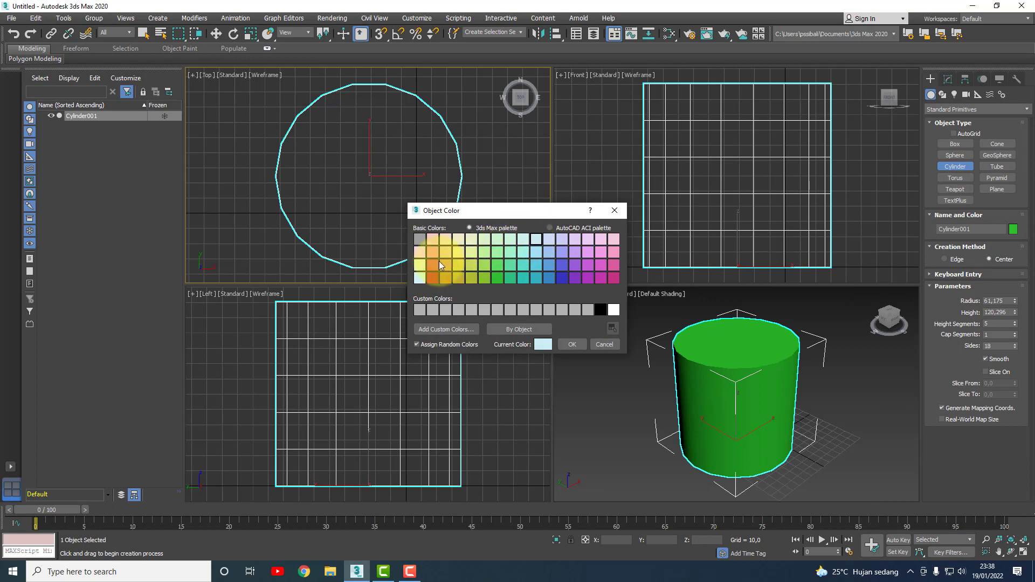
left_click(471, 239)
left_click(572, 343)
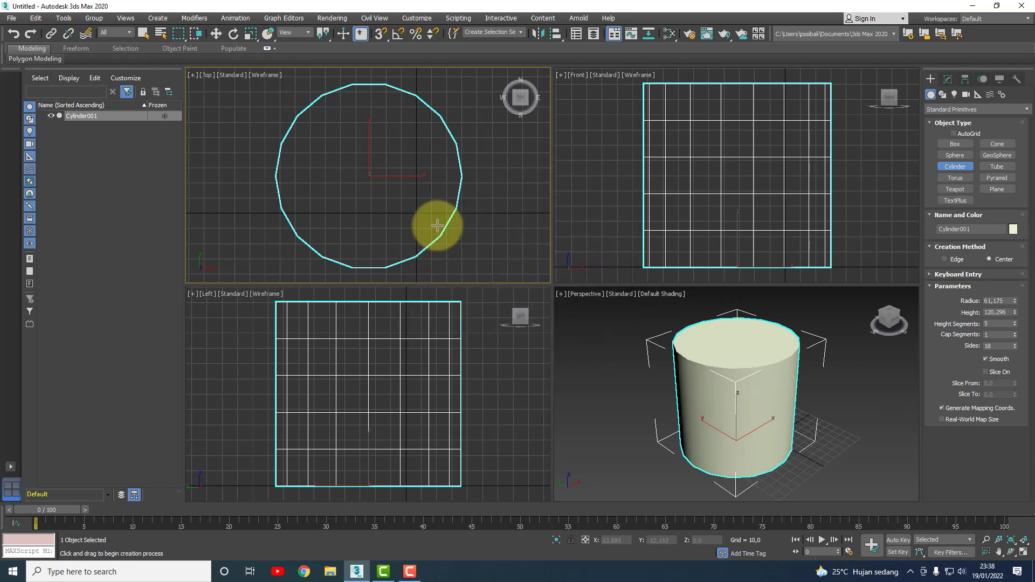
left_click(143, 33)
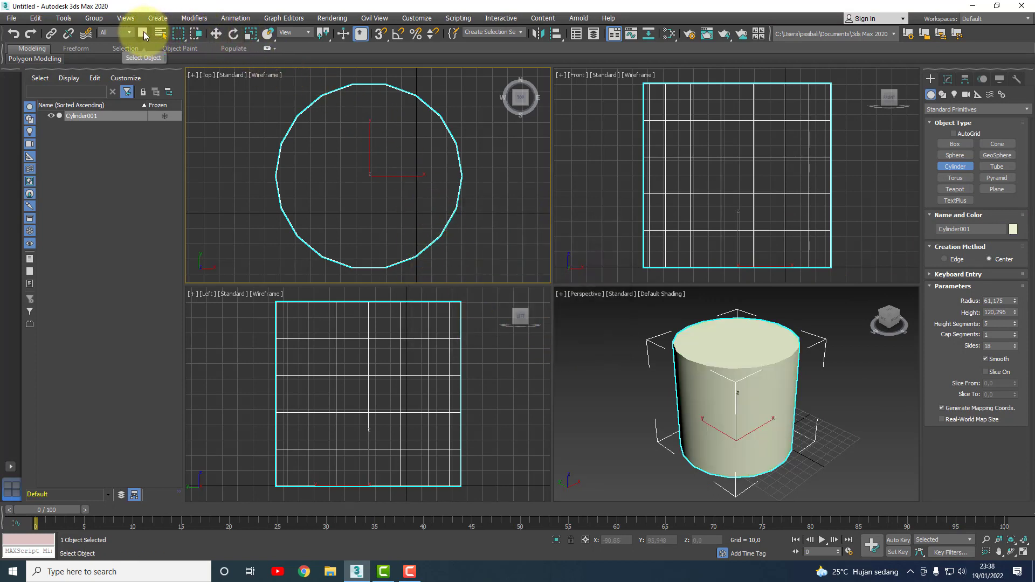
left_click(470, 240)
left_click(758, 388)
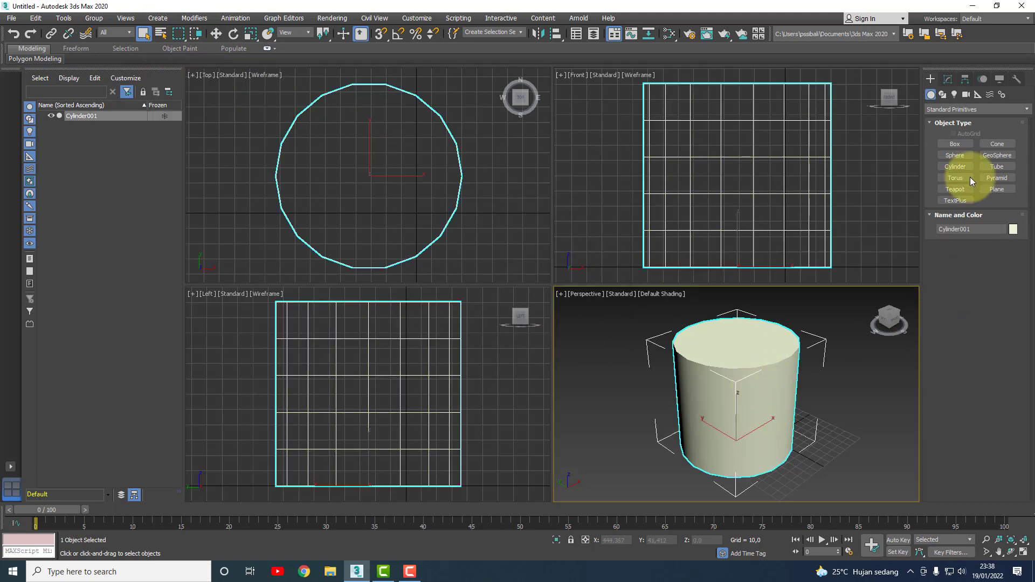
Step: Set the cylinder's Sides to 28 in the Modify panel
left_click(947, 79)
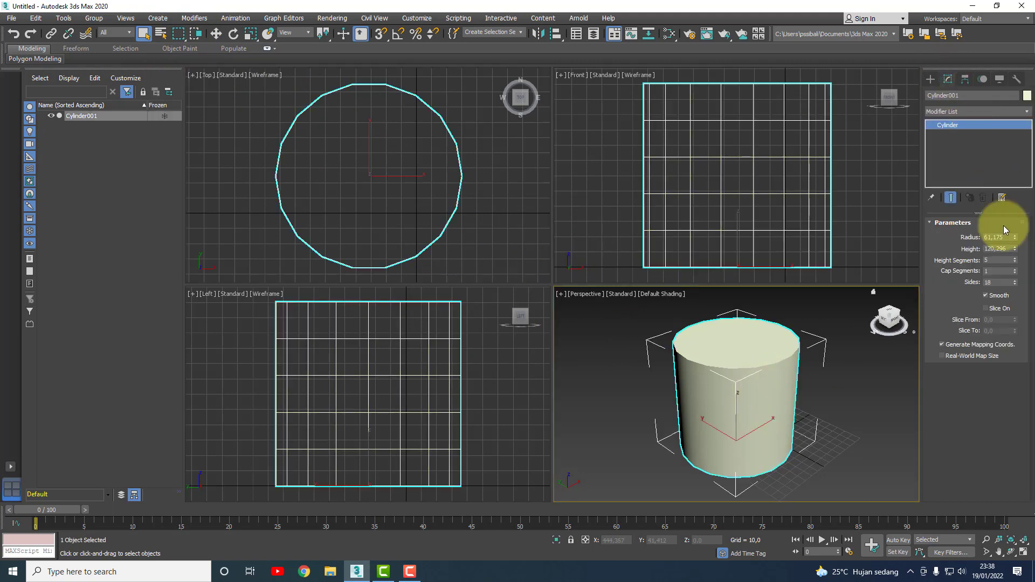
double_click(997, 282)
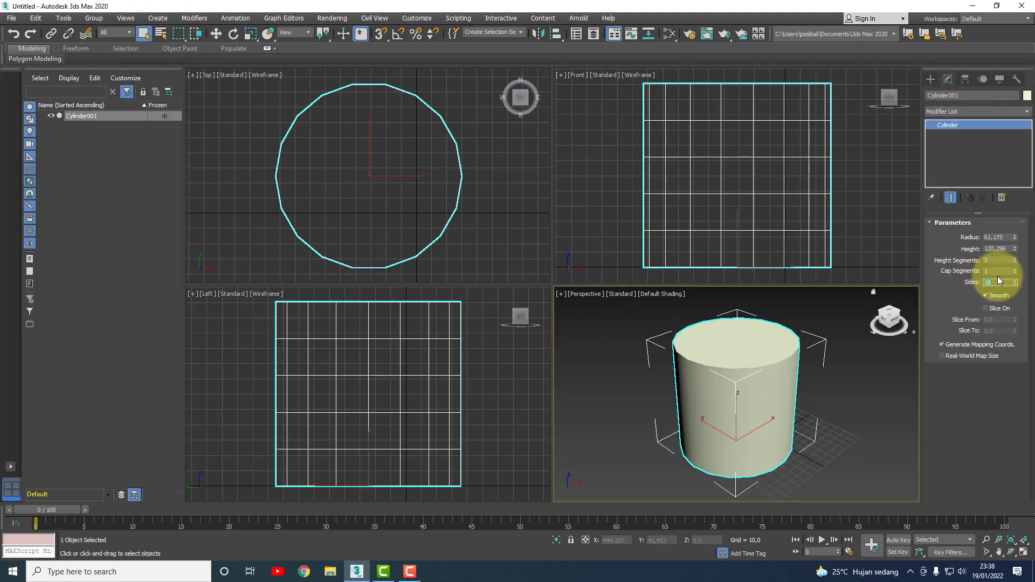
type("36")
key("Return")
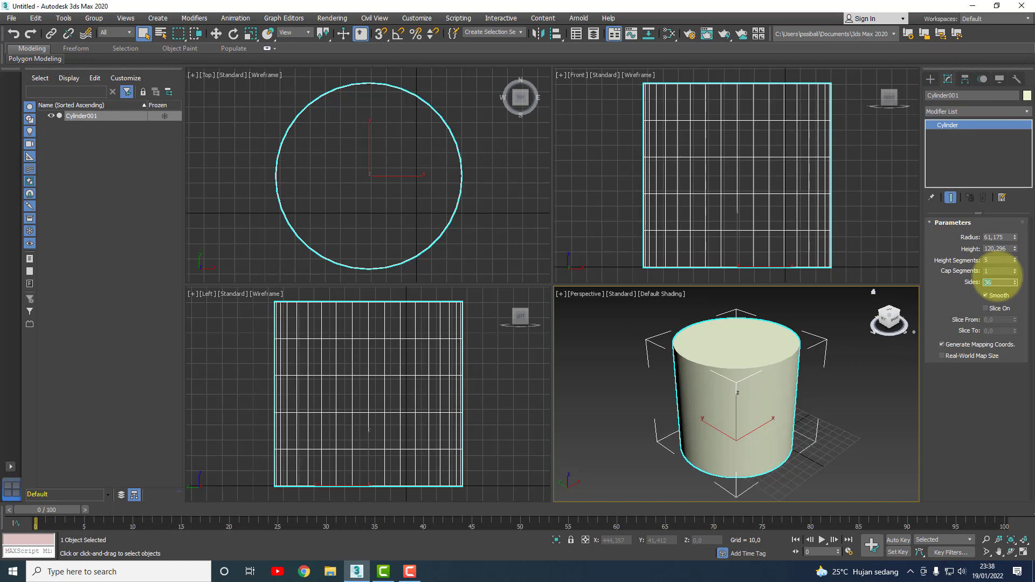
scroll(812, 230, "down", 4)
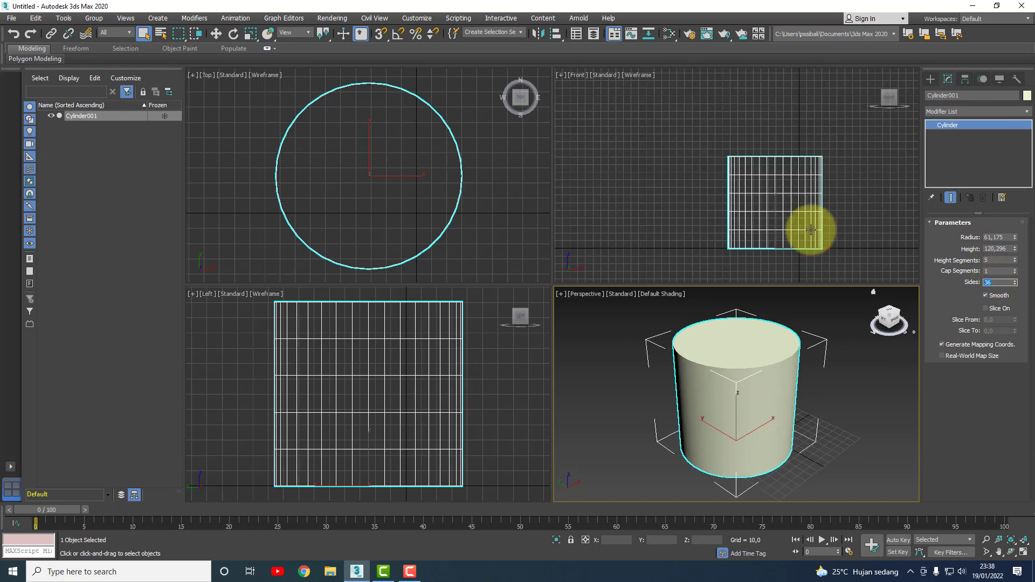
scroll(812, 231, "up", 3)
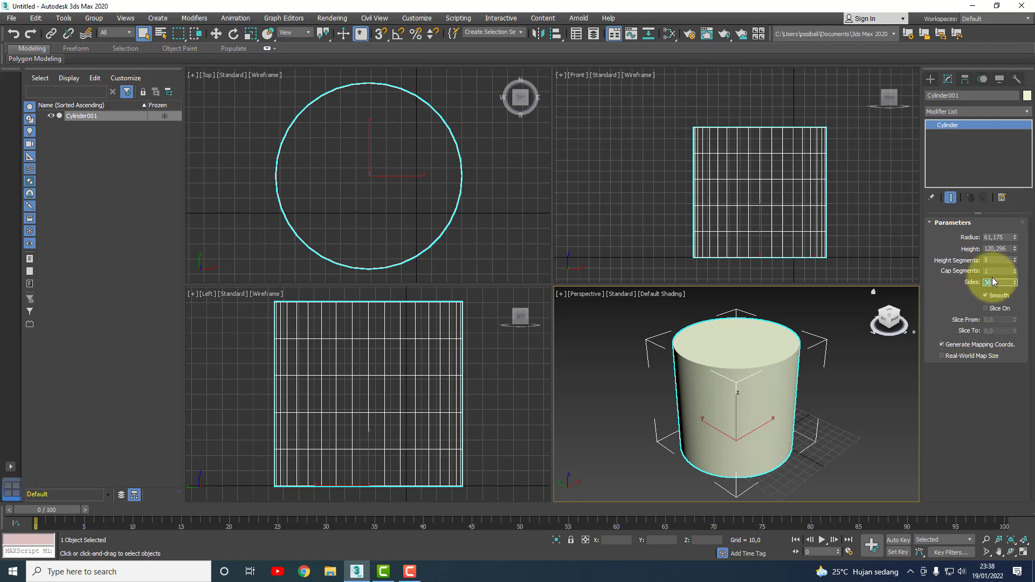
type("8")
key("Return")
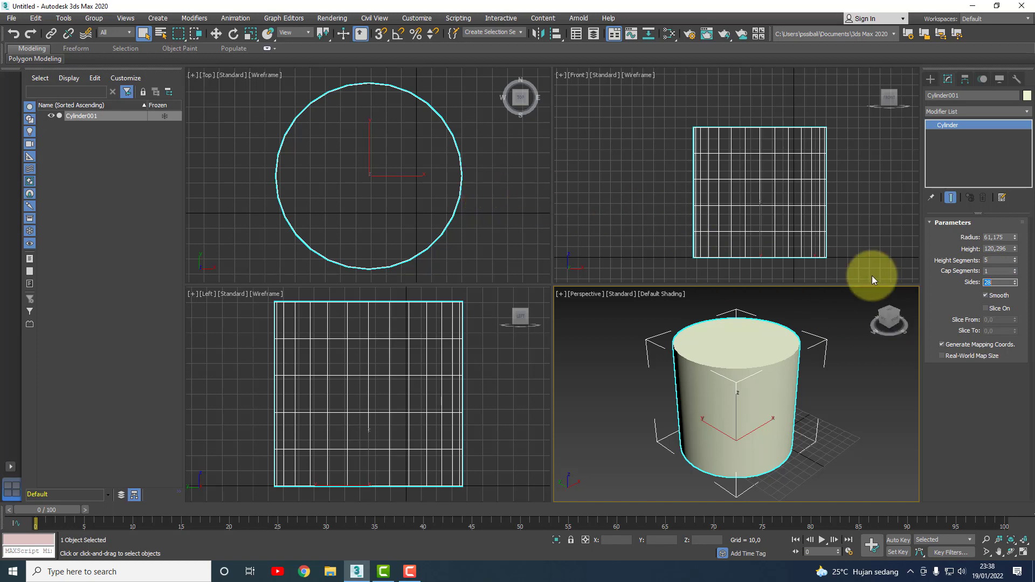
Step: Pan the Left view and select the cylinder
left_click(502, 297)
scroll(493, 361, "down", 3)
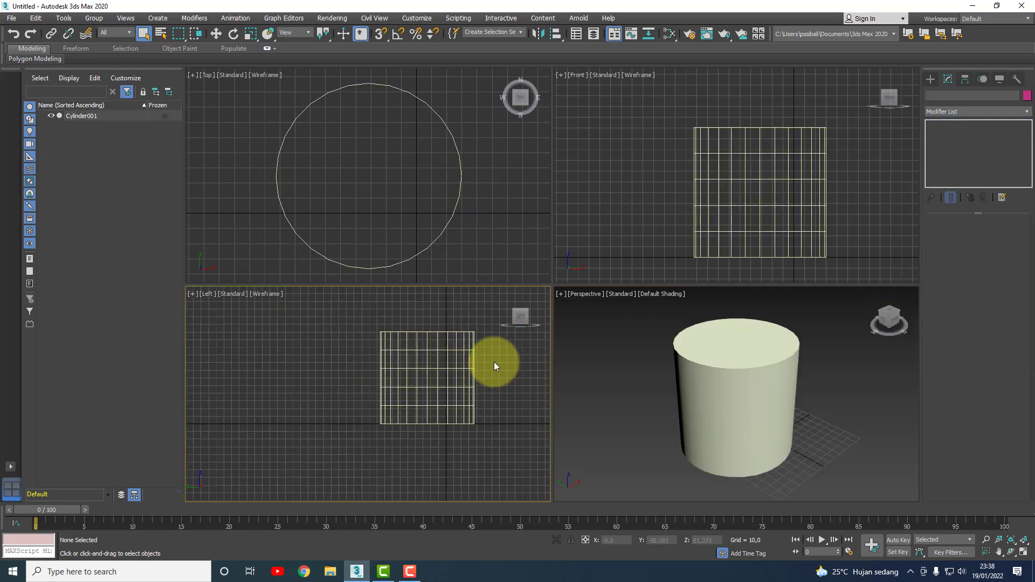
left_click(999, 552)
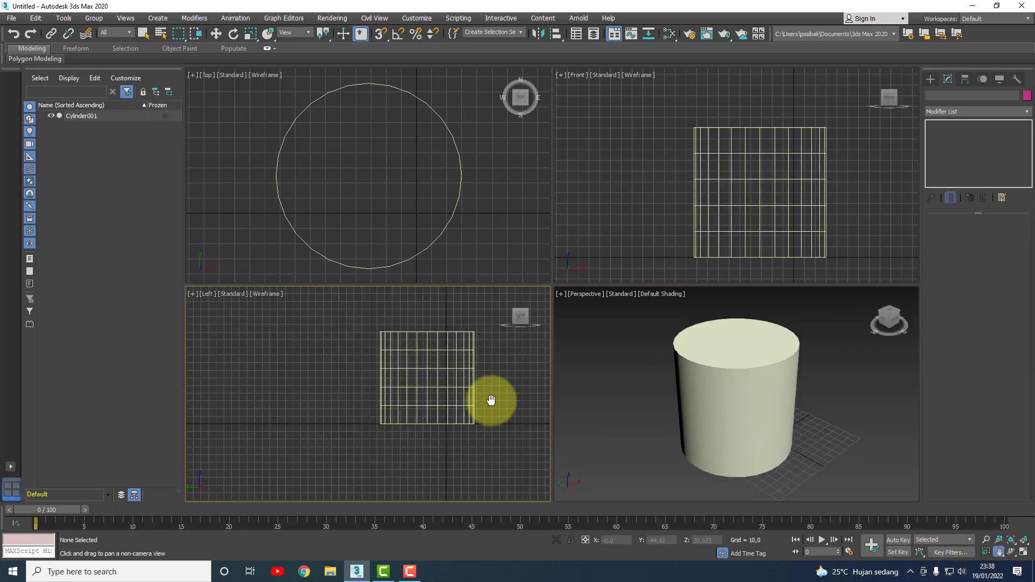
left_click_drag(492, 402, 449, 394)
key("Escape")
left_click(406, 359)
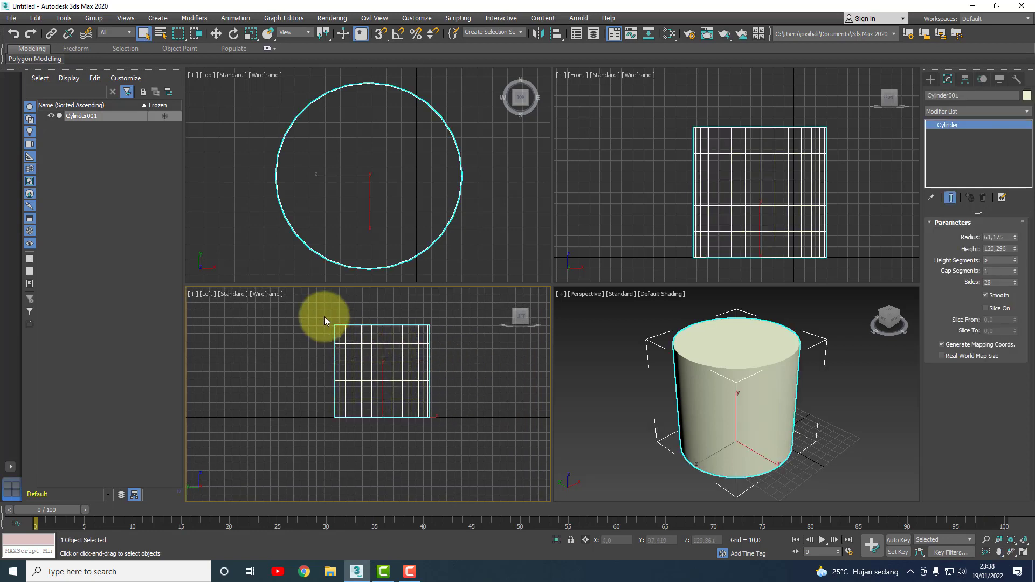
Step: Stretch the cylinder about 125% taller with Non-uniform Scale and fit all views
left_click(251, 33)
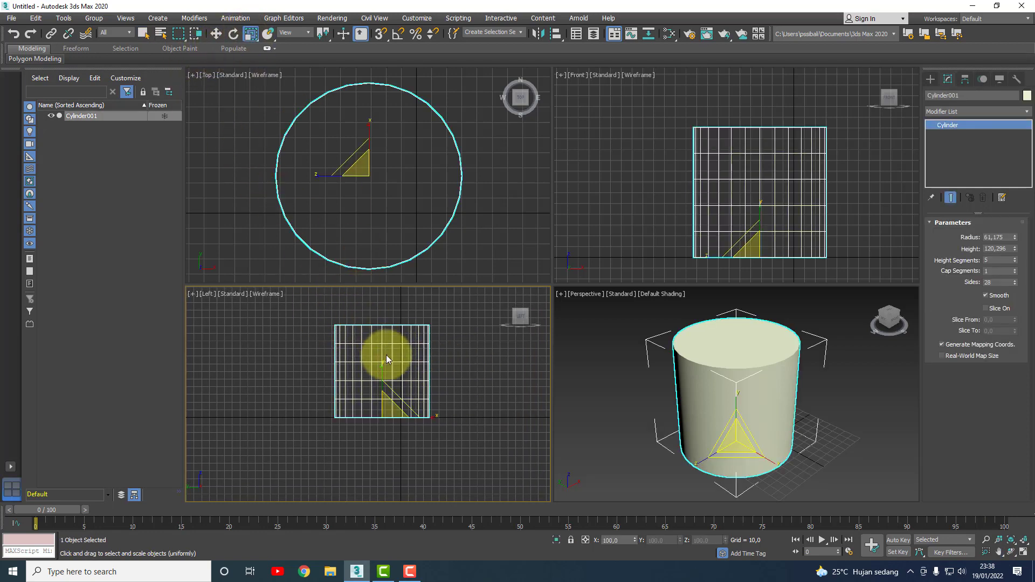
left_click_drag(385, 355, 382, 357)
left_click(462, 381)
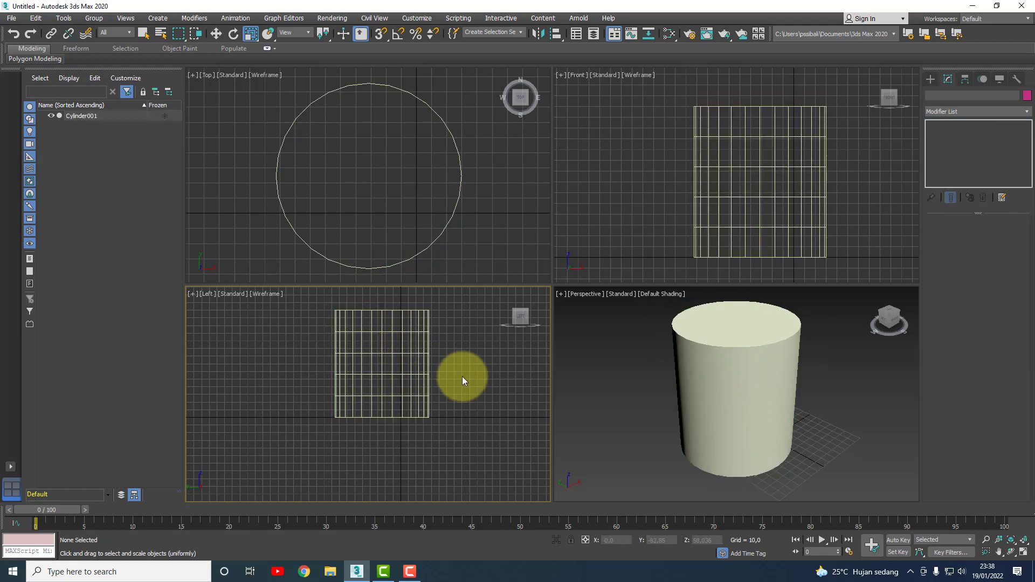
middle_click_drag(461, 376, 429, 383)
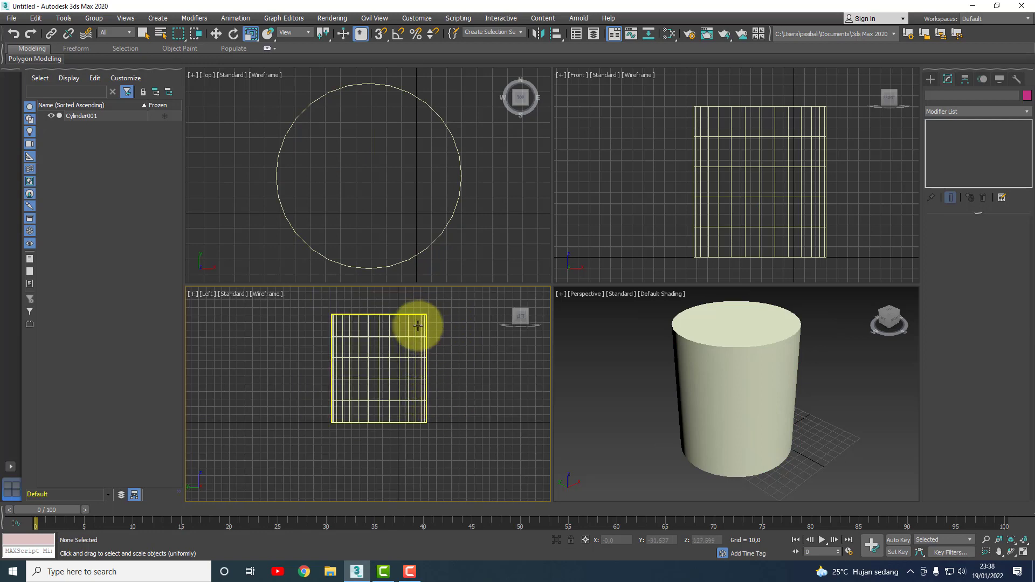
left_click(1023, 540)
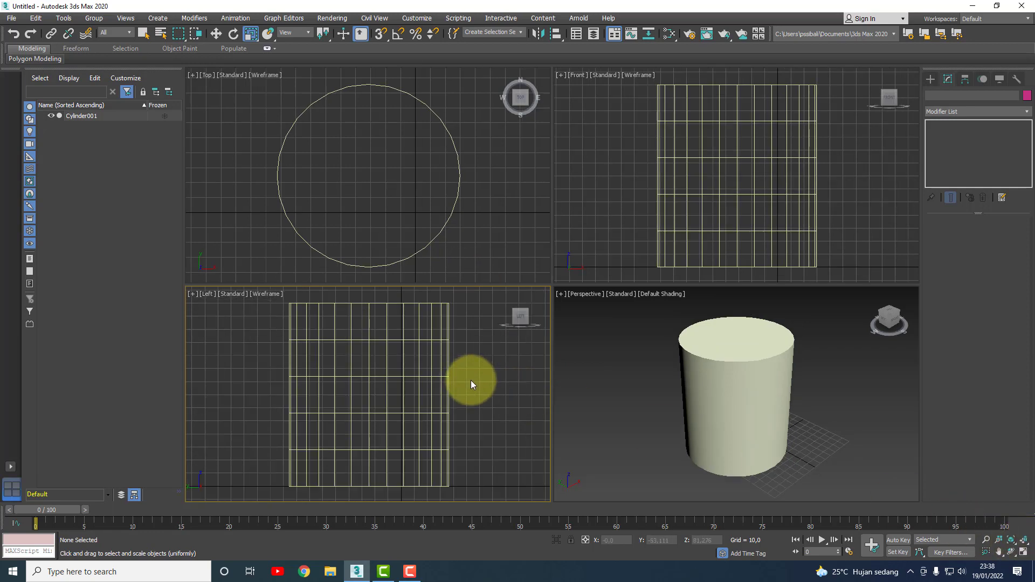
left_click(447, 376)
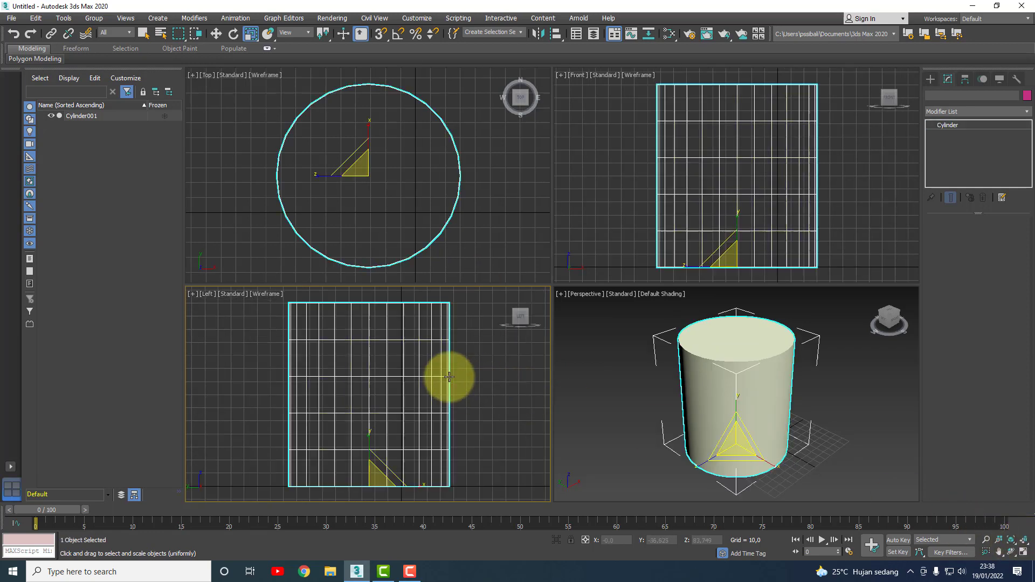
left_click(495, 389)
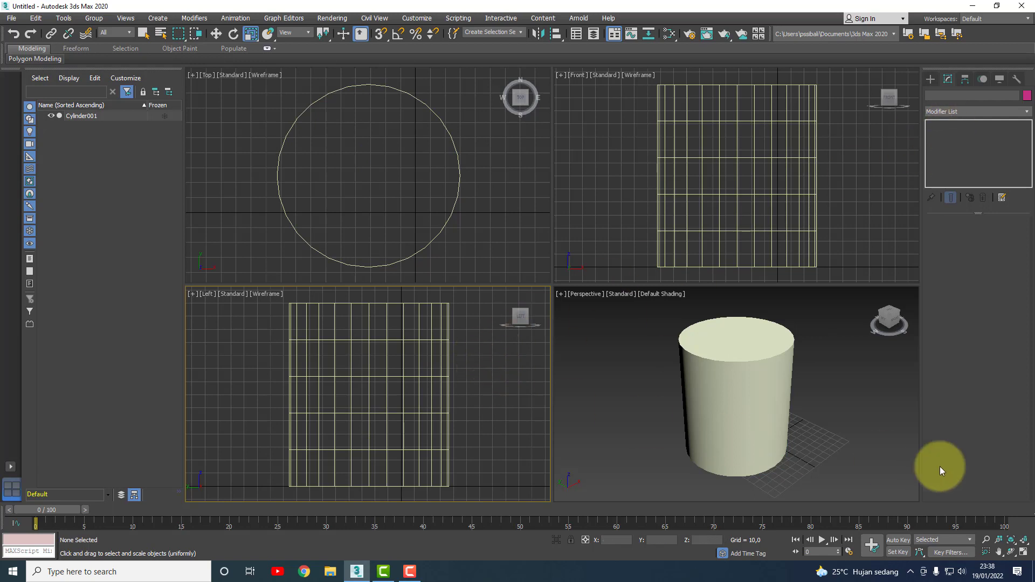
left_click(931, 79)
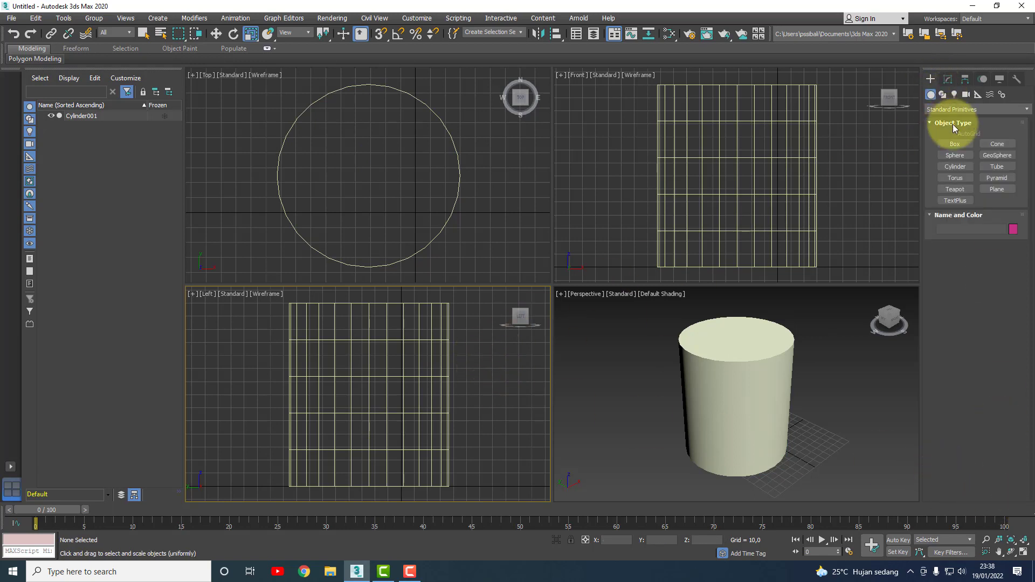
Step: Choose the Line spline tool with Initial Type set to Smooth
left_click(948, 78)
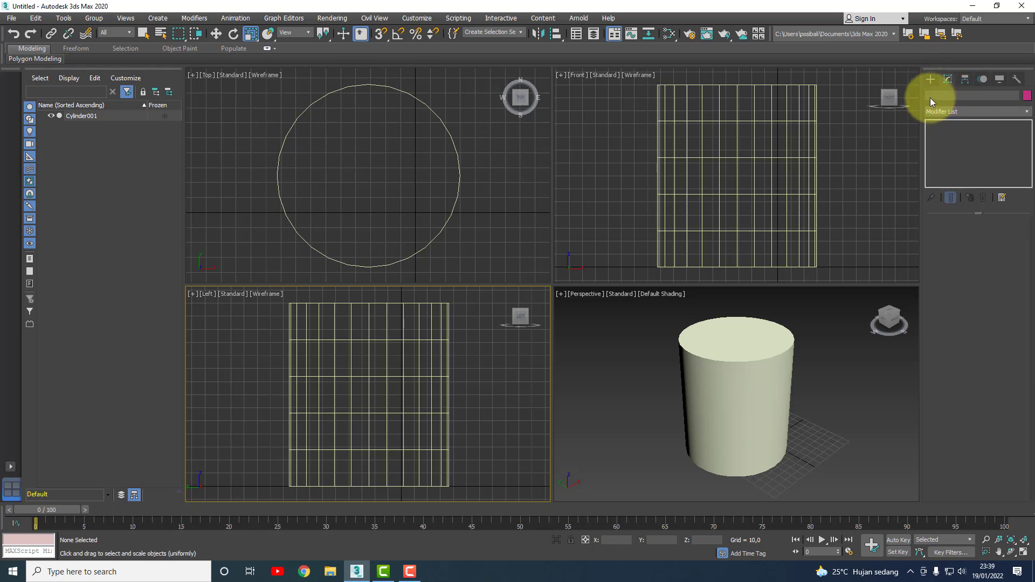
left_click(930, 79)
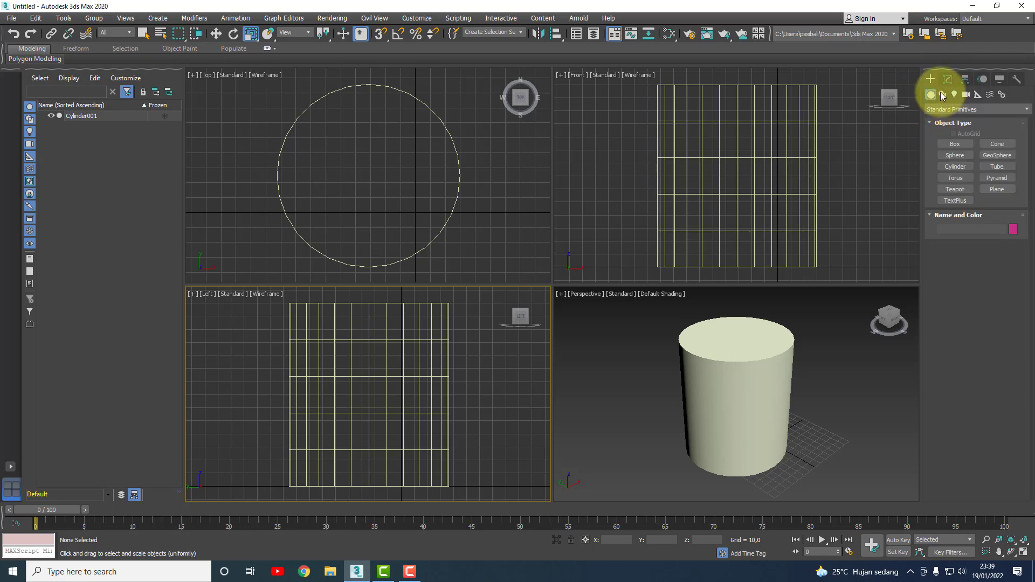
left_click(942, 95)
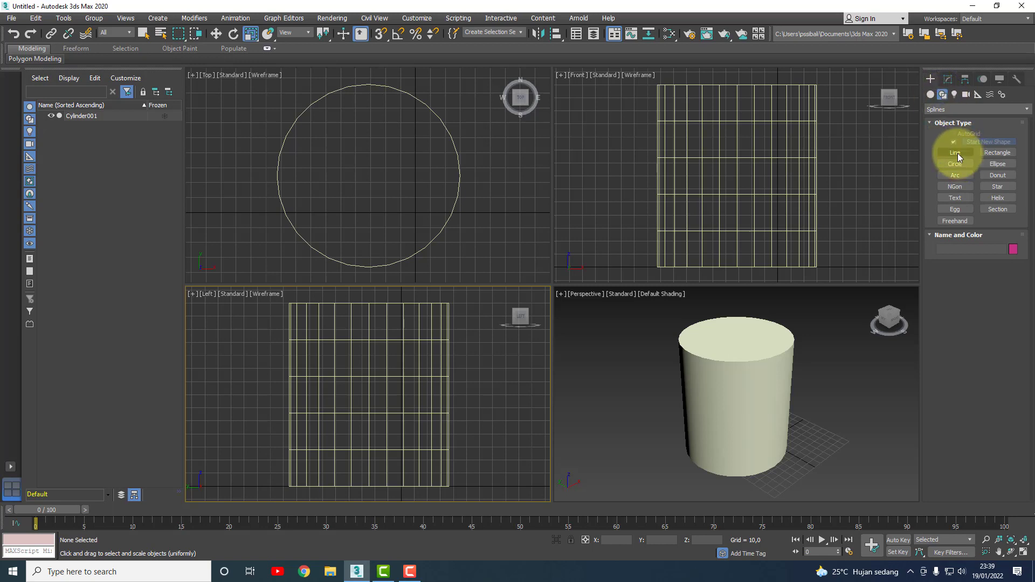
left_click(931, 95)
left_click(943, 95)
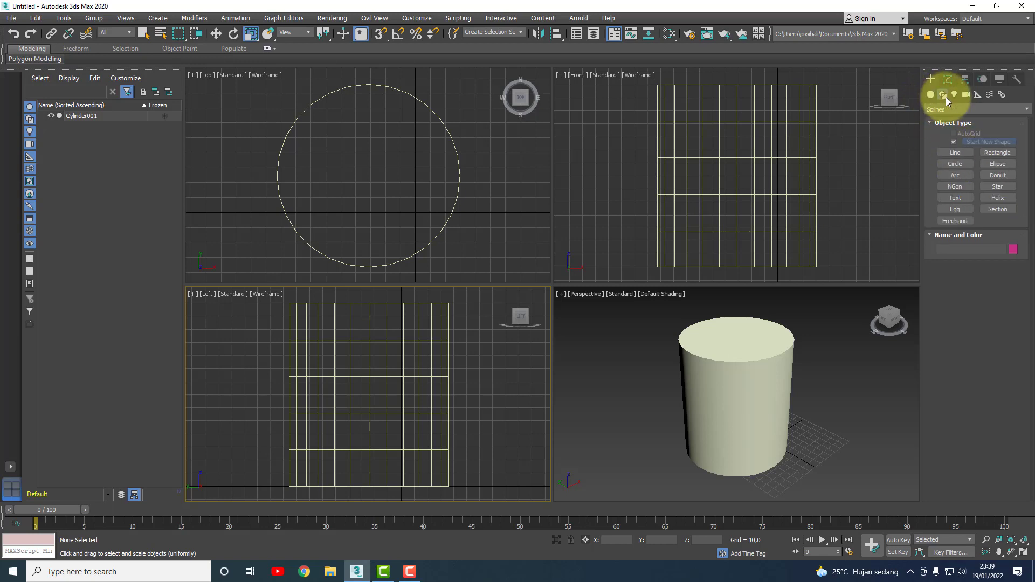
left_click(954, 153)
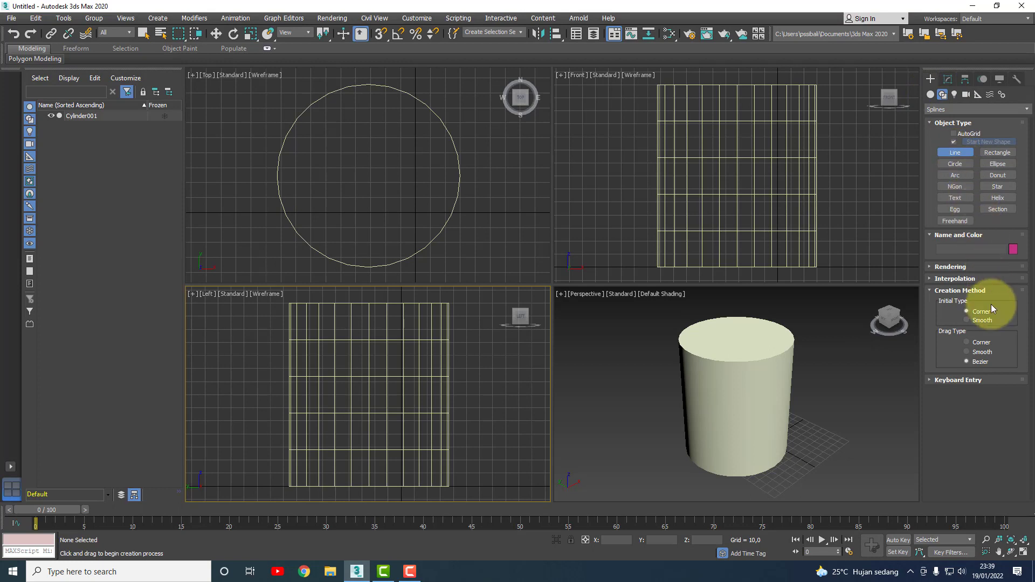
left_click(982, 321)
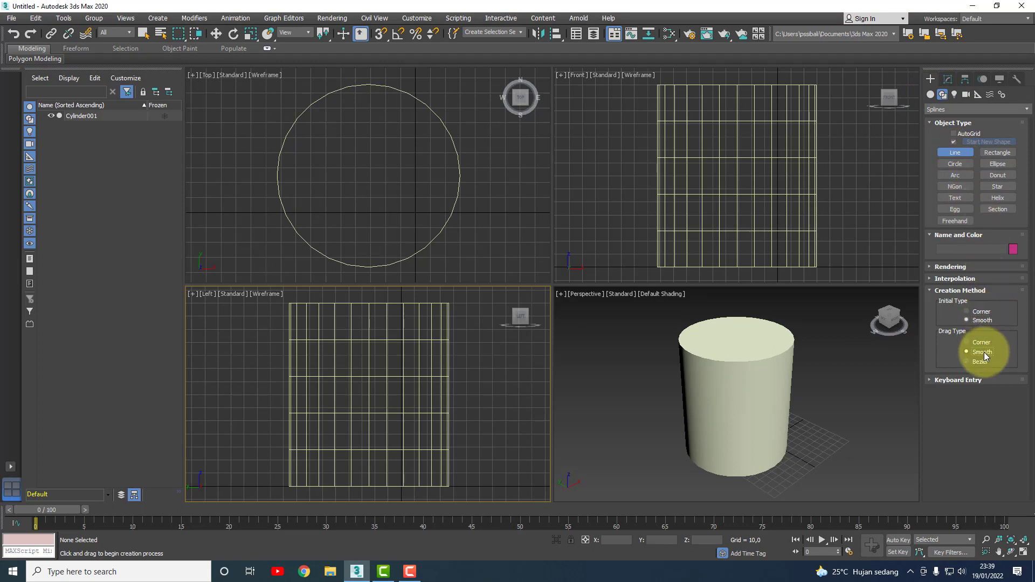
Step: Maximize the Left view, pan the cylinder to the left, and reselect Line
left_click(1025, 555)
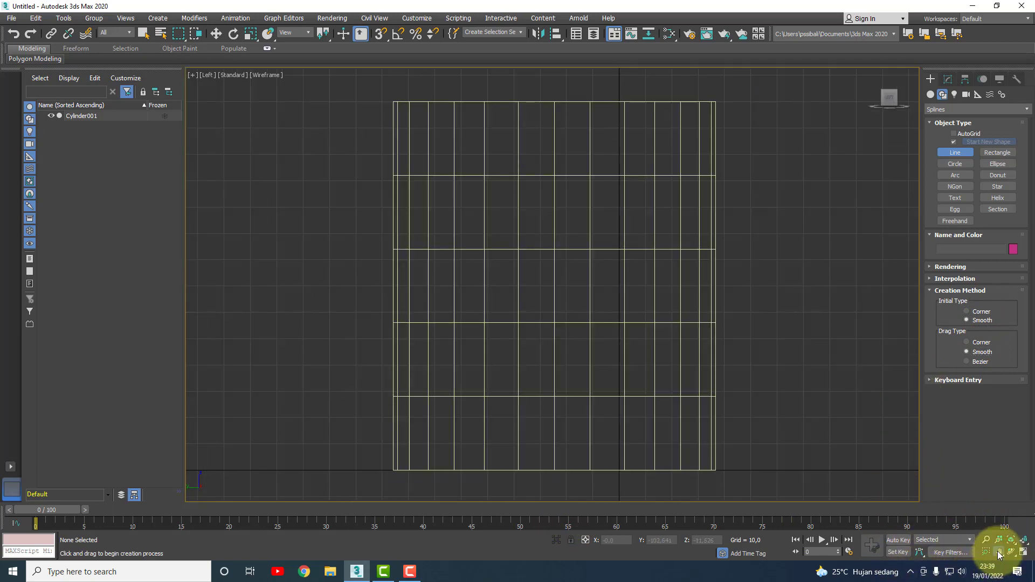
left_click(999, 556)
left_click_drag(636, 270, 462, 262)
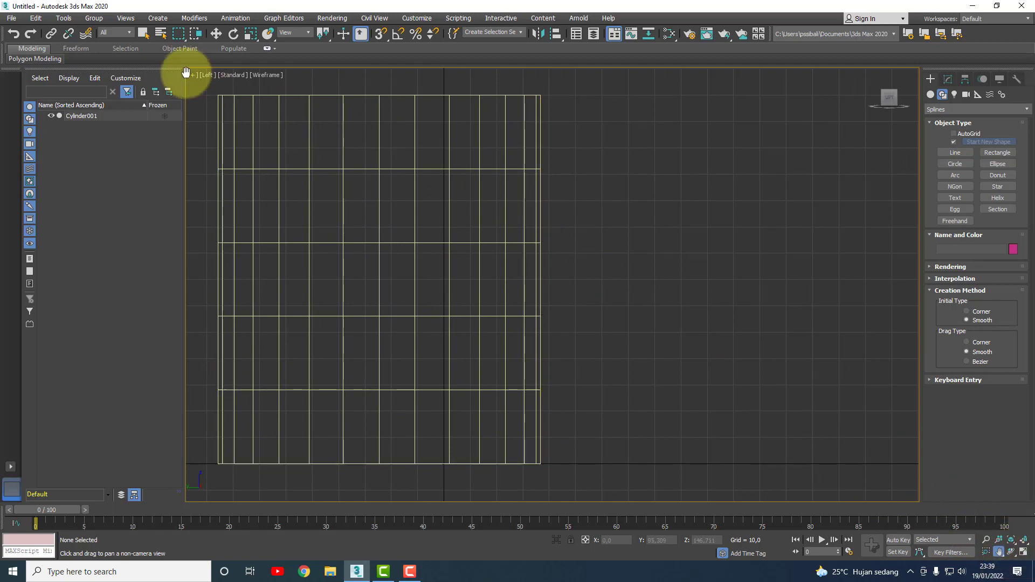
left_click(143, 33)
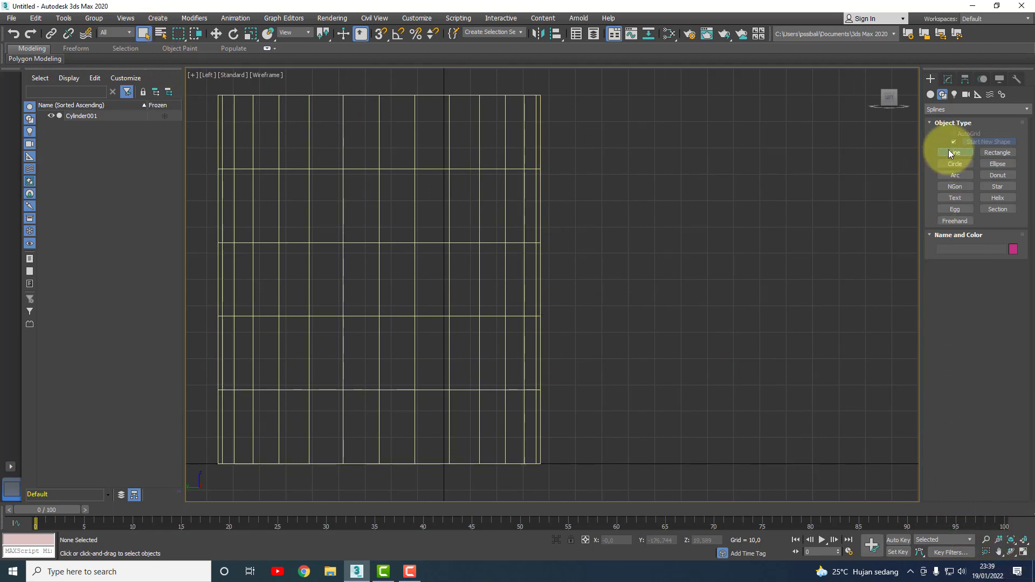
left_click(950, 153)
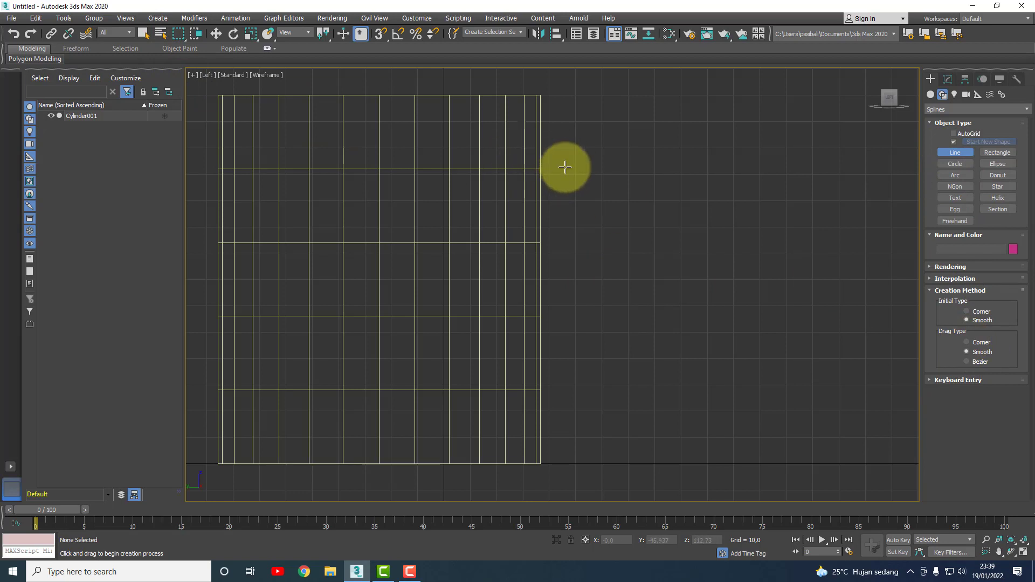
Step: Draw the smooth C-shaped handle Line001 from the cylinder's upper right down to its base
left_click(564, 165)
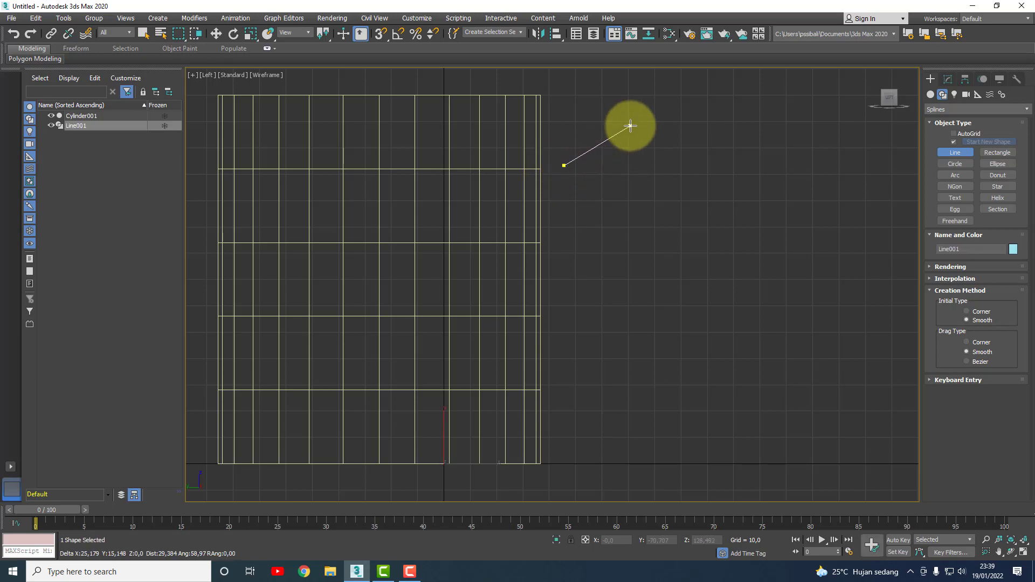
left_click(638, 127)
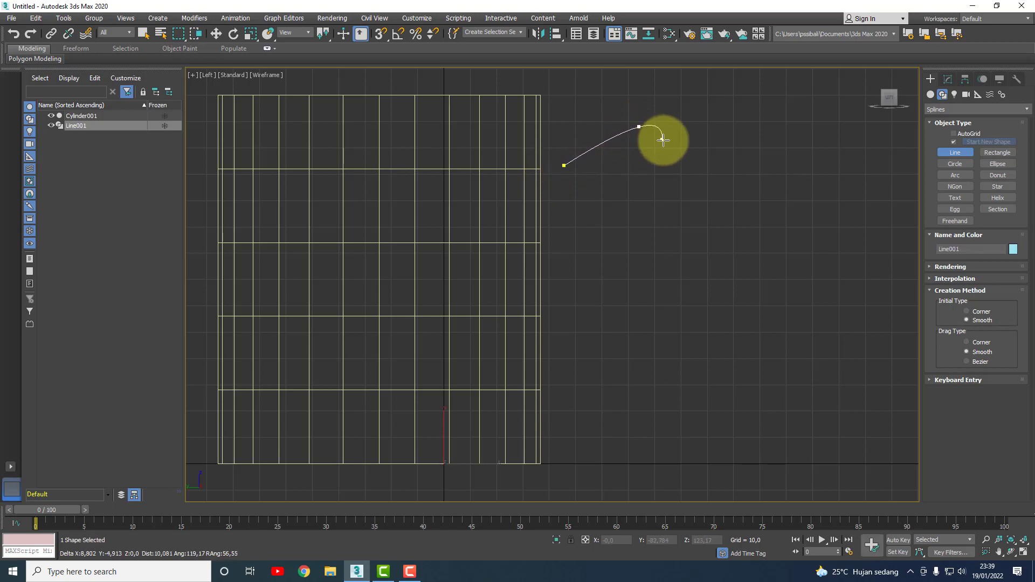
left_click(692, 156)
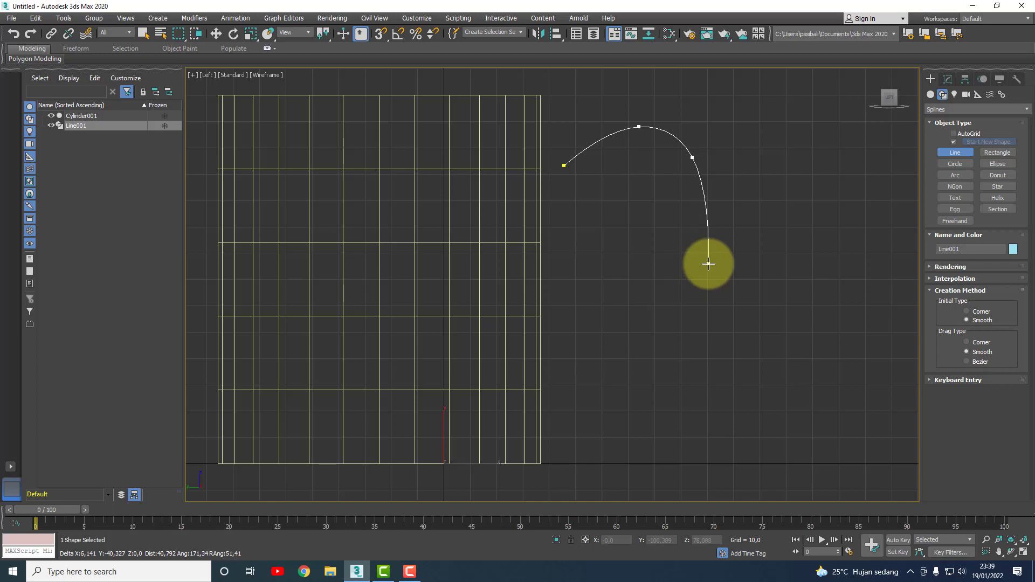
left_click(708, 264)
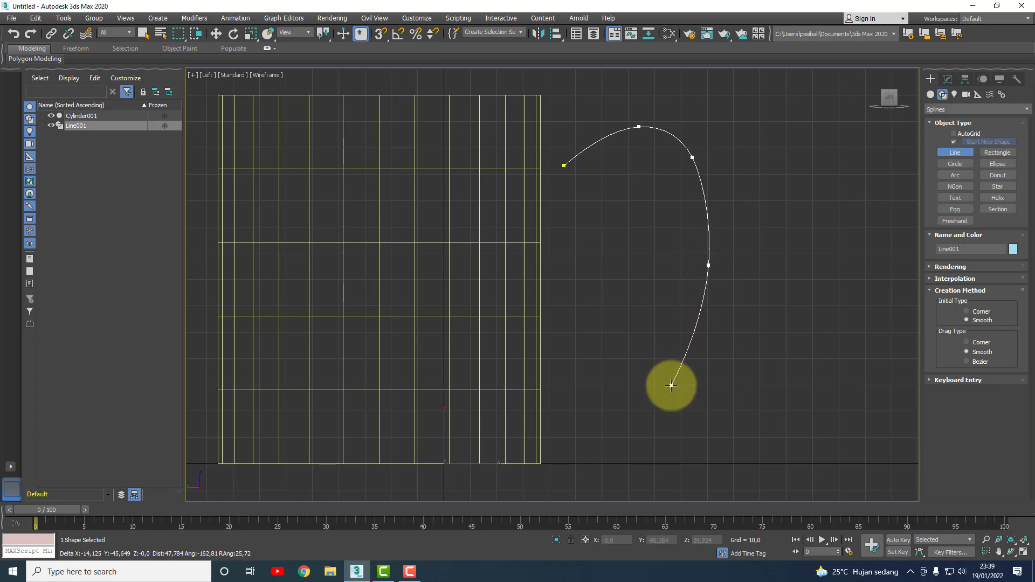
left_click(669, 391)
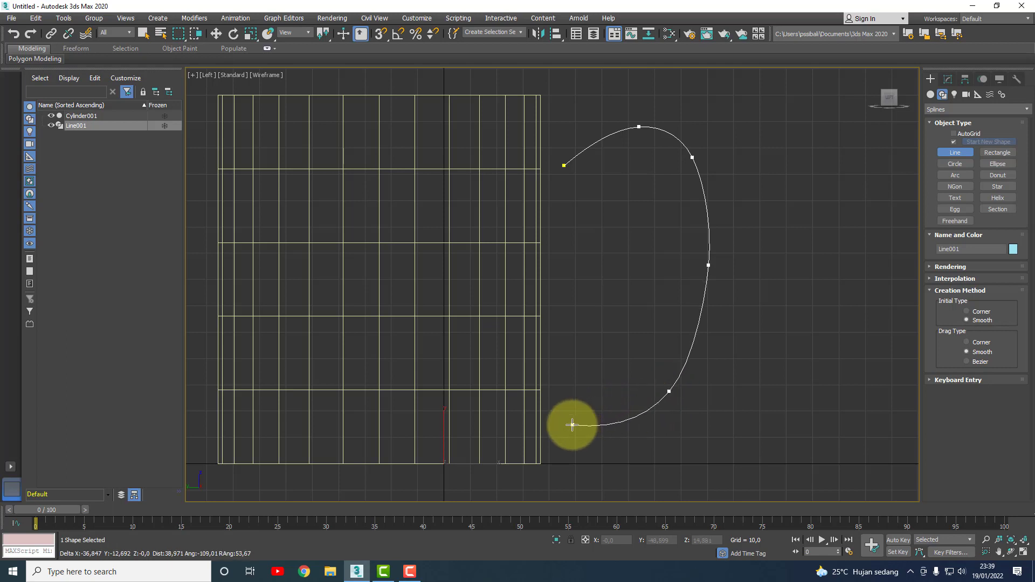
left_click(572, 424)
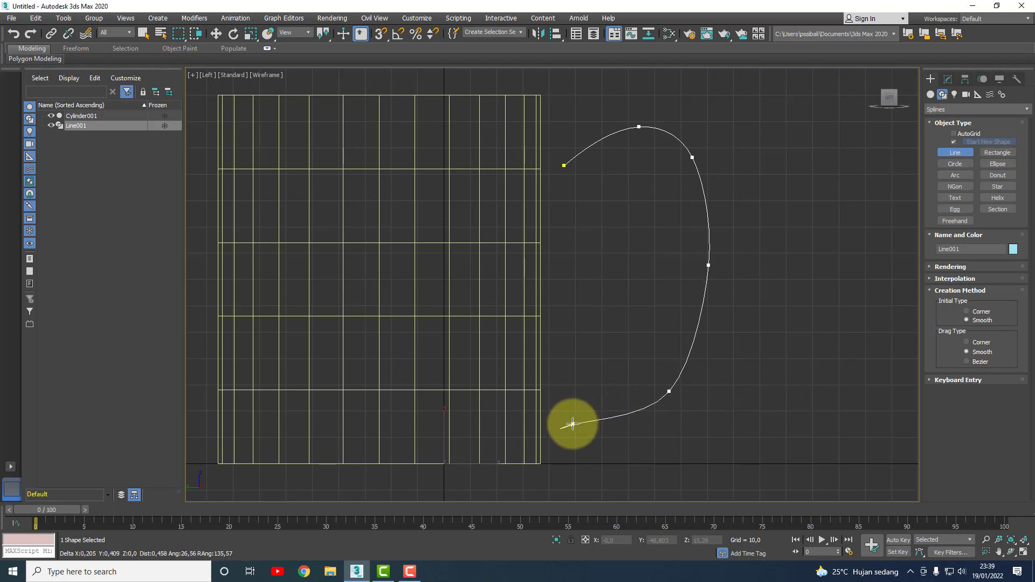
right_click(565, 409)
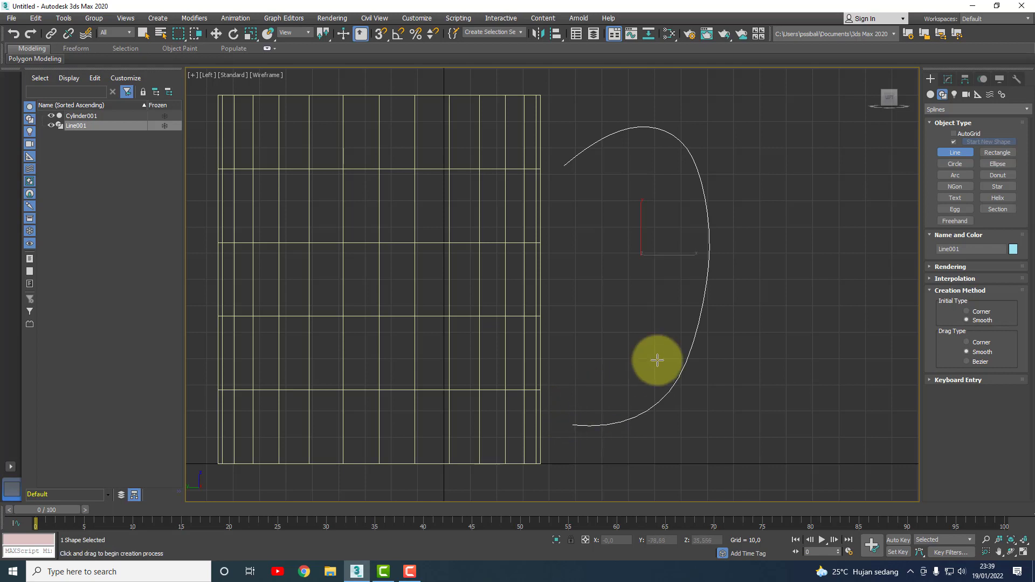
left_click(949, 80)
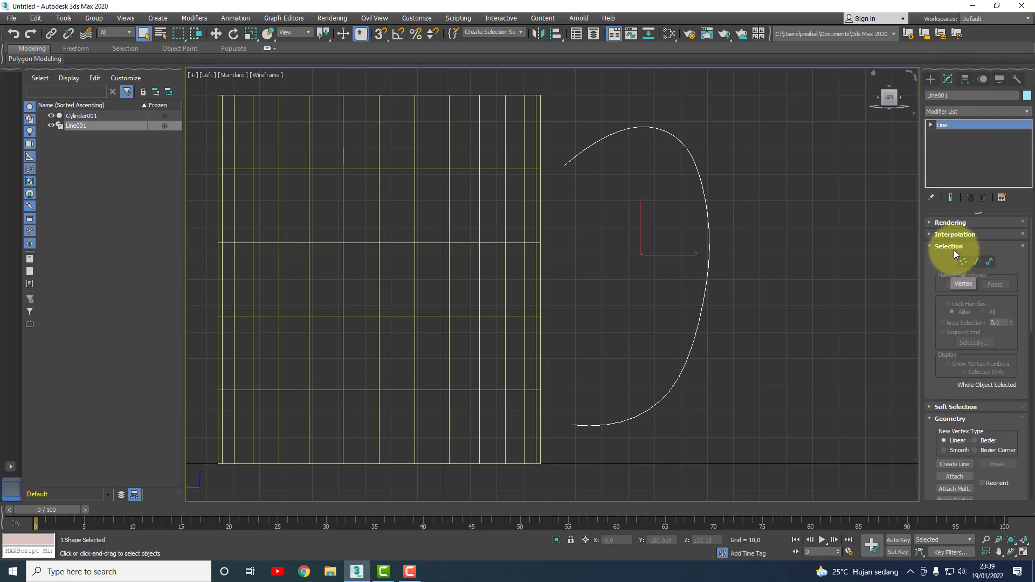
left_click(762, 217)
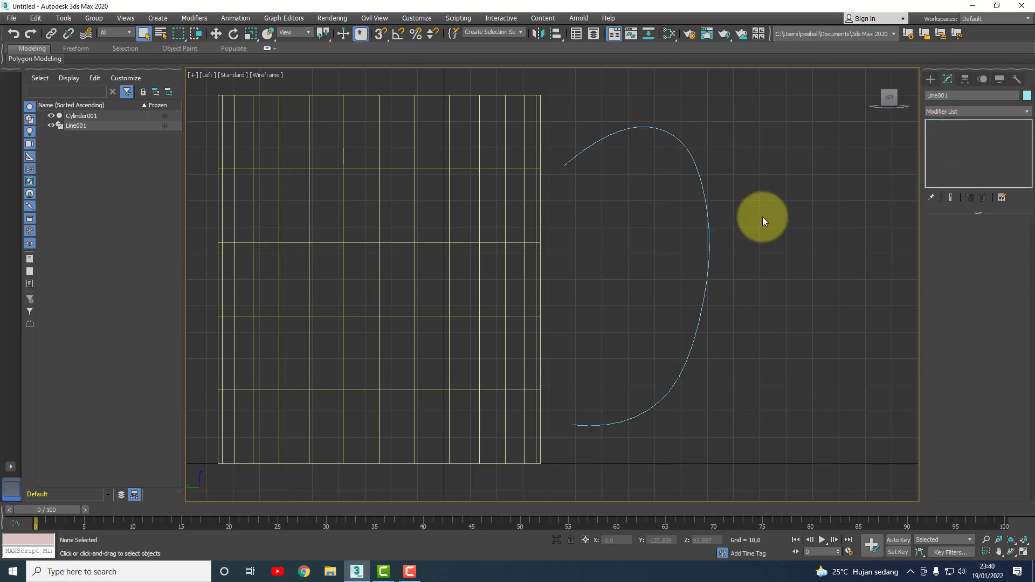
left_click(697, 172)
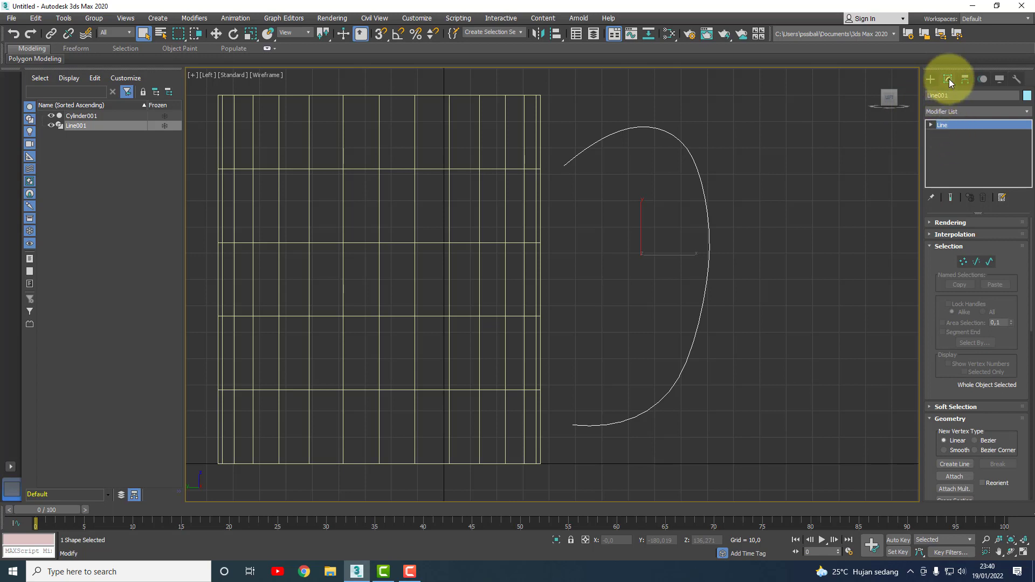
Step: In Vertex mode, raise the handle's lower vertices and shift its end vertices slightly right
left_click(963, 262)
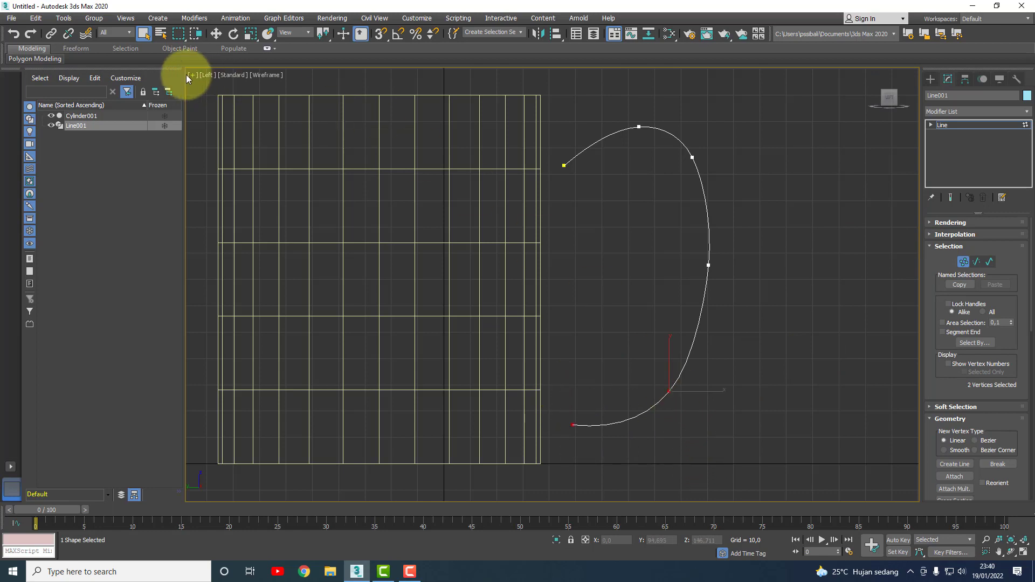
left_click(221, 39)
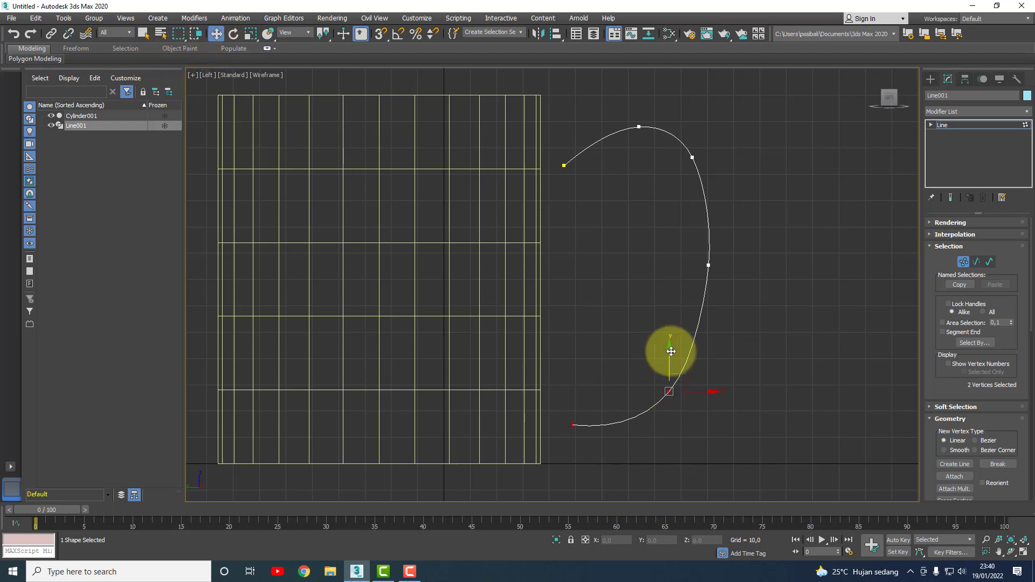
mouse_move(670, 351)
left_mouse_down()
mouse_move(673, 331)
mouse_move(715, 368)
left_mouse_up()
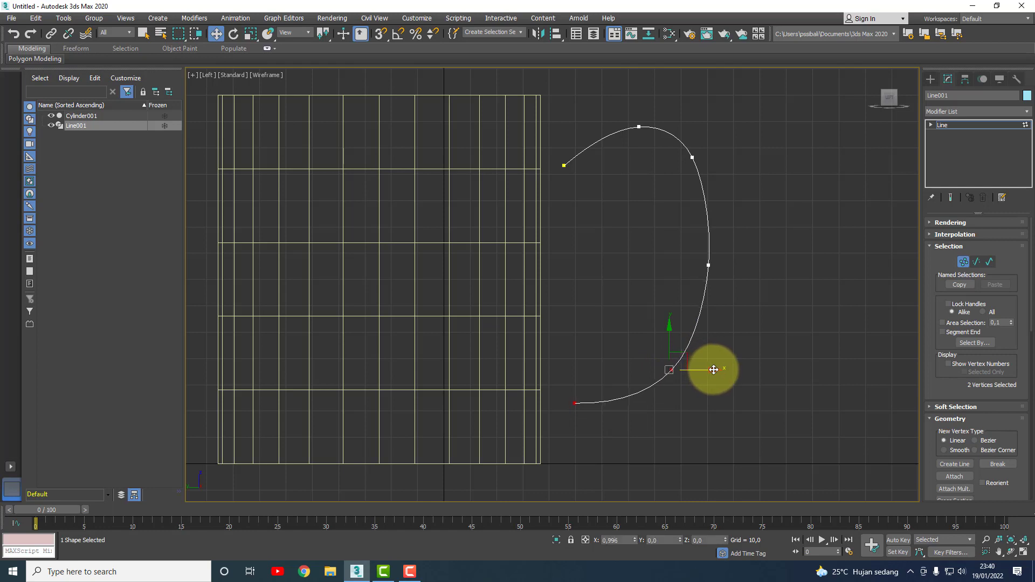
left_click(577, 403)
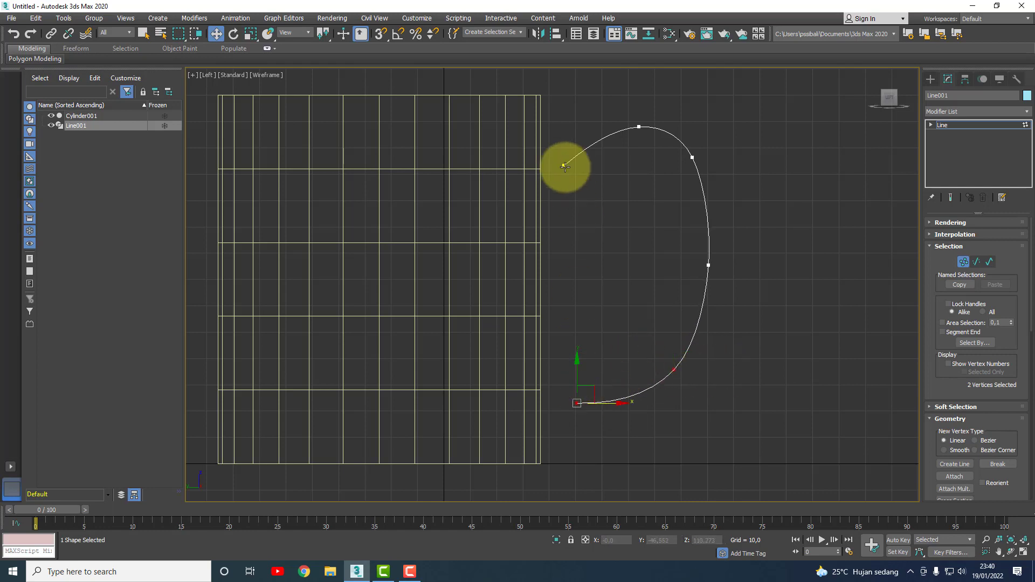
left_click(564, 166)
left_click(615, 168)
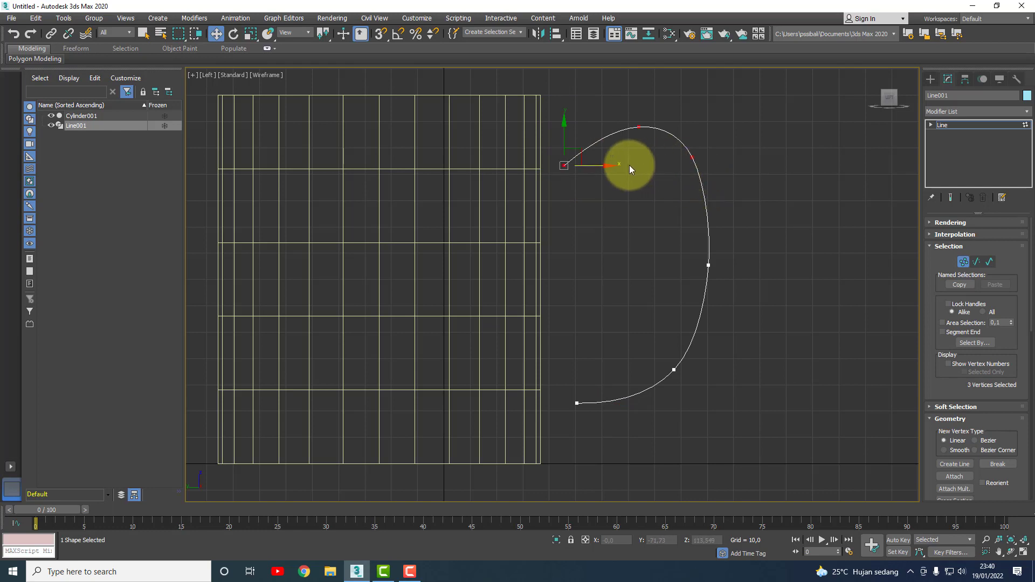
left_click_drag(629, 164, 616, 182)
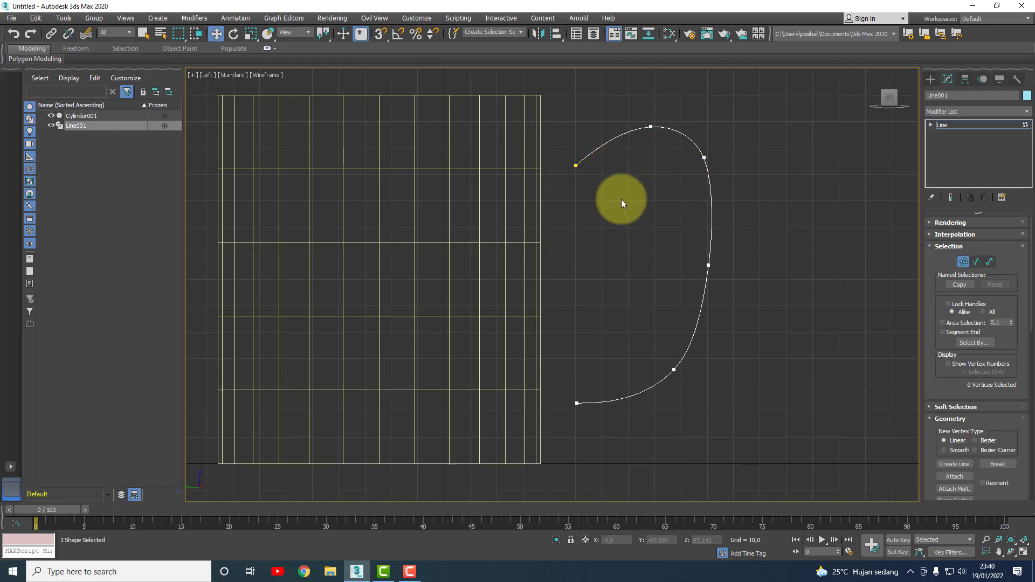
Step: Exit vertex editing on the handle line and deselect it
left_click(963, 261)
left_click(649, 261)
scroll(526, 277, "down", 5)
scroll(526, 278, "up", 3)
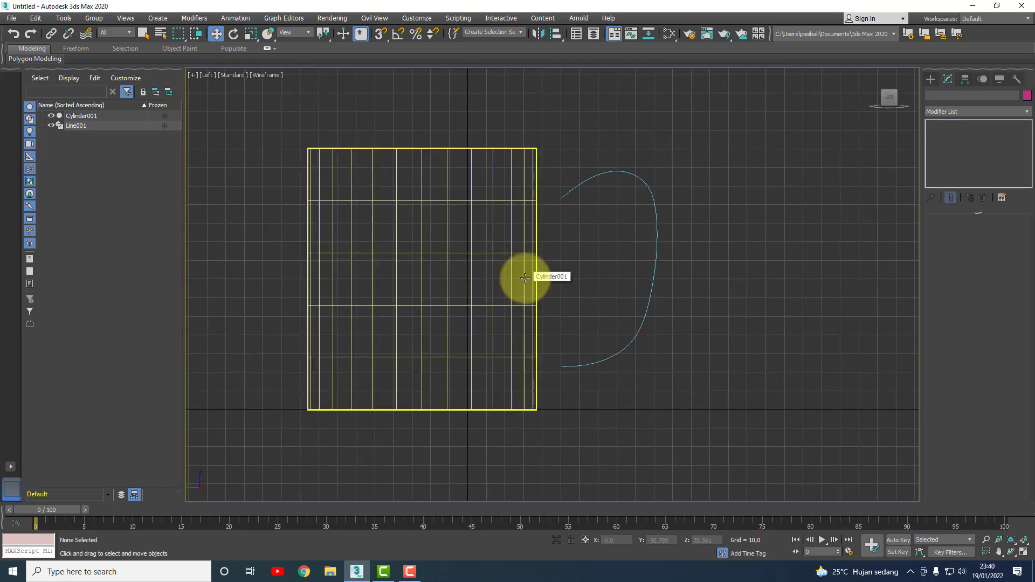
scroll(526, 278, "down", 5)
scroll(525, 277, "up", 7)
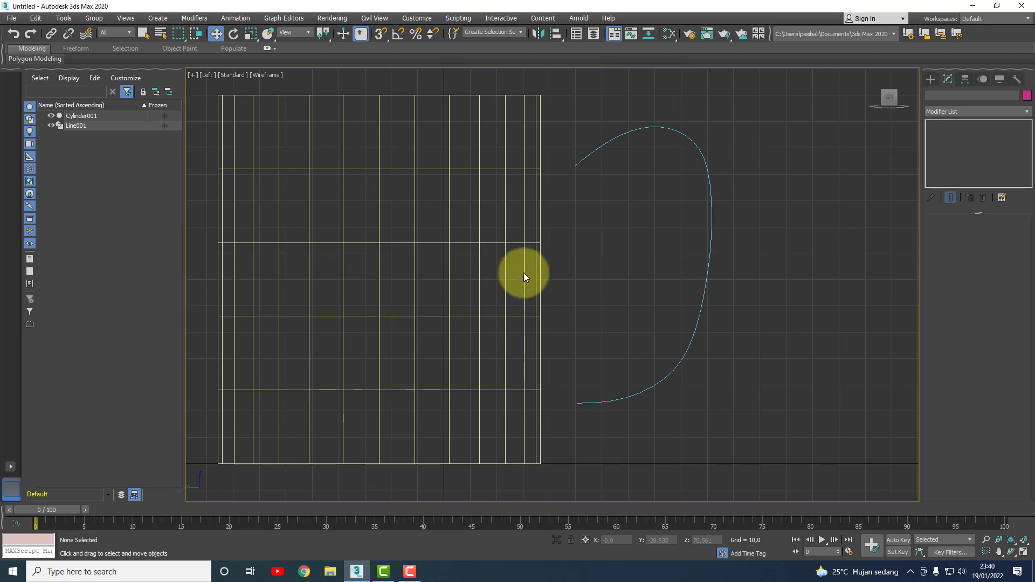
Step: Select the cylinder and bring up its quad menu's conversion options
left_click(508, 244)
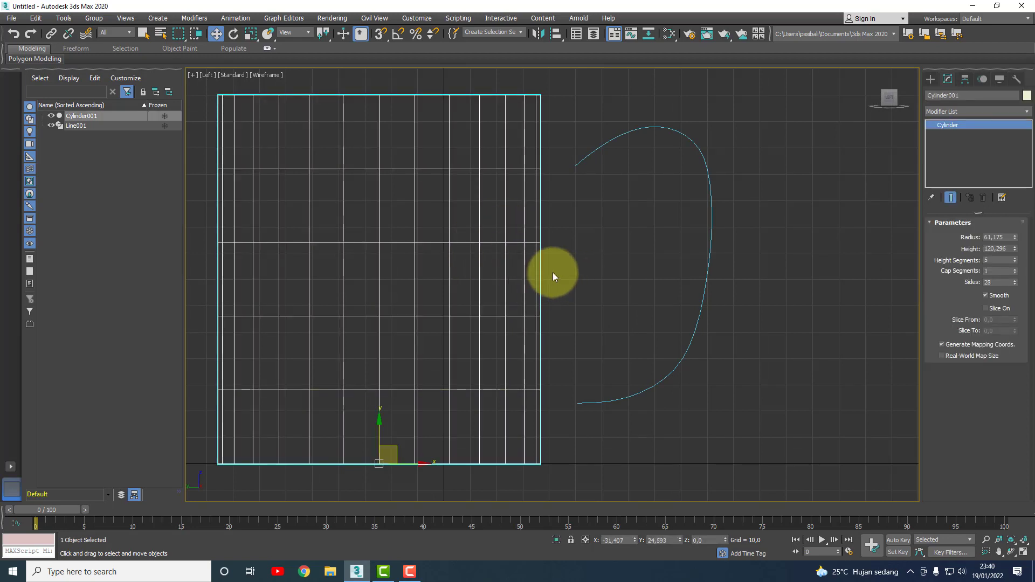
right_click(490, 241)
mouse_move(511, 349)
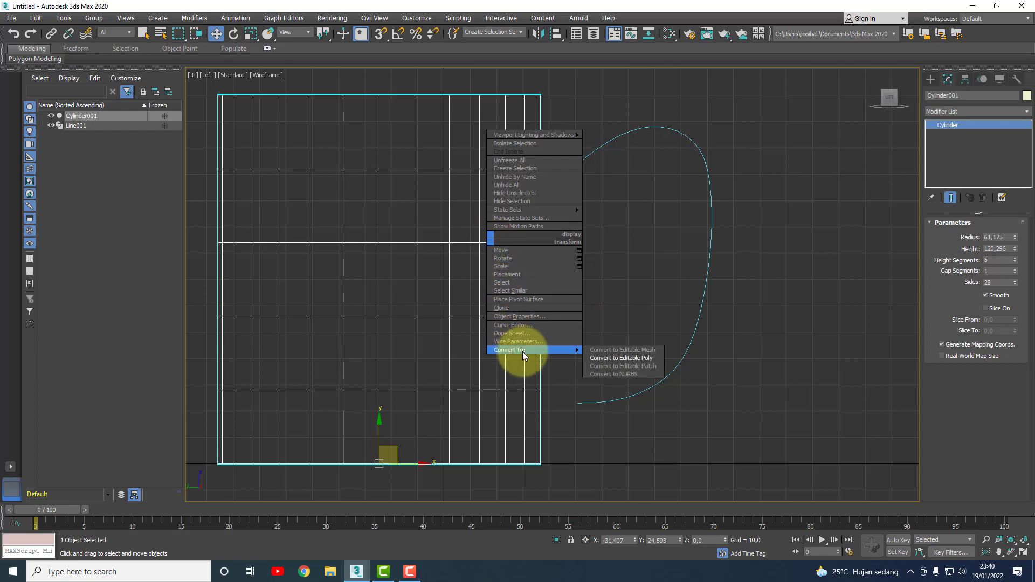
left_click(642, 232)
left_click(527, 250)
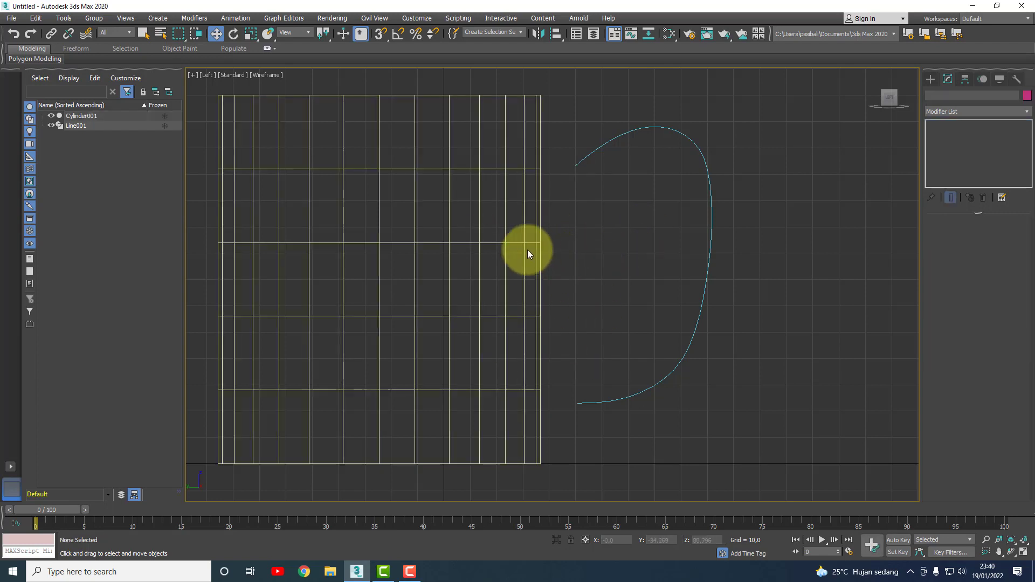
left_click(502, 244)
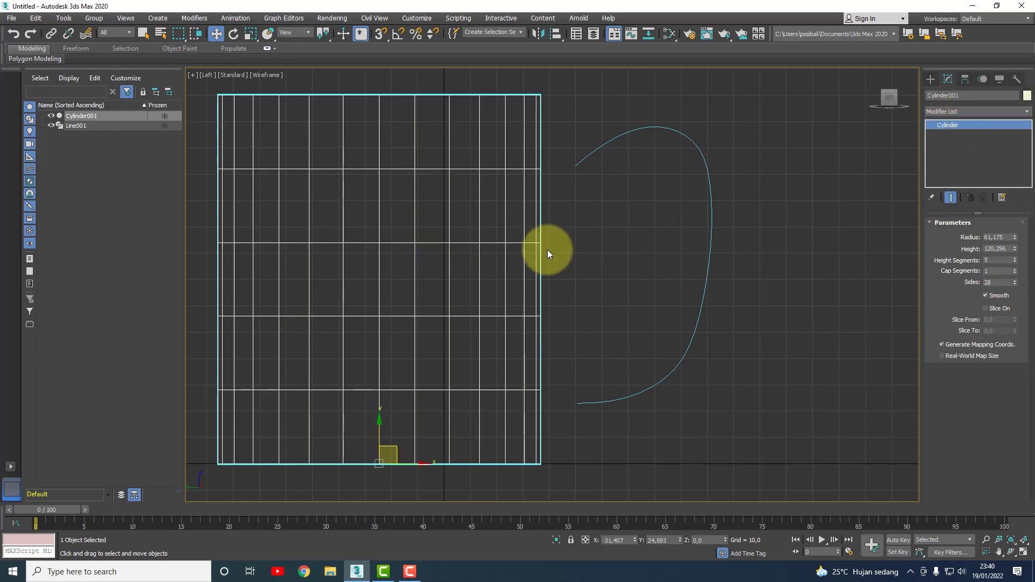
right_click(505, 242)
mouse_move(527, 350)
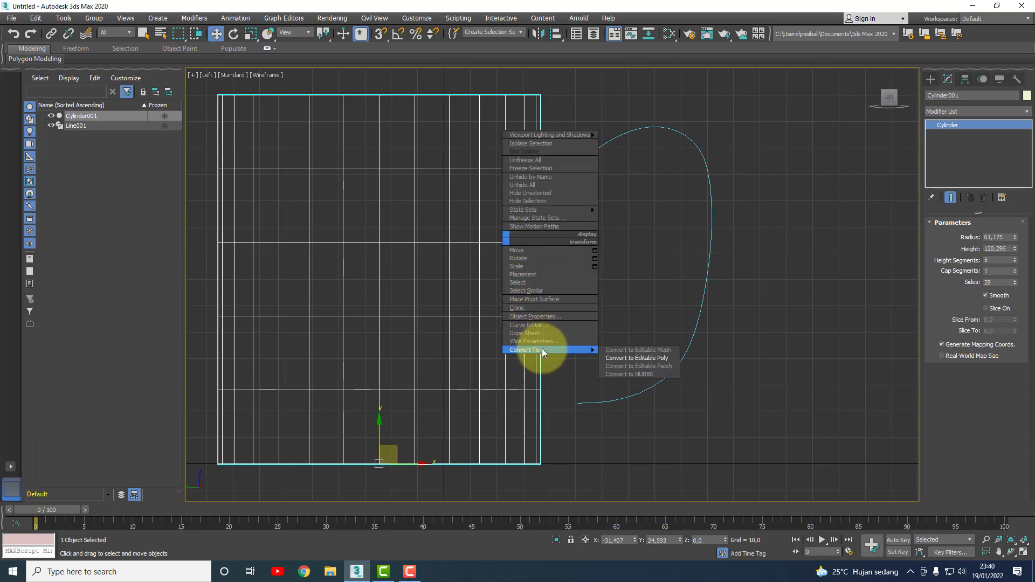
Step: Convert the cylinder to Editable Poly and select its two upper vertex rows
left_click(648, 357)
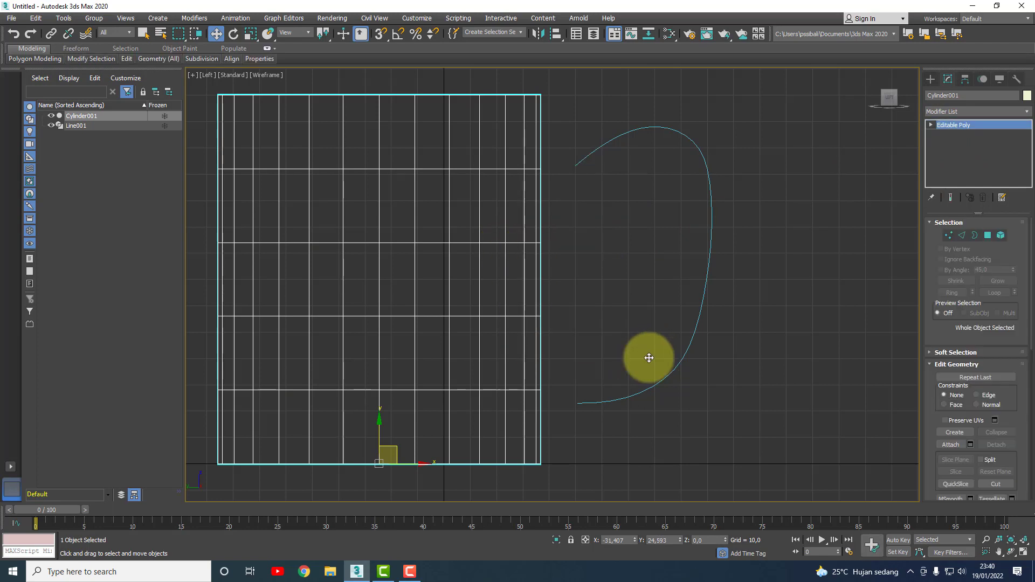
left_click(961, 237)
left_click(948, 236)
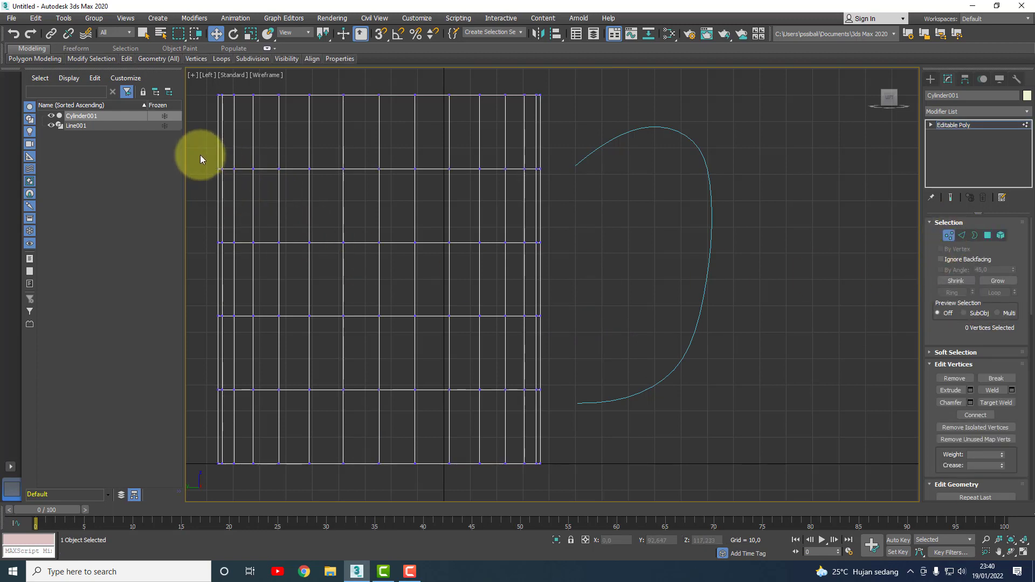
left_click_drag(199, 154, 561, 258)
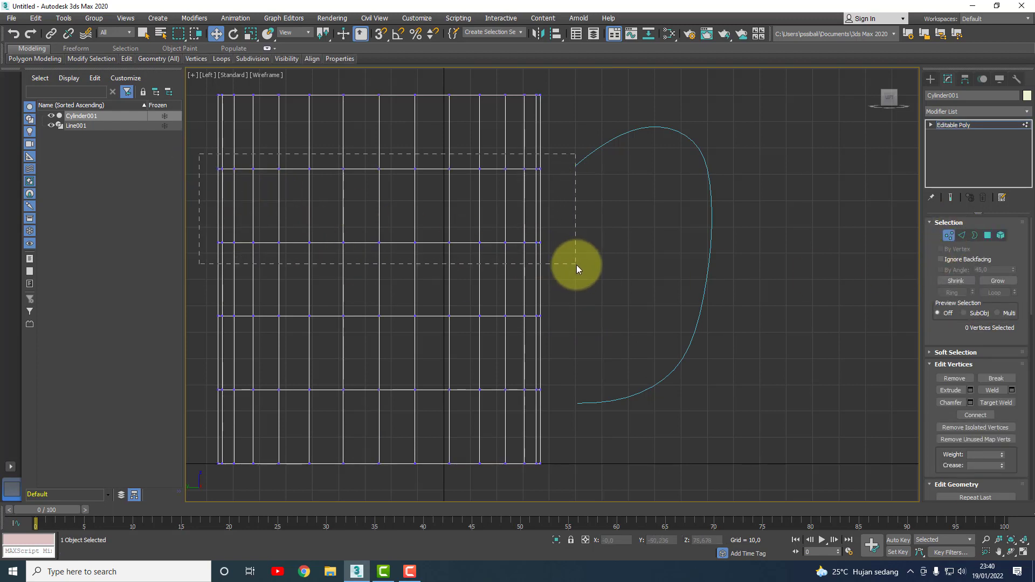
left_click_drag(576, 265, 577, 265)
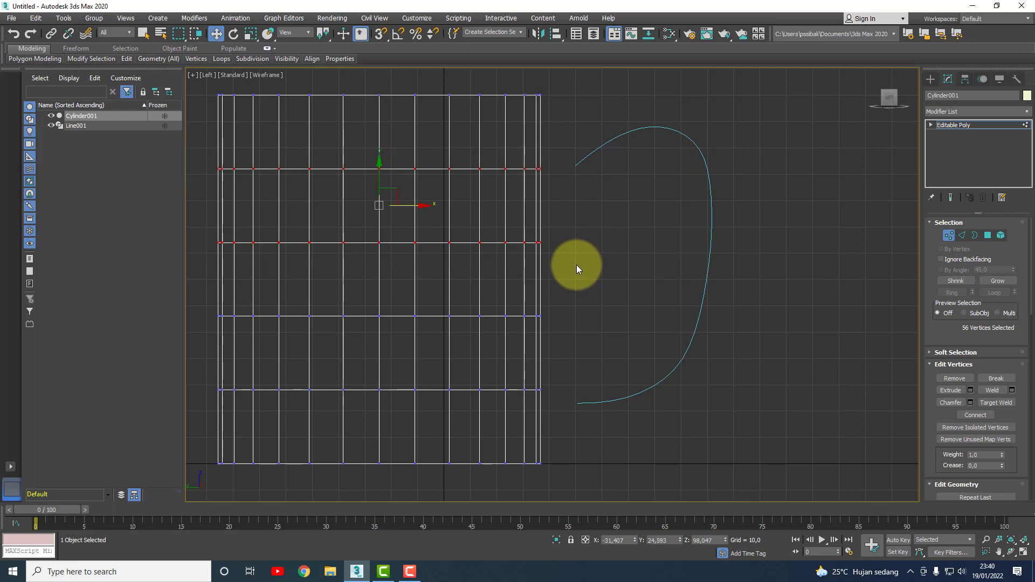
scroll(577, 264, "down", 2)
left_click(339, 200)
scroll(327, 200, "up", 3)
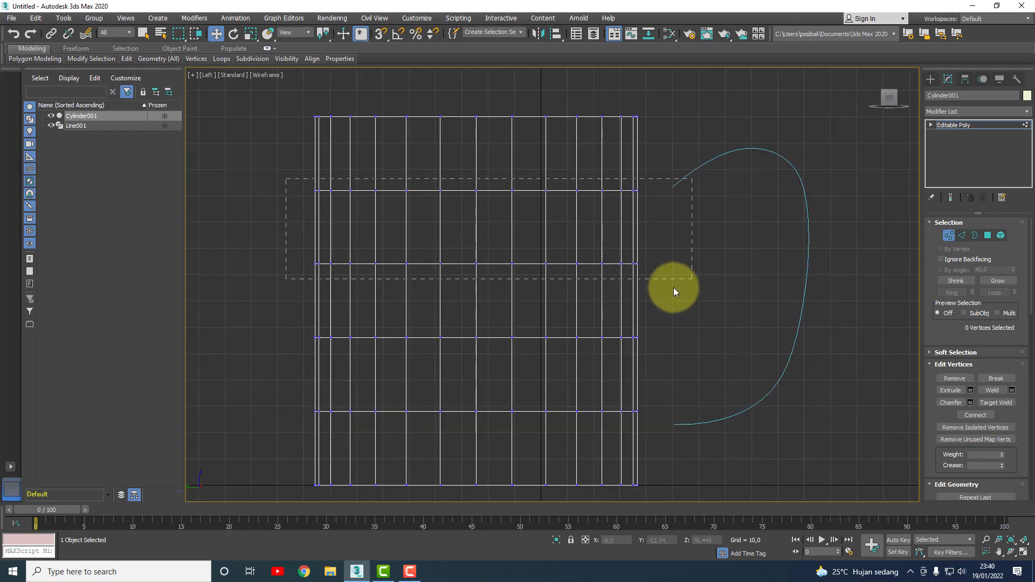
left_click_drag(700, 292, 699, 293)
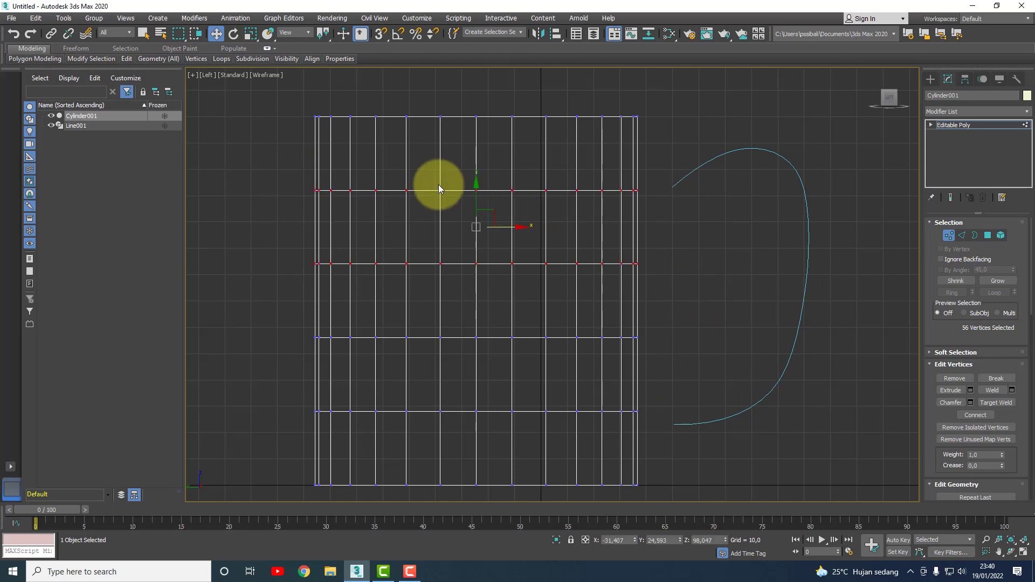
Step: Switch to the four-viewport layout and orbit the Perspective view around the cylinder
left_click(1026, 557)
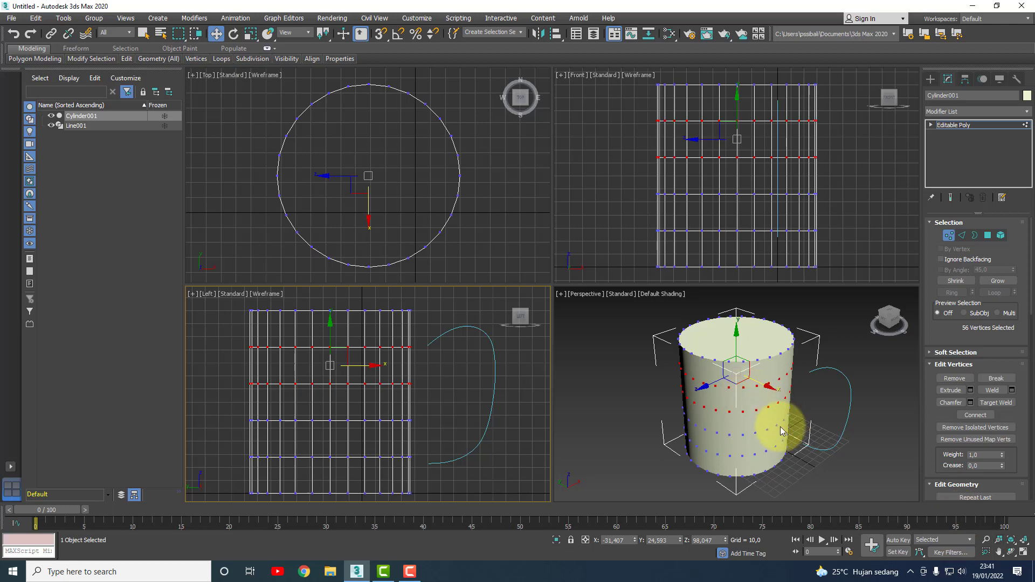
left_click(722, 385)
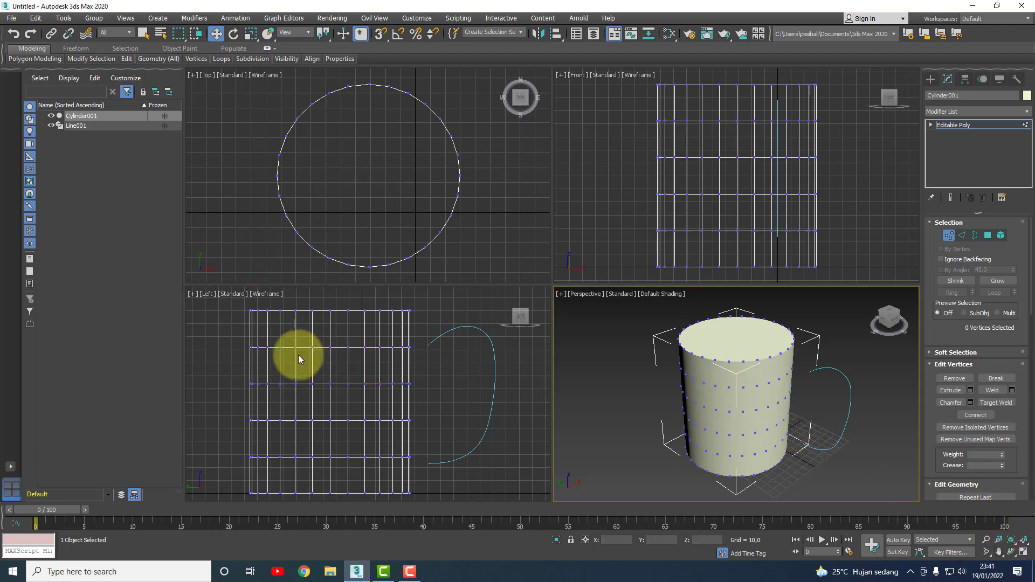
mouse_move(232, 336)
left_mouse_down()
mouse_move(457, 407)
mouse_move(449, 394)
left_mouse_up()
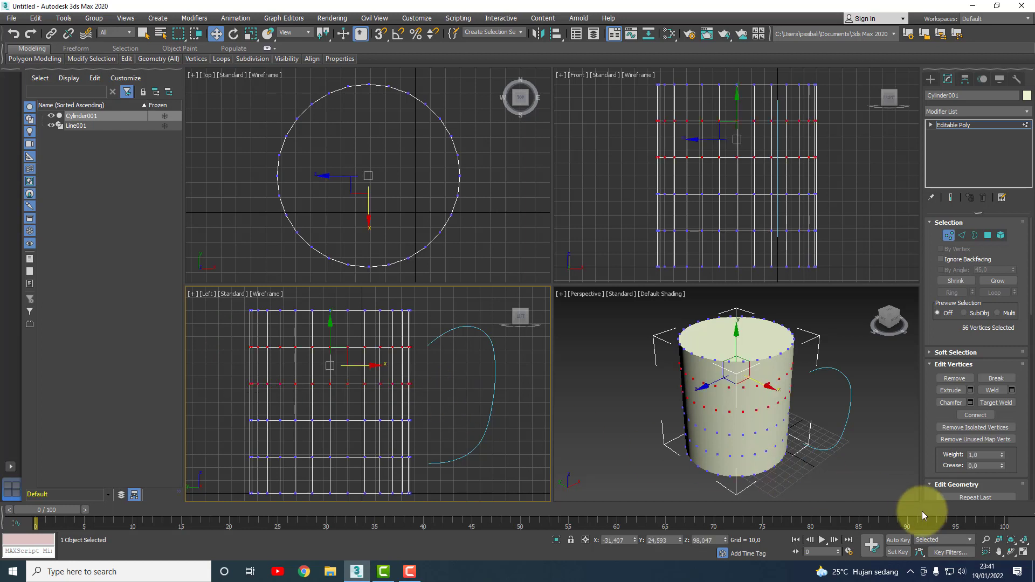
left_click(1011, 552)
mouse_move(768, 445)
left_mouse_down()
mouse_move(620, 416)
mouse_move(813, 418)
left_mouse_up()
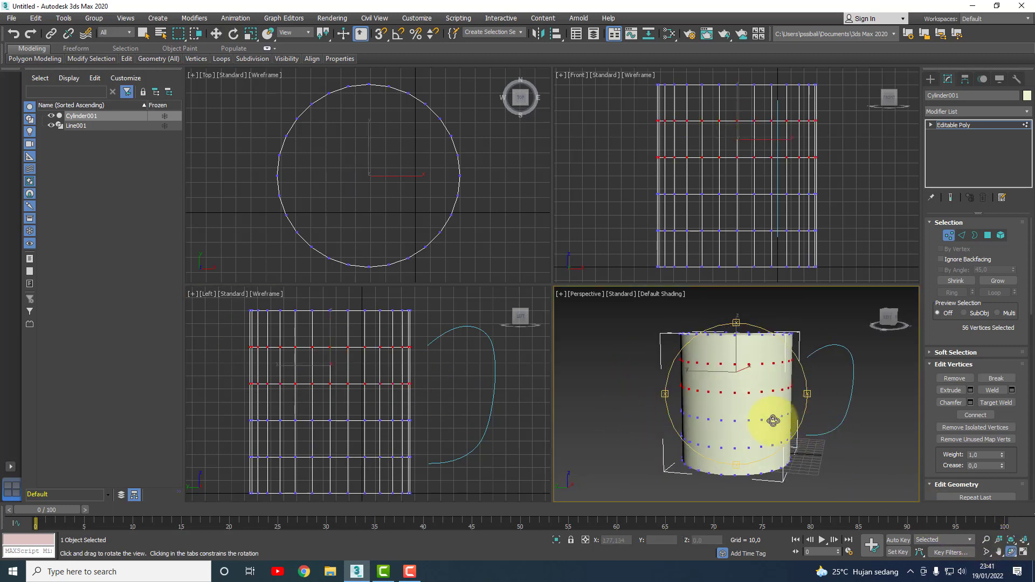
right_click(436, 371)
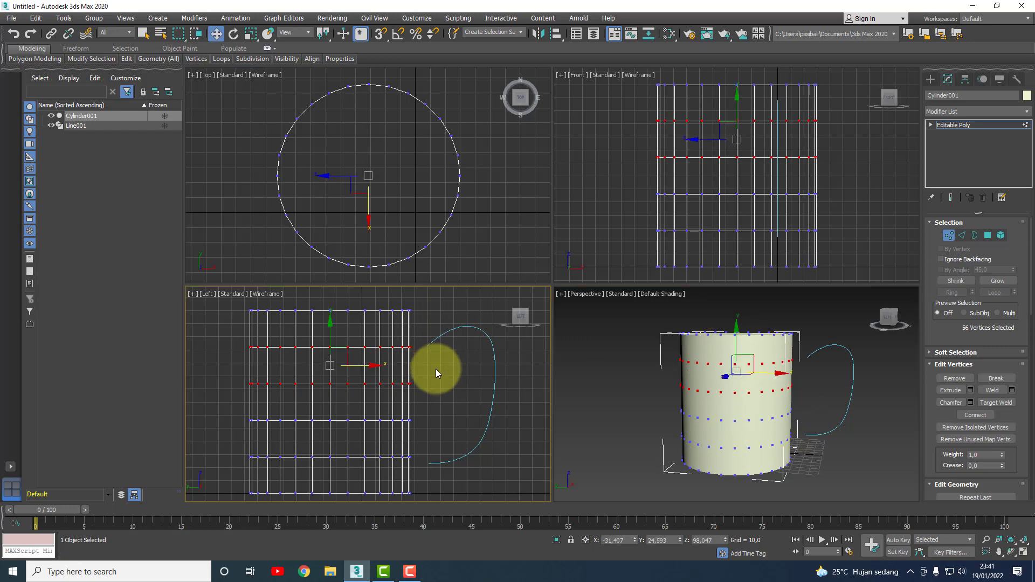
Step: Reselect the two upper vertex rows and move them up along Y
left_click(234, 350)
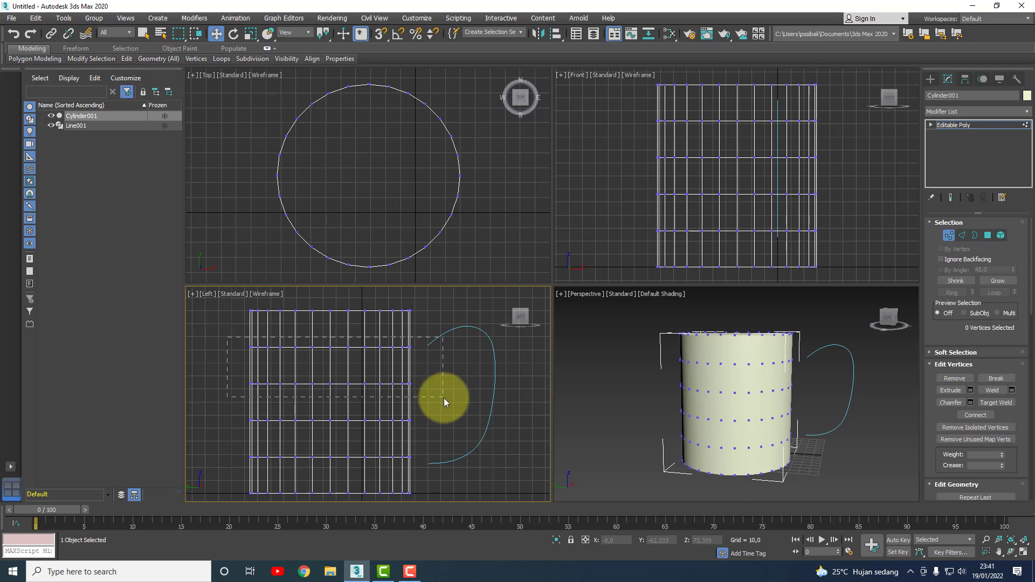
left_click_drag(445, 397, 444, 398)
left_click_drag(331, 340, 334, 323)
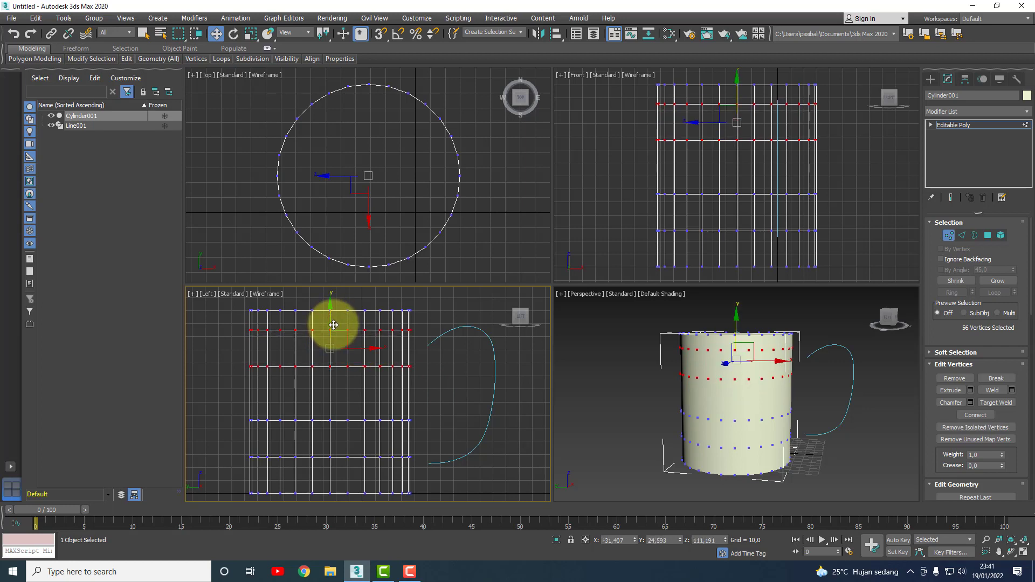
Step: Move the top vertex row up toward the rim and two lower rows down toward the base
left_click(238, 363)
left_click_drag(437, 391, 437, 390)
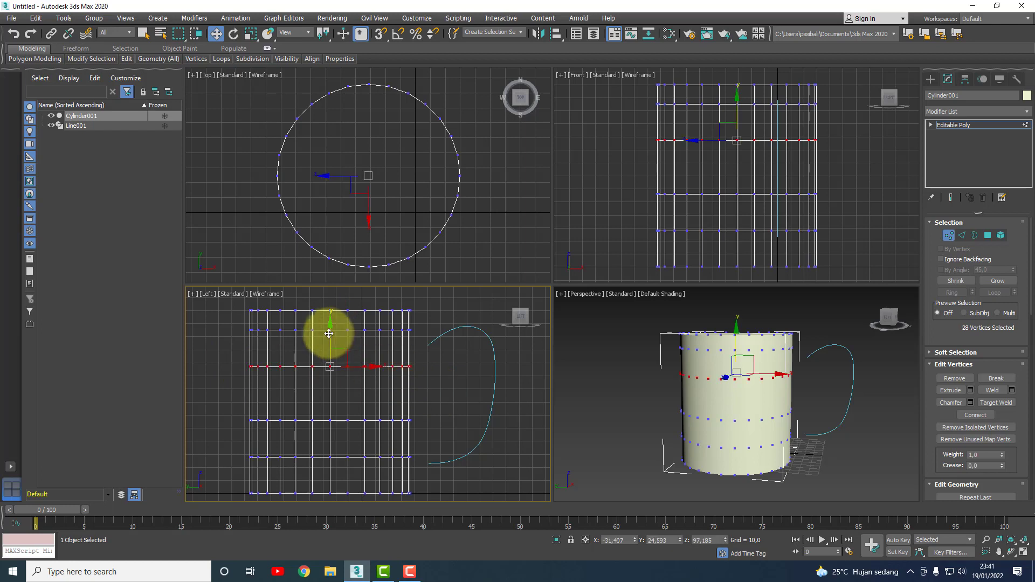
left_click_drag(330, 330, 338, 323)
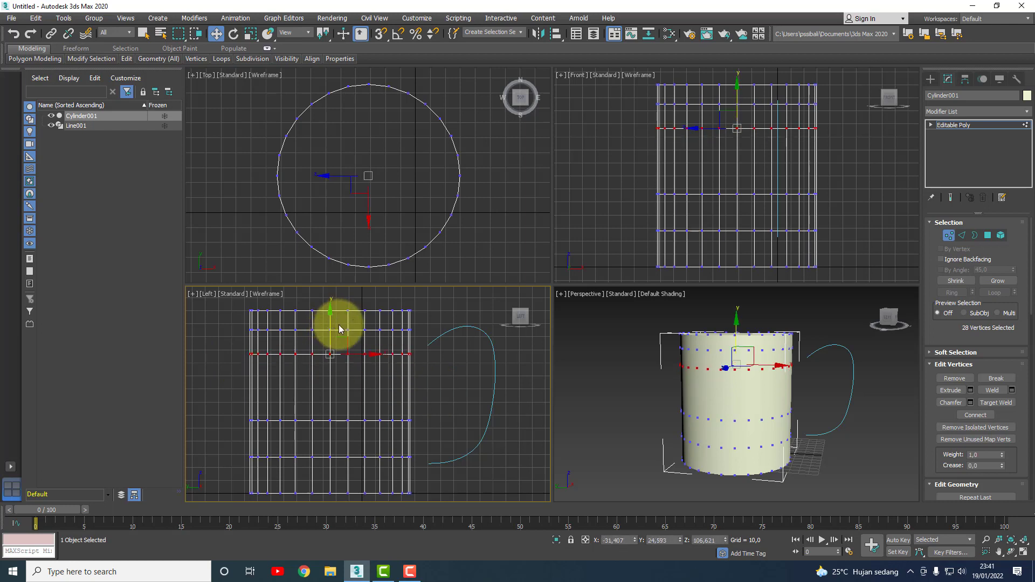
left_click(435, 338)
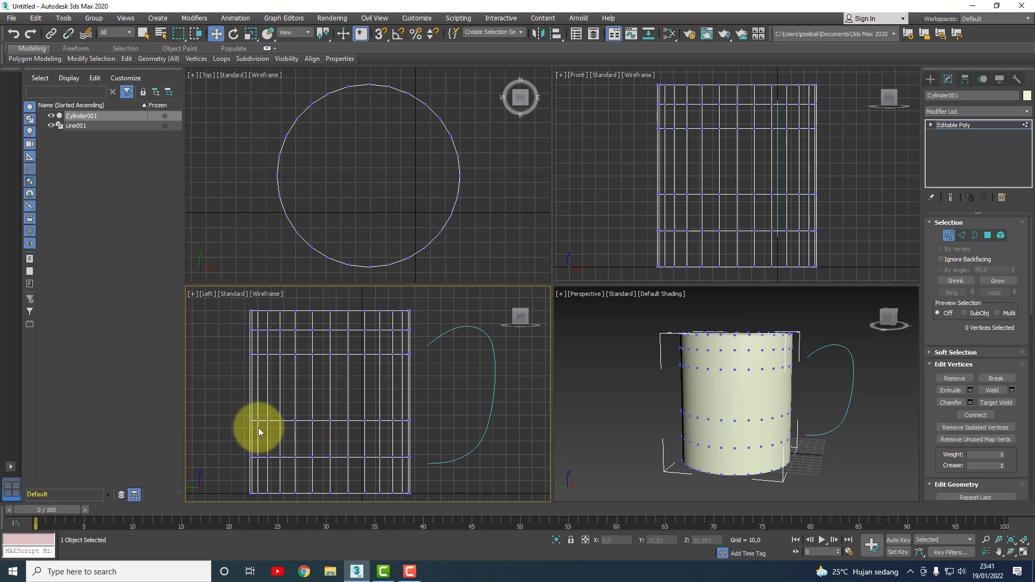
left_click_drag(457, 474, 457, 474)
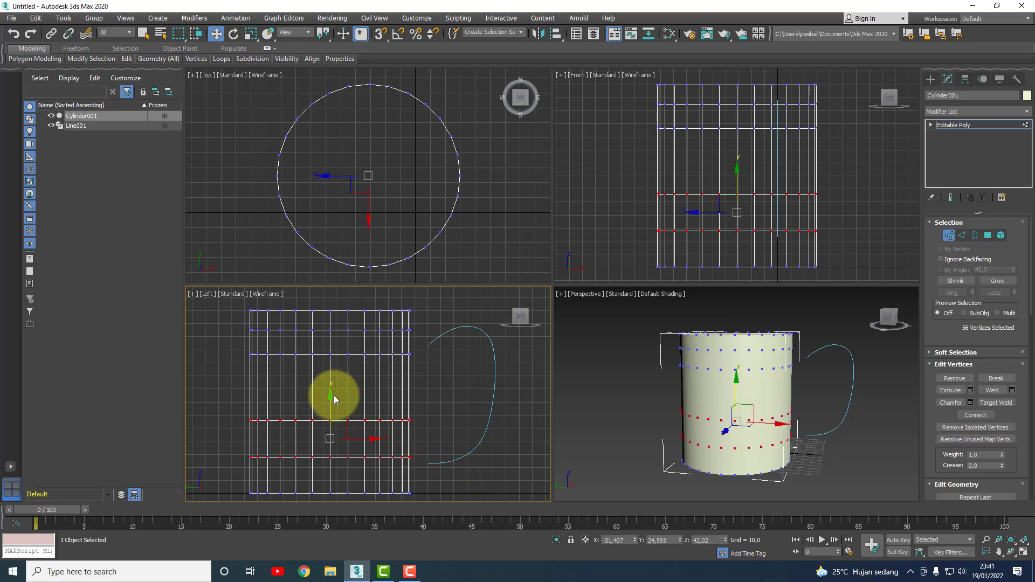
left_click_drag(331, 397, 332, 419)
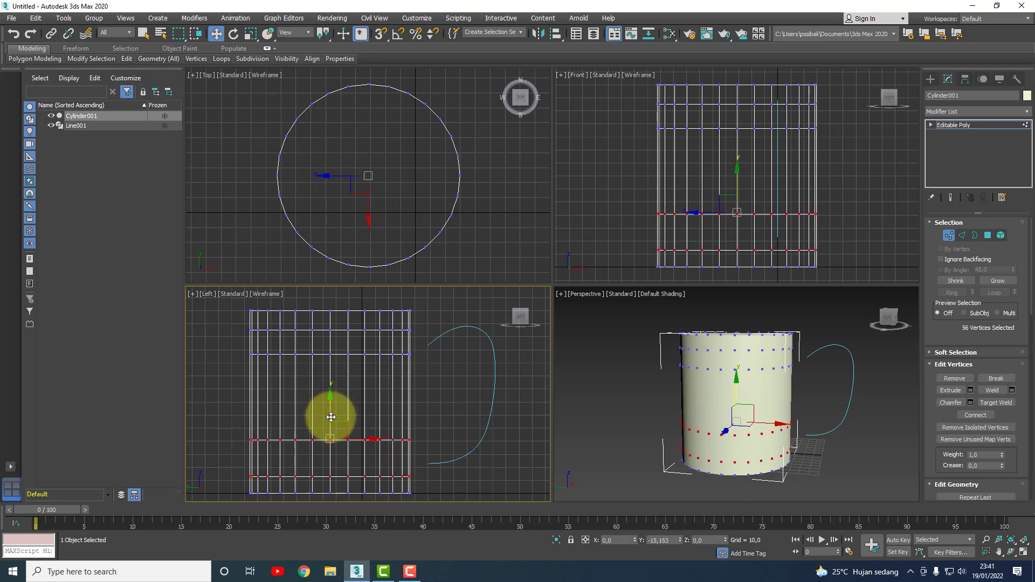
left_click_drag(332, 419, 333, 415)
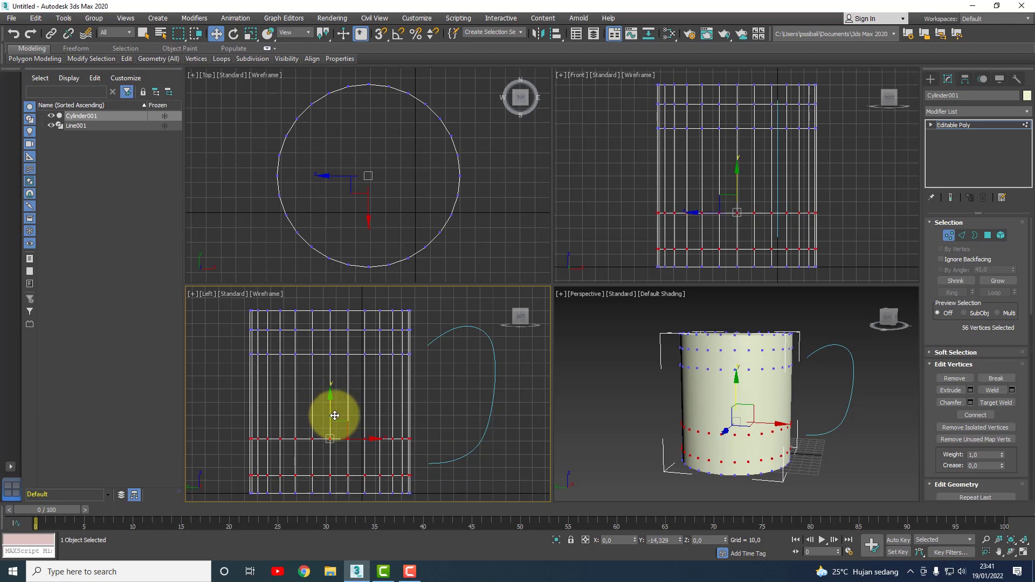
Step: Cancel a stray row move, clear the selection, and exit Vertex sub-object mode
left_click(234, 425)
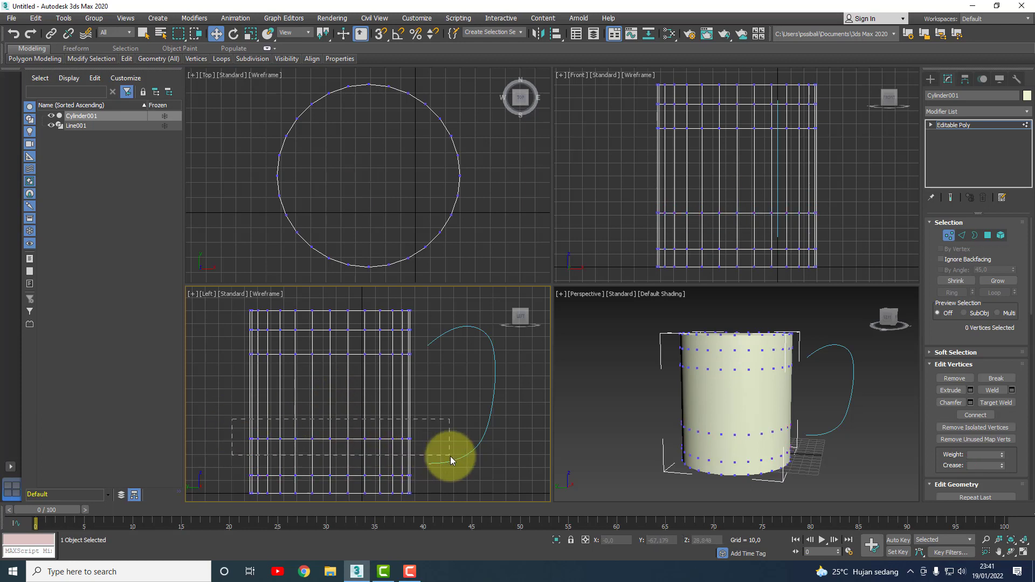
left_click_drag(451, 456, 451, 456)
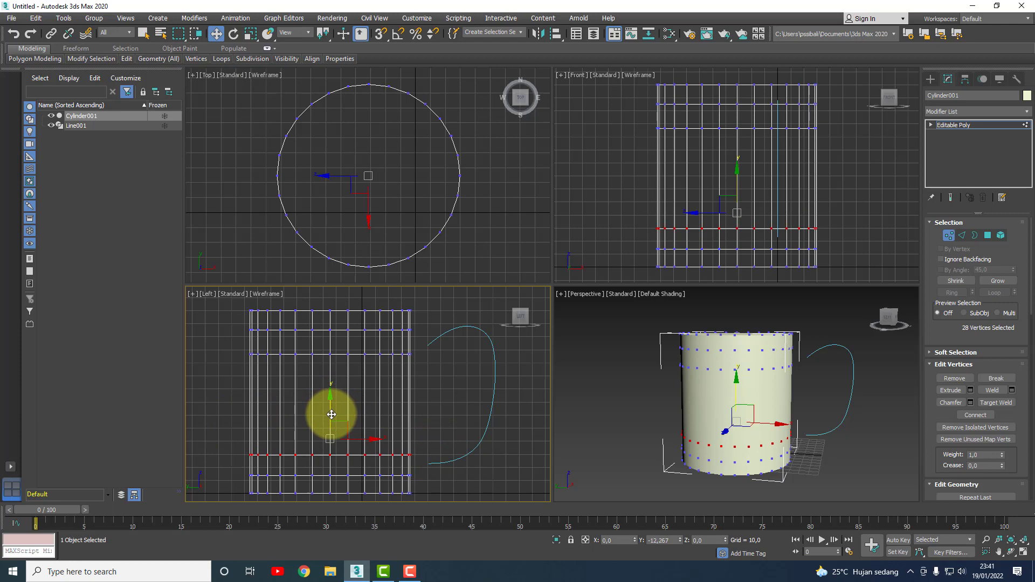
right_click(331, 415)
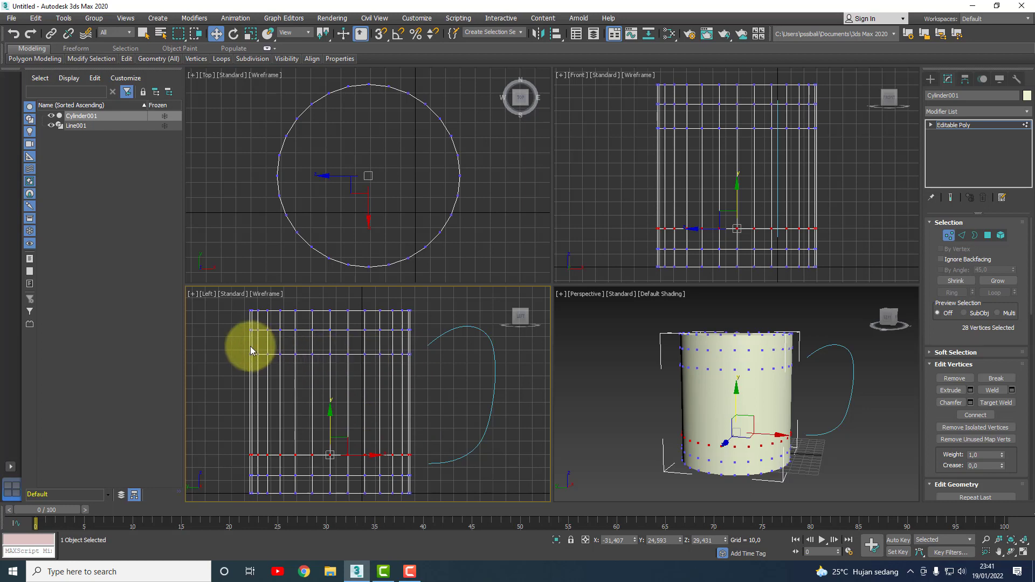
left_click_drag(447, 377, 447, 375)
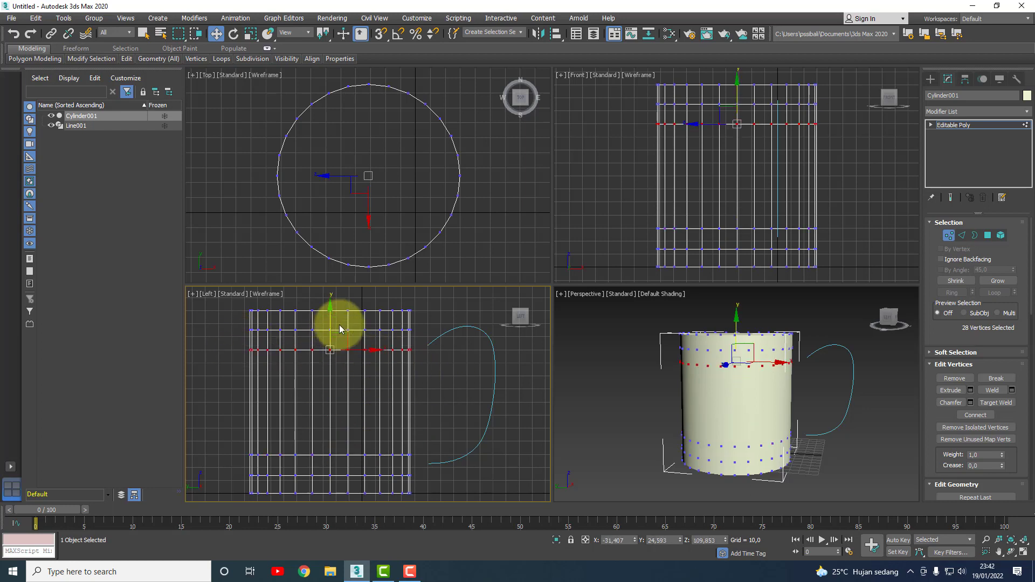
left_click(442, 367)
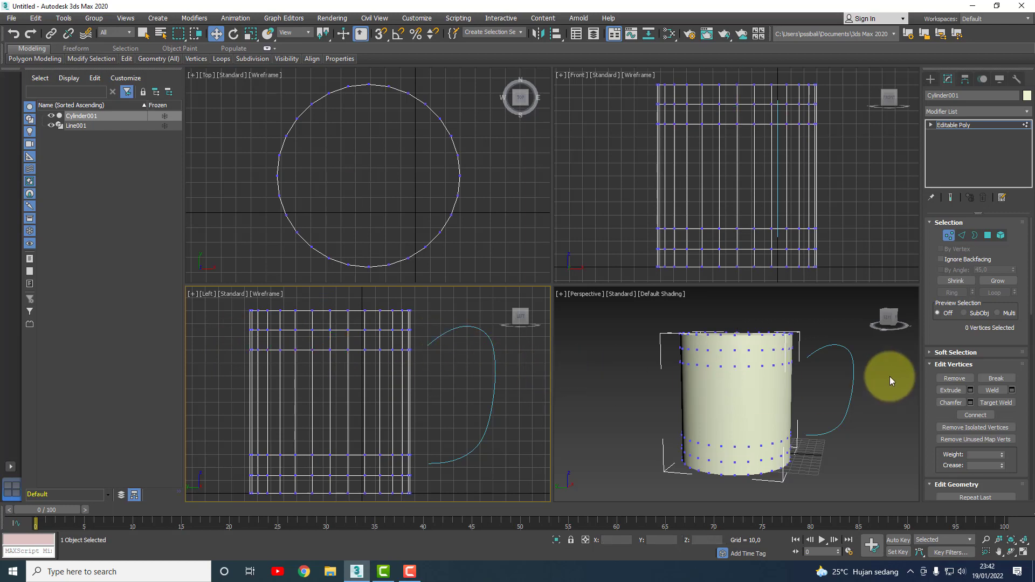
left_click(948, 235)
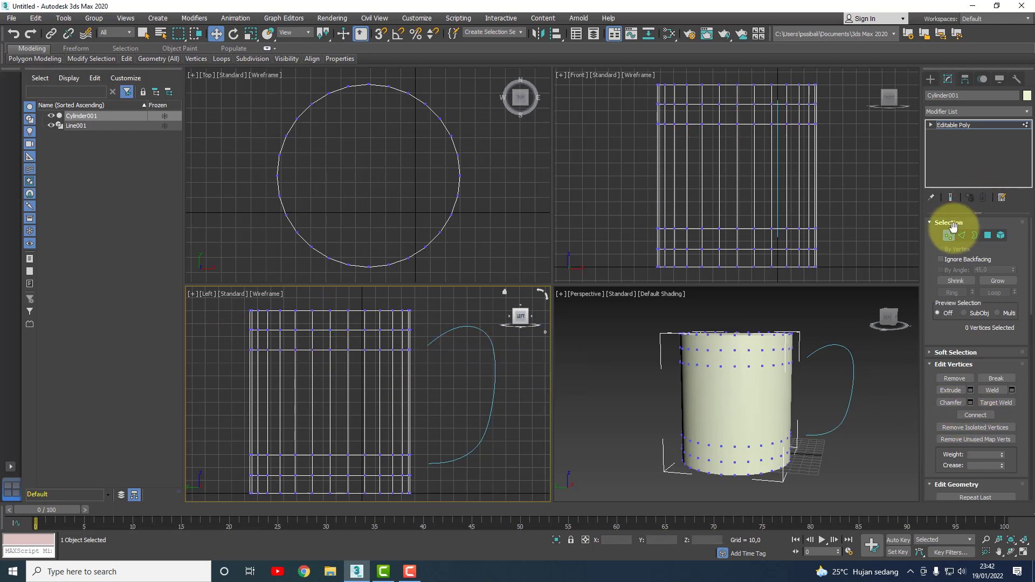
Step: Scale the Line001 handle curve slightly along one axis to widen it
left_click(491, 369)
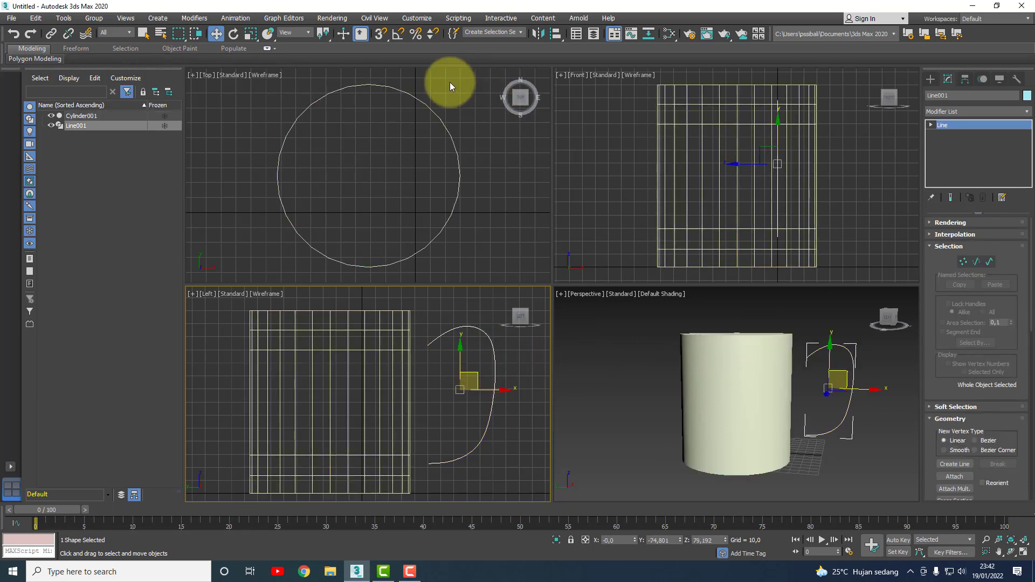
left_click(251, 34)
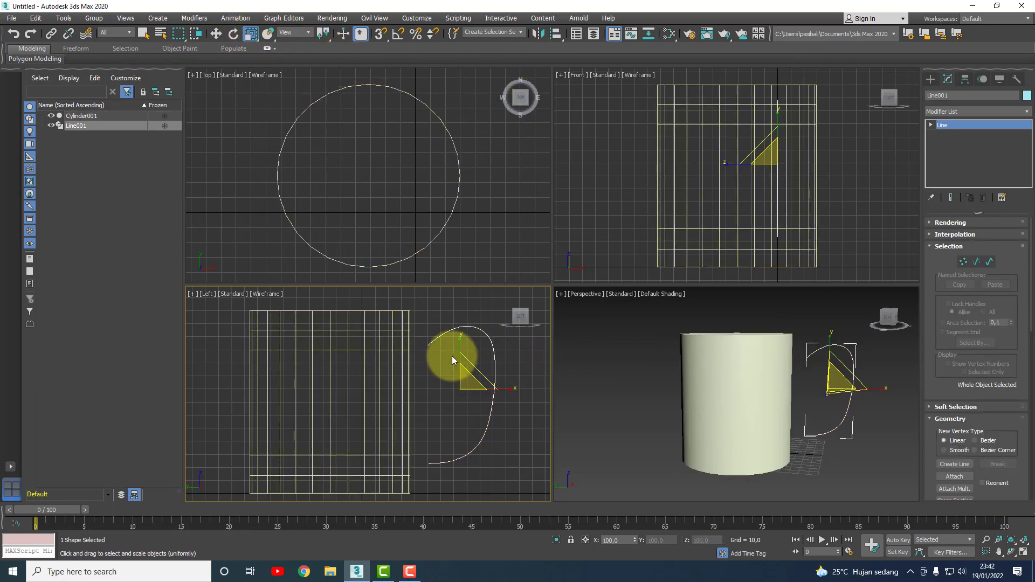
left_click_drag(458, 345, 459, 341)
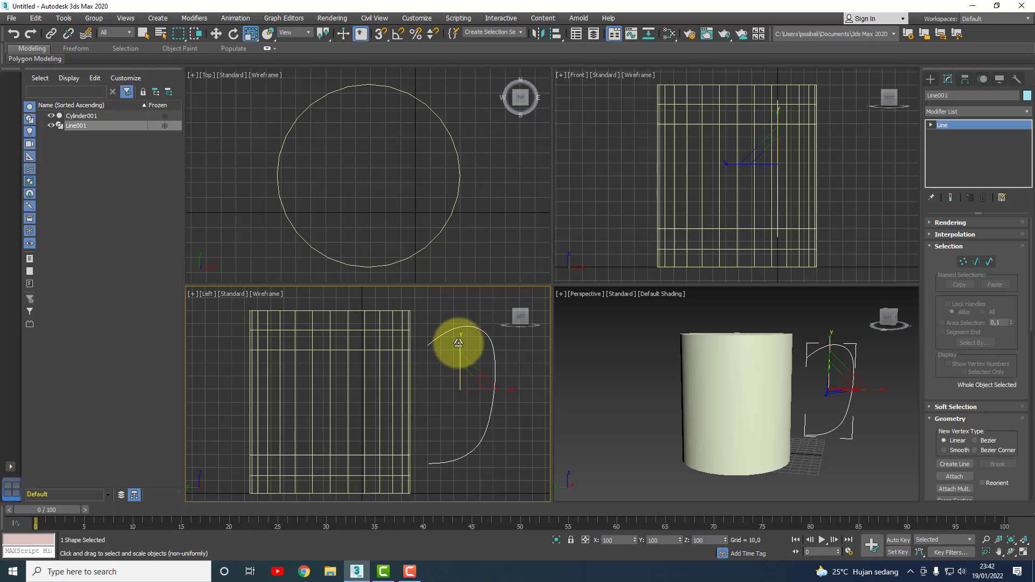
left_click_drag(507, 389, 505, 388)
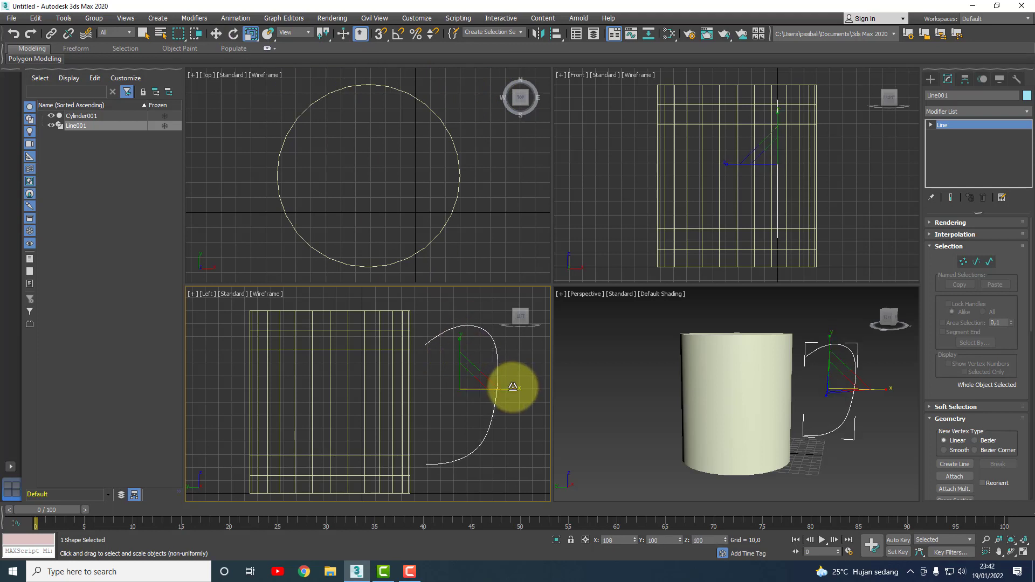
Step: In Vertex mode, push the handle curve's outer middle point further out along X
left_click(215, 33)
left_click(963, 262)
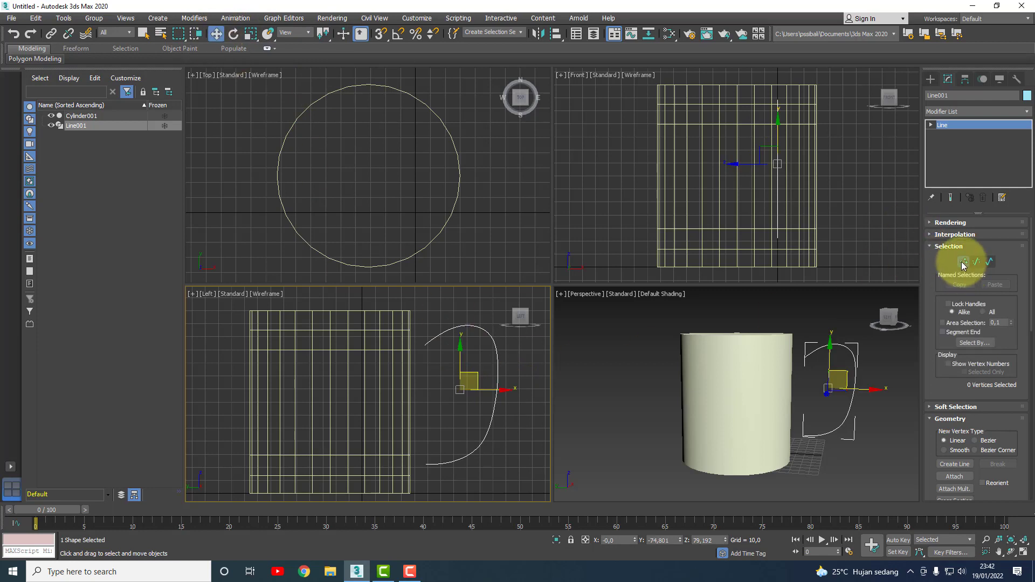
left_click(425, 345)
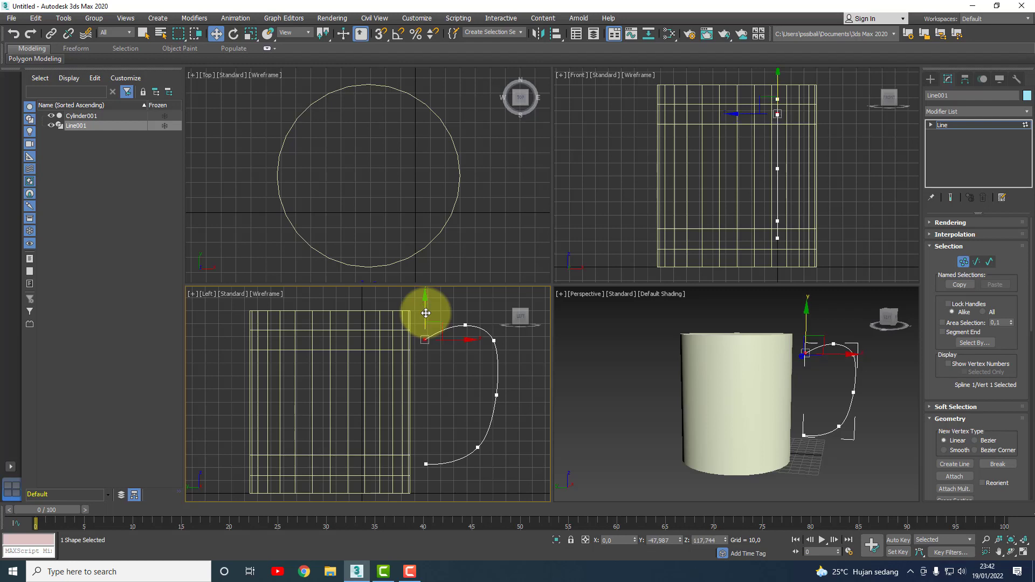
left_click(425, 463)
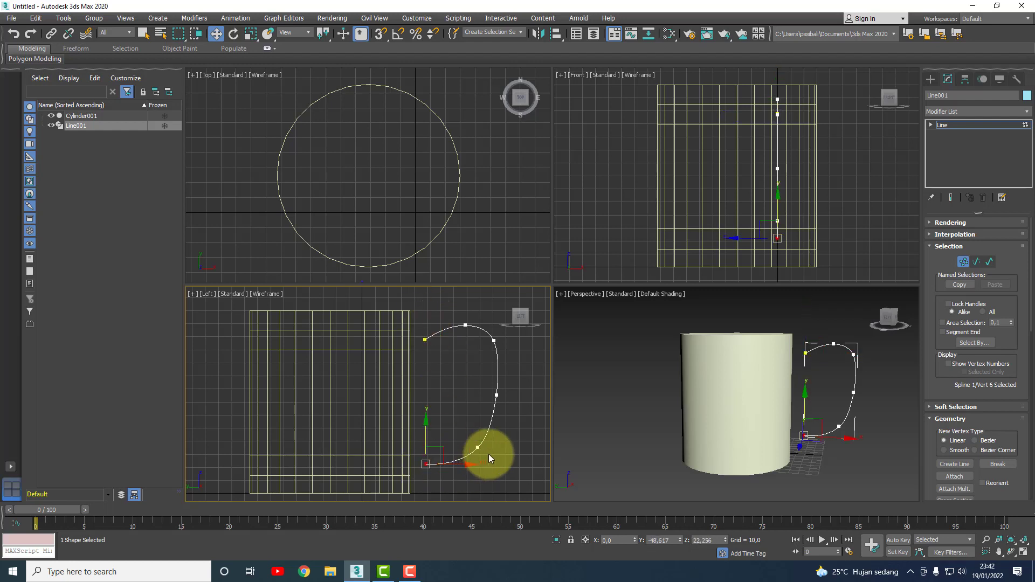
left_click(496, 395)
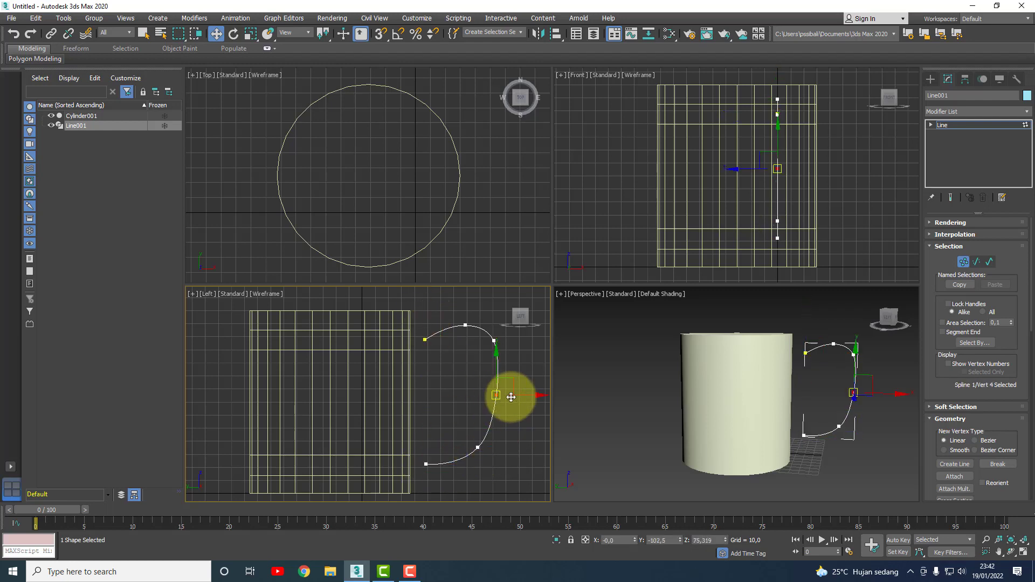
left_click_drag(511, 397, 524, 394)
left_click(531, 411)
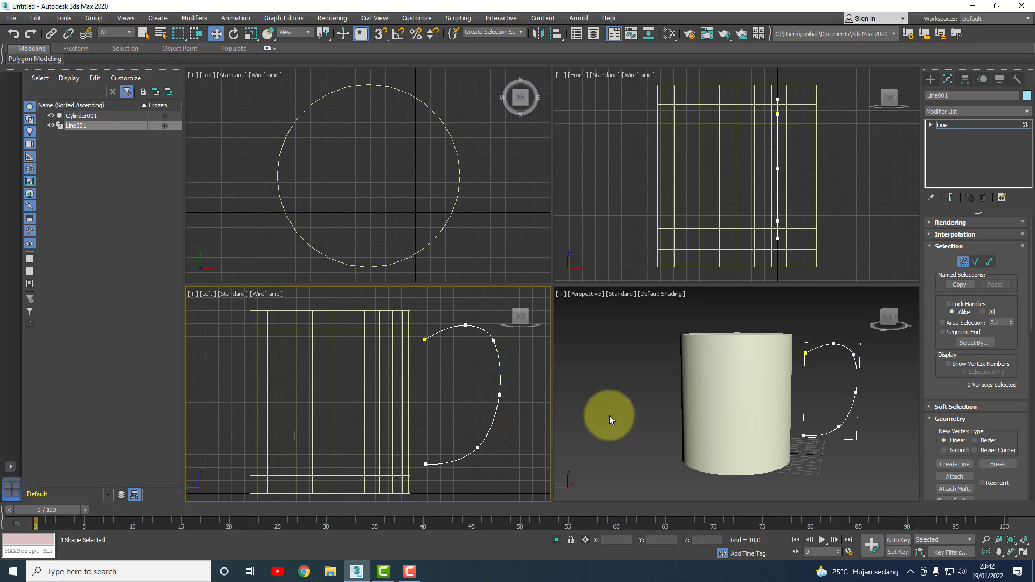
Step: Recentre the Top view, exit Vertex mode and shift Line001 along X toward the mug
left_click(596, 380)
scroll(468, 246, "down", 3)
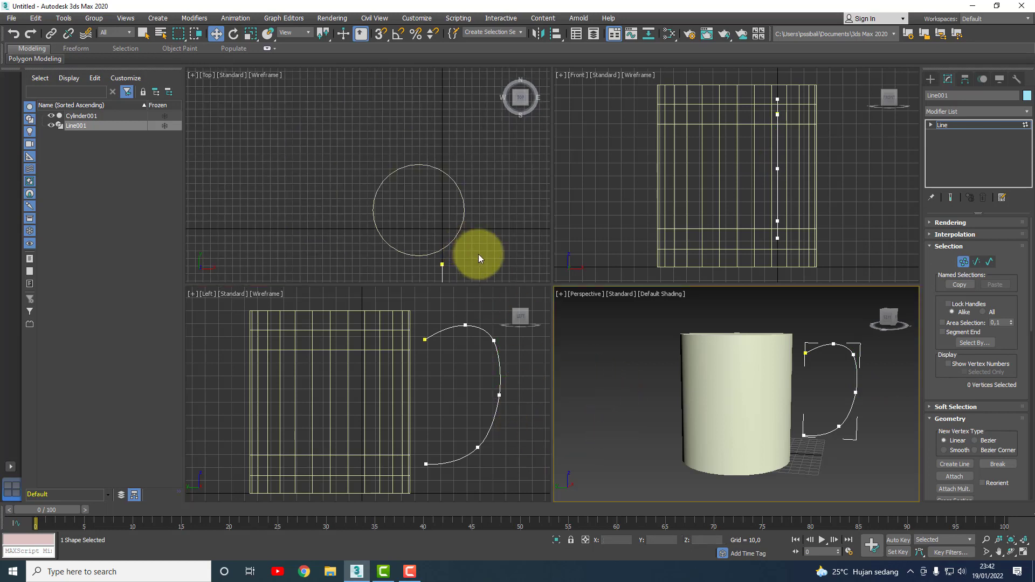
left_click_drag(492, 217, 463, 147)
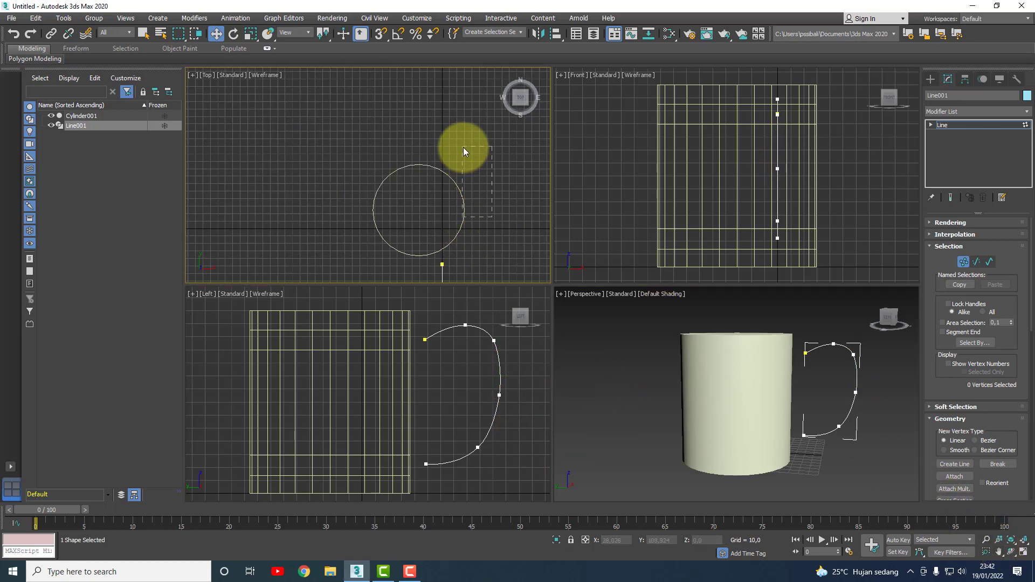
left_click(999, 552)
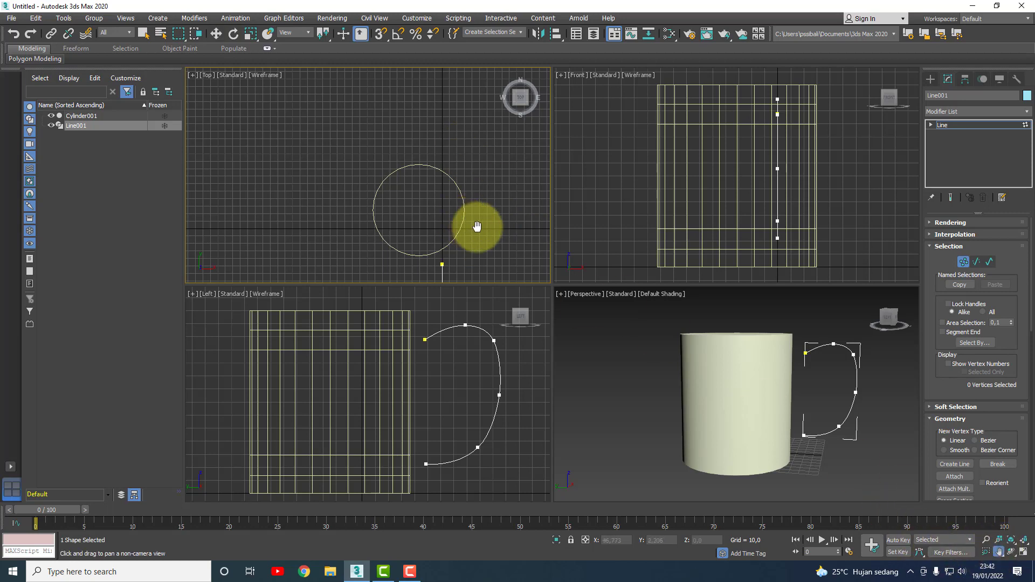
left_click_drag(477, 227, 441, 142)
right_click(439, 173)
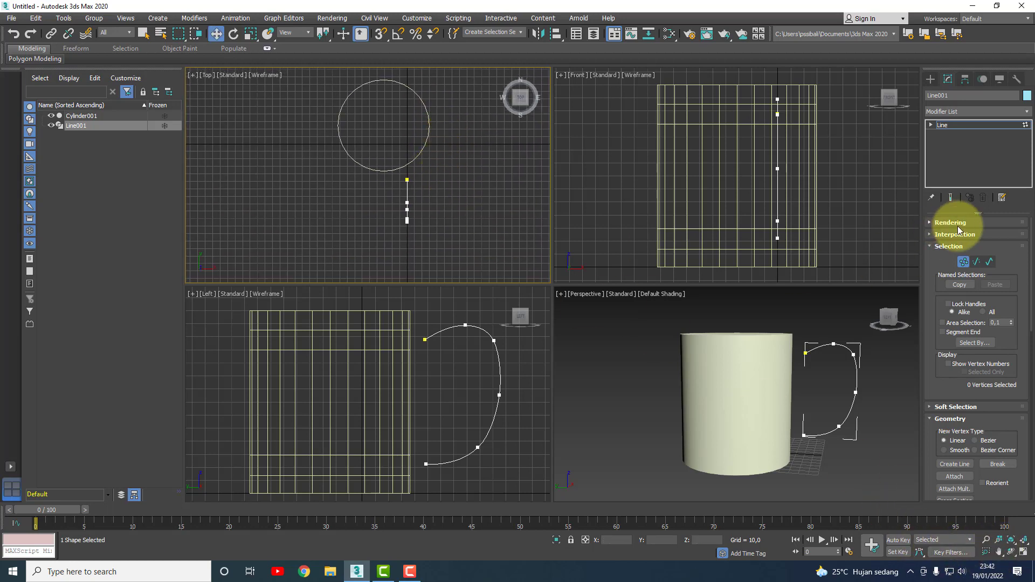
left_click(961, 262)
left_click(415, 220)
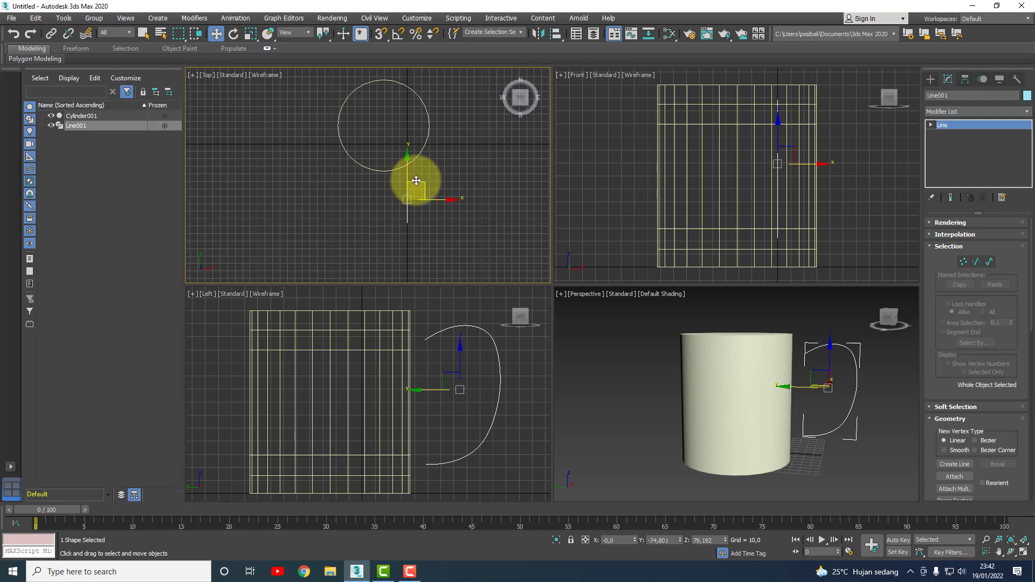
mouse_move(452, 201)
left_mouse_down()
mouse_move(436, 202)
mouse_move(450, 200)
left_mouse_up()
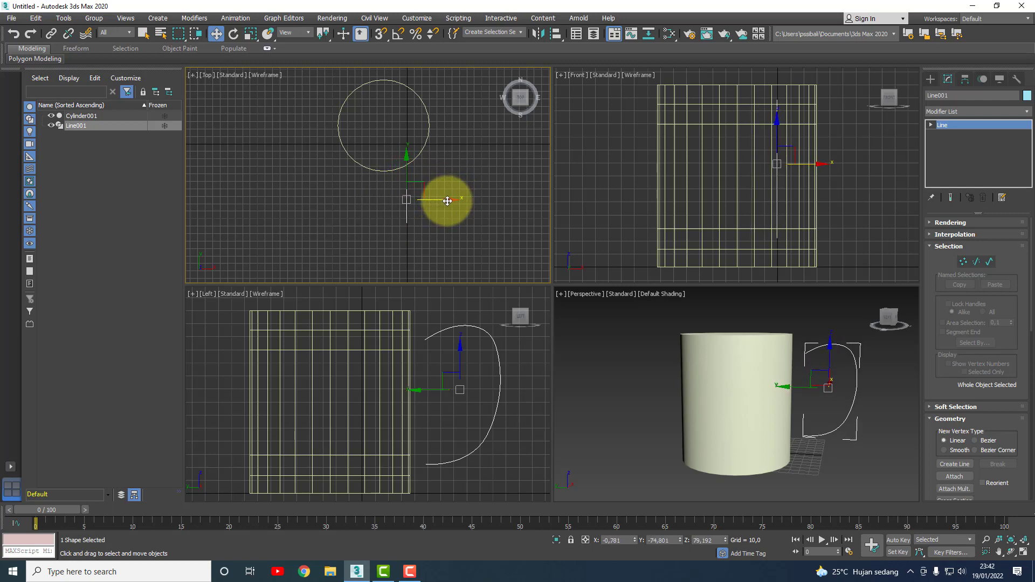
left_click(432, 228)
Step: Move Cylinder001 along X in the Top view
left_click(425, 144)
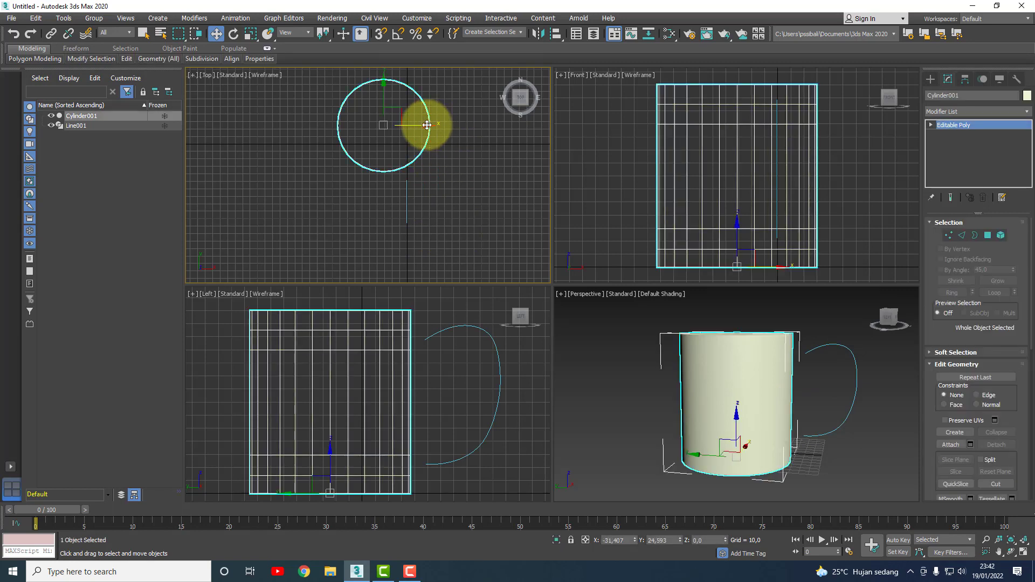
left_click_drag(427, 125, 449, 128)
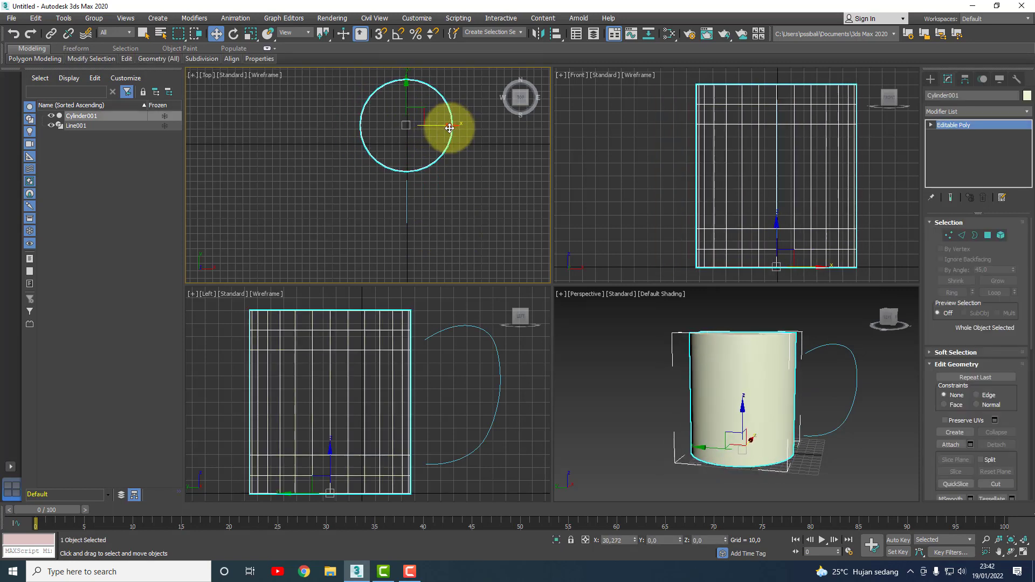
left_click(453, 210)
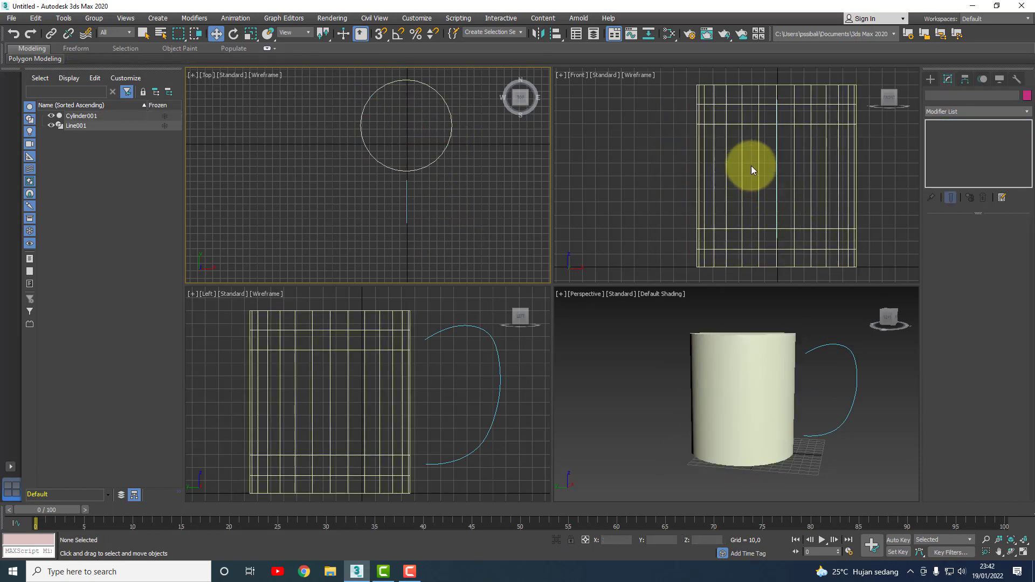
scroll(784, 157, "up", 5)
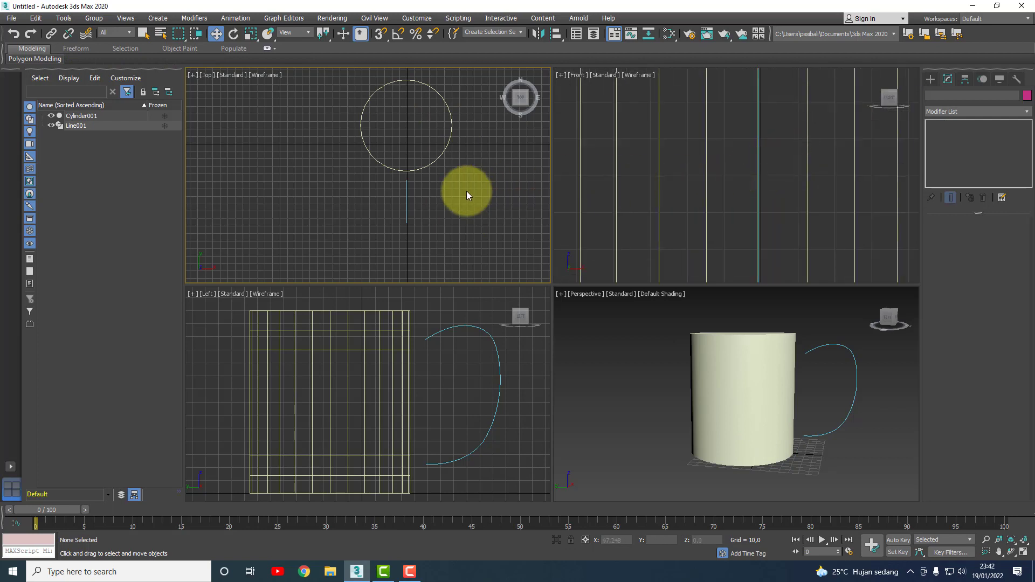
scroll(407, 180, "up", 5)
scroll(412, 174, "up", 3)
Step: Nudge Line001 along X into line with the mug's centre, then select Cylinder001
left_click(409, 208)
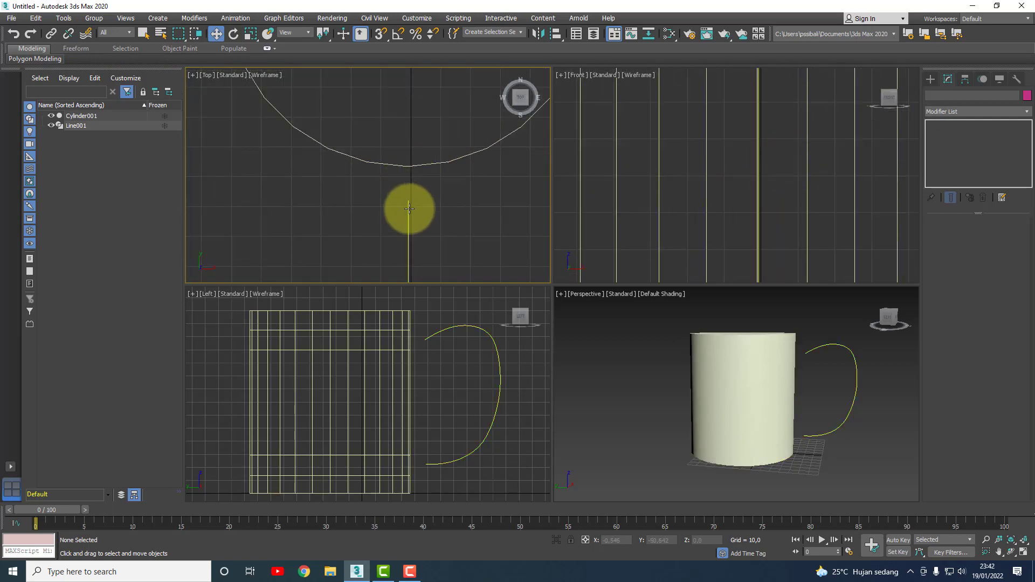
scroll(433, 261, "down", 2)
scroll(432, 262, "down", 3)
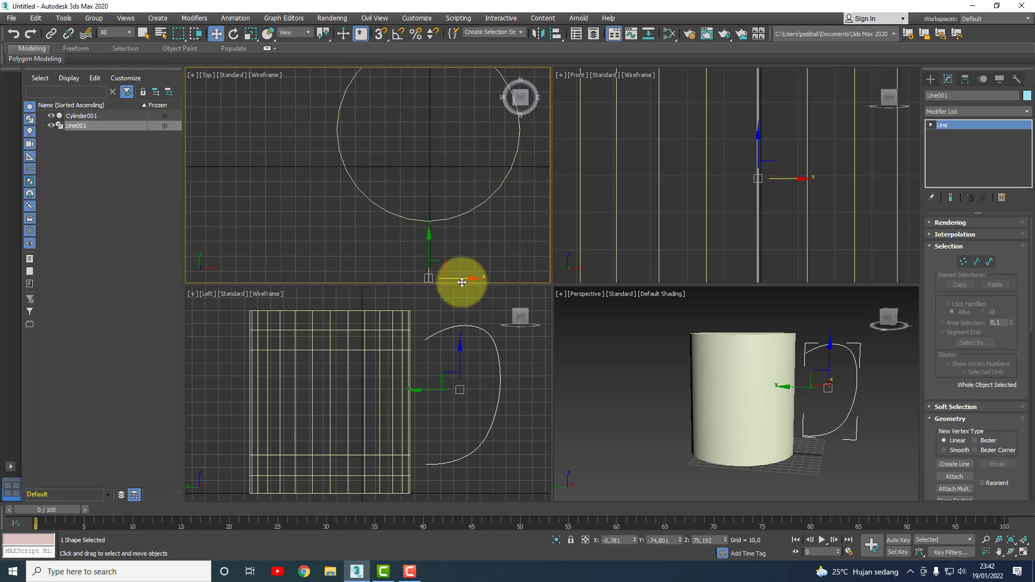
scroll(460, 280, "down", 3)
left_click_drag(469, 279, 470, 276)
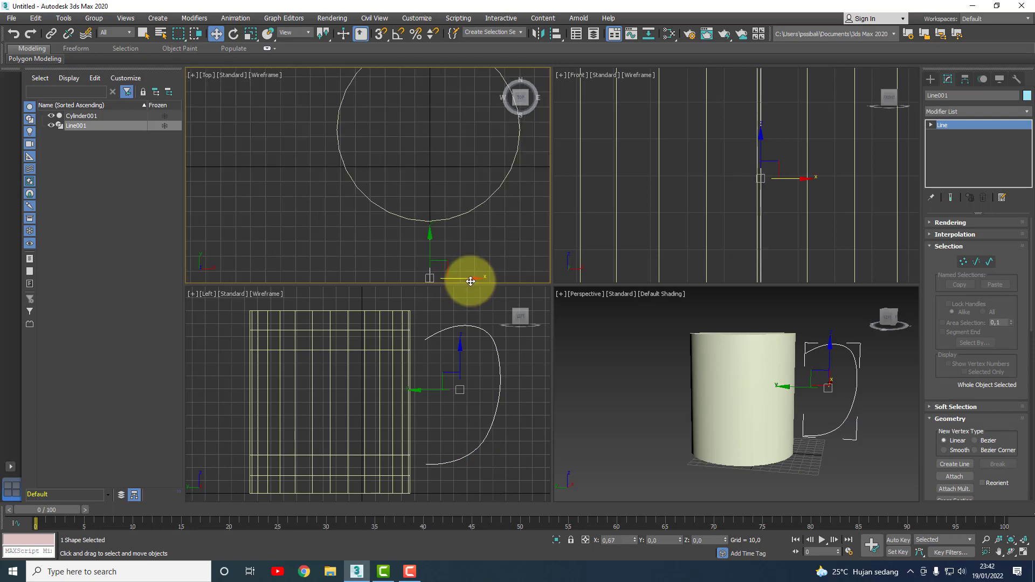
scroll(476, 240, "down", 4)
scroll(674, 225, "up", 2)
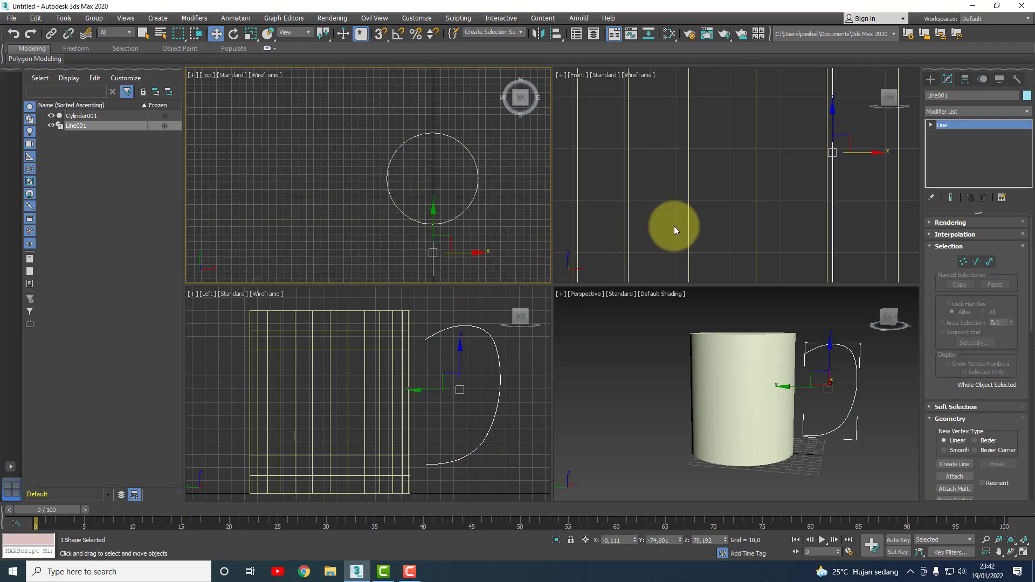
scroll(848, 175, "up", 2)
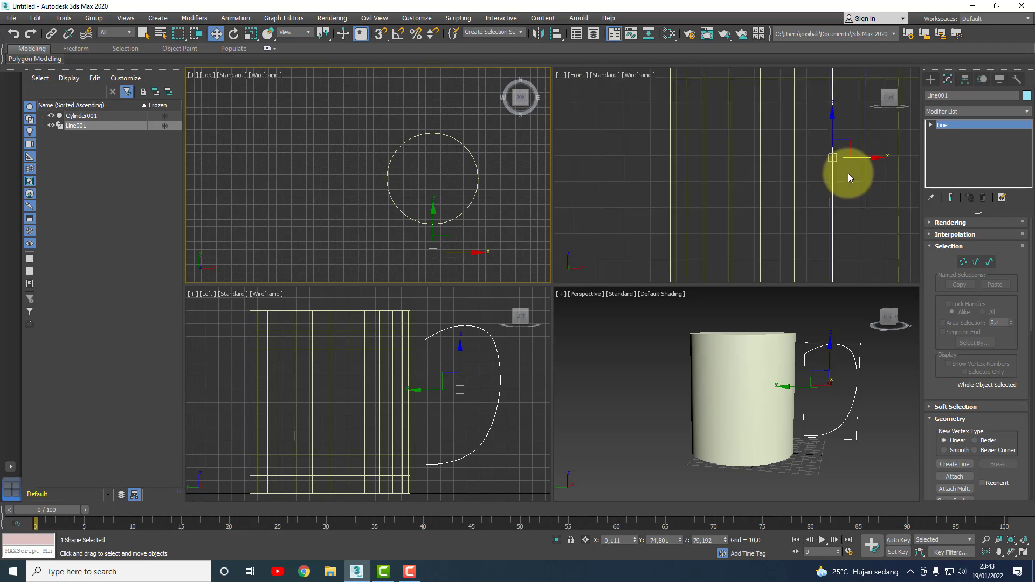
left_click(878, 189)
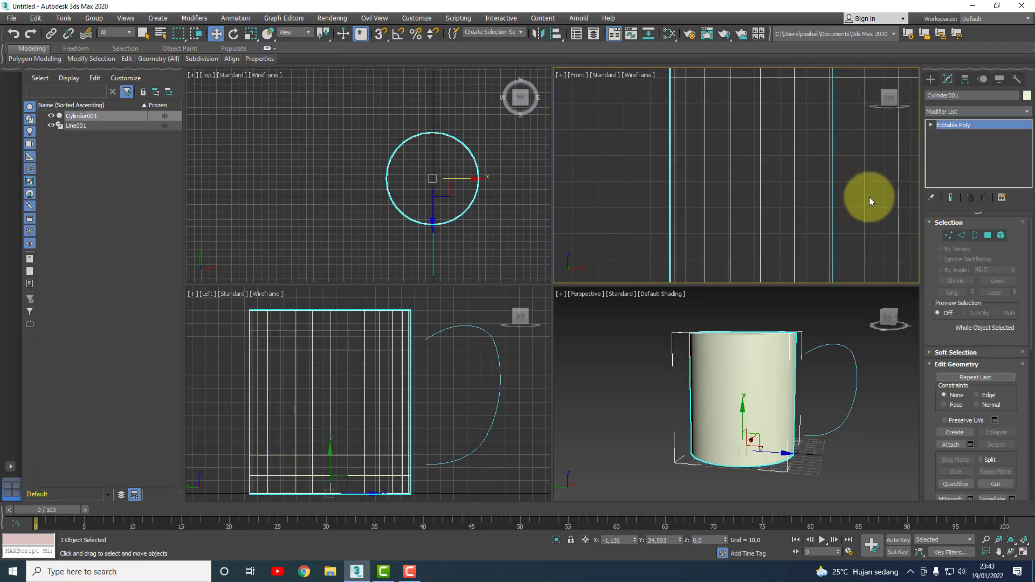
Step: Nudge Cylinder001 slightly along X to centre it, fit all views, and reselect it
scroll(868, 201, "down", 3)
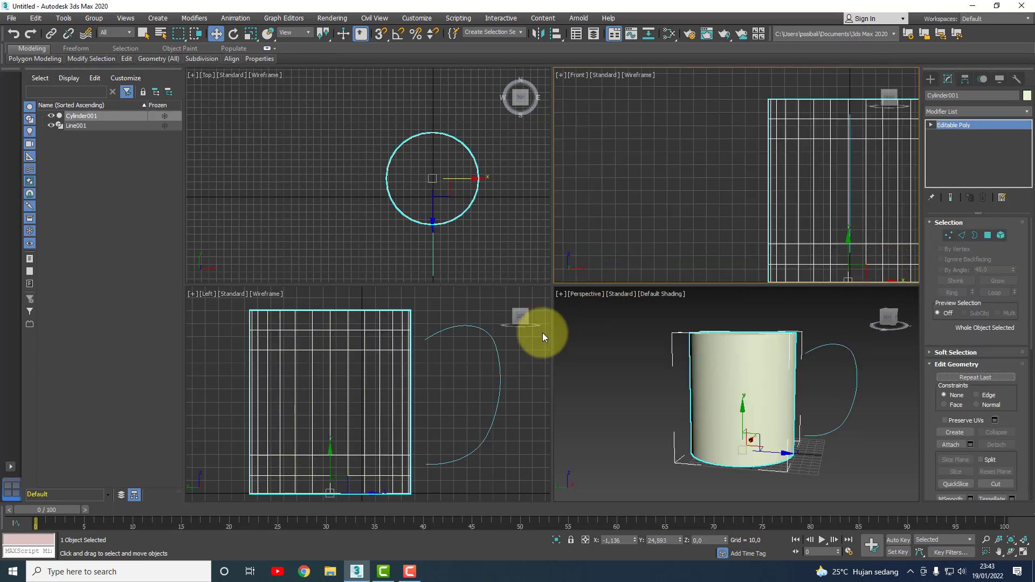
scroll(448, 191, "up", 2)
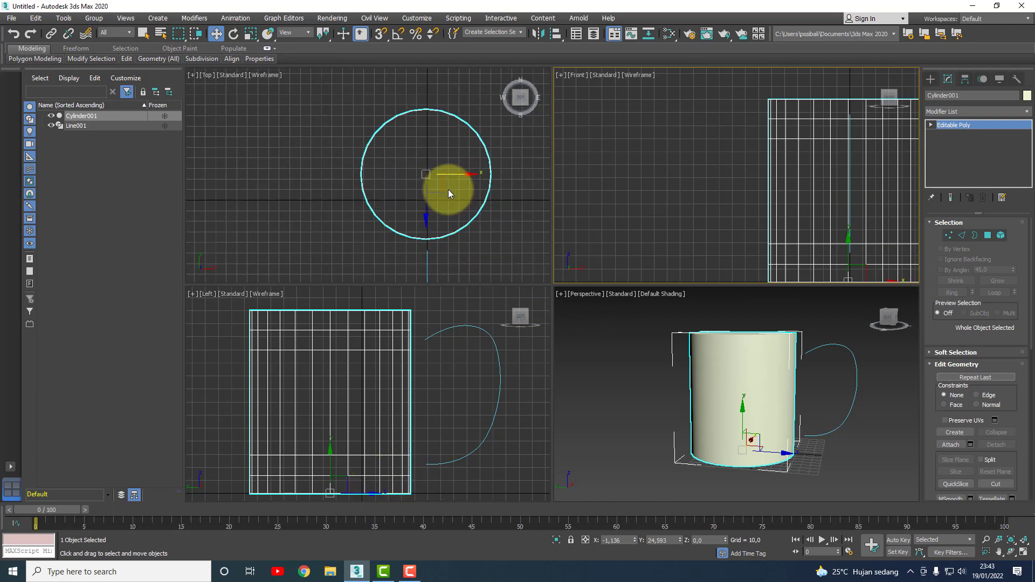
scroll(448, 189, "up", 3)
scroll(457, 178, "up", 1)
left_click_drag(441, 166, 444, 166)
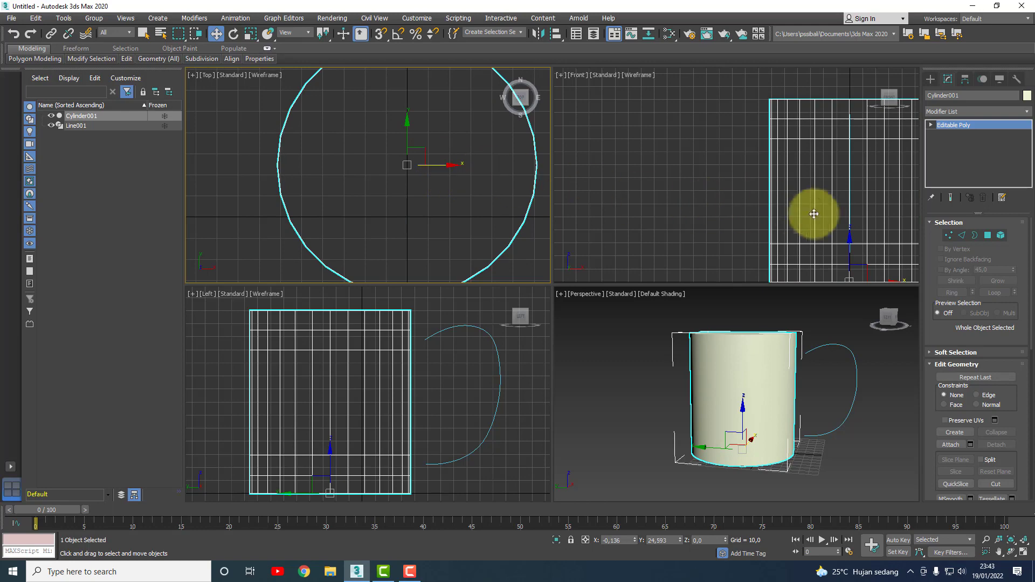
scroll(813, 213, "down", 5)
left_click(875, 261)
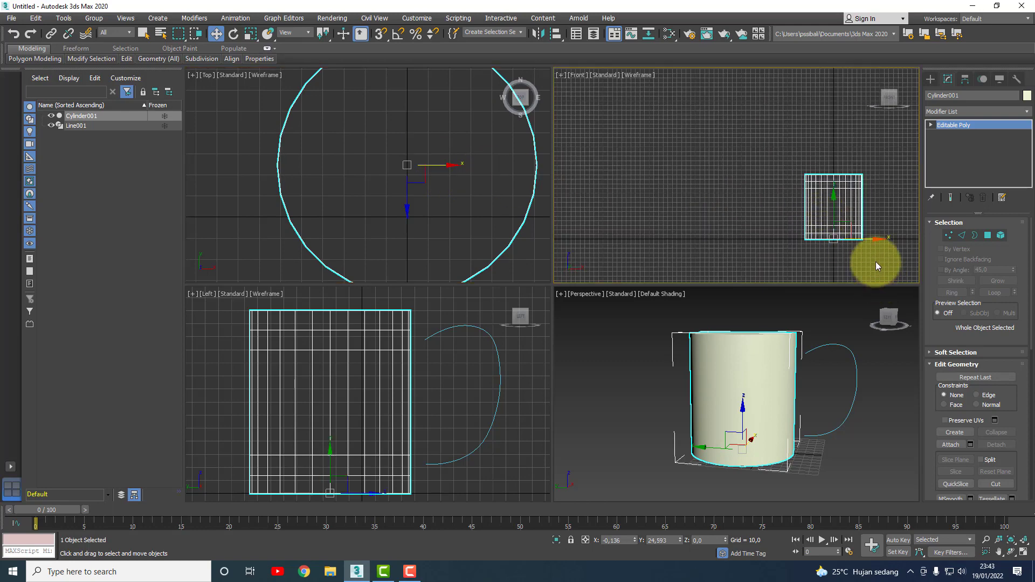
left_click(1023, 540)
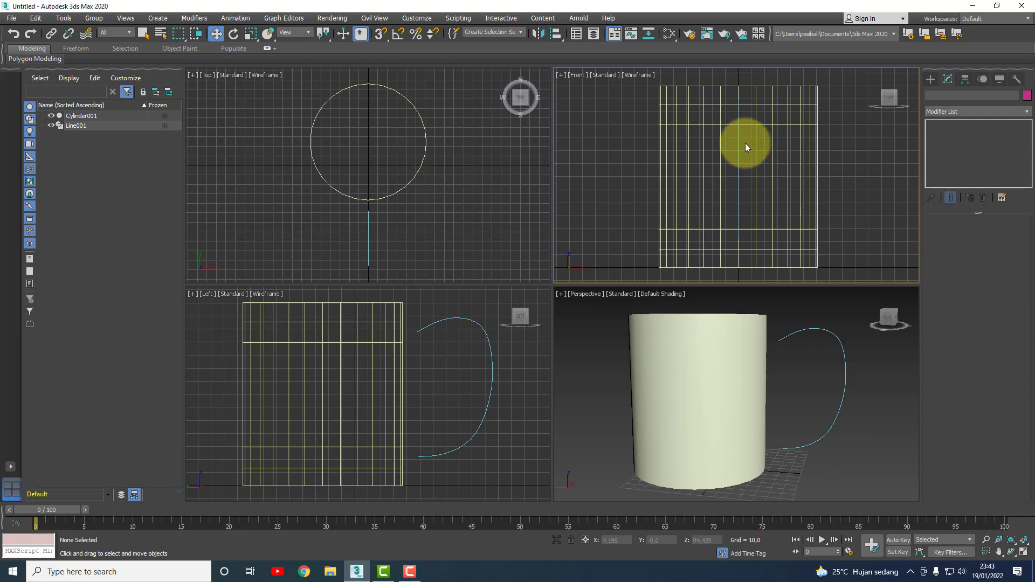
left_click(761, 136)
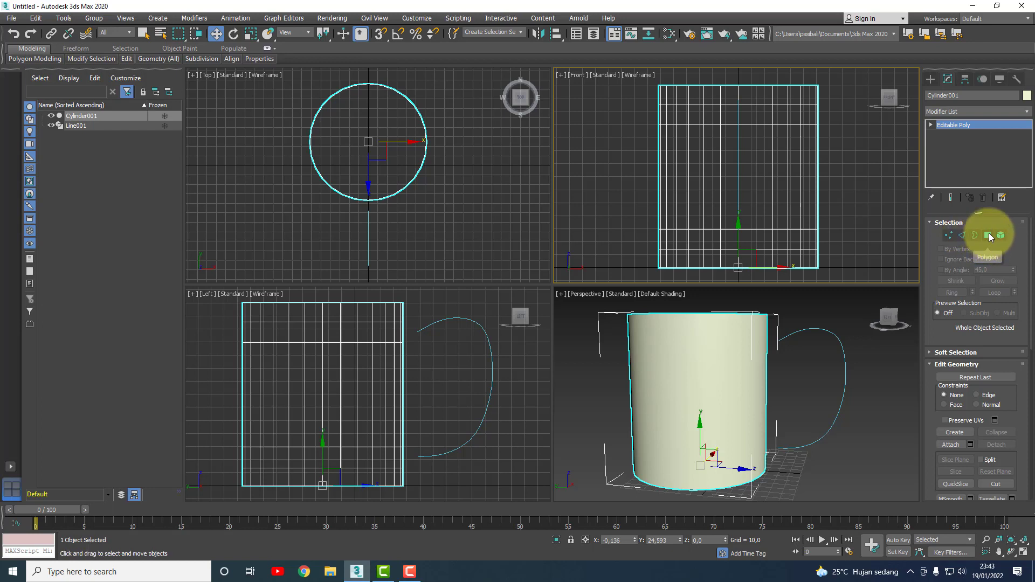
Step: At Polygon level, select two side faces at the handle's top and start Extrude Along Spline
left_click(989, 236)
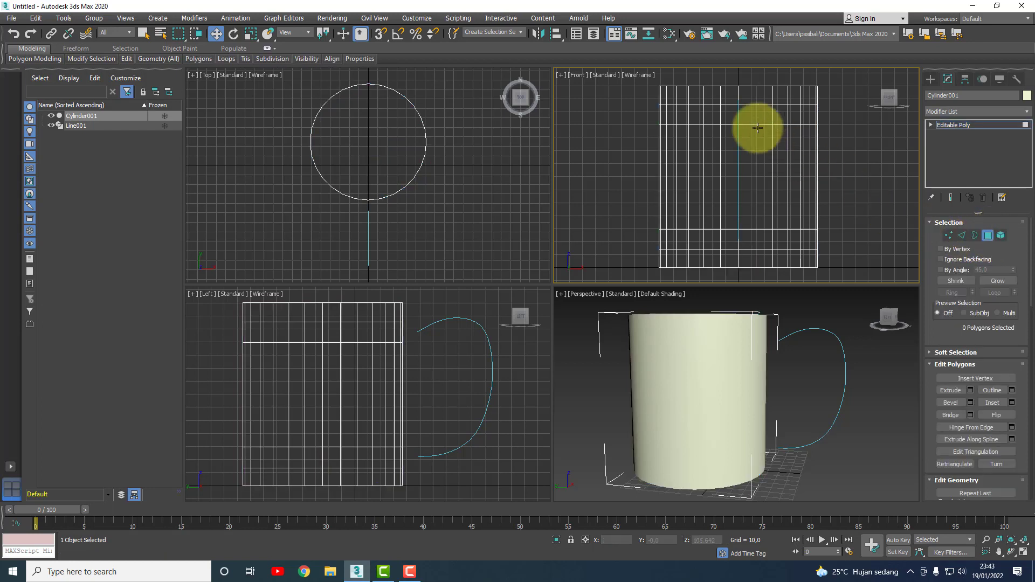
left_click(728, 115)
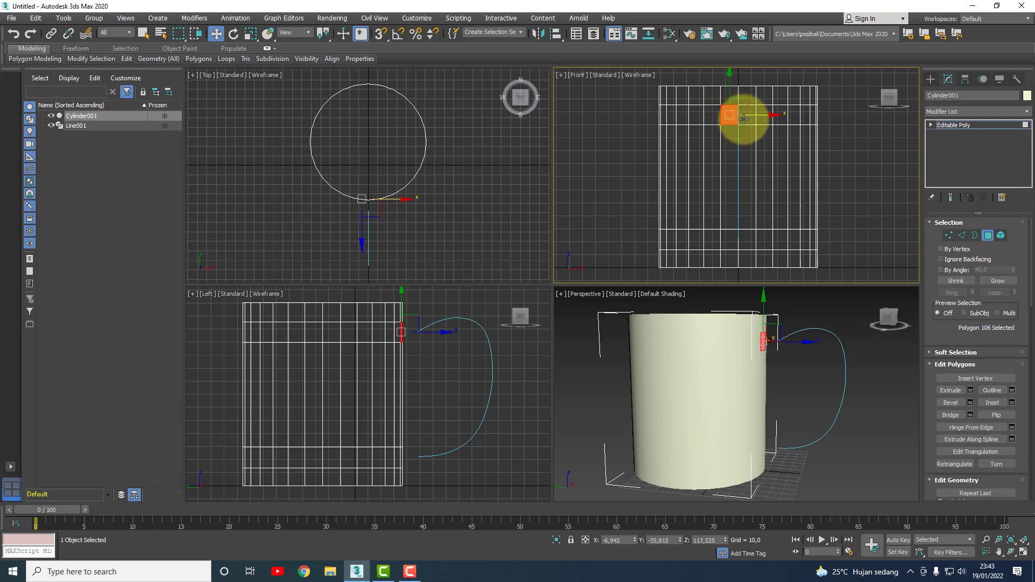
left_click(744, 118, "ctrl")
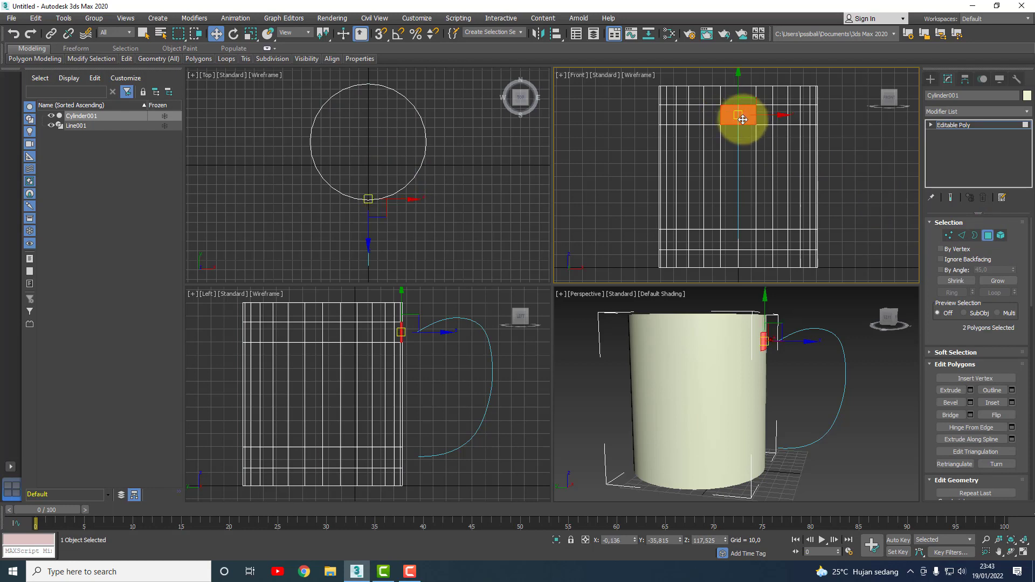
left_click(973, 440)
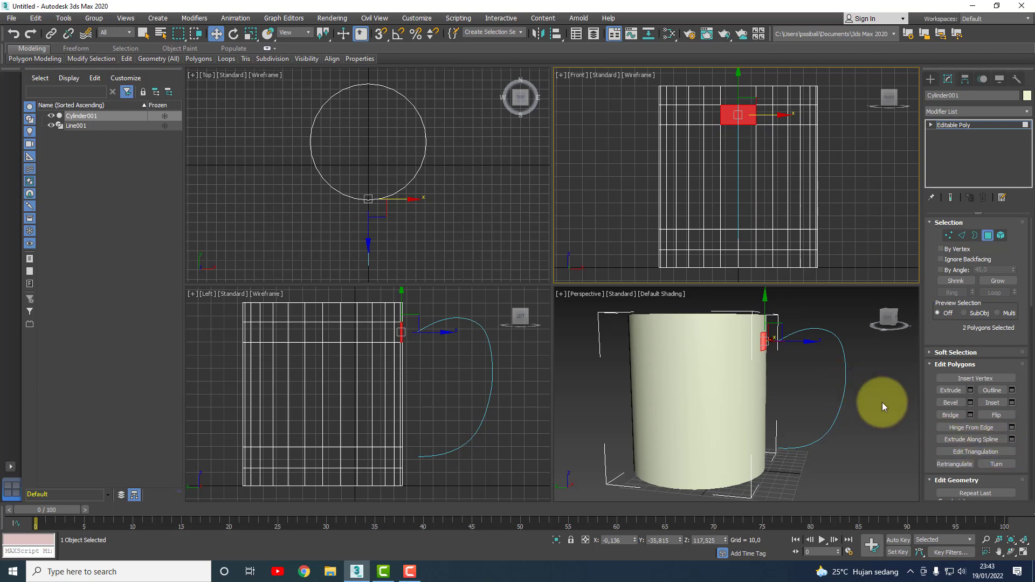
left_click(973, 440)
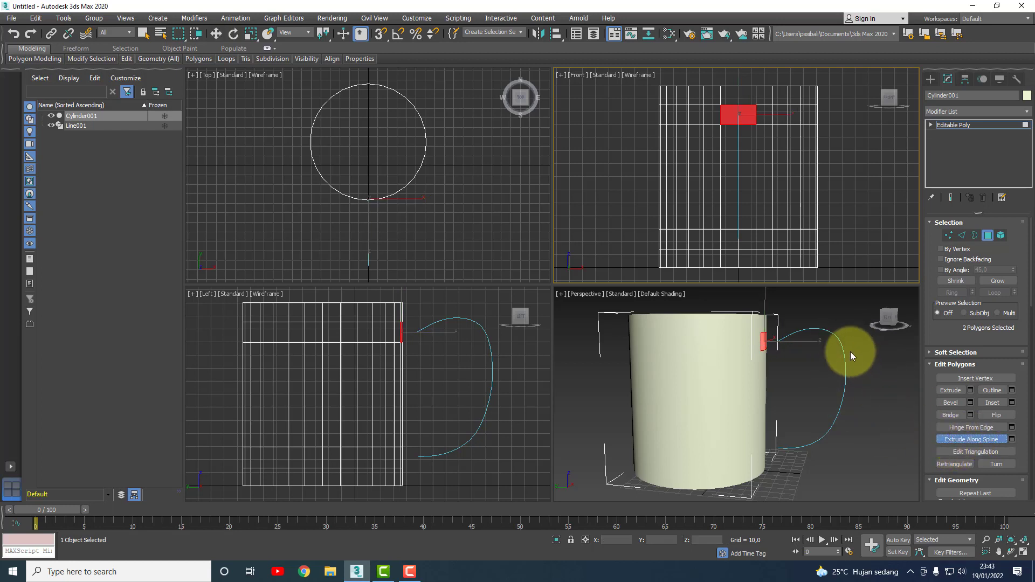
Step: Pick Line001 as the extrusion path, then orbit and zoom to inspect the new handle
left_click(486, 332)
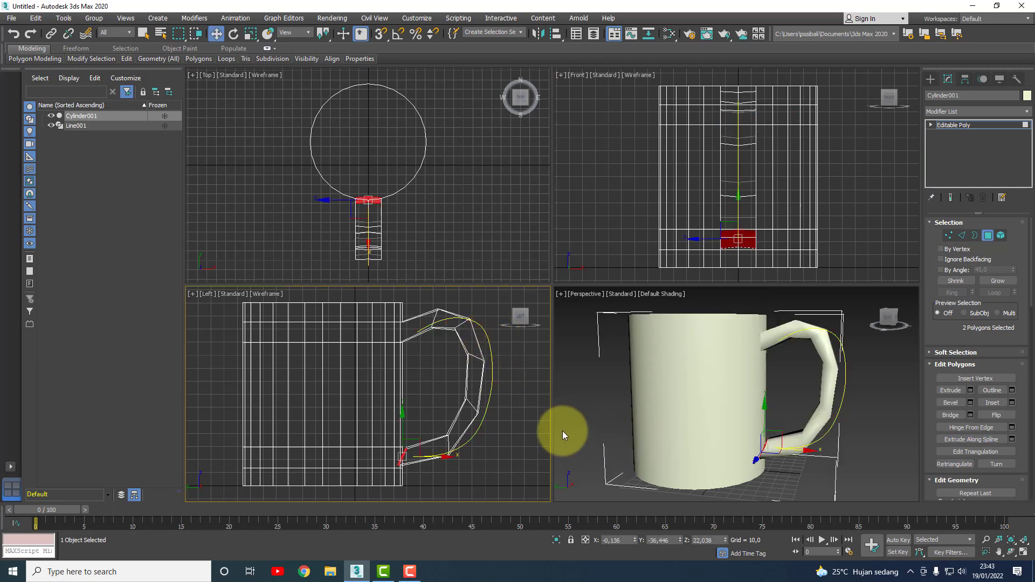
left_click(1010, 551)
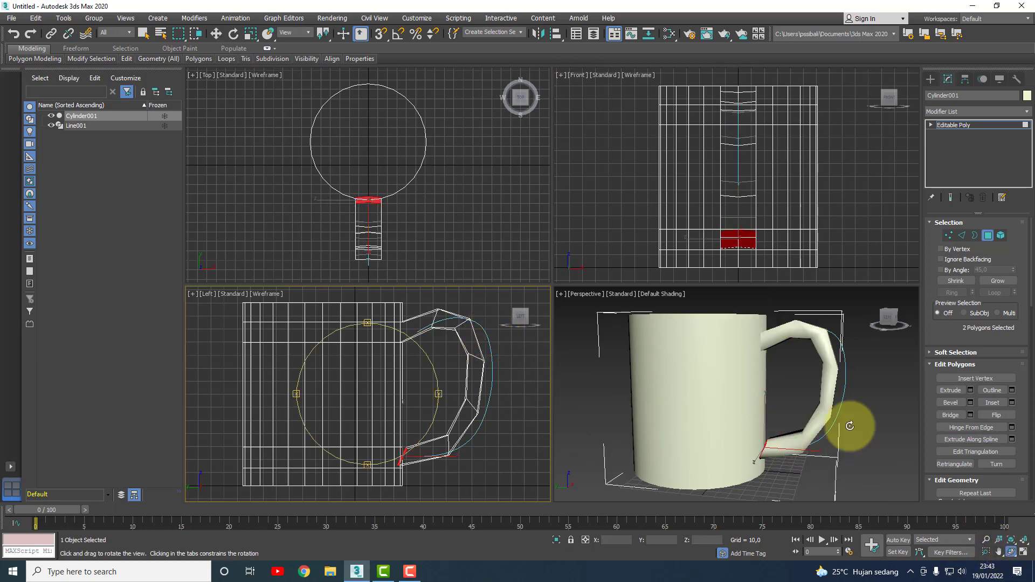
mouse_move(787, 372)
left_mouse_down()
mouse_move(670, 393)
mouse_move(728, 415)
mouse_move(803, 363)
left_mouse_up()
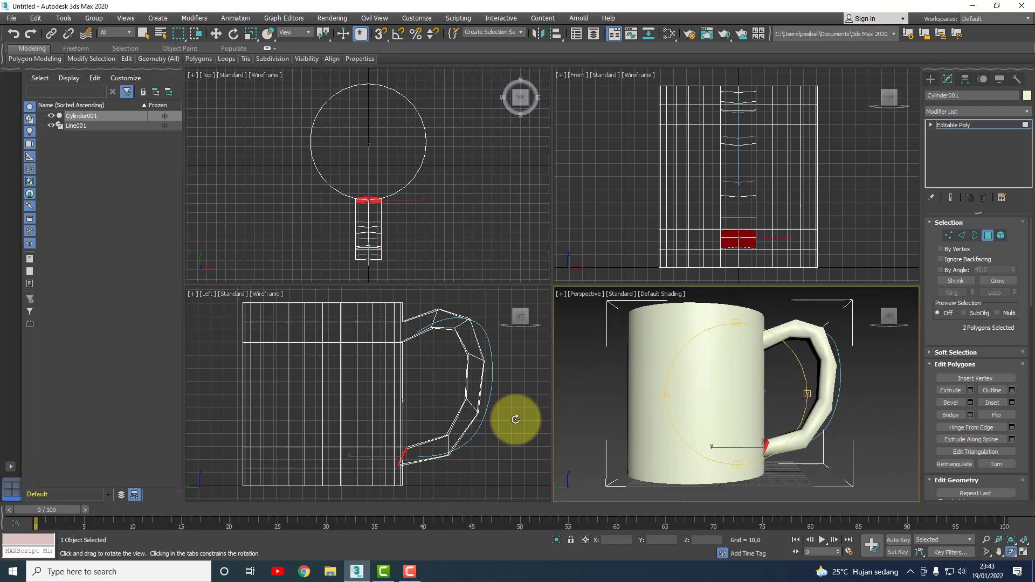
scroll(424, 485, "up", 3)
scroll(425, 485, "up", 2)
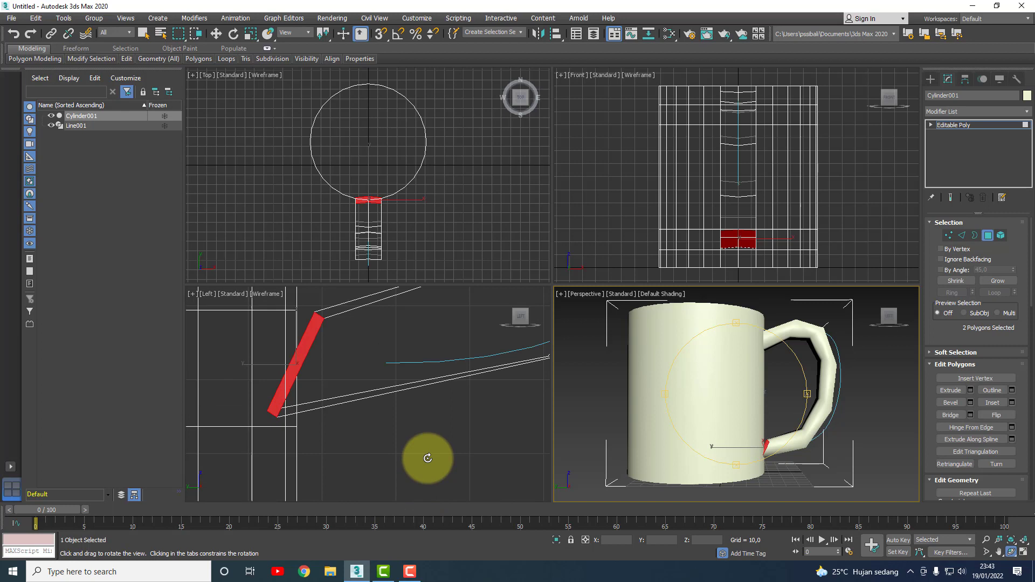
scroll(399, 431, "up", 1)
right_click(391, 426)
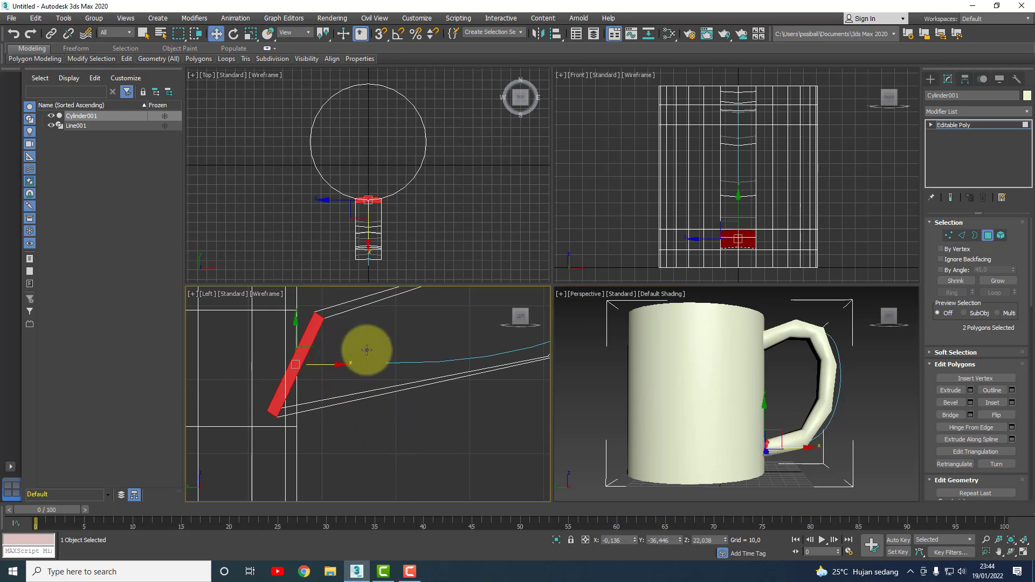
Step: At Vertex level, box-select the handle base vertices in the Left view and move them along X
left_click(948, 235)
mouse_move(263, 401)
left_mouse_down()
mouse_move(286, 425)
mouse_move(350, 419)
mouse_move(318, 408)
left_mouse_up()
left_click(318, 407)
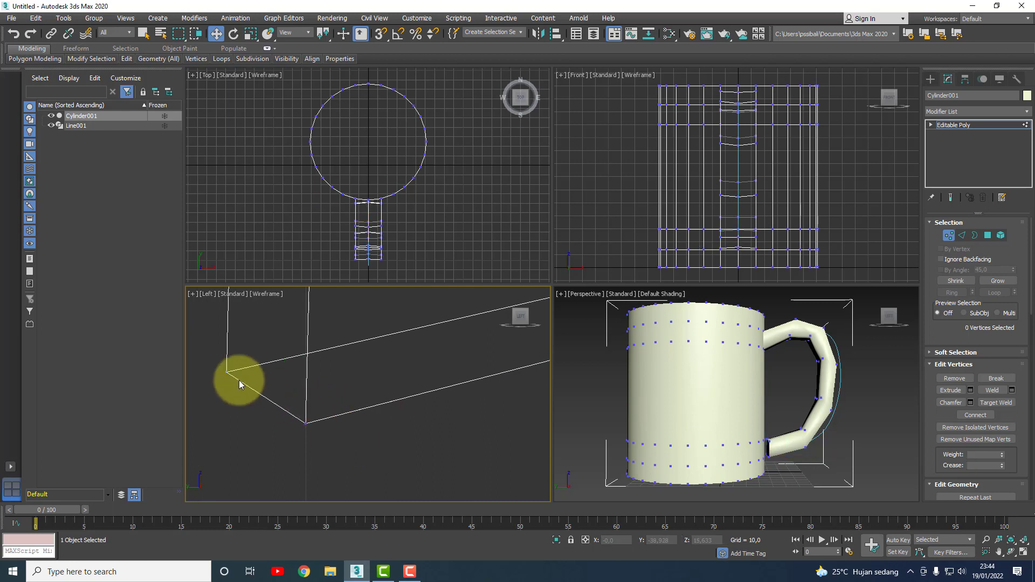
mouse_move(248, 392)
left_mouse_down()
mouse_move(278, 370)
mouse_move(343, 382)
mouse_move(304, 360)
mouse_move(297, 383)
left_mouse_up()
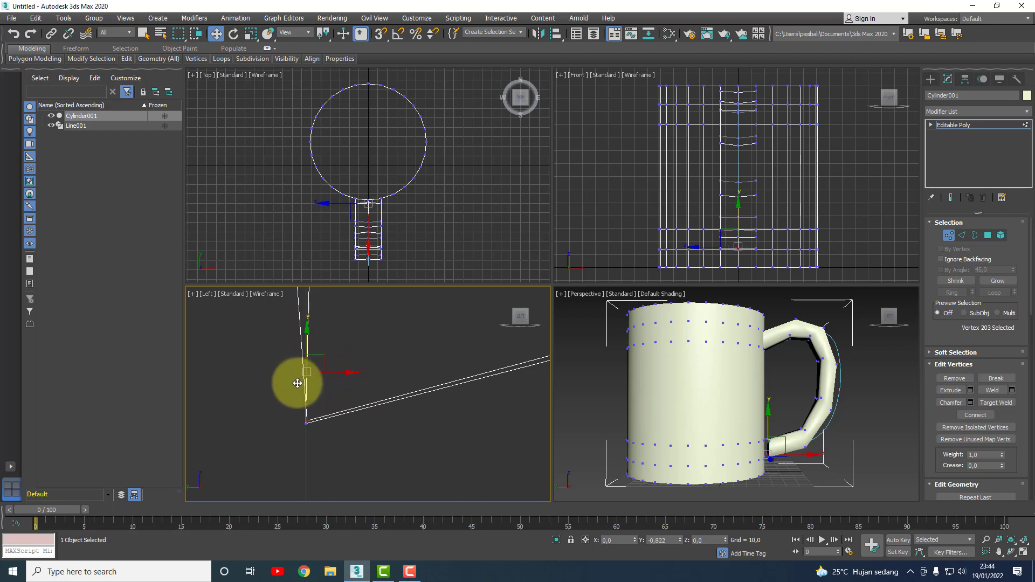
mouse_move(298, 386)
middle_mouse_down()
mouse_move(377, 376)
mouse_move(392, 362)
middle_mouse_up()
Step: Maximize the Left view and move the handle's top-left corner vertex onto the slanted edge
left_click(1023, 551)
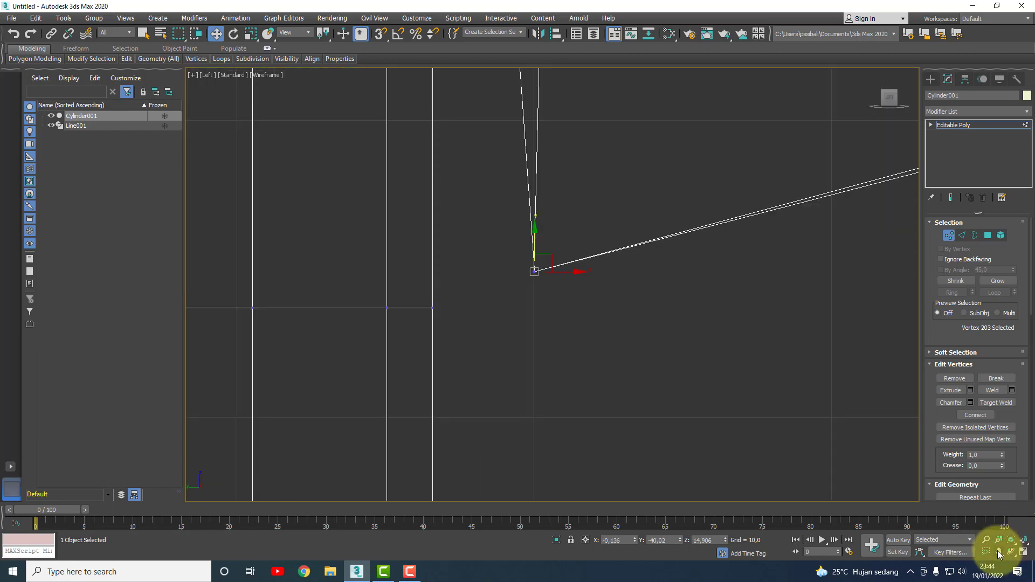
mouse_move(695, 335)
left_mouse_down()
mouse_move(638, 404)
mouse_move(622, 384)
mouse_move(616, 499)
left_mouse_up()
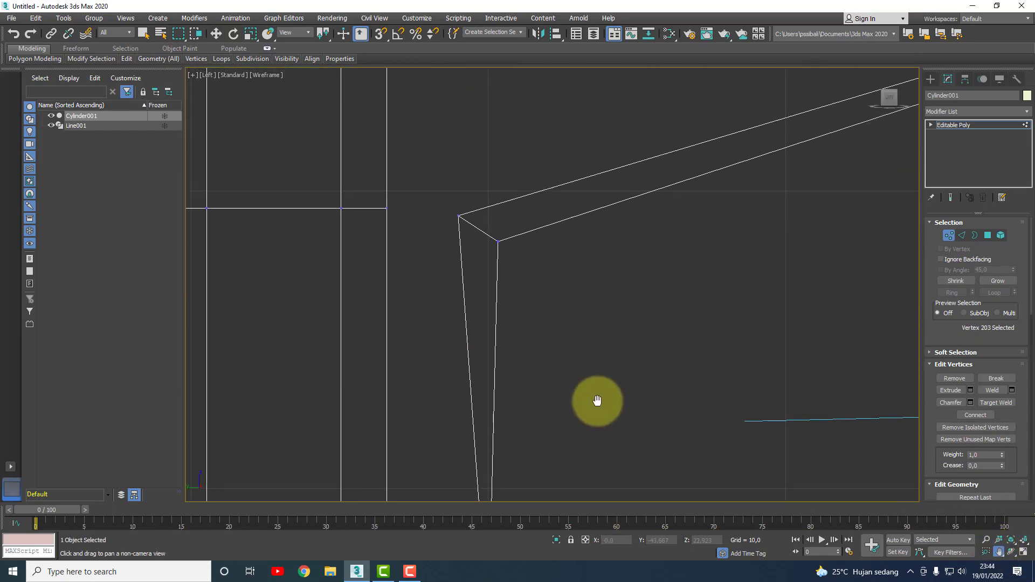
right_click(537, 303)
left_click_drag(447, 210, 523, 269)
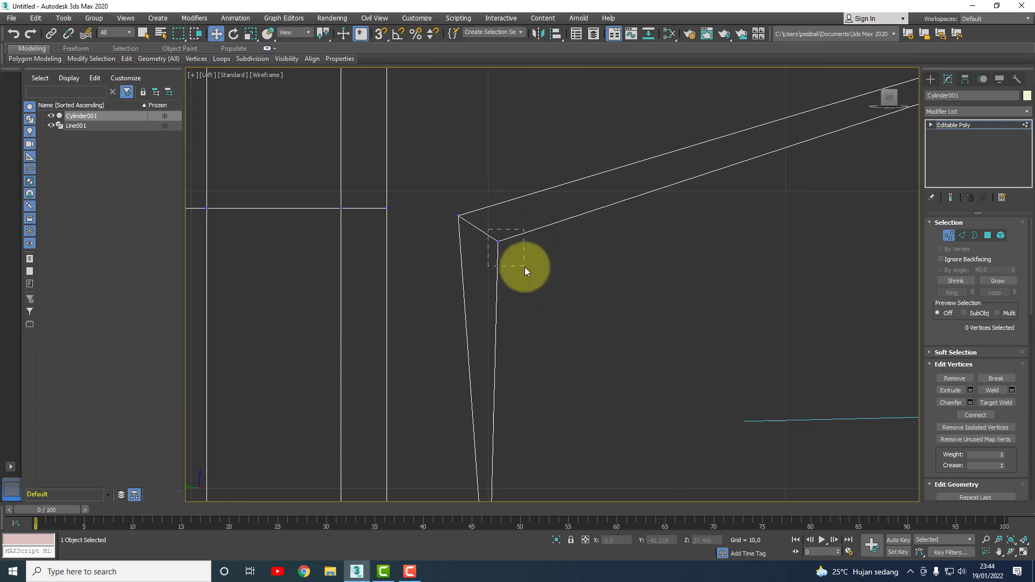
left_click_drag(536, 243, 528, 245)
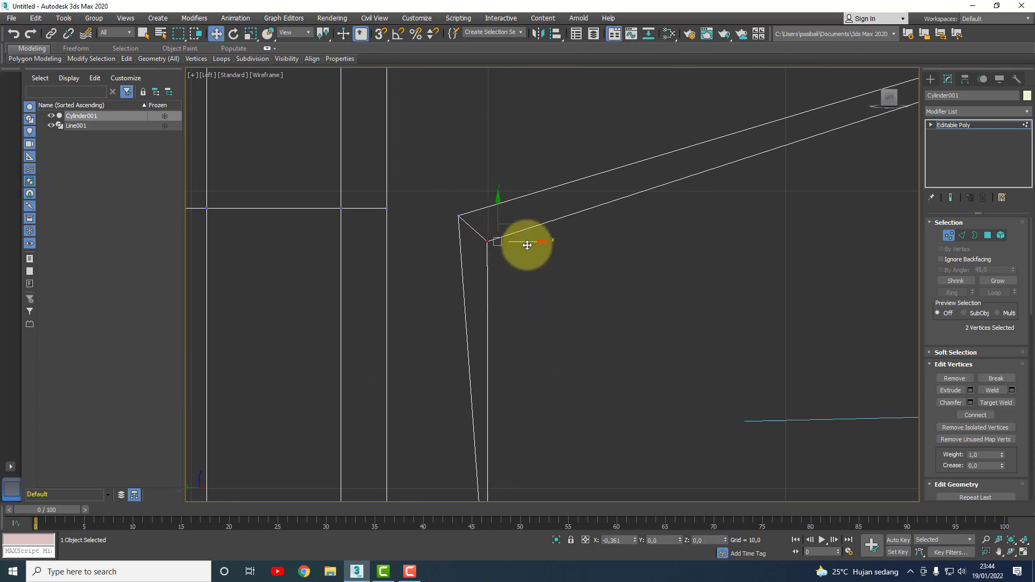
left_click(457, 215)
mouse_move(459, 182)
left_mouse_down()
mouse_move(524, 241)
mouse_move(488, 192)
mouse_move(492, 204)
left_mouse_up()
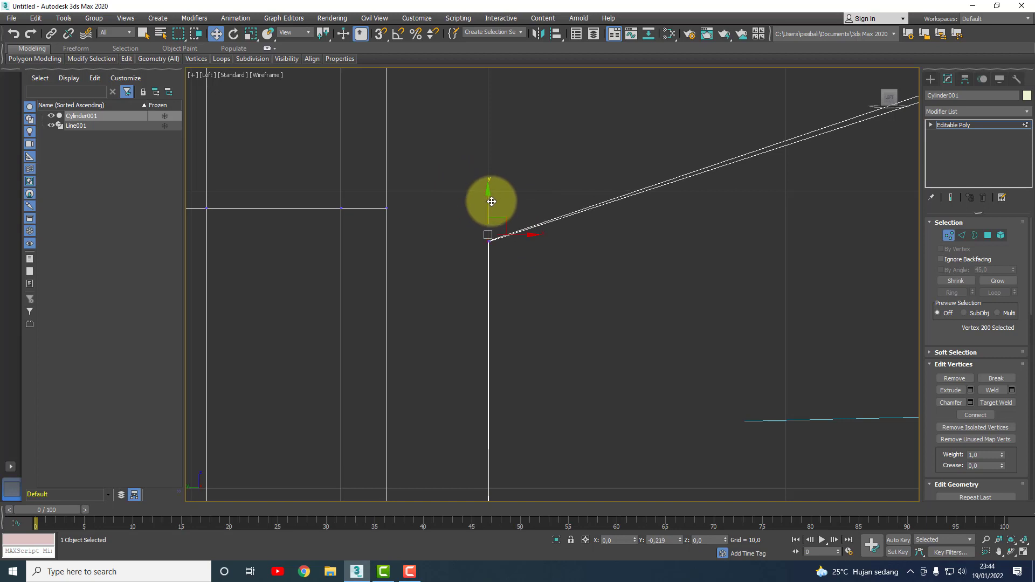
left_click_drag(513, 238, 513, 240)
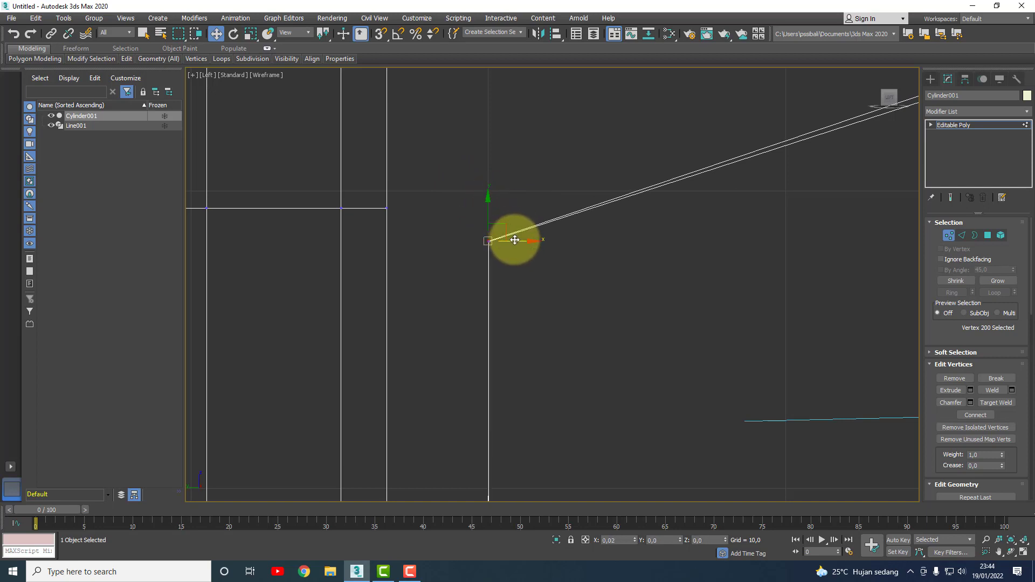
left_click(623, 299)
Step: Nudge the handle's bottom corner vertex and a higher vertex so the doubled edges merge
scroll(629, 305, "up", 3)
scroll(792, 248, "up", 3)
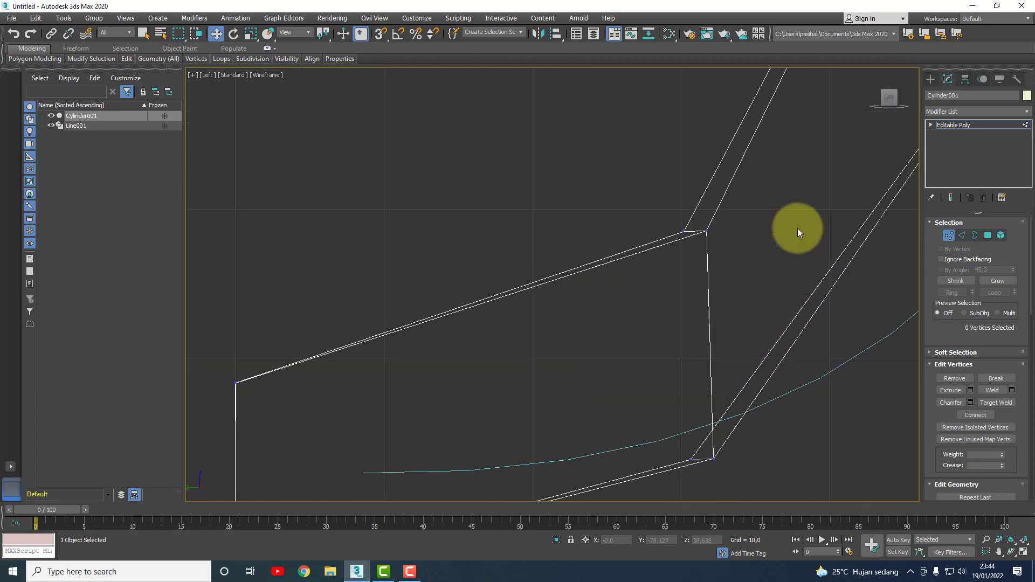
mouse_move(727, 255)
left_mouse_down()
mouse_move(696, 218)
mouse_move(750, 234)
left_mouse_up()
left_click(690, 238)
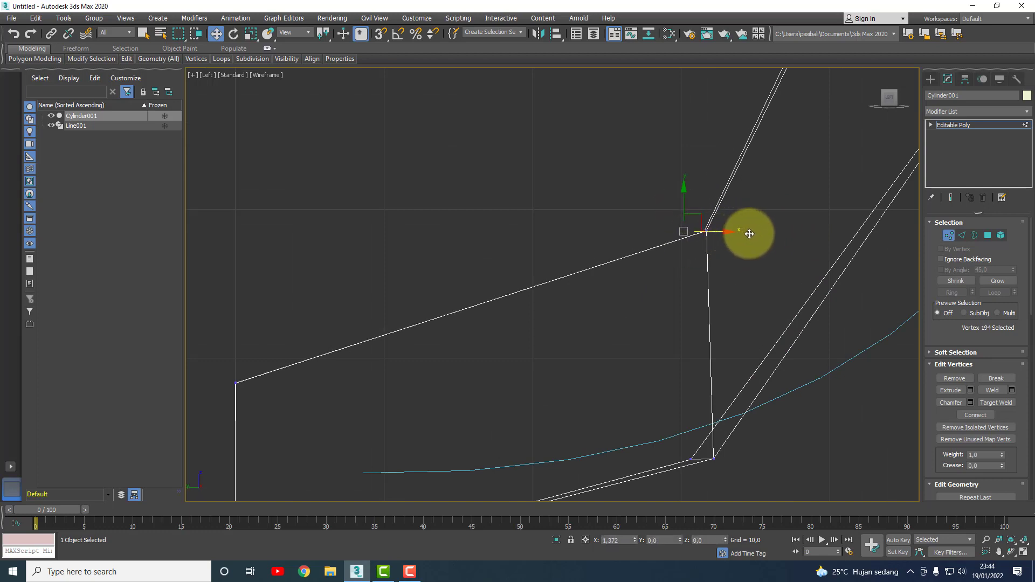
mouse_move(681, 448)
left_mouse_down()
mouse_move(704, 471)
mouse_move(751, 458)
left_mouse_up()
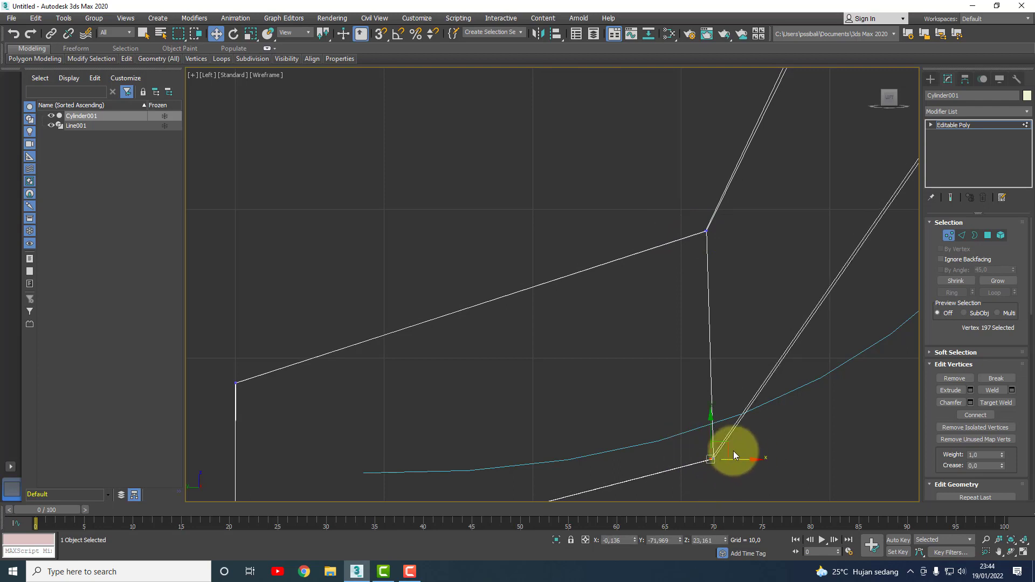
left_click_drag(739, 455, 746, 455)
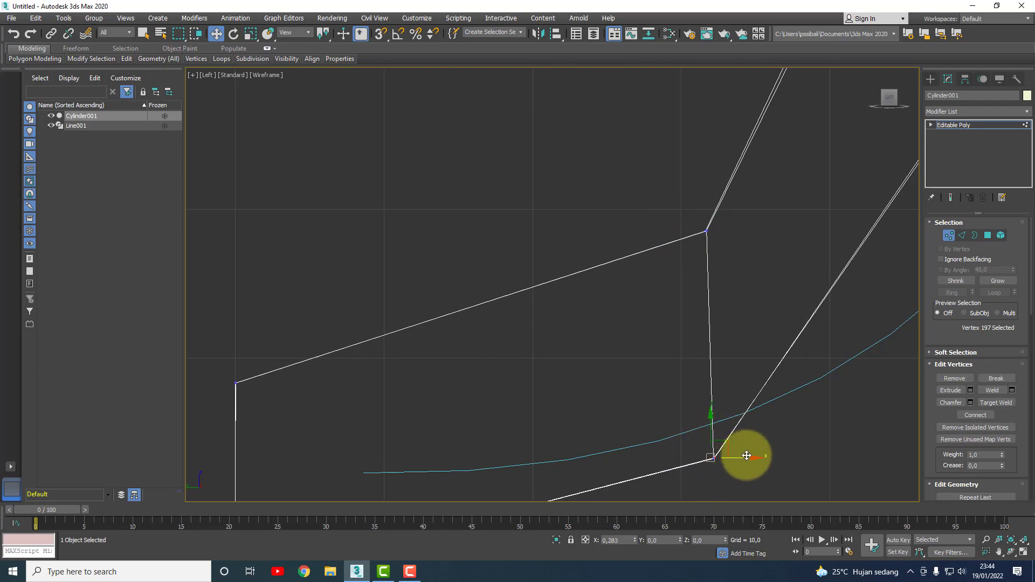
scroll(807, 376, "down", 5)
scroll(845, 318, "up", 4)
scroll(768, 334, "up", 2)
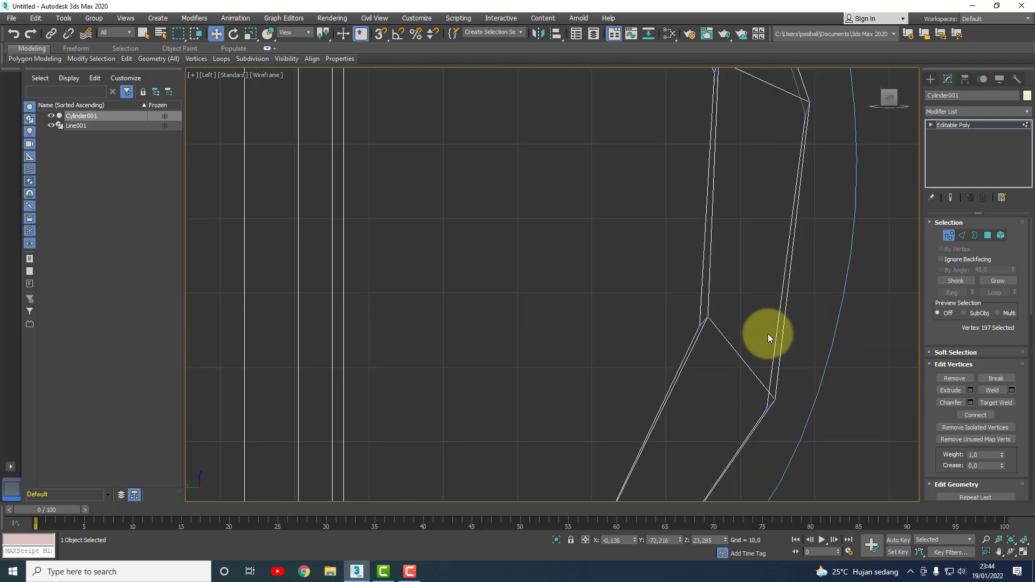
scroll(684, 332, "up", 2)
left_click_drag(678, 332, 713, 312)
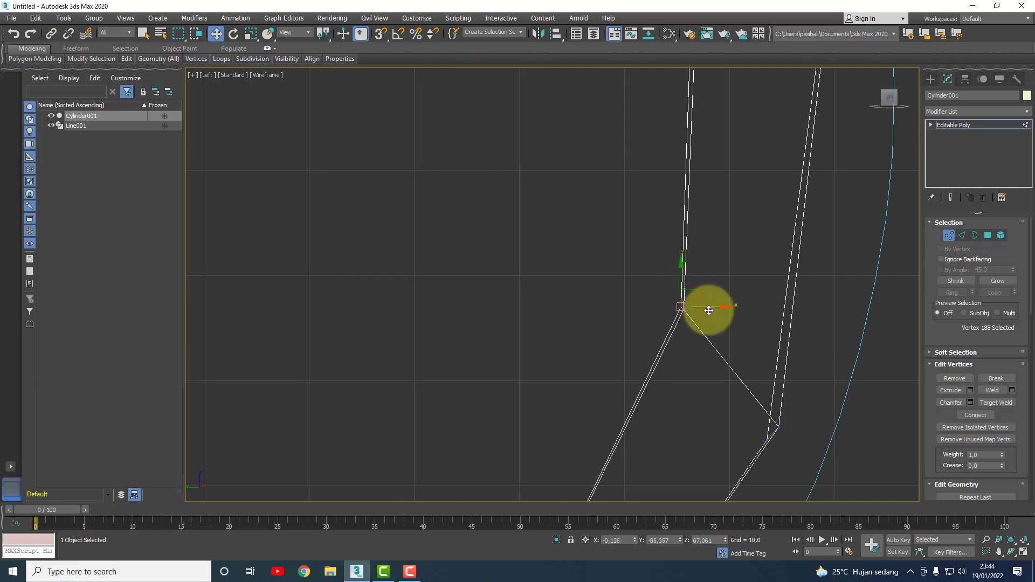
left_click_drag(705, 307, 686, 276)
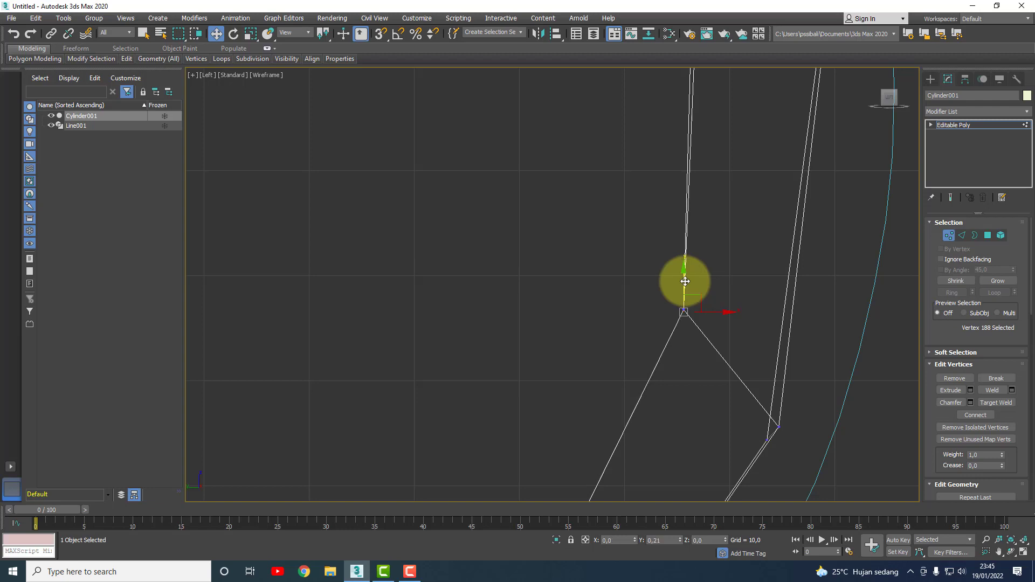
left_click(757, 431)
Step: Move the vertices at the handle's bend upward to reshape the curve
mouse_move(755, 434)
left_mouse_down()
mouse_move(786, 432)
mouse_move(792, 412)
mouse_move(795, 433)
mouse_move(791, 416)
left_mouse_up()
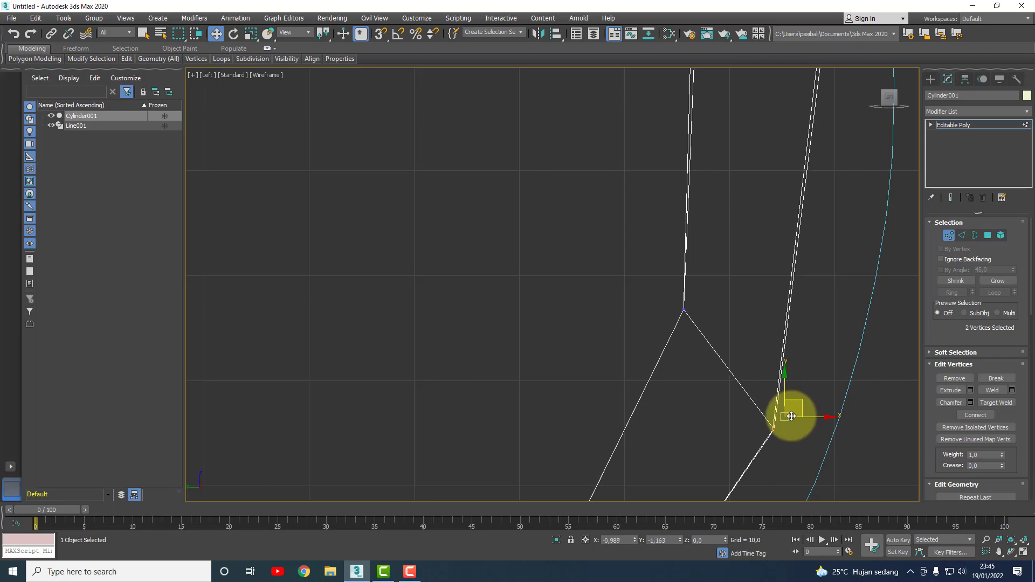
scroll(791, 416, "down", 5)
scroll(811, 321, "down", 3)
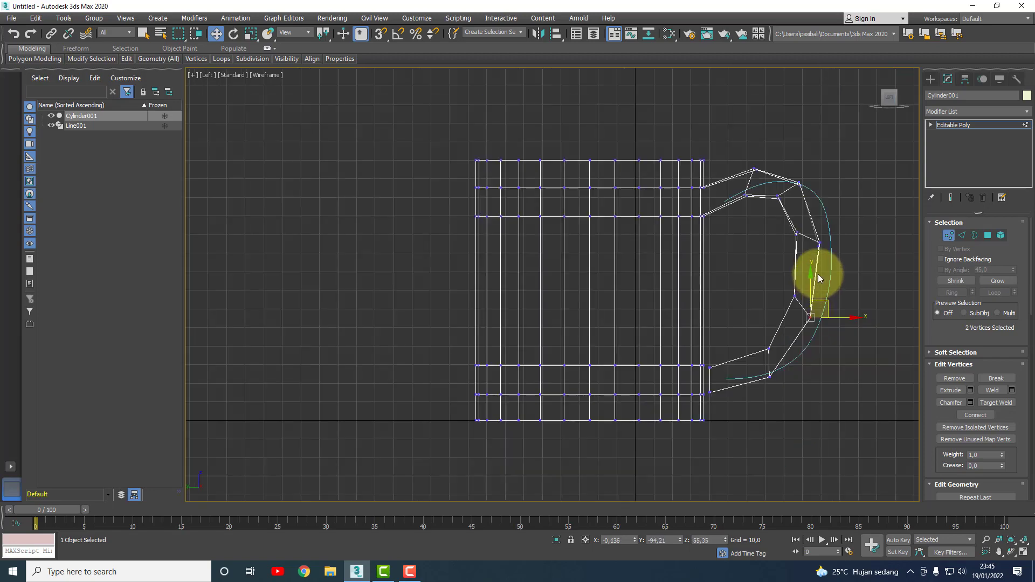
scroll(839, 215, "up", 5)
scroll(687, 273, "up", 3)
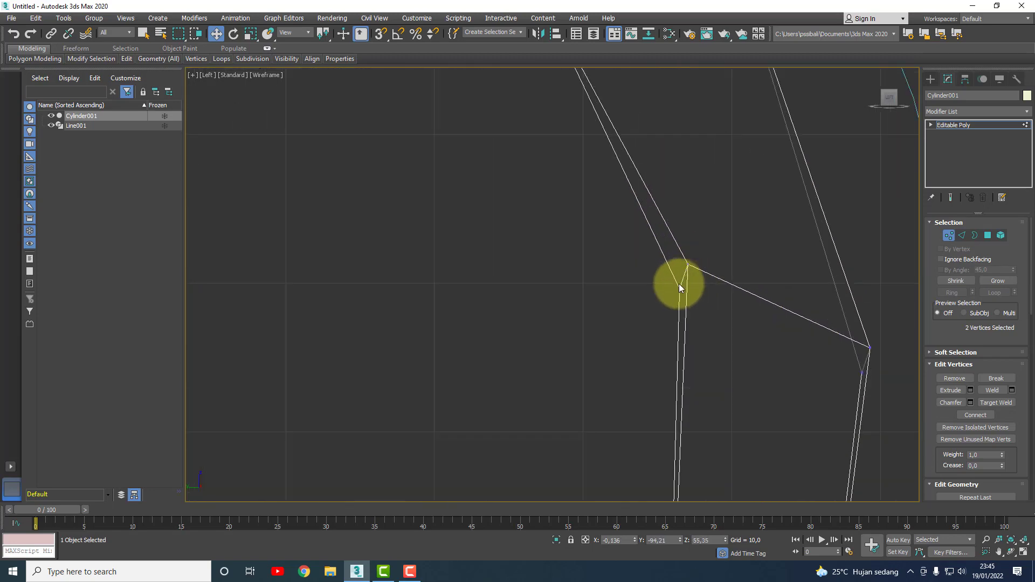
left_click(690, 276)
left_click_drag(693, 273, 702, 250)
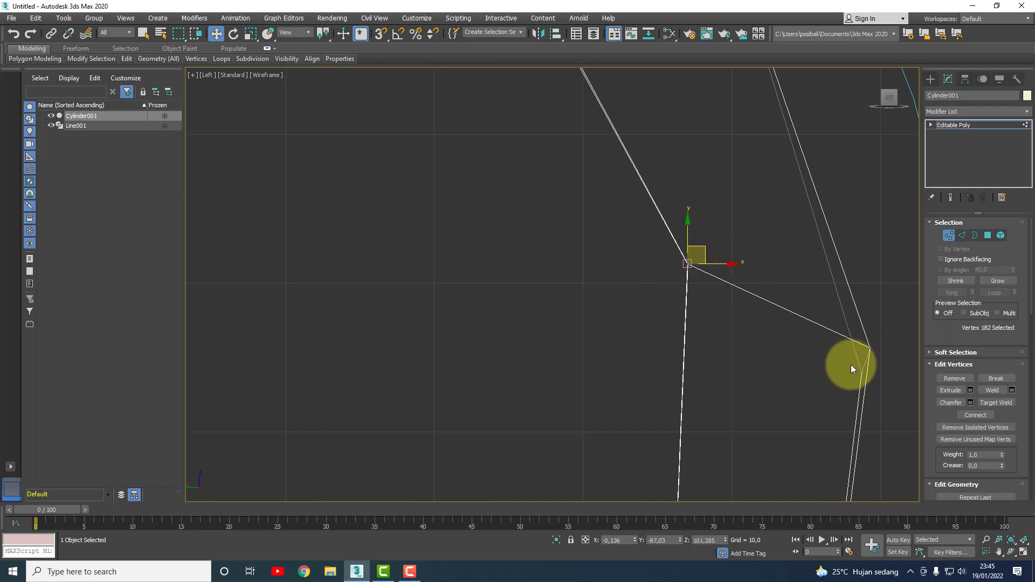
left_click_drag(878, 357, 887, 334)
scroll(743, 242, "down", 3)
scroll(743, 193, "down", 2)
scroll(719, 216, "up", 4)
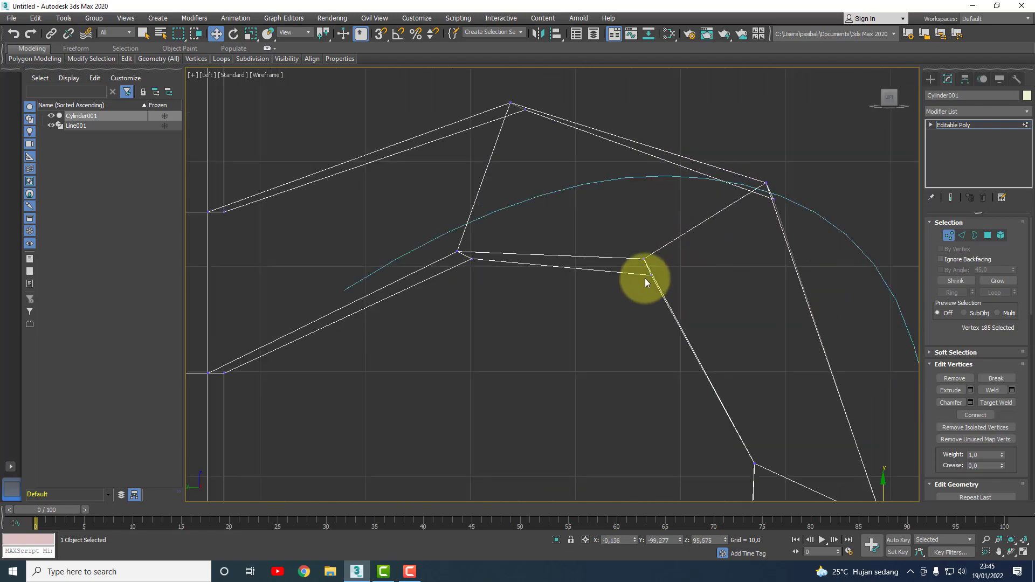
scroll(645, 280, "up", 1)
Step: Smooth the handle's top bend and move its topmost vertex (Vertex 173) into place
left_click(650, 263)
left_click_drag(654, 260, 654, 239)
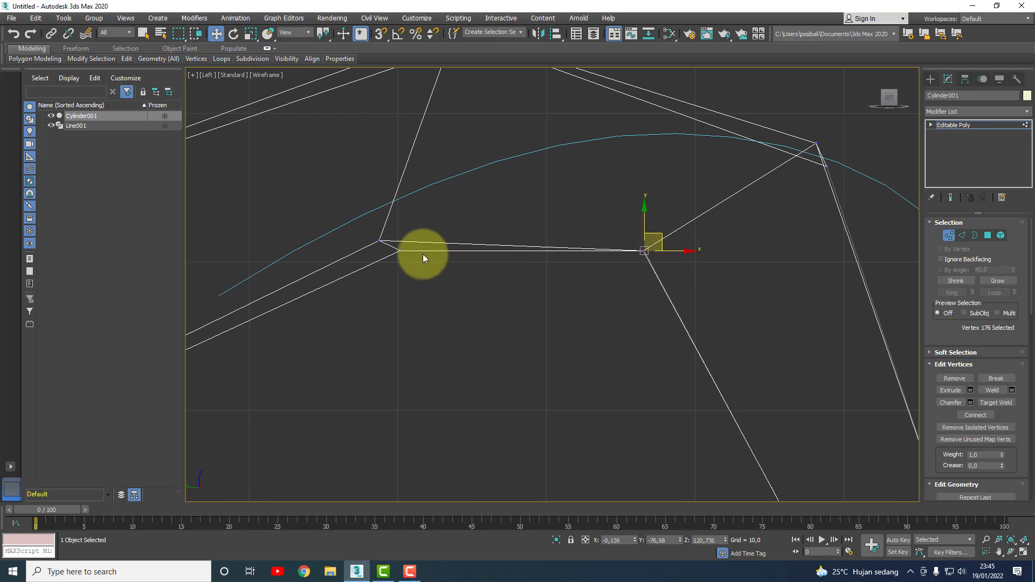
left_click(404, 249)
left_click_drag(416, 238, 398, 229)
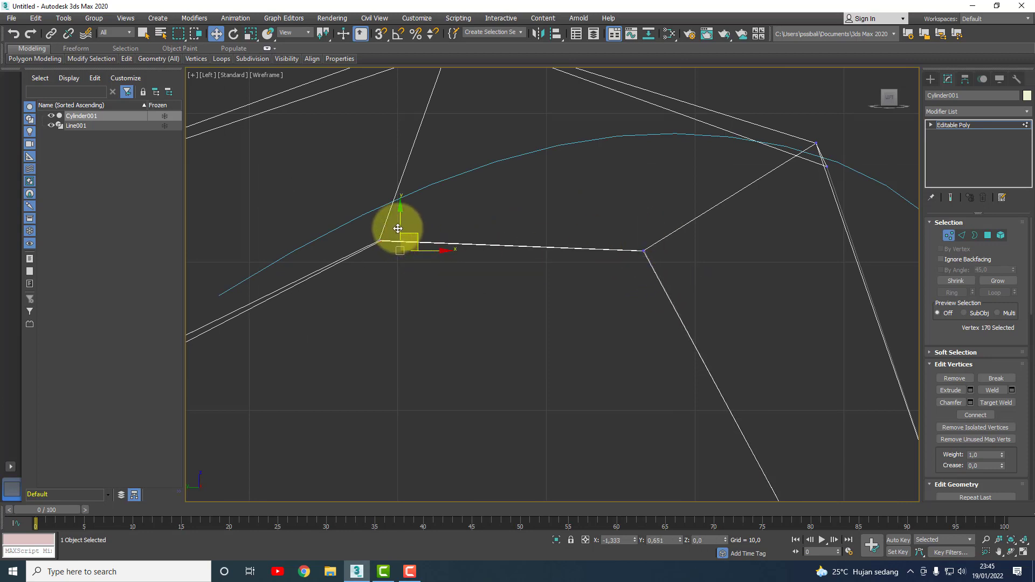
left_click(820, 163)
left_click_drag(836, 157, 833, 128)
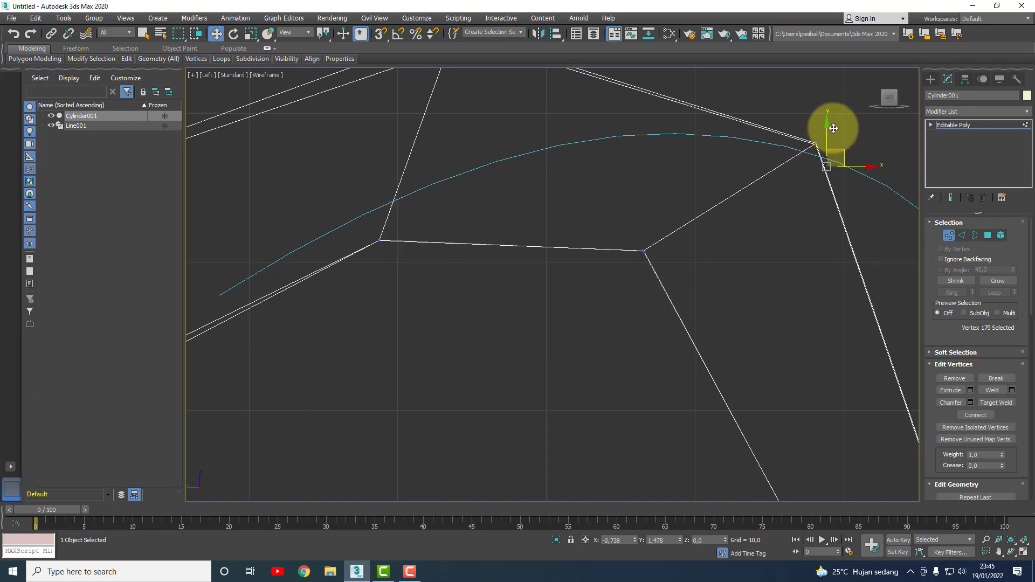
scroll(639, 189, "down", 3)
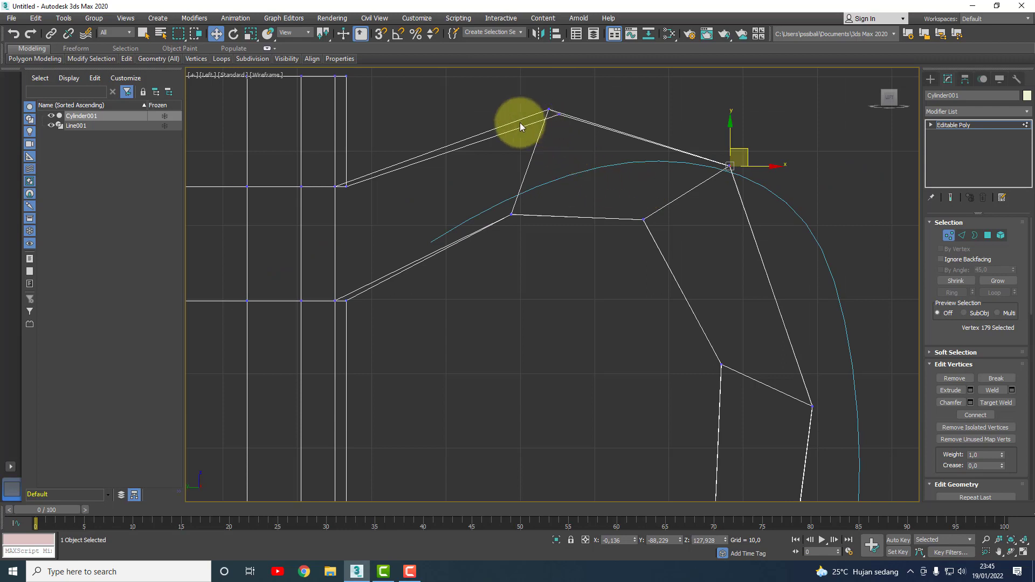
left_click_drag(562, 118, 563, 117)
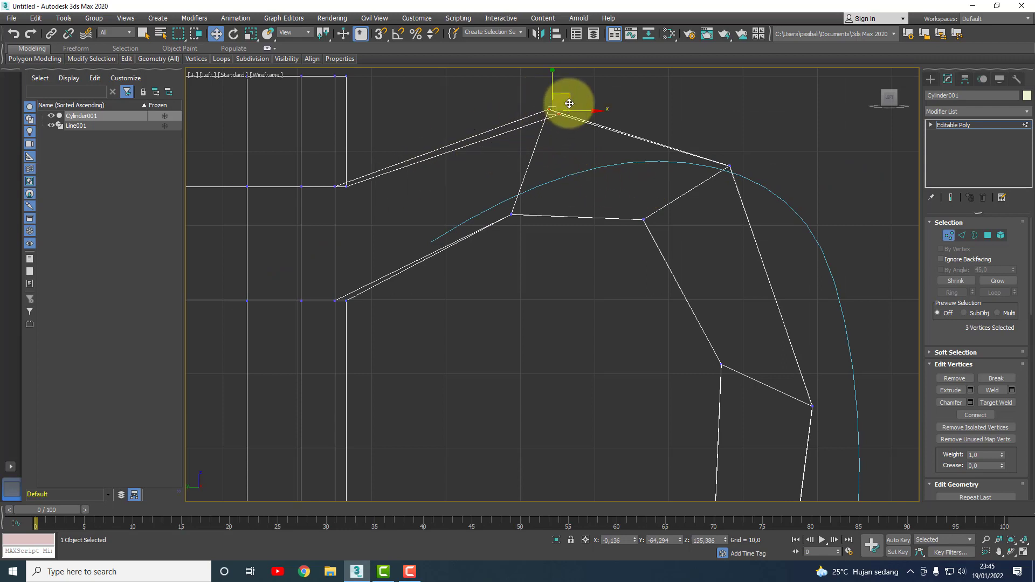
left_click(563, 113)
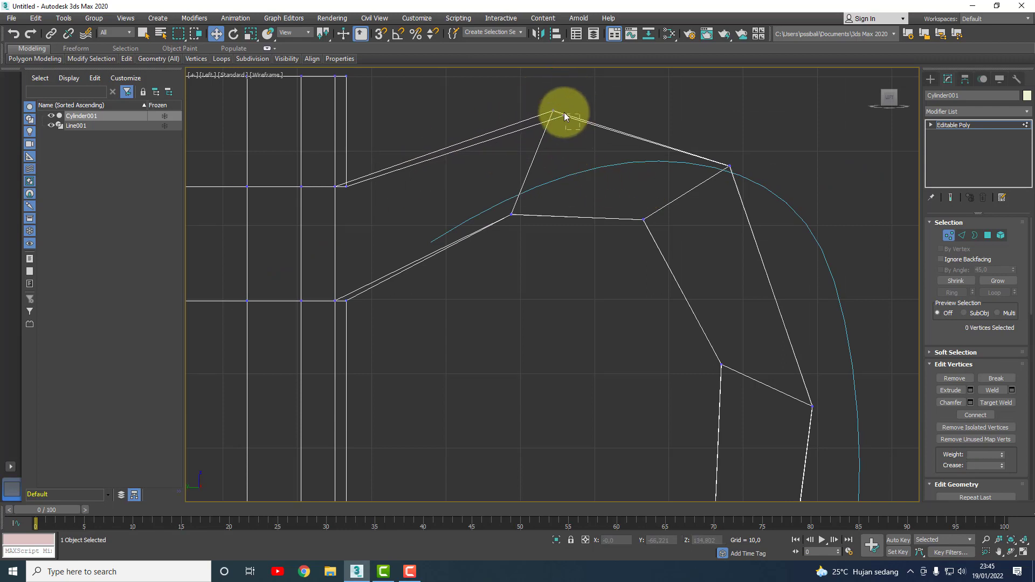
left_click_drag(583, 102, 570, 101)
scroll(449, 292, "down", 2)
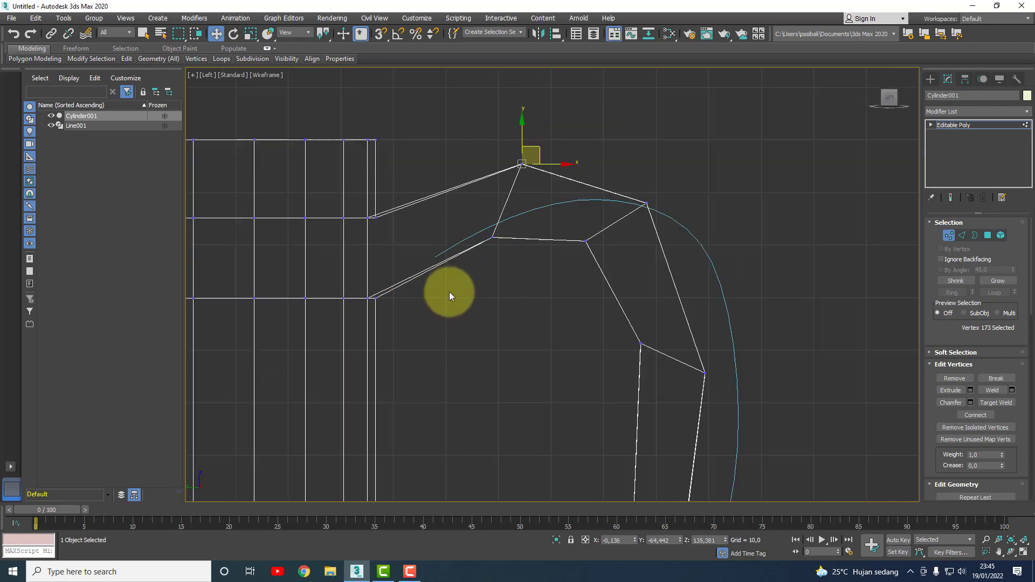
scroll(450, 292, "down", 5)
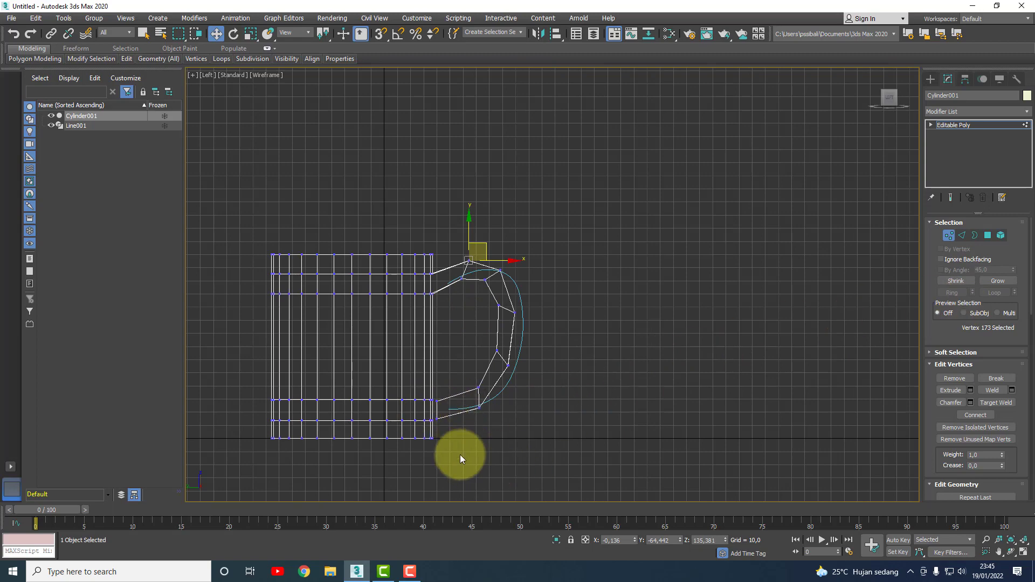
scroll(443, 421, "up", 3)
Step: Restore the four-viewport layout and, at Polygon level, select the handle's lower end cap
left_click(1023, 554)
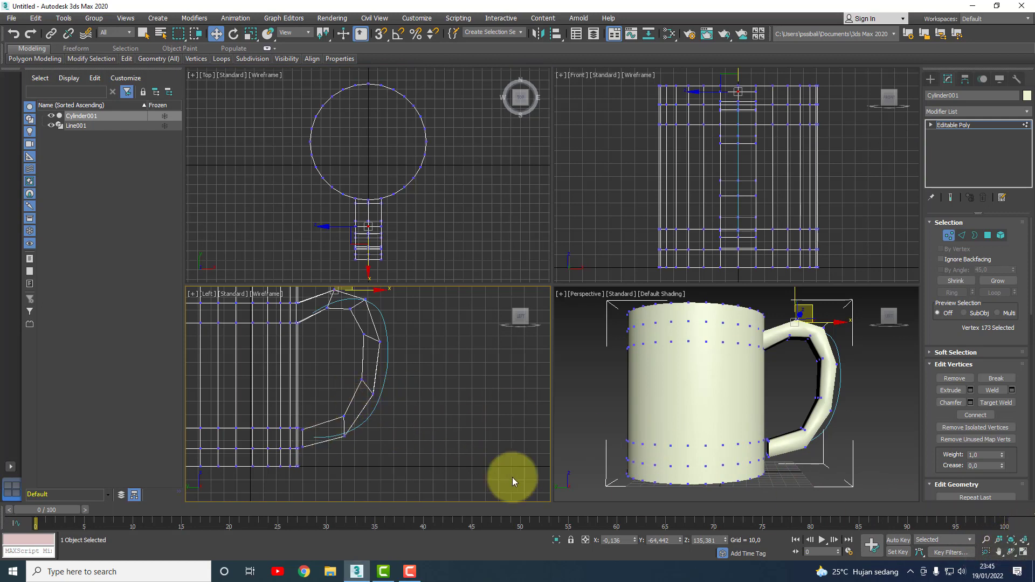
left_click(1010, 552)
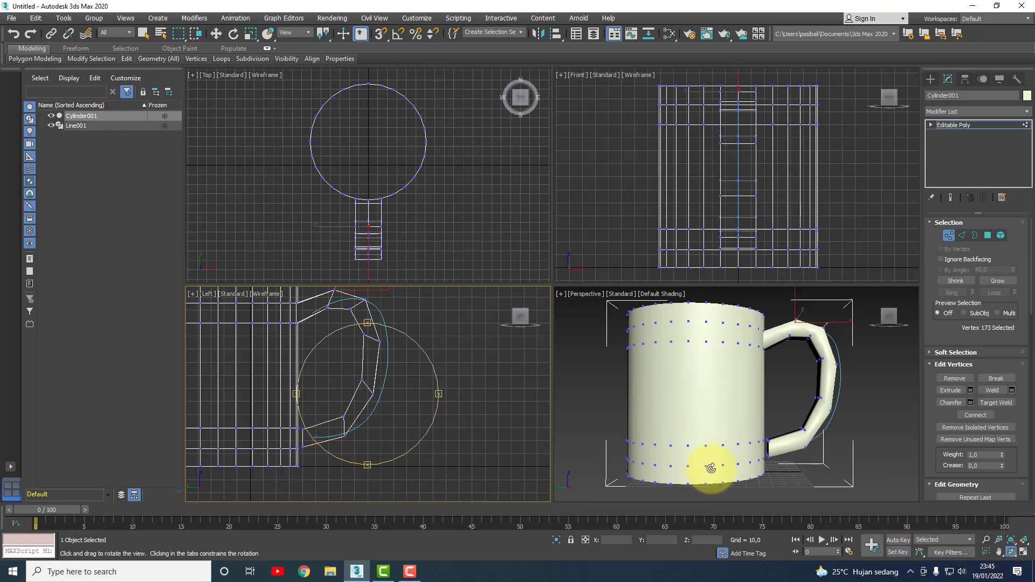
mouse_move(711, 468)
left_mouse_down()
mouse_move(773, 459)
mouse_move(729, 458)
left_mouse_up()
scroll(764, 451, "up", 5)
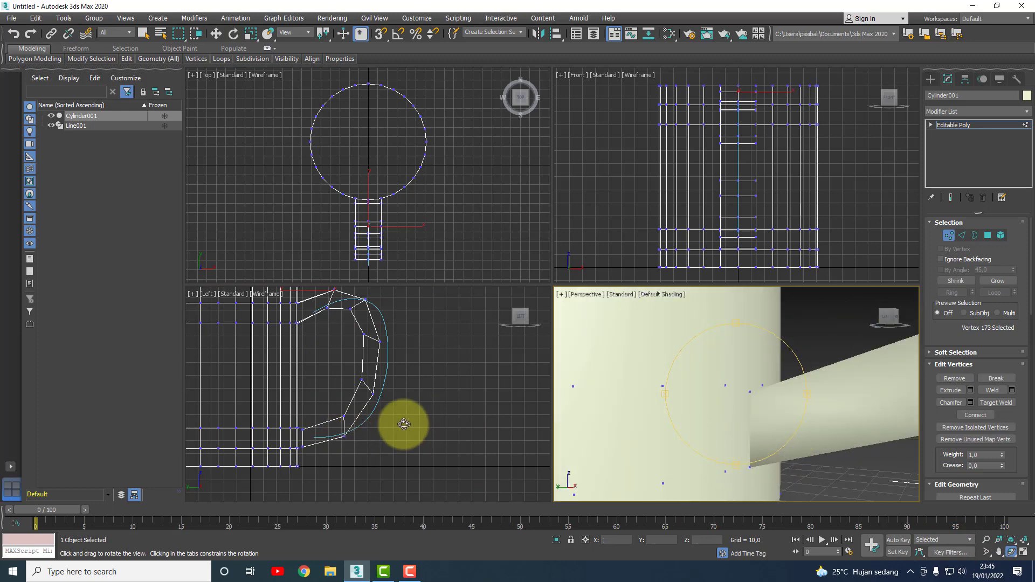
right_click(404, 440)
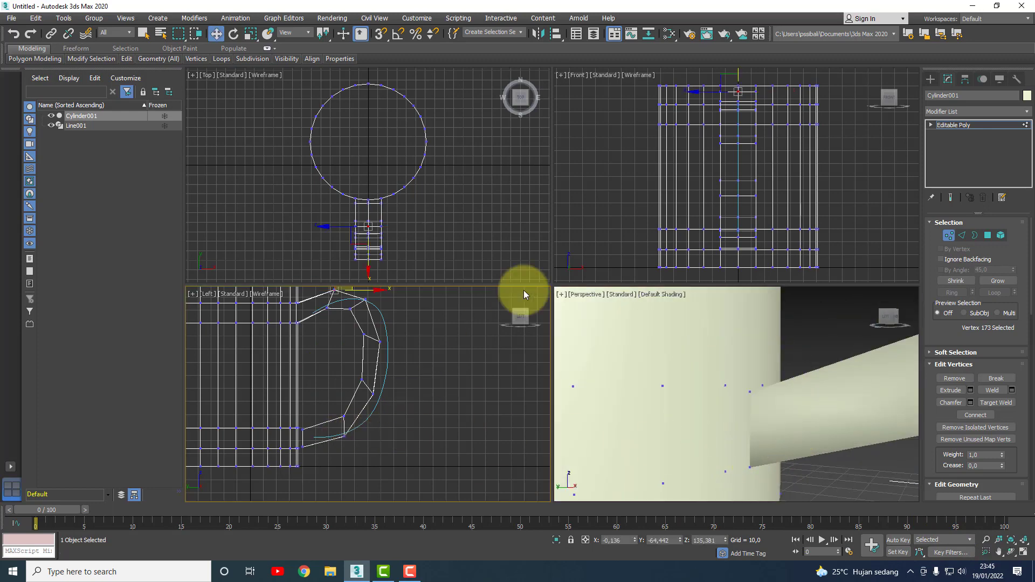
left_click(988, 235)
left_click(740, 423)
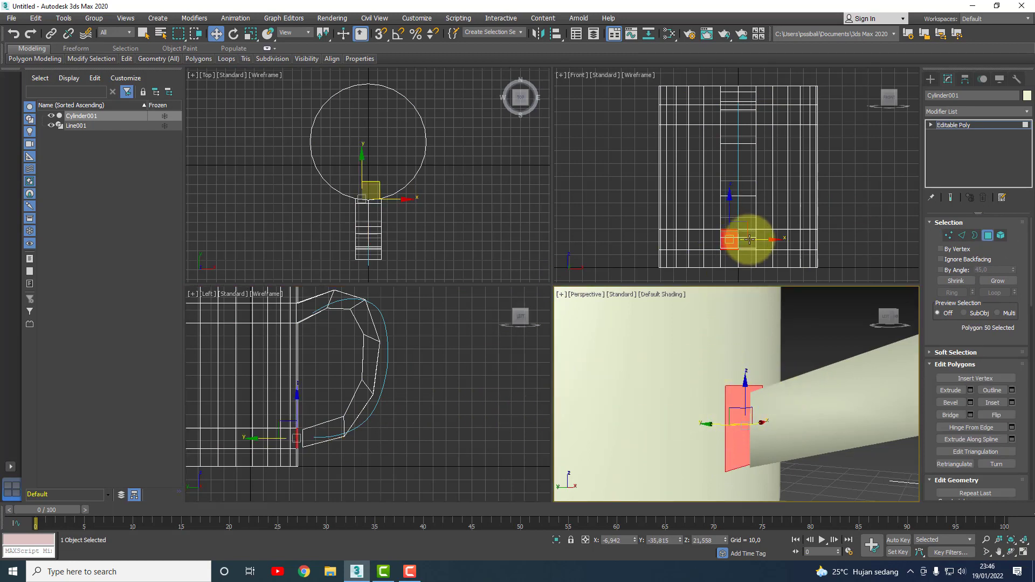
left_click(810, 345)
left_click(731, 242)
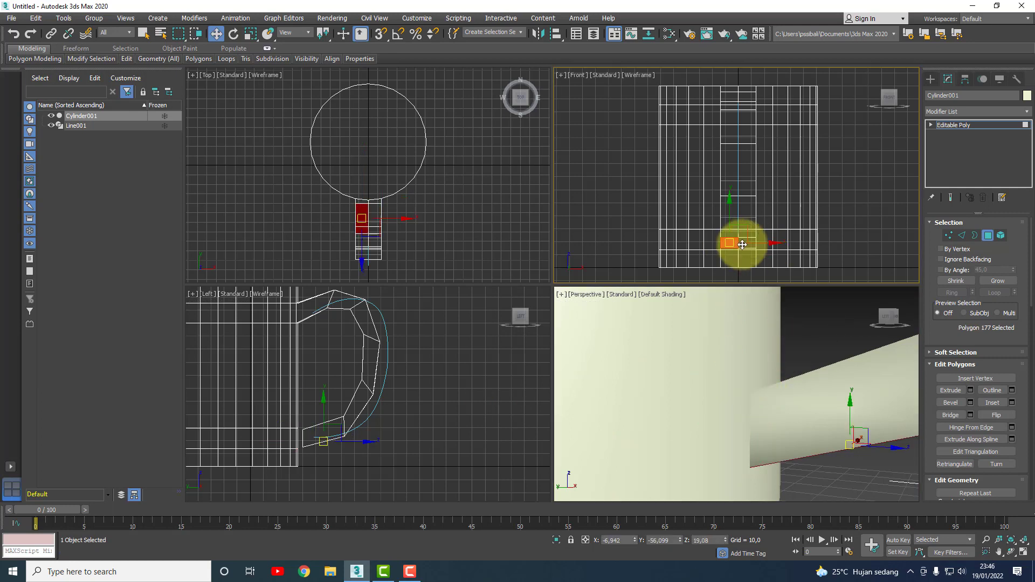
left_click(742, 421)
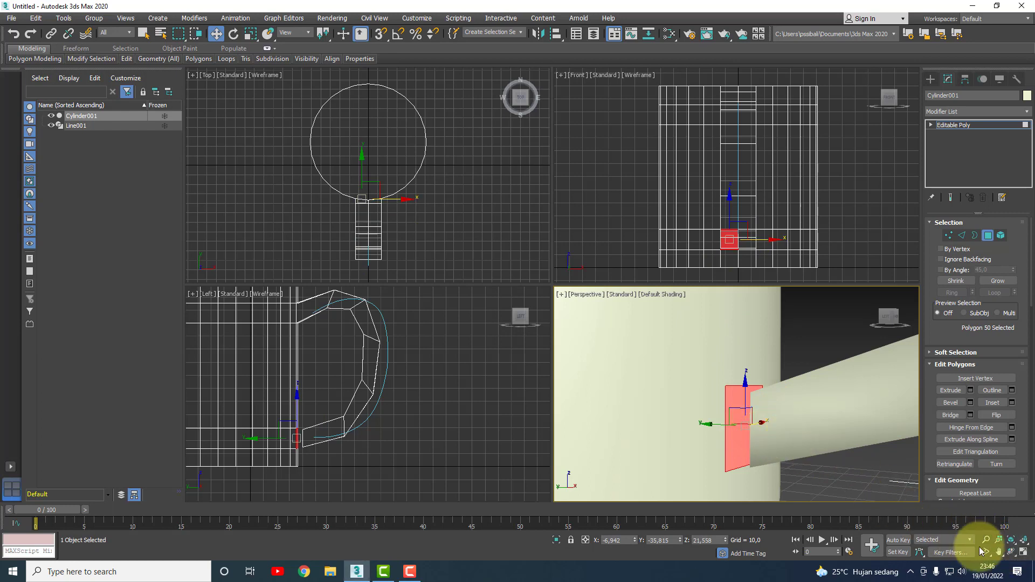
Step: Orbit around the joint and add the mug-side faces facing the handle's end cap
left_click(1010, 551)
mouse_move(785, 429)
left_mouse_down()
mouse_move(635, 415)
mouse_move(704, 411)
left_mouse_up()
key("w")
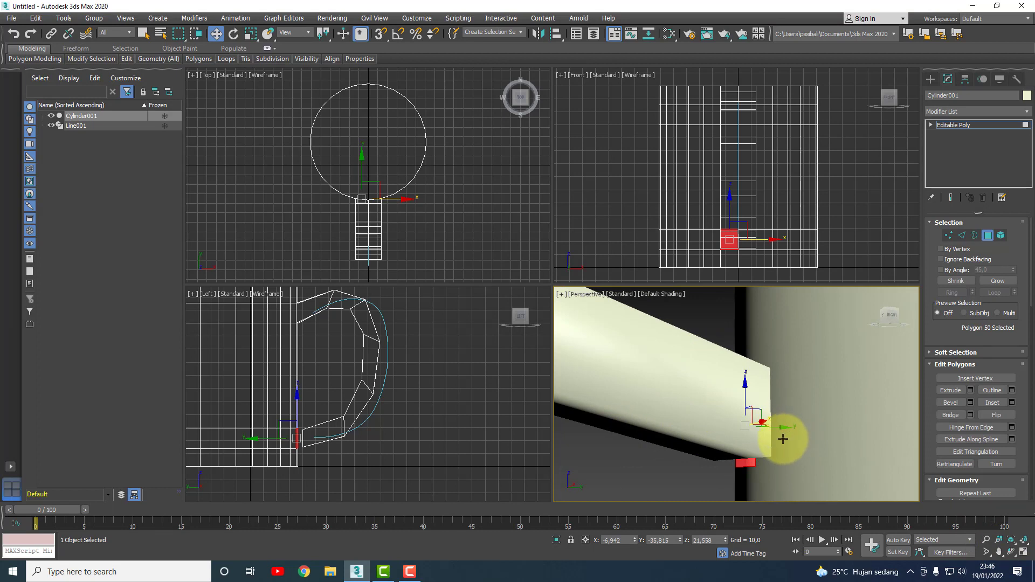
left_click(784, 431, "ctrl")
left_click(1010, 551)
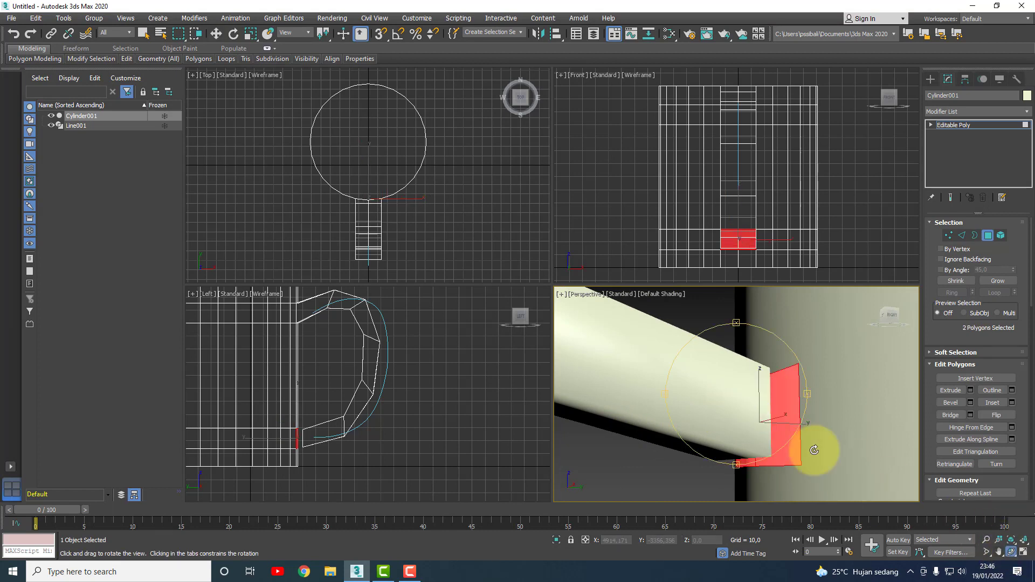
mouse_move(771, 415)
left_mouse_down()
mouse_move(739, 416)
mouse_move(765, 447)
mouse_move(776, 439)
mouse_move(731, 417)
left_mouse_up()
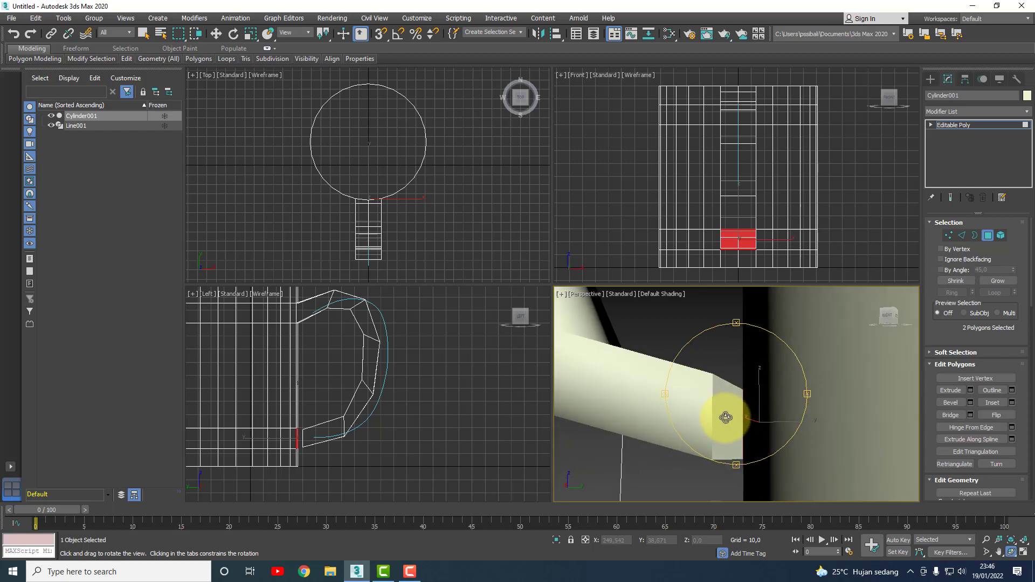
key("w")
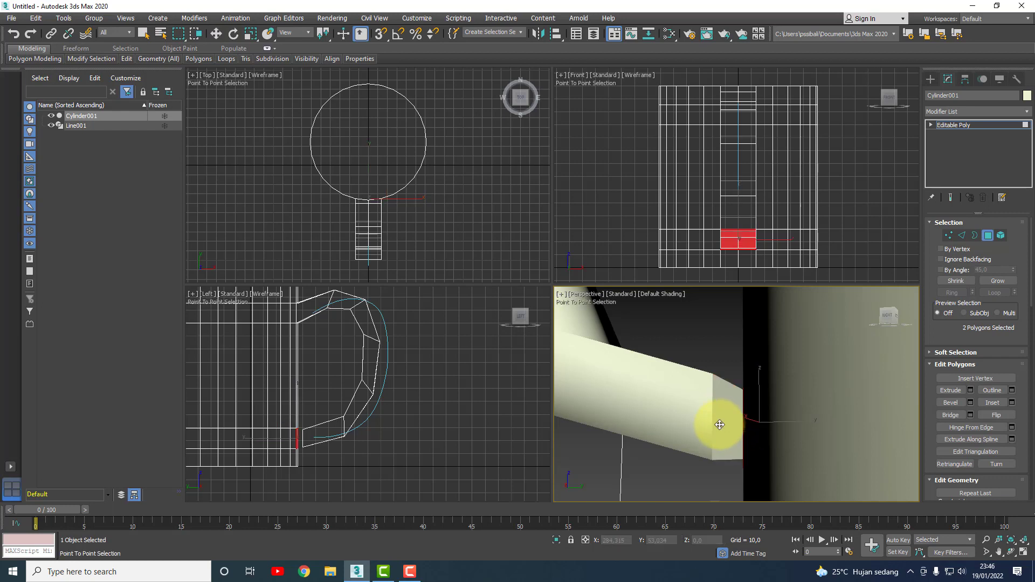
left_click(725, 426, "ctrl")
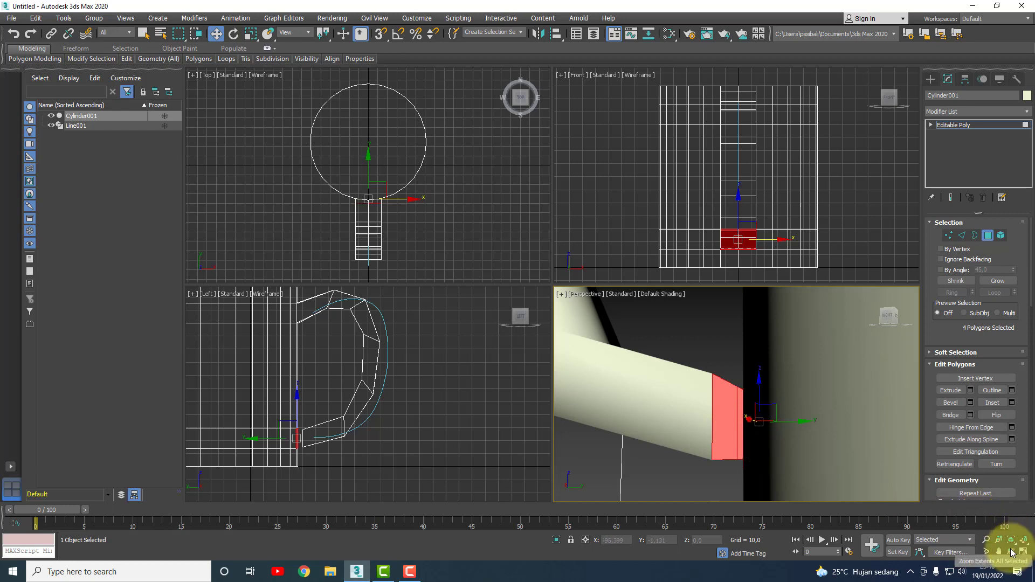
left_click_drag(760, 441, 779, 441)
right_click(790, 455)
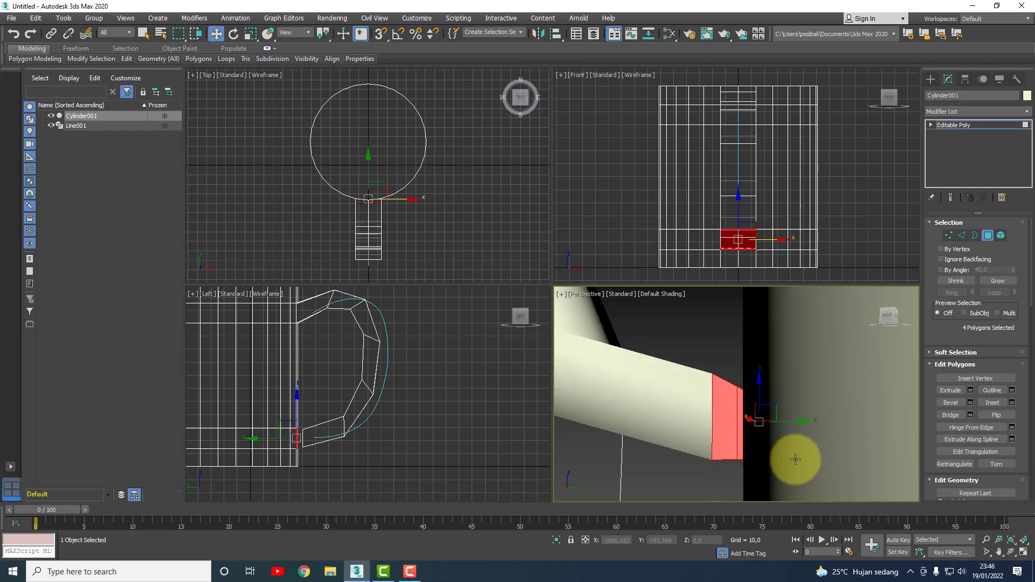
left_click(1013, 554)
Step: Bridge the handle's lower end into the mug's side and clear the polygon selection
mouse_move(785, 439)
left_mouse_down()
mouse_move(768, 464)
mouse_move(829, 466)
mouse_move(820, 474)
mouse_move(781, 462)
mouse_move(825, 469)
mouse_move(781, 460)
mouse_move(783, 451)
left_mouse_up()
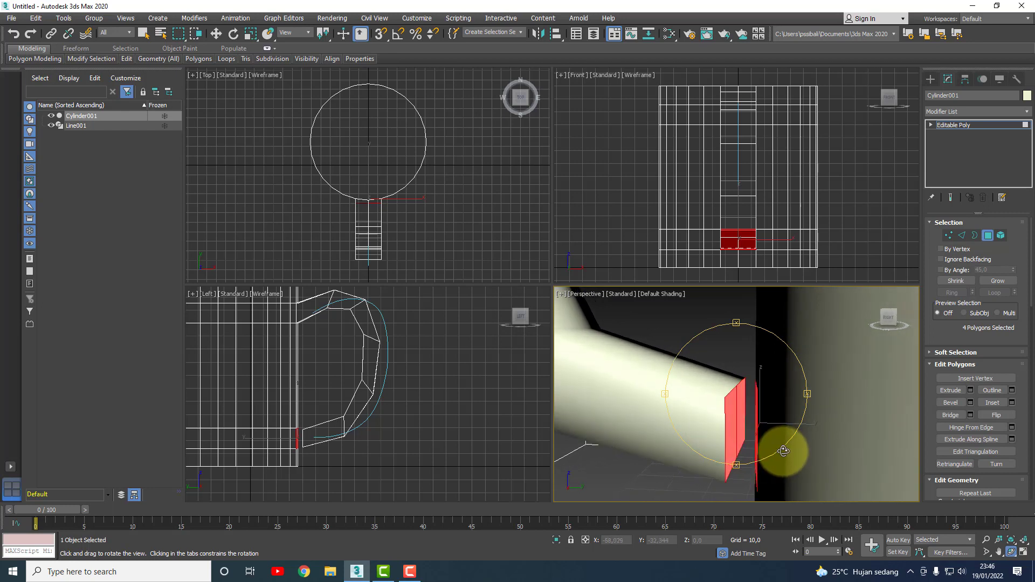
left_click(957, 420)
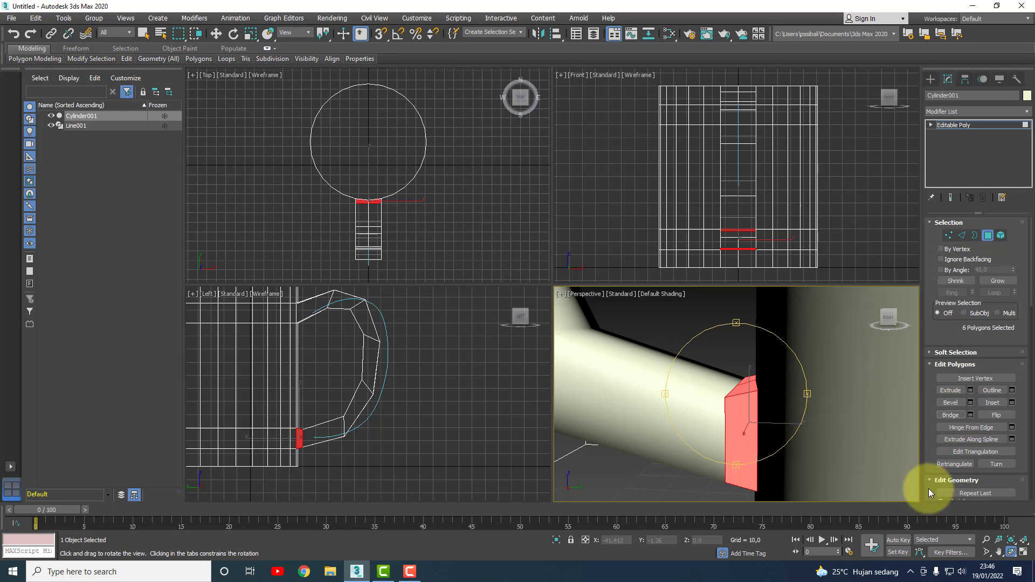
key("w")
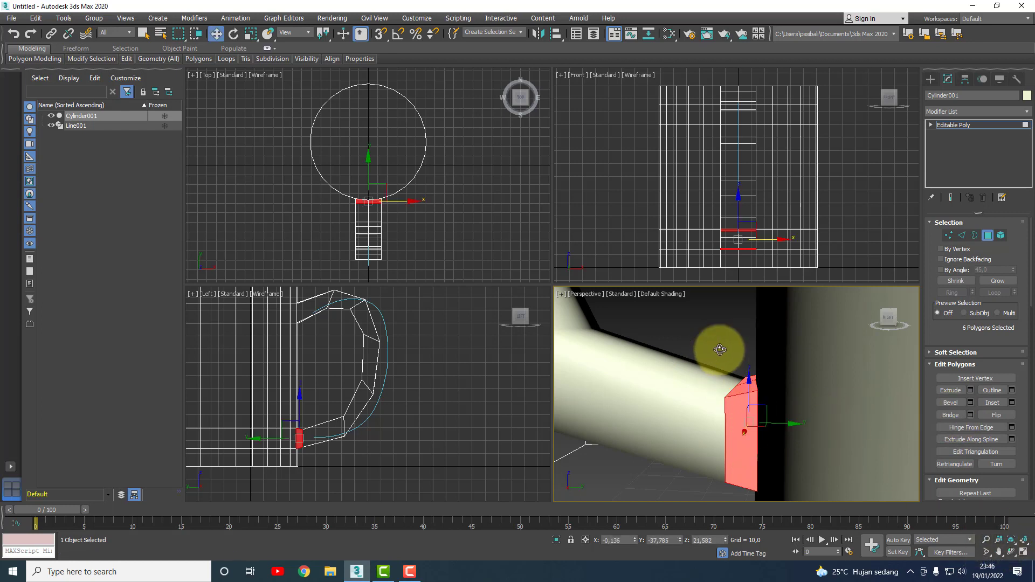
left_click(723, 351)
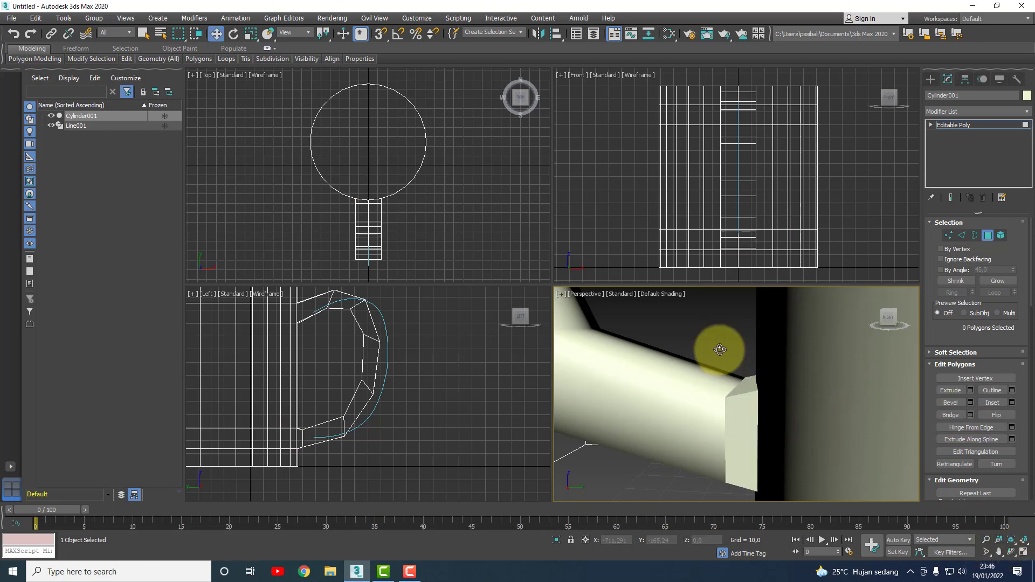
Step: Maximize and fit the view, orbit to inspect the joined handle, then return to Vertex level
left_click(1025, 553)
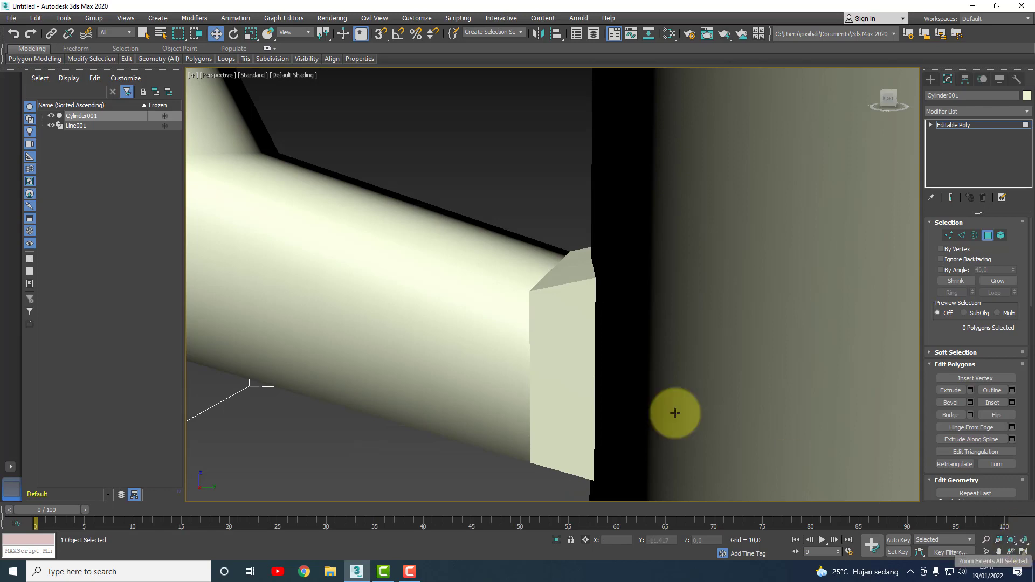
left_click(1025, 555)
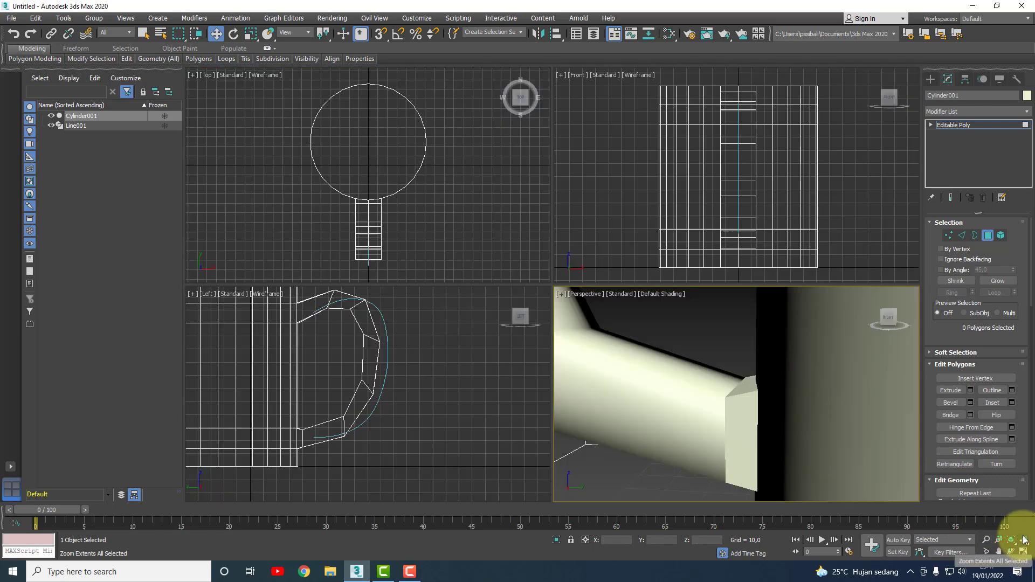
left_click(1008, 555)
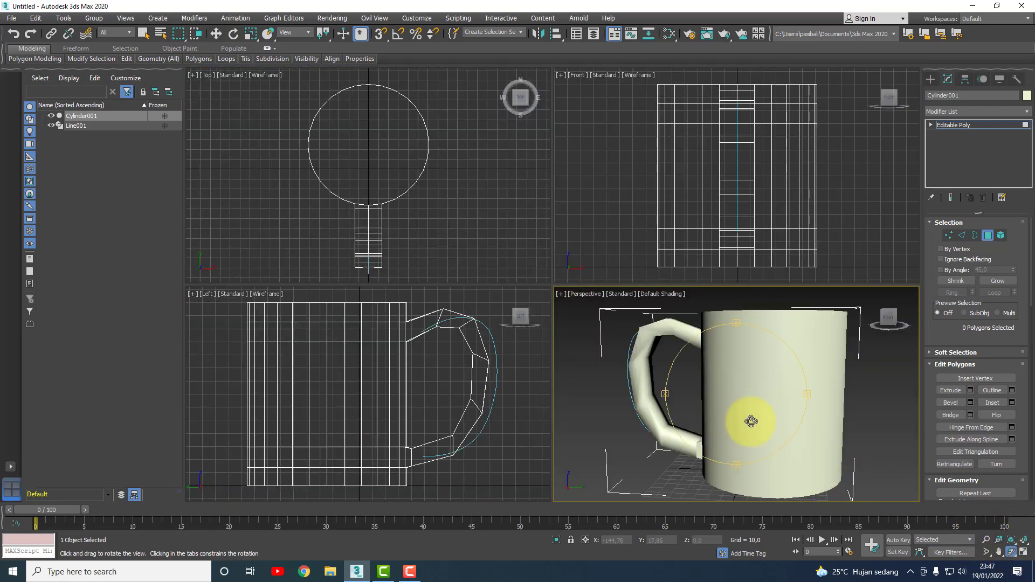
mouse_move(746, 418)
left_mouse_down()
mouse_move(739, 411)
mouse_move(856, 428)
left_mouse_up()
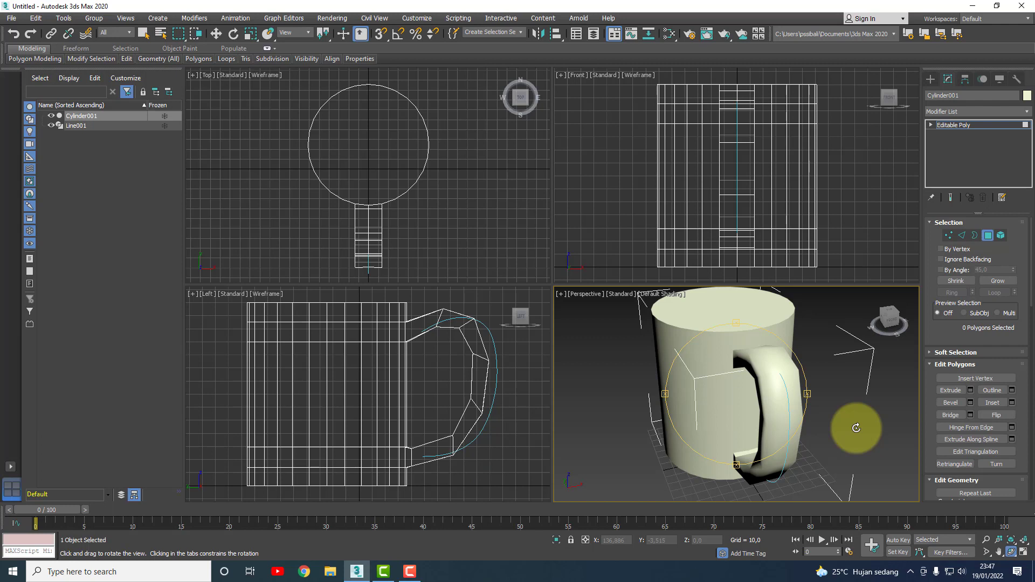
key("w")
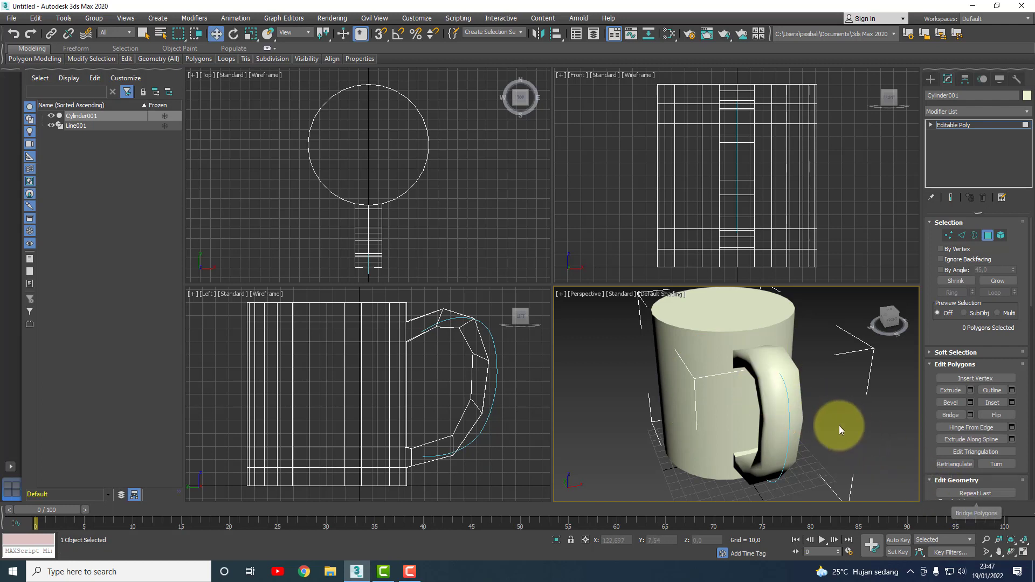
left_click(1010, 552)
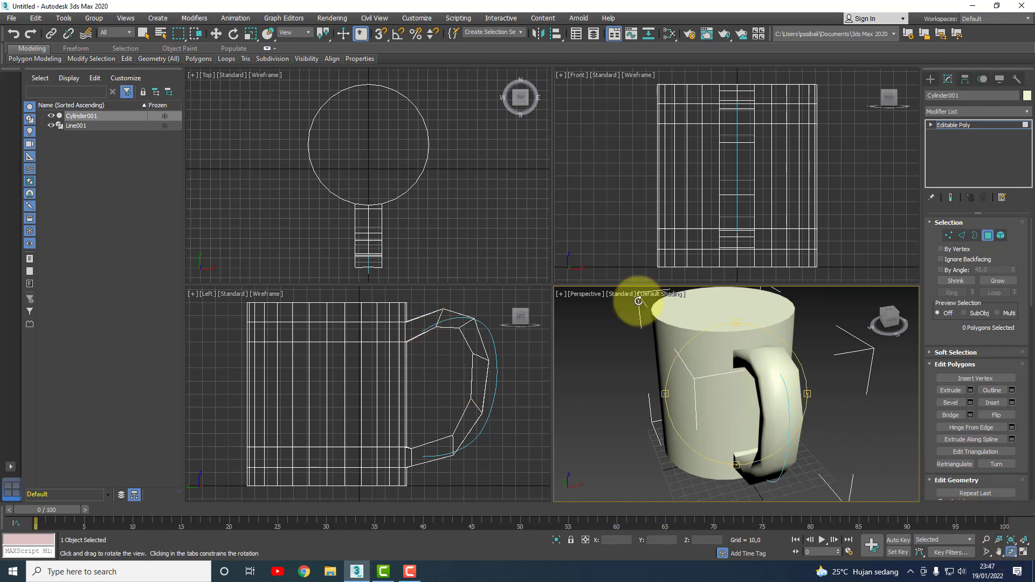
left_click(948, 235)
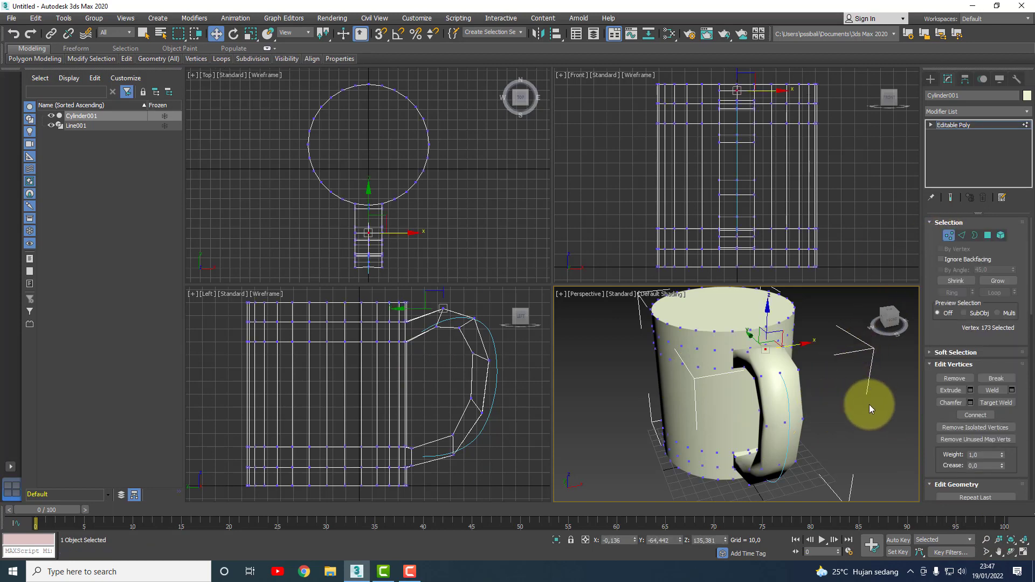
Step: Select the handle's end vertices and scale them narrower along X with Uniform Scale
left_click(1010, 552)
mouse_move(786, 377)
left_mouse_down()
mouse_move(854, 381)
mouse_move(748, 398)
mouse_move(850, 381)
mouse_move(769, 384)
left_mouse_up()
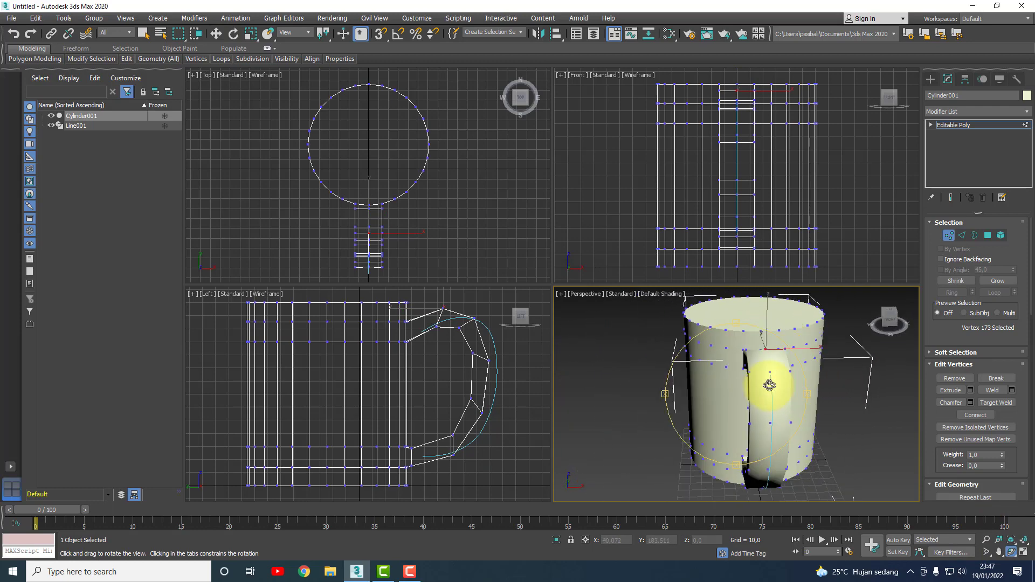
right_click(464, 249)
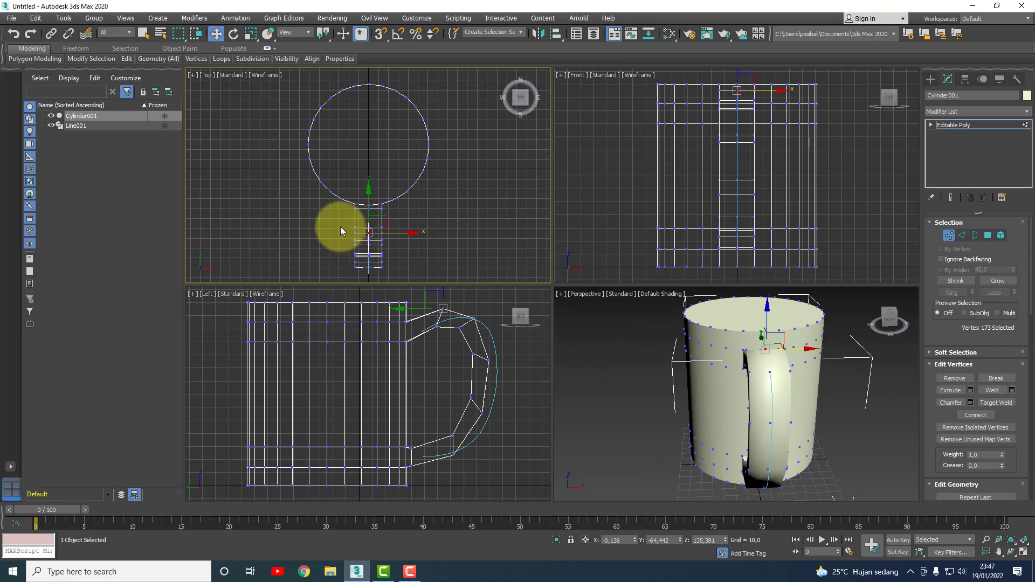
left_click_drag(341, 227, 408, 277)
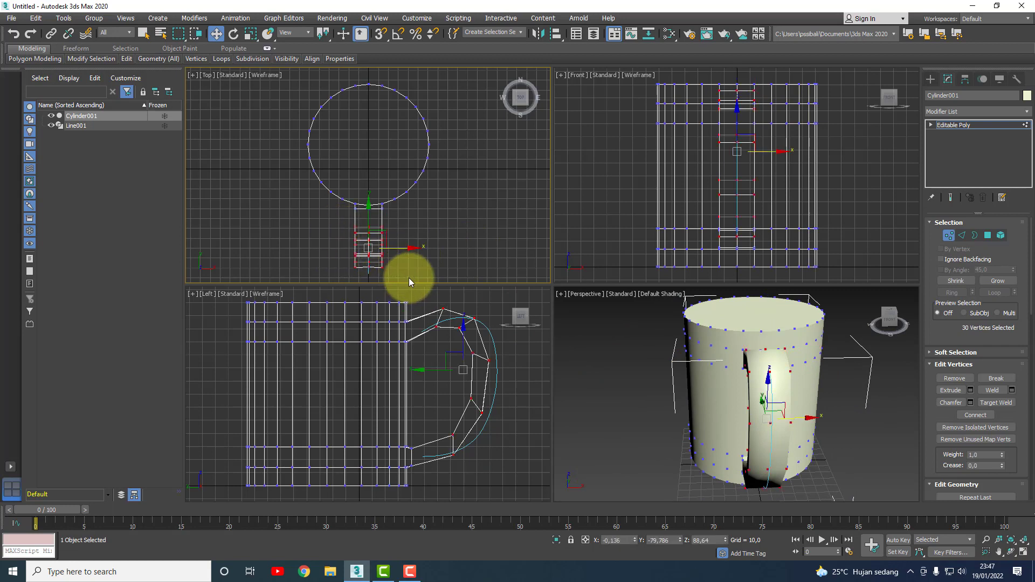
left_click(426, 232)
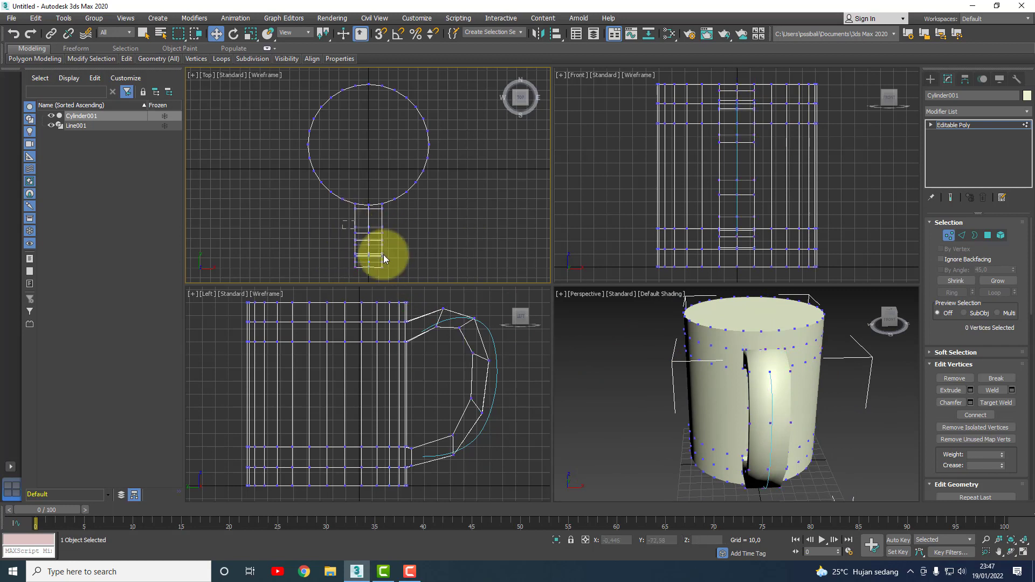
left_click_drag(423, 293, 423, 286)
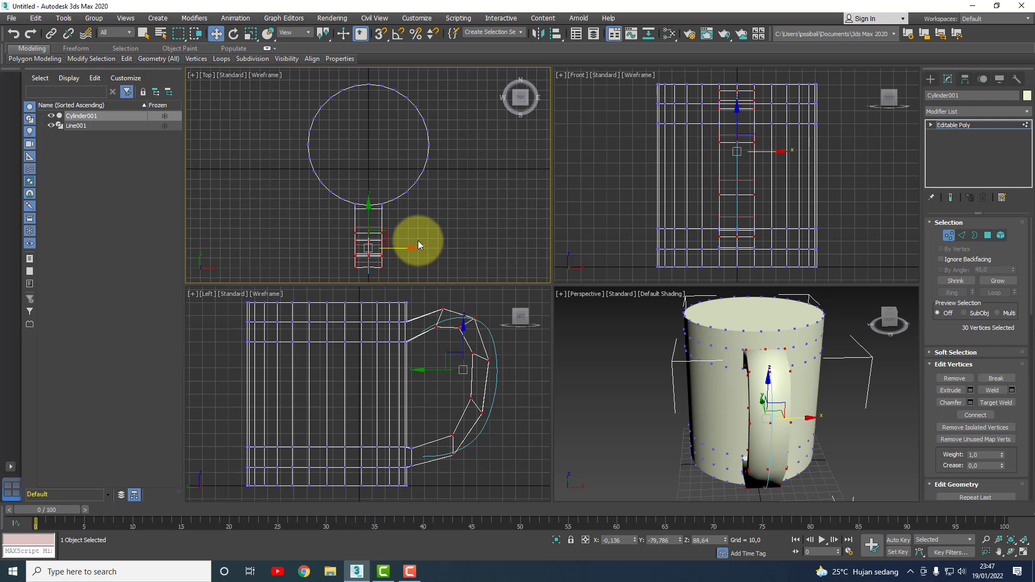
left_click(250, 33)
left_click_drag(418, 247, 407, 250)
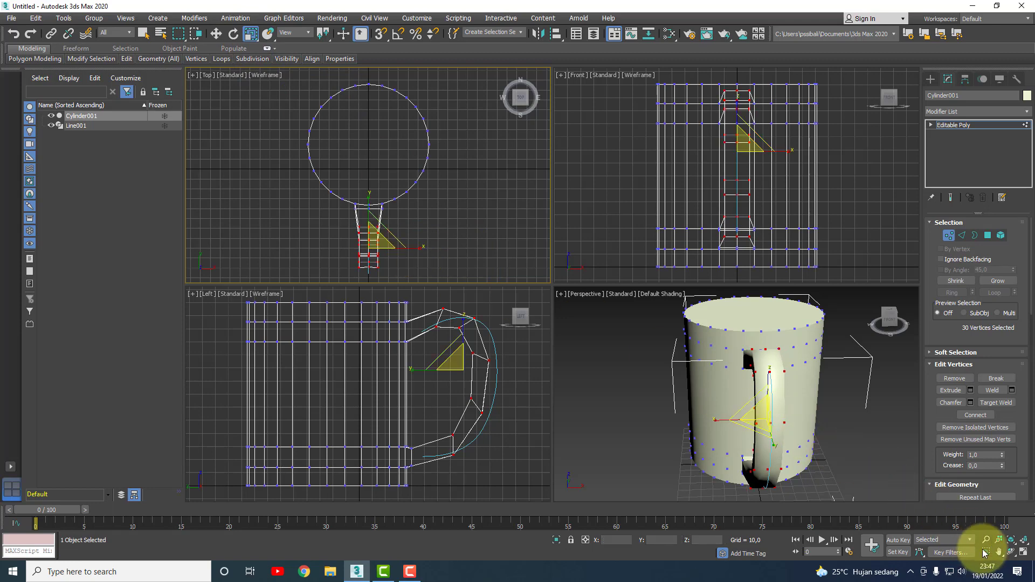
Step: Orbit and zoom to locate the vertex rows where the handle meets the mug
left_click(1010, 552)
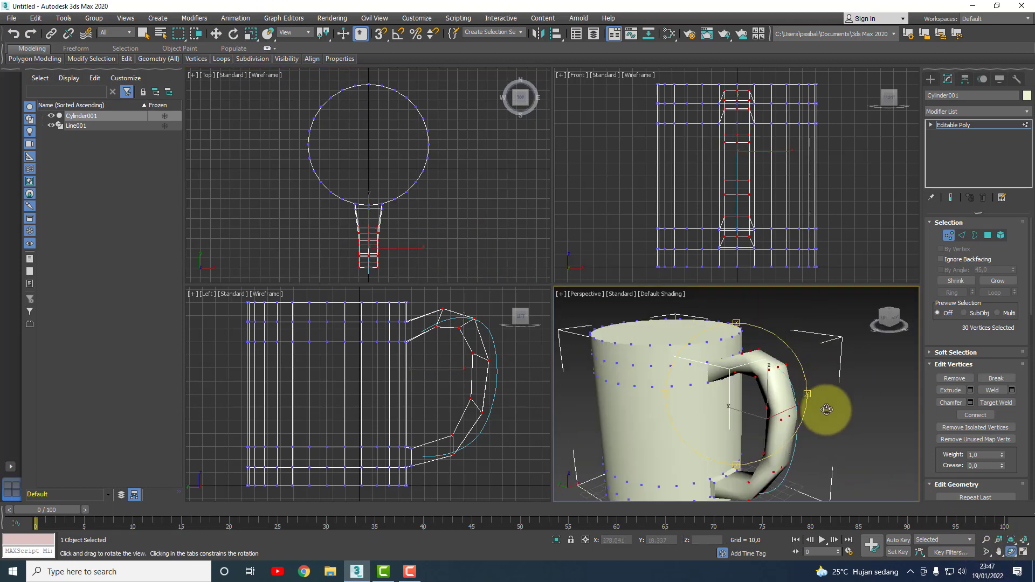
mouse_move(786, 412)
left_mouse_down()
mouse_move(727, 393)
mouse_move(797, 427)
left_mouse_up()
scroll(362, 218, "up", 3)
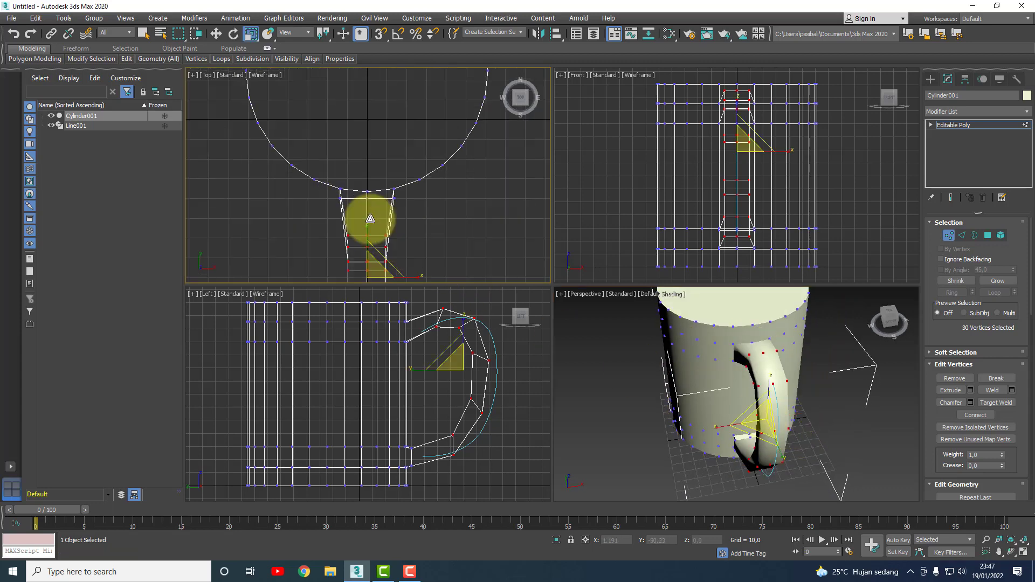
scroll(367, 216, "up", 4)
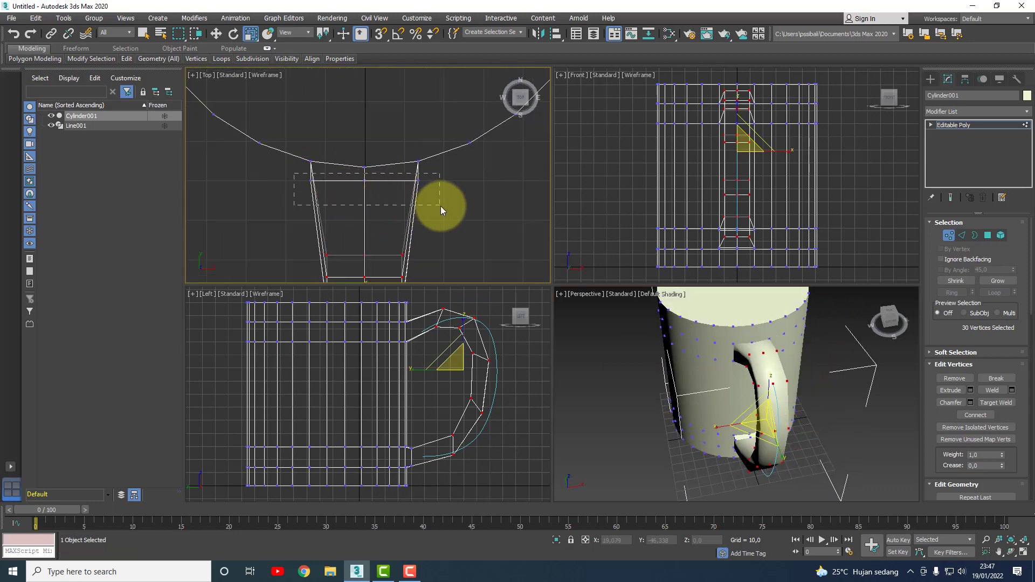
left_click_drag(441, 206, 405, 183)
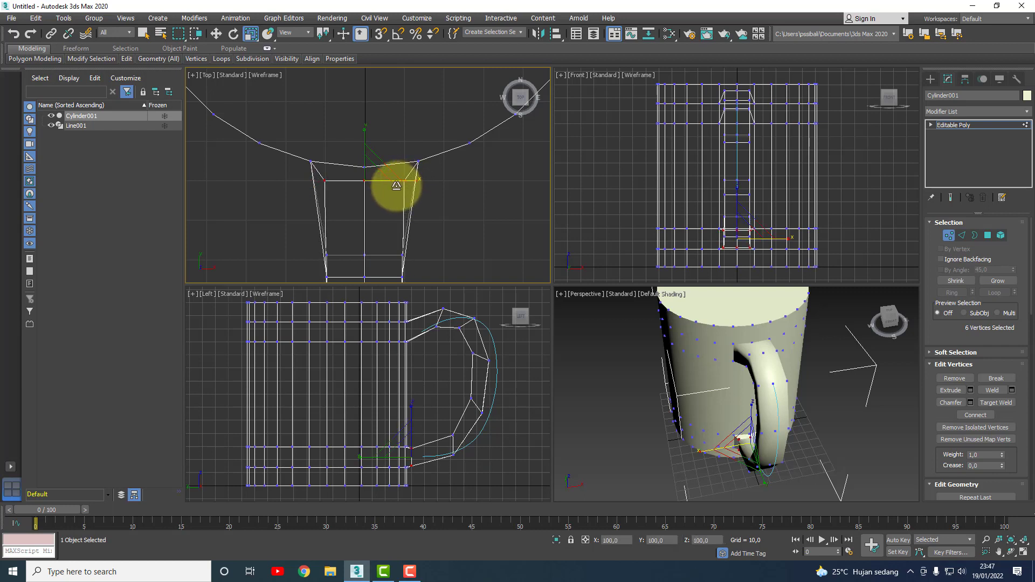
left_click(455, 251)
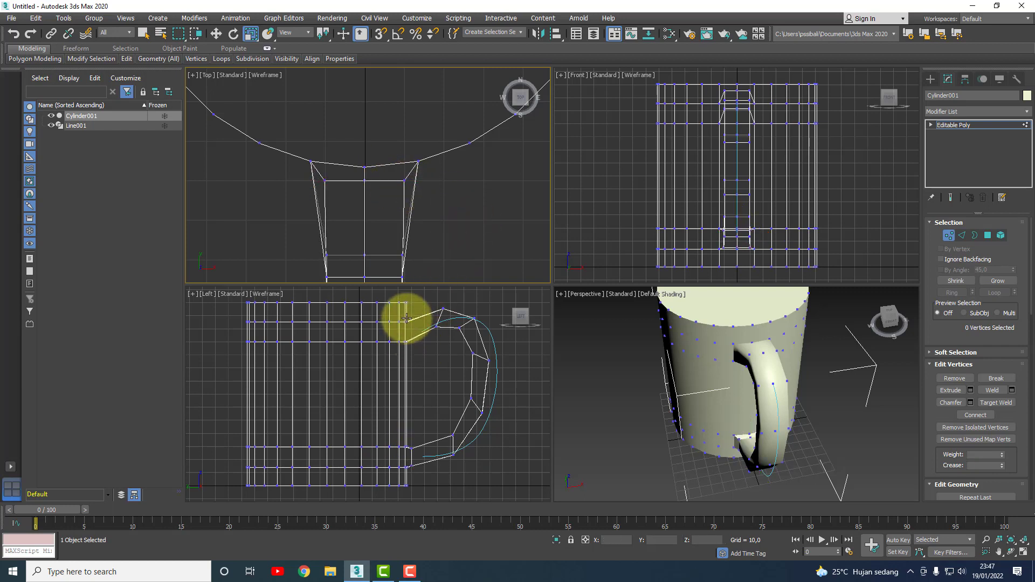
scroll(422, 347, "up", 3)
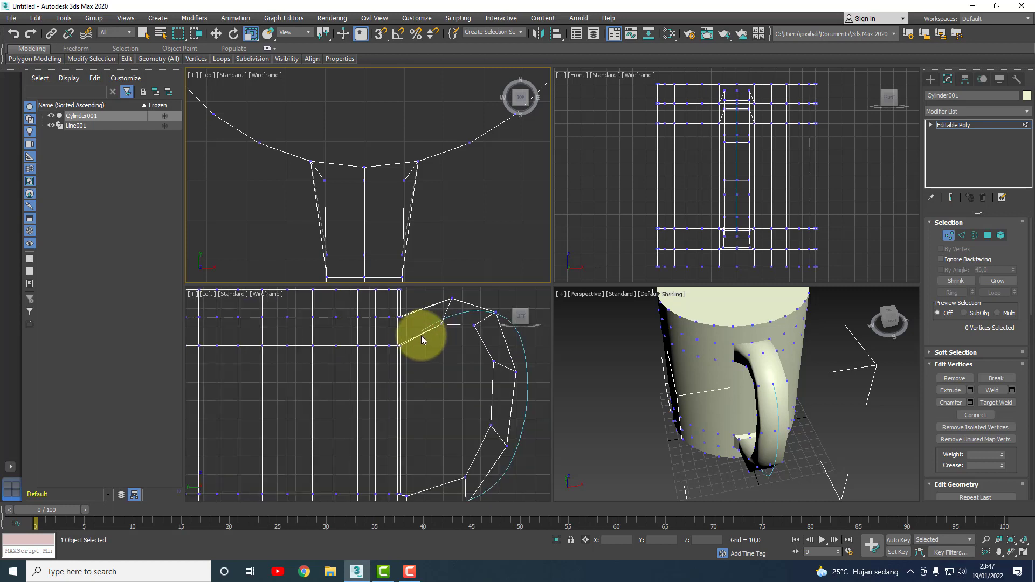
mouse_move(420, 355)
left_mouse_down()
mouse_move(386, 303)
mouse_move(401, 303)
left_mouse_up()
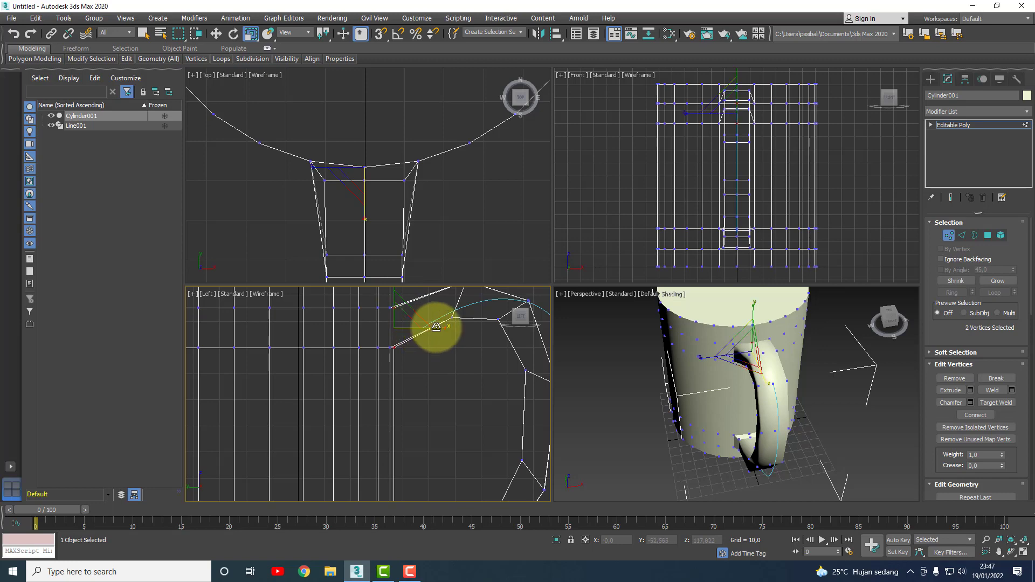
left_click(464, 380)
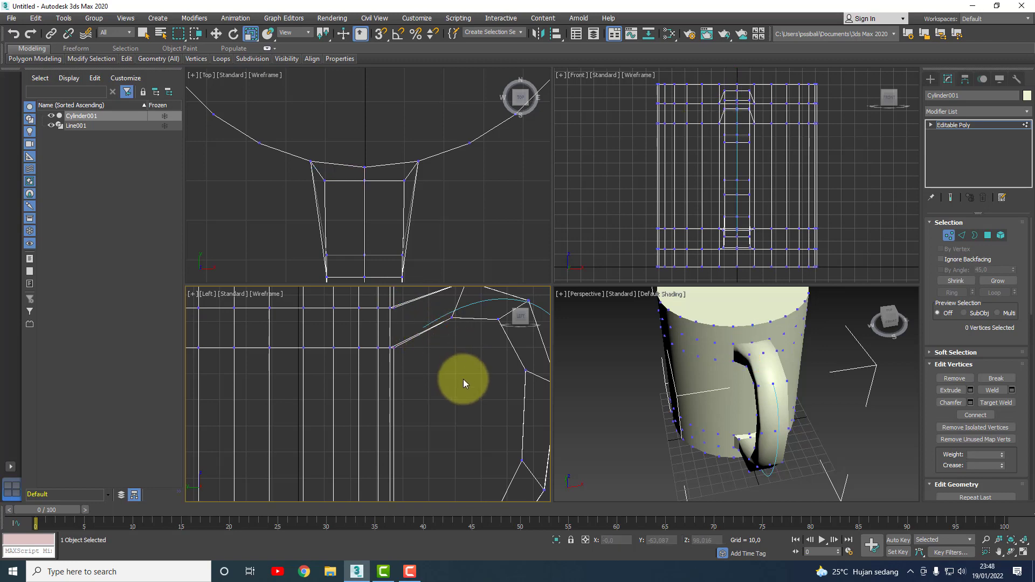
scroll(495, 398, "down", 3)
scroll(485, 458, "down", 2)
scroll(478, 472, "up", 5)
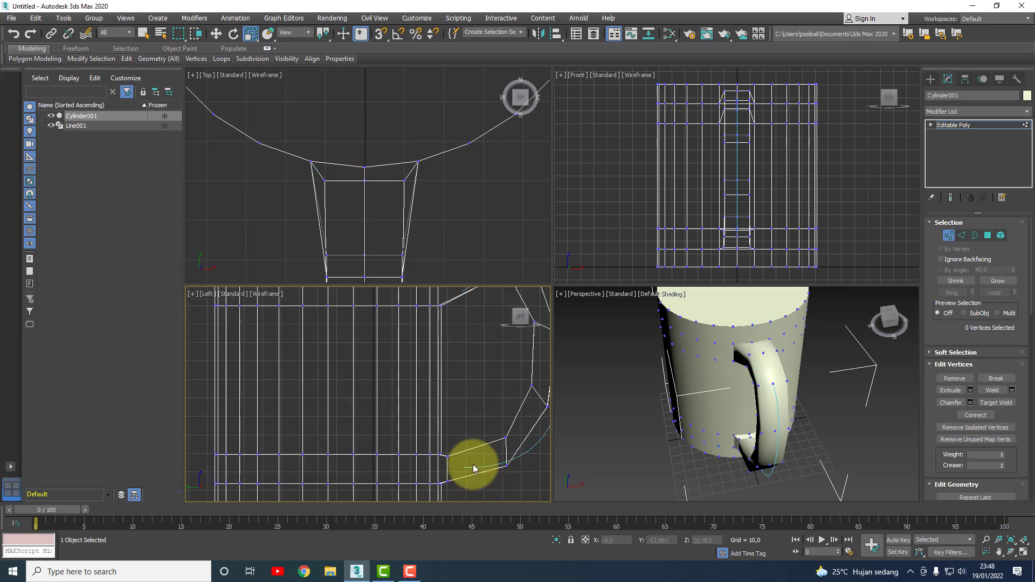
Step: In the Top view, scale the six handle-joint vertices inward along X, then deselect them
left_click(999, 552)
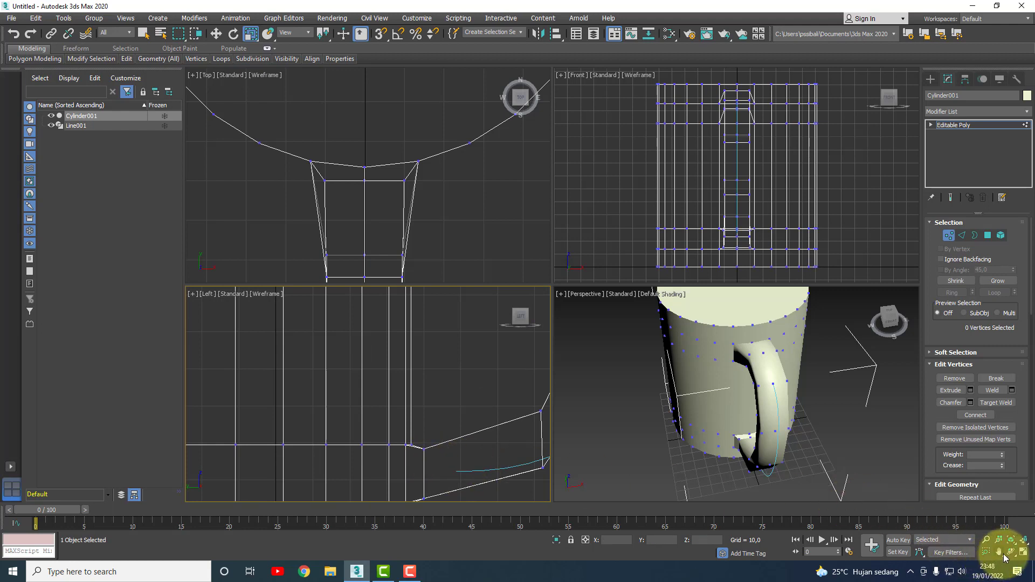
mouse_move(457, 426)
left_mouse_down()
mouse_move(462, 376)
mouse_move(470, 464)
left_mouse_up()
right_click(441, 387)
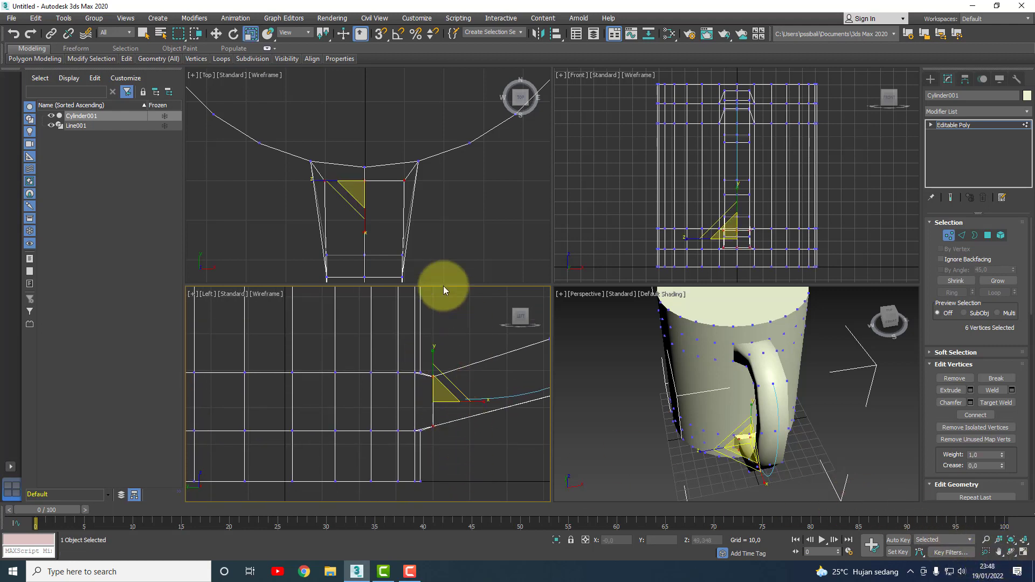
right_click(358, 192)
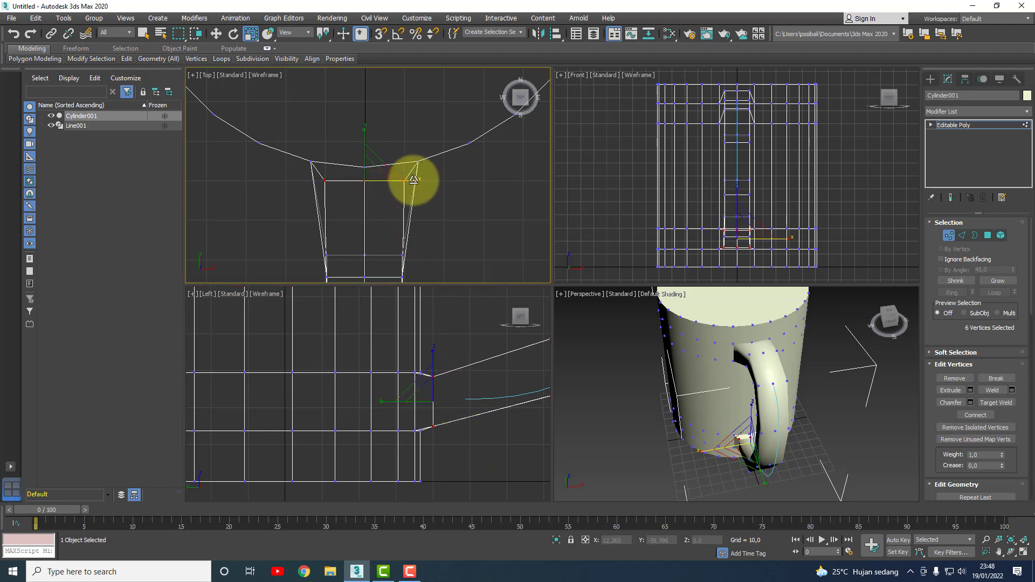
left_click_drag(412, 179, 412, 182)
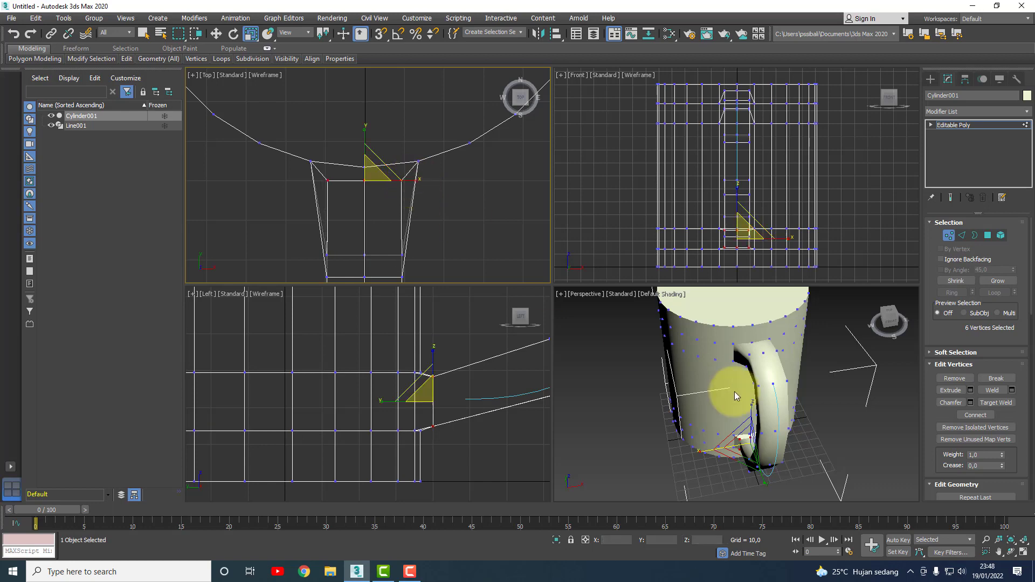
left_click(904, 477)
left_click(1011, 552)
mouse_move(786, 451)
left_mouse_down()
mouse_move(717, 431)
mouse_move(751, 347)
mouse_move(763, 345)
mouse_move(693, 370)
mouse_move(767, 446)
mouse_move(774, 397)
mouse_move(794, 397)
left_mouse_up()
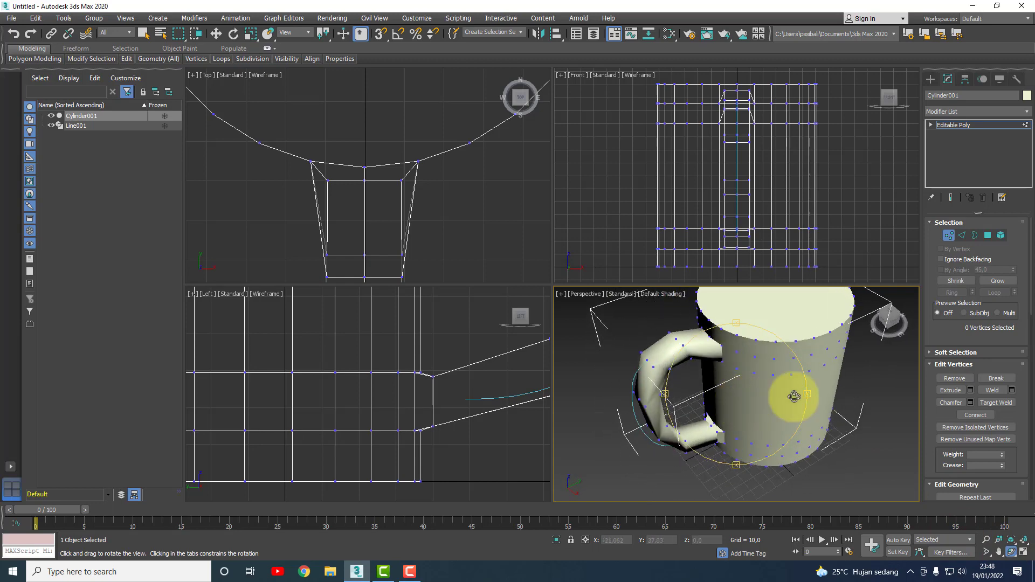
Step: Zoom Extents All to frame the mug, and switch Cylinder001 to Polygon level
left_click(1023, 539)
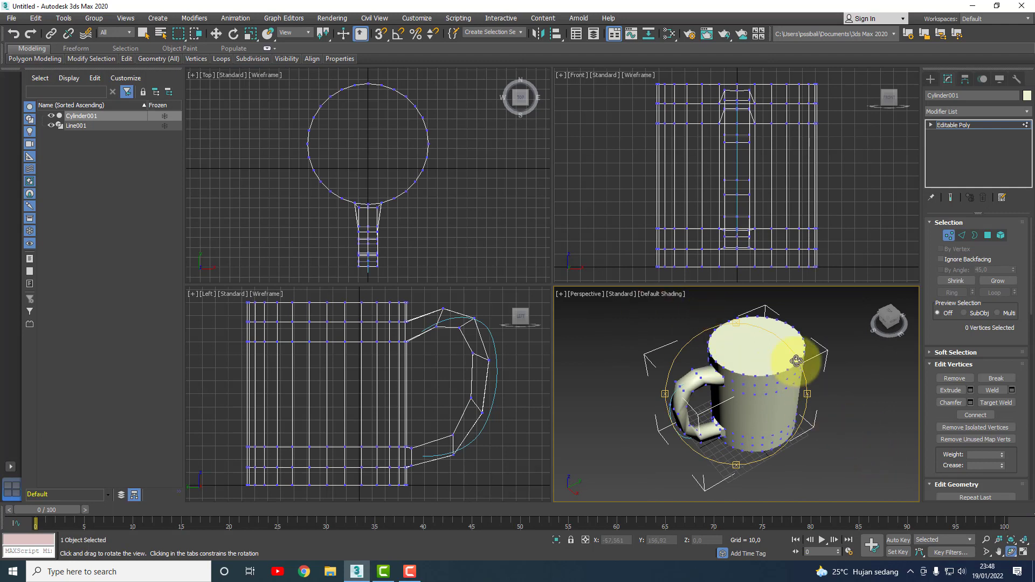
right_click(772, 355)
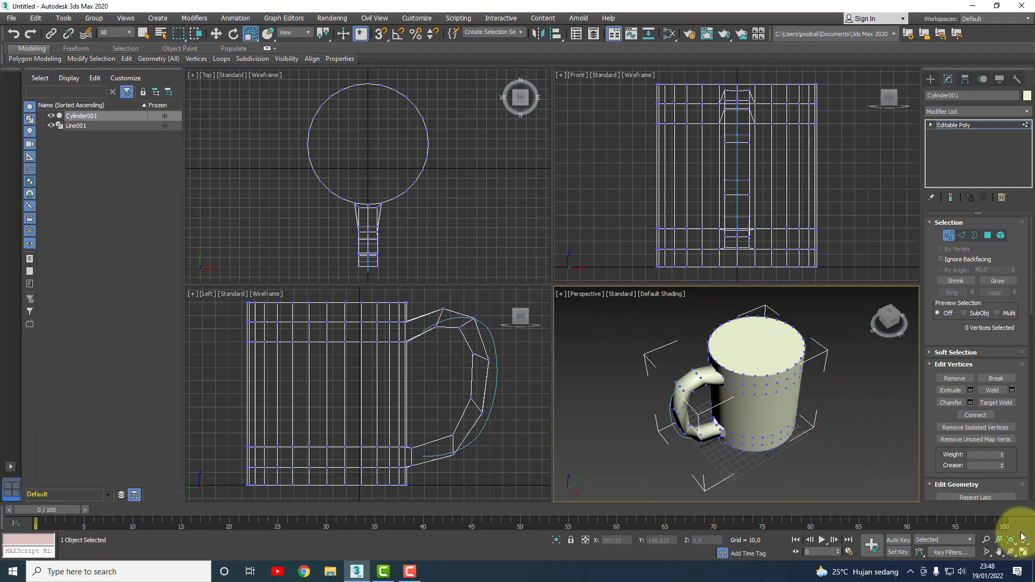
left_click(989, 240)
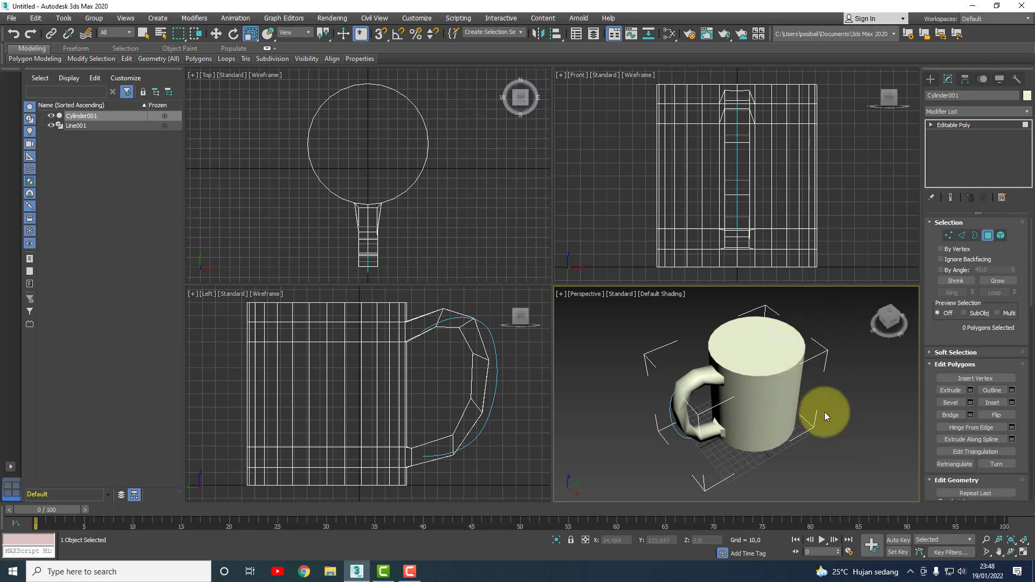
scroll(745, 311, "up", 5)
scroll(745, 311, "down", 3)
scroll(737, 323, "down", 3)
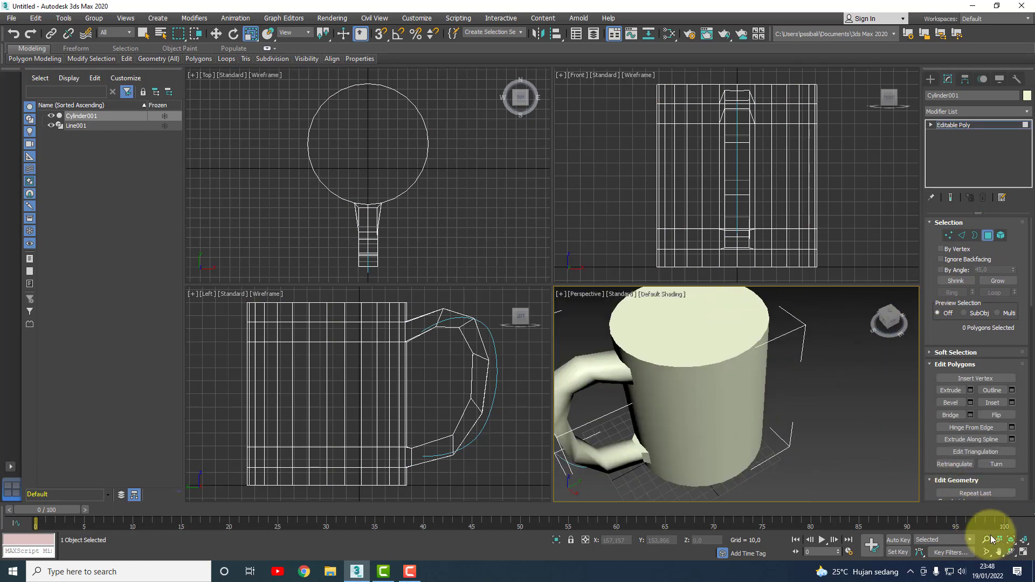
Step: Pan and zoom onto the mug's top and select its round top face
left_click(999, 552)
left_click_drag(818, 398, 824, 404)
scroll(758, 397, "up", 2)
scroll(717, 388, "up", 1)
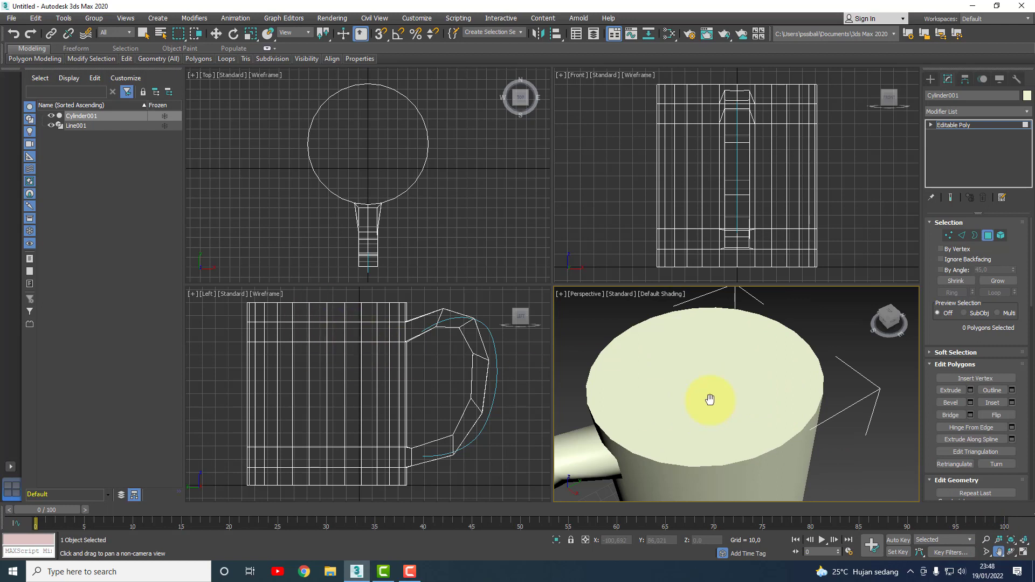
left_click(732, 404)
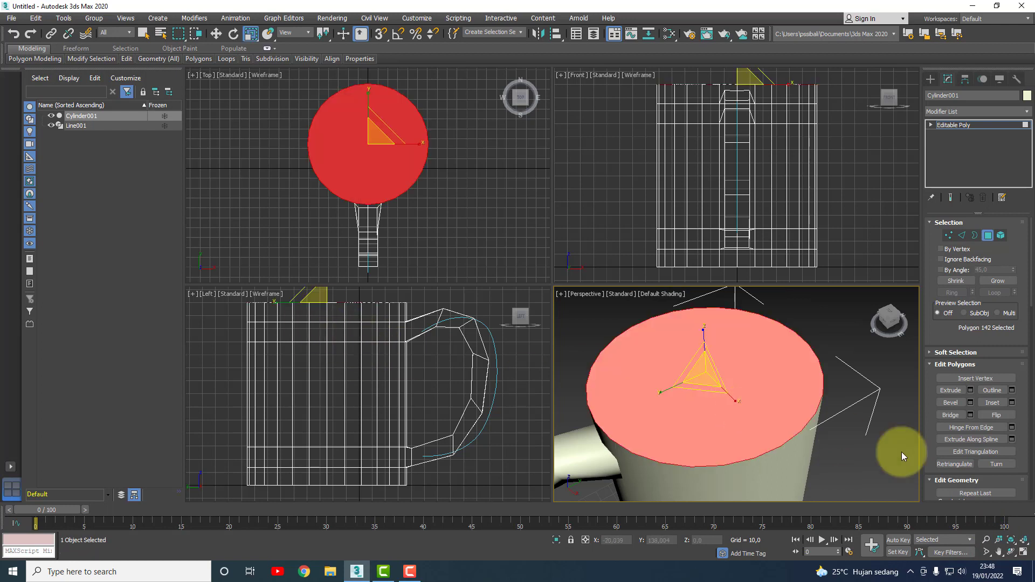
Step: Bevel the top face with zero height, previewing inward outline values of -4 and -6
left_click(970, 403)
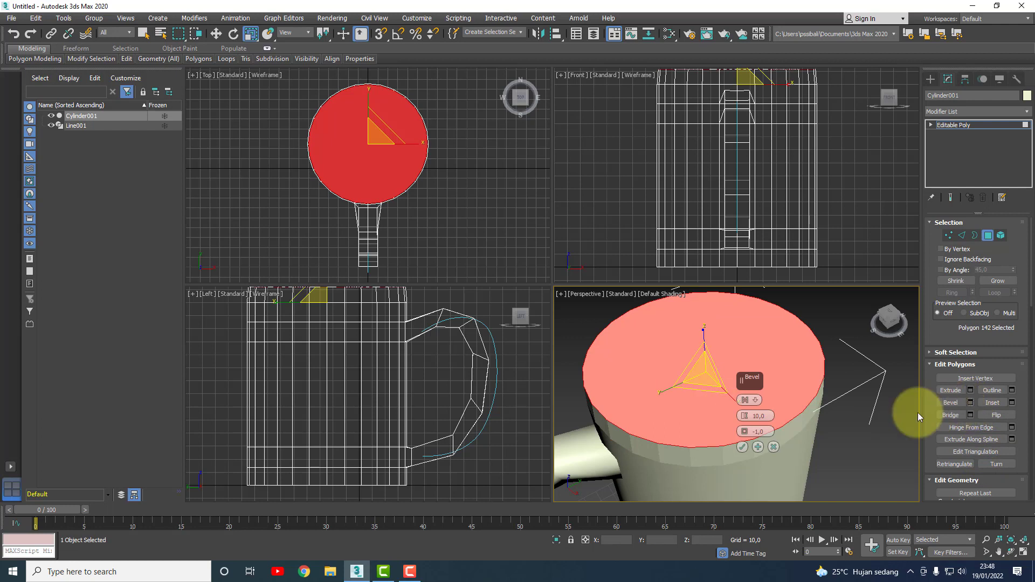
double_click(762, 417)
type("0")
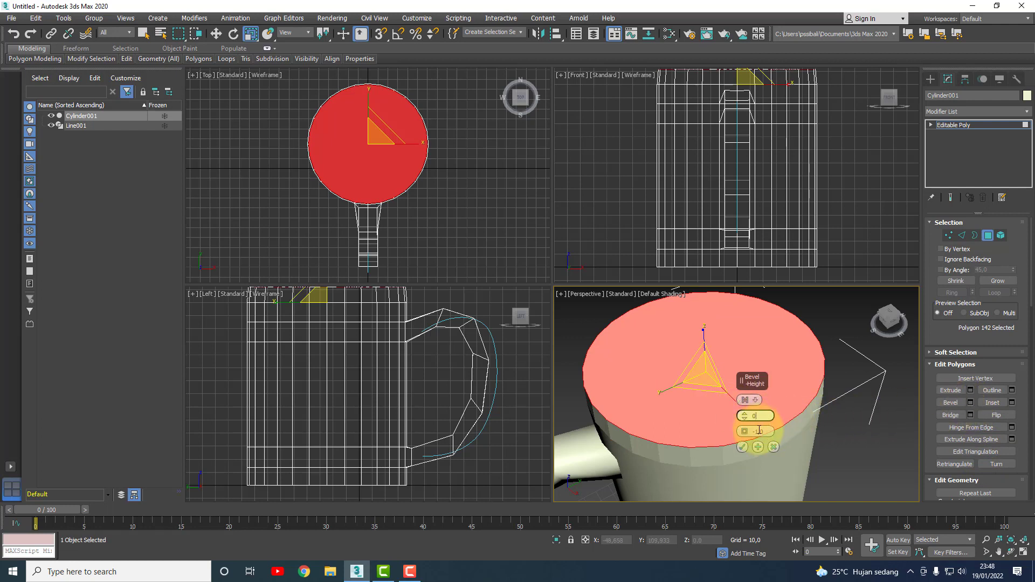
key("Return")
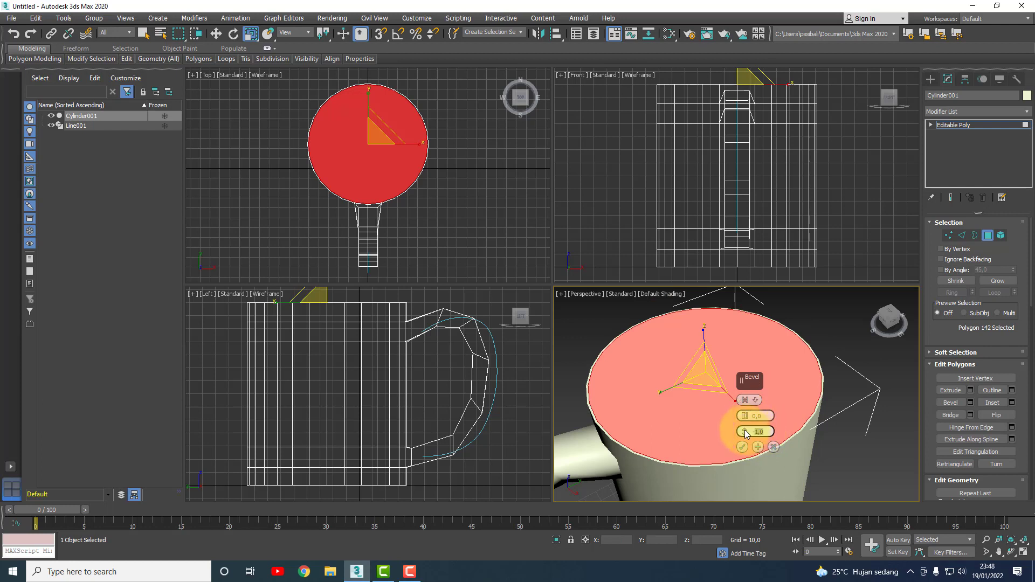
left_click_drag(744, 430, 755, 434)
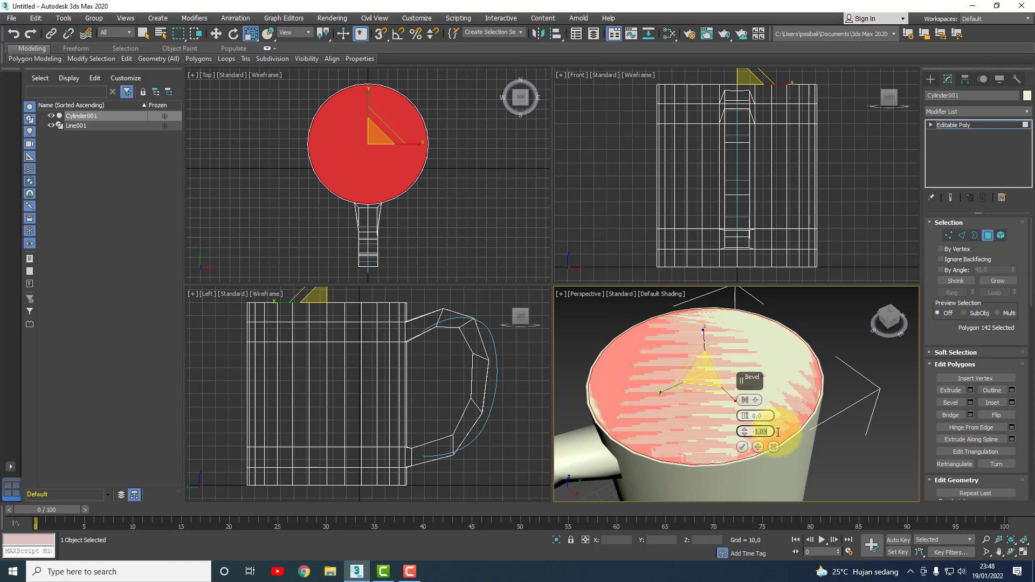
type("-6")
key("Return")
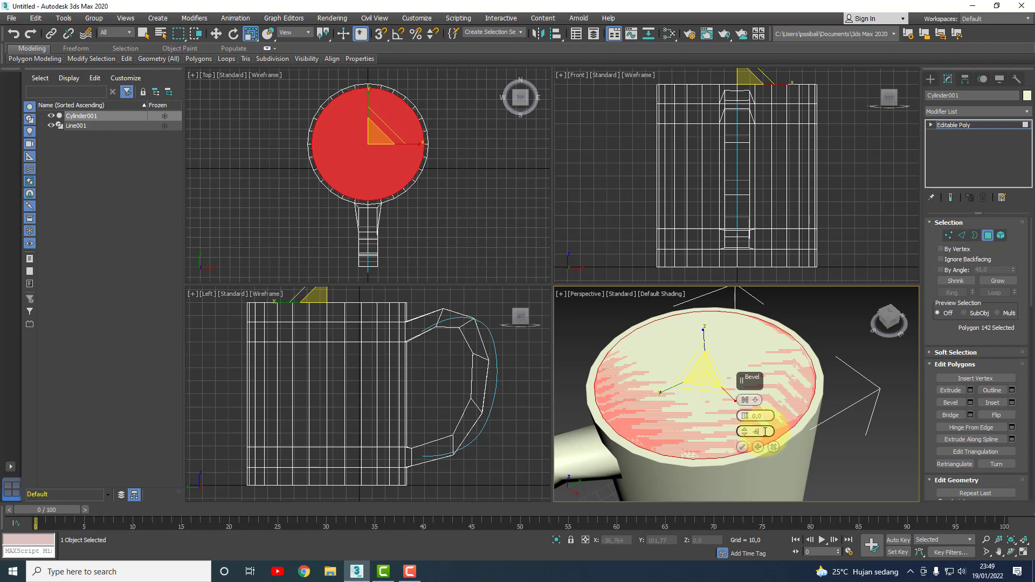
key("Return")
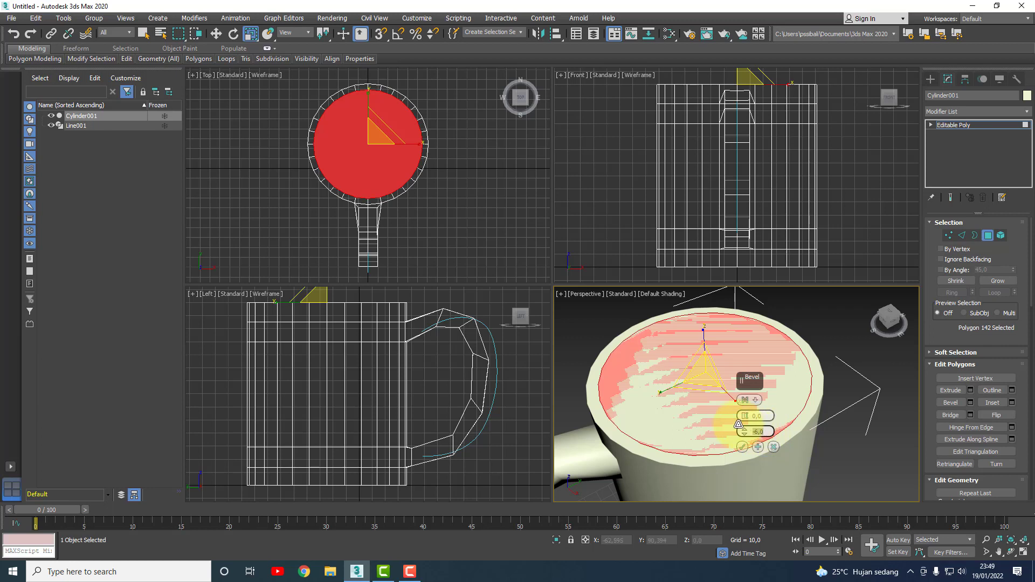
left_click(758, 447)
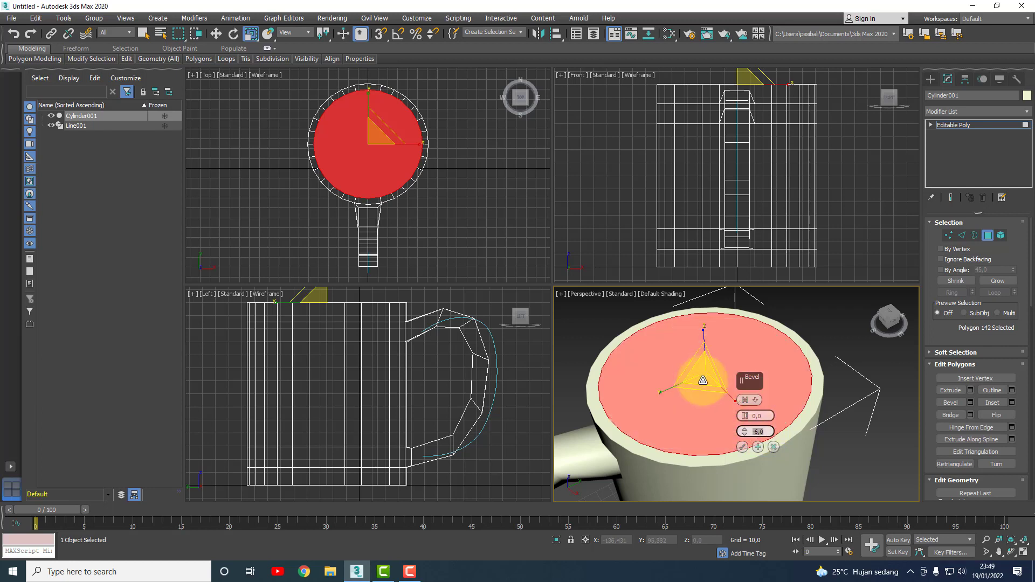
left_click(758, 448)
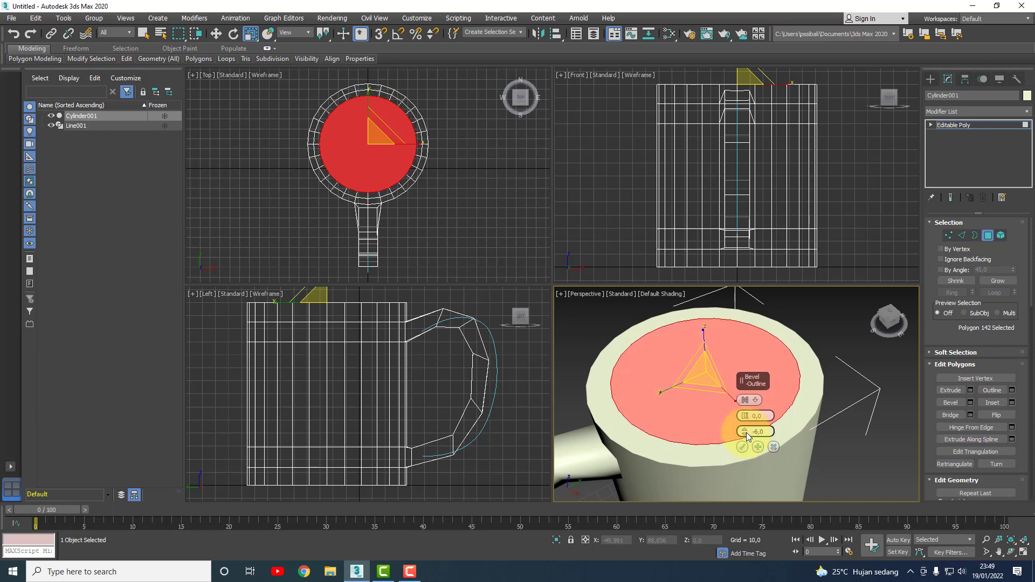
left_click(758, 447)
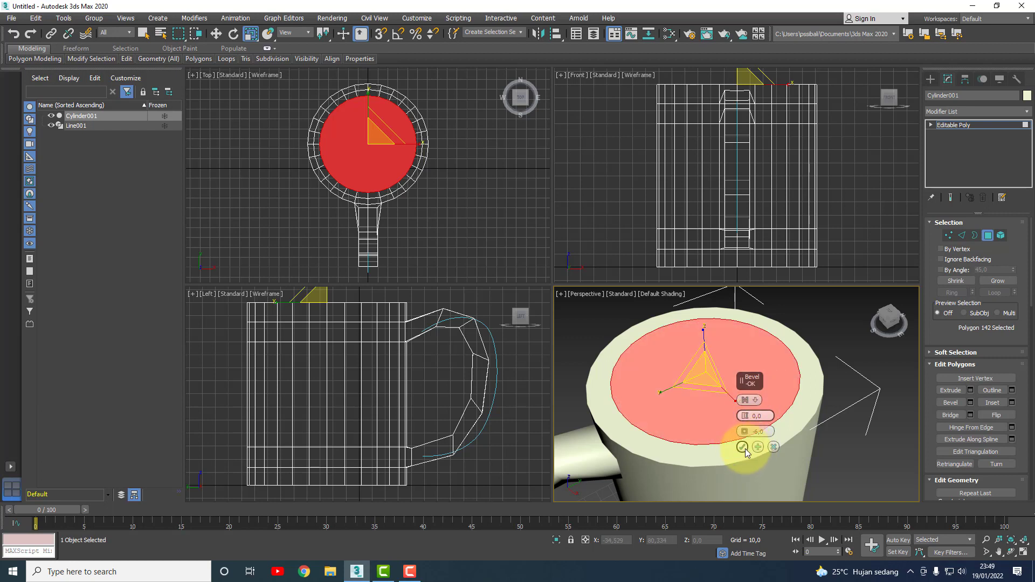
Step: Set the Bevel outline to -4, apply it, and reselect the top face
double_click(759, 431)
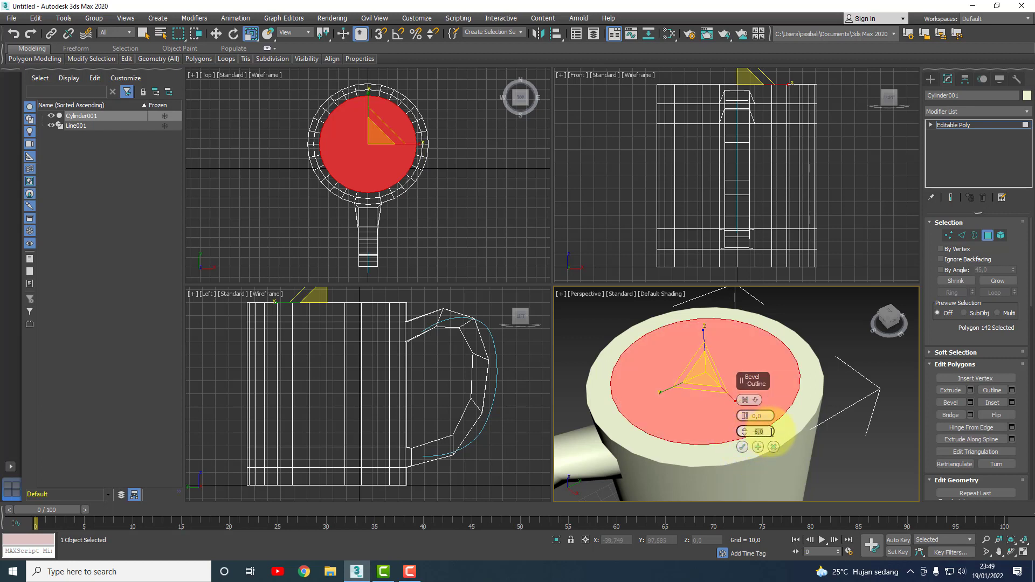
type("-4")
key("Return")
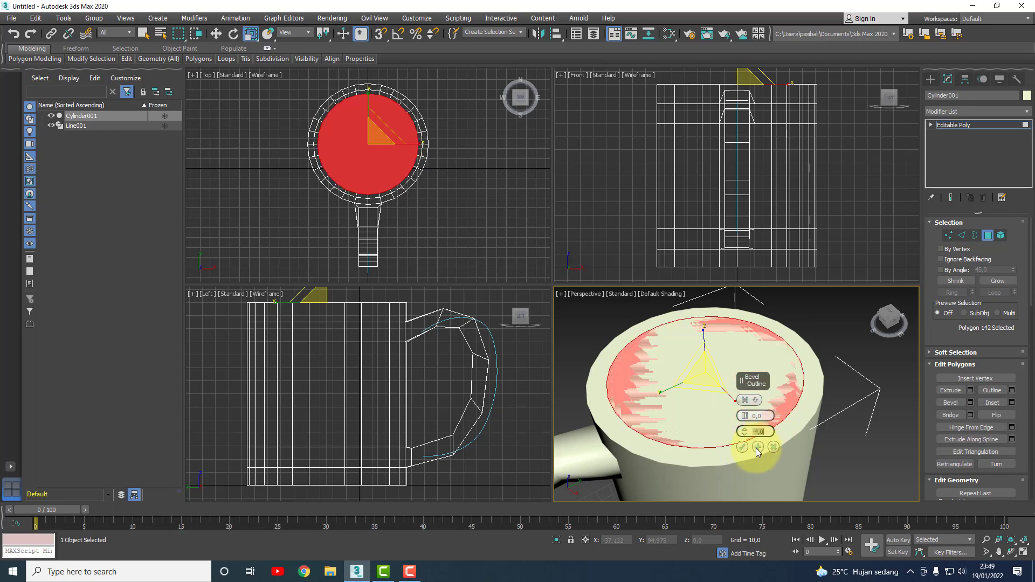
left_click(743, 447)
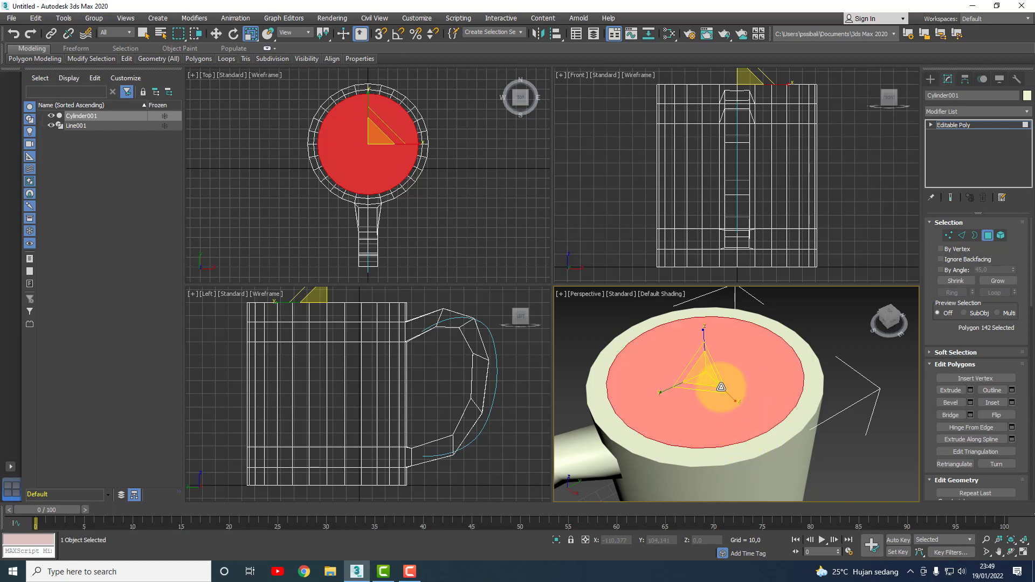
left_click(842, 356)
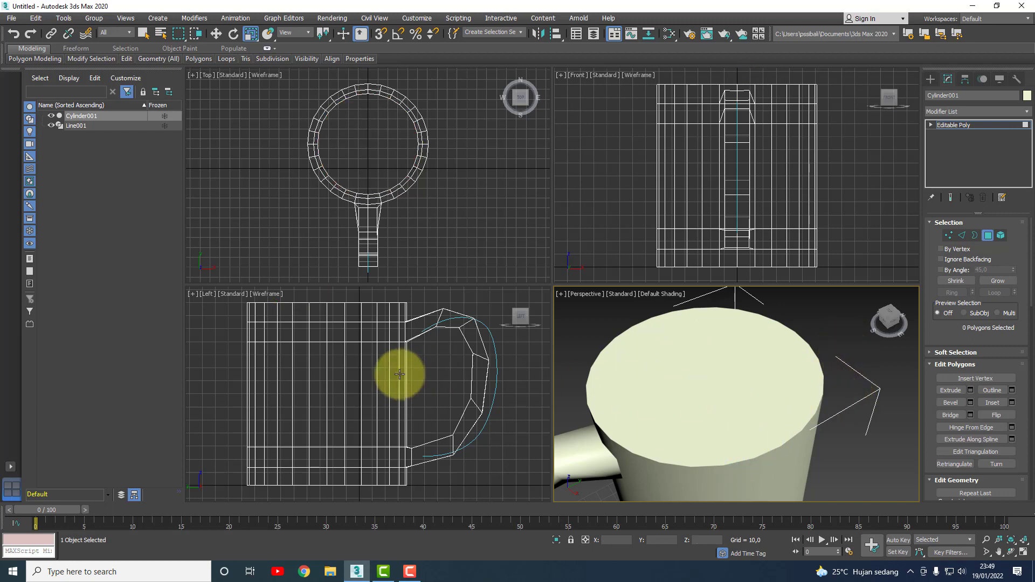
left_click(697, 389)
key("F2")
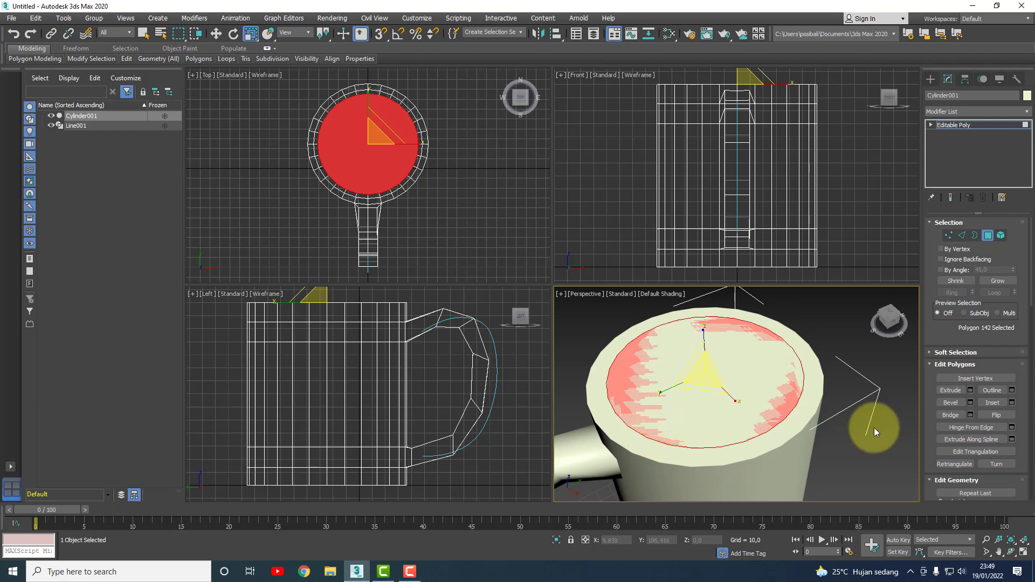
Step: Reselect the top polygon, apply a Bevel with Outline -6, then reselect the inset face
key("F2")
key("F2")
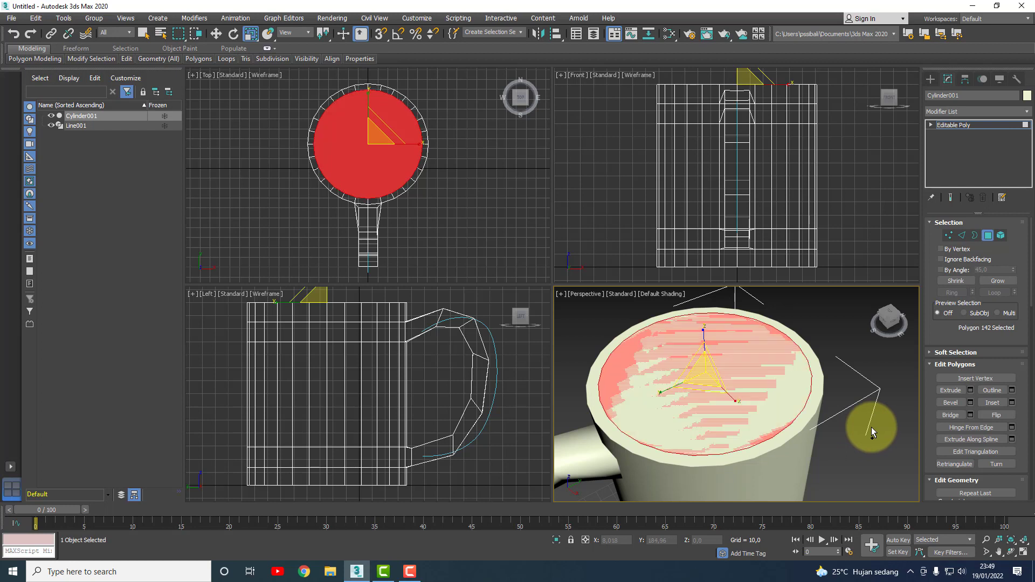
left_click(874, 447)
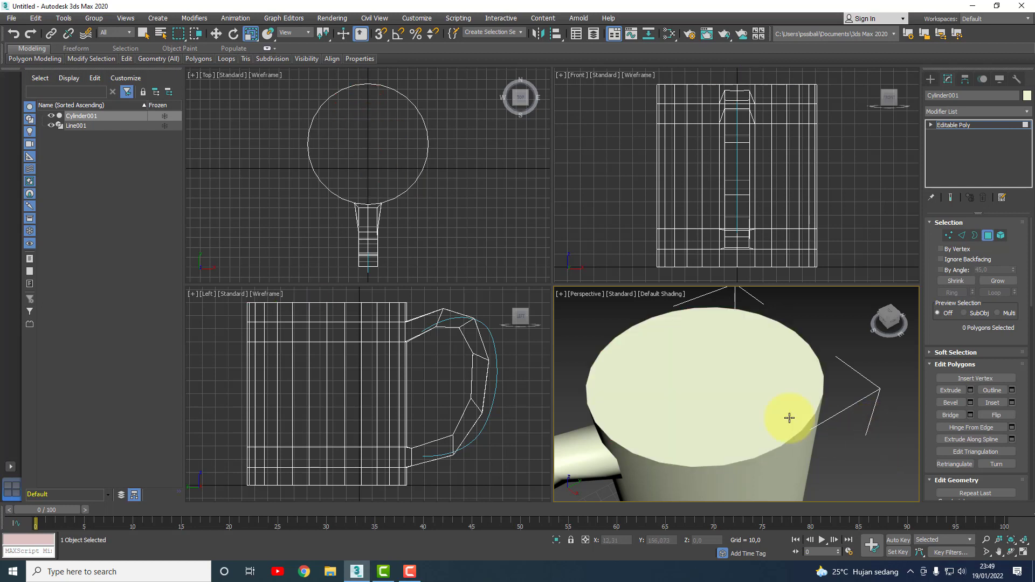
left_click(789, 417)
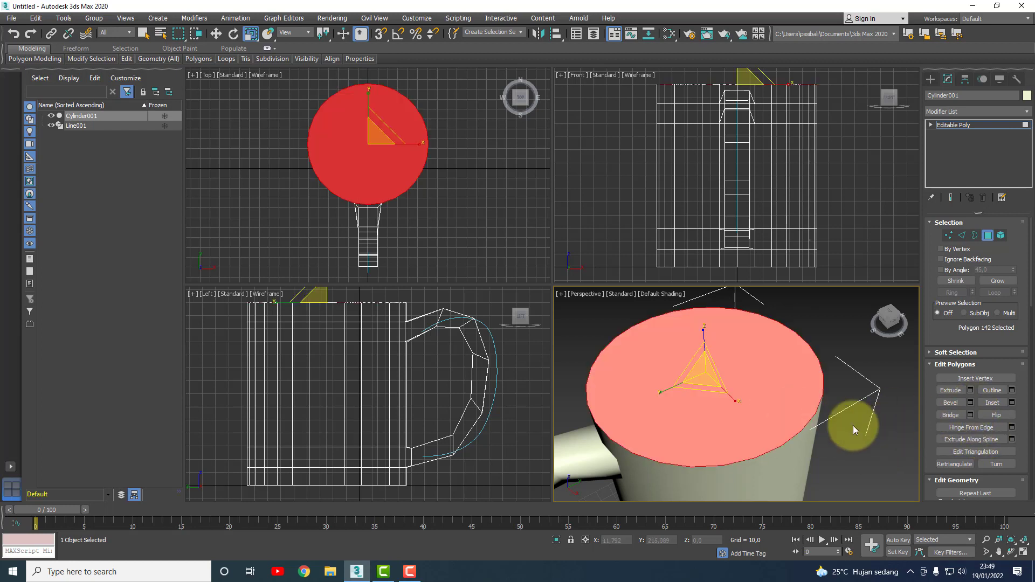
scroll(853, 425, "down", 3)
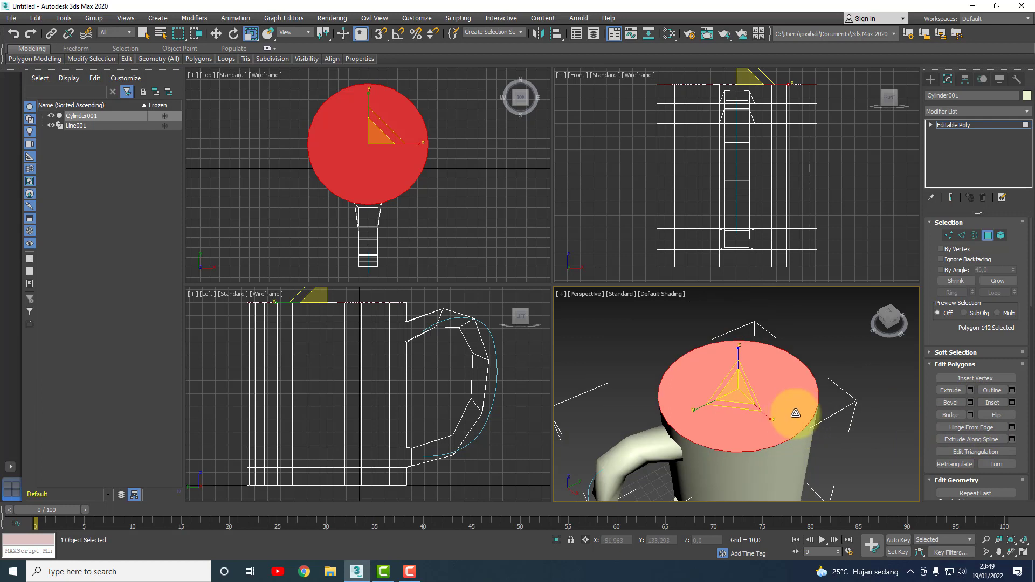
left_click(971, 403)
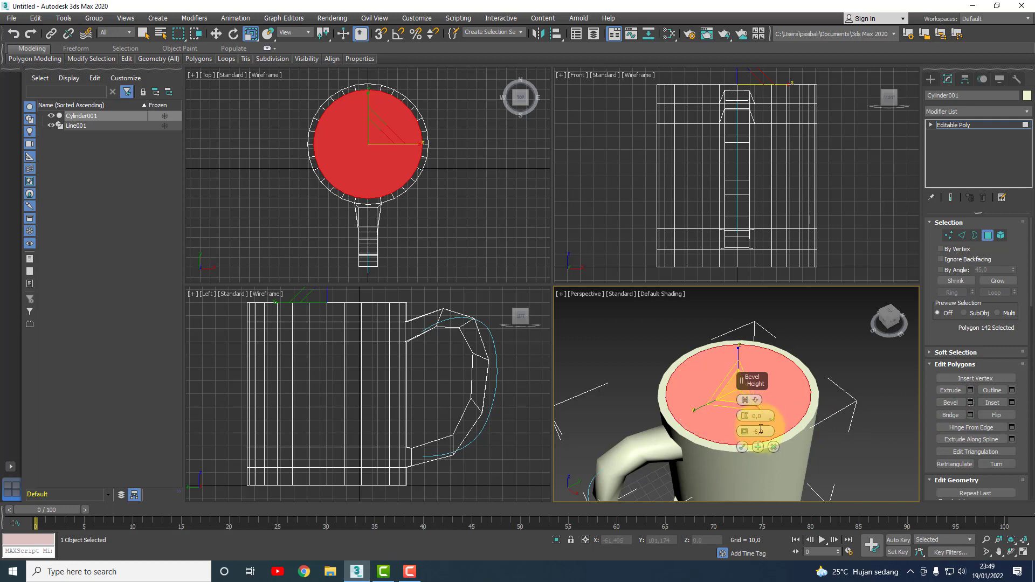
left_click_drag(758, 431, 759, 432)
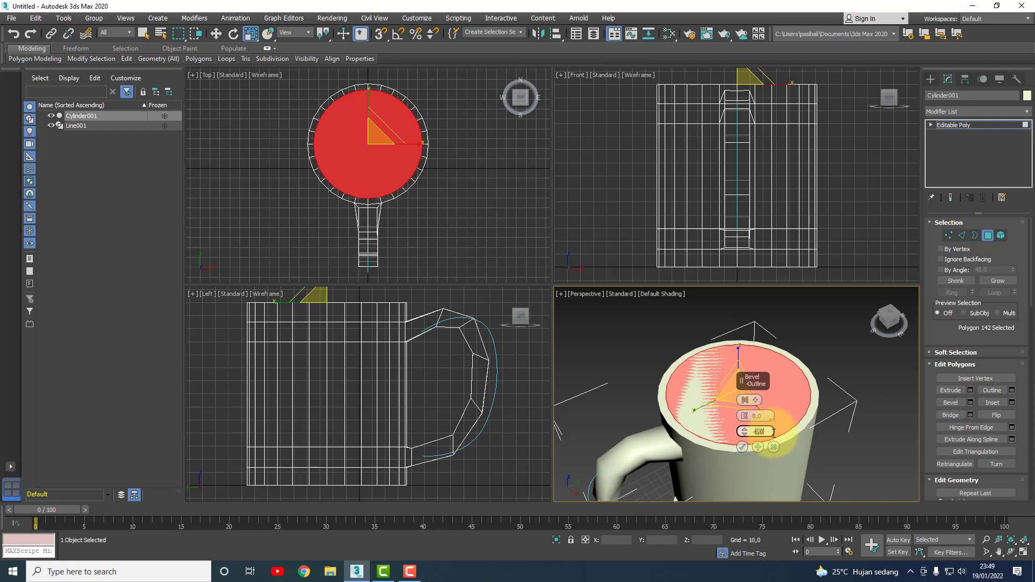
type("-1")
key("Return")
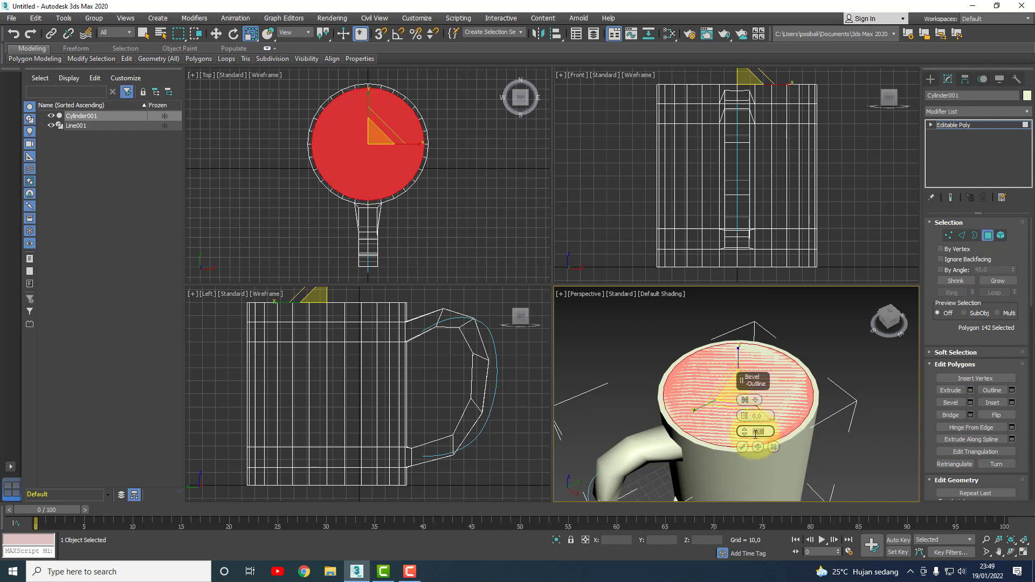
key("Return")
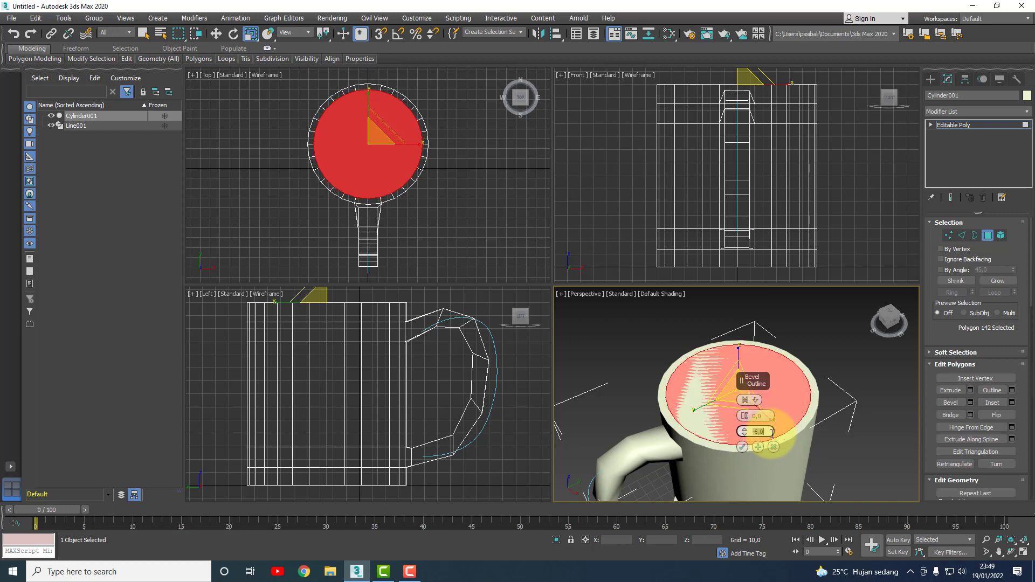
left_click(745, 447)
left_click(838, 385)
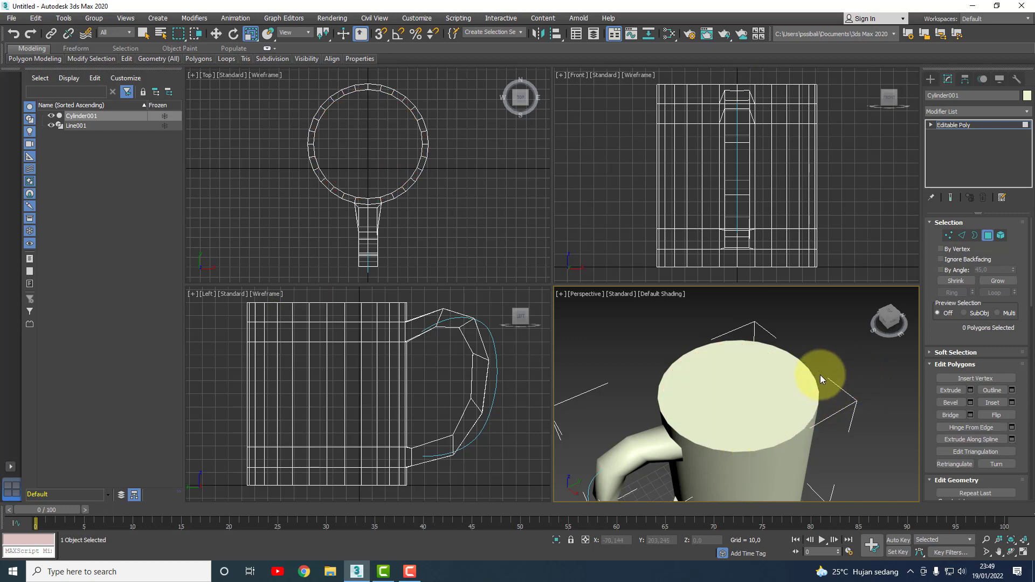
left_click(784, 384)
Step: Orbit the Perspective view to see the cup side-on with its top visible
scroll(760, 423, "up", 3)
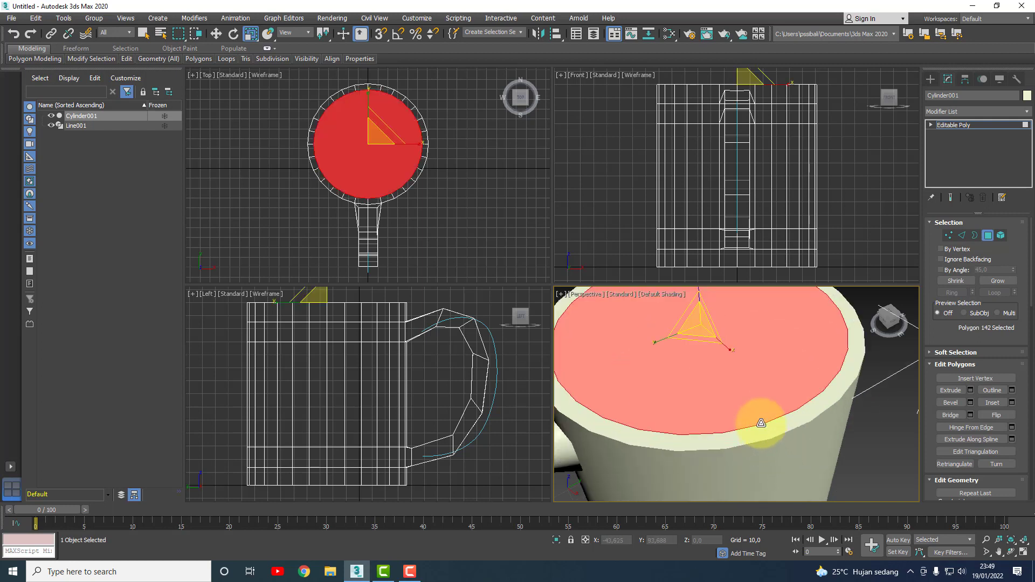
scroll(760, 423, "down", 3)
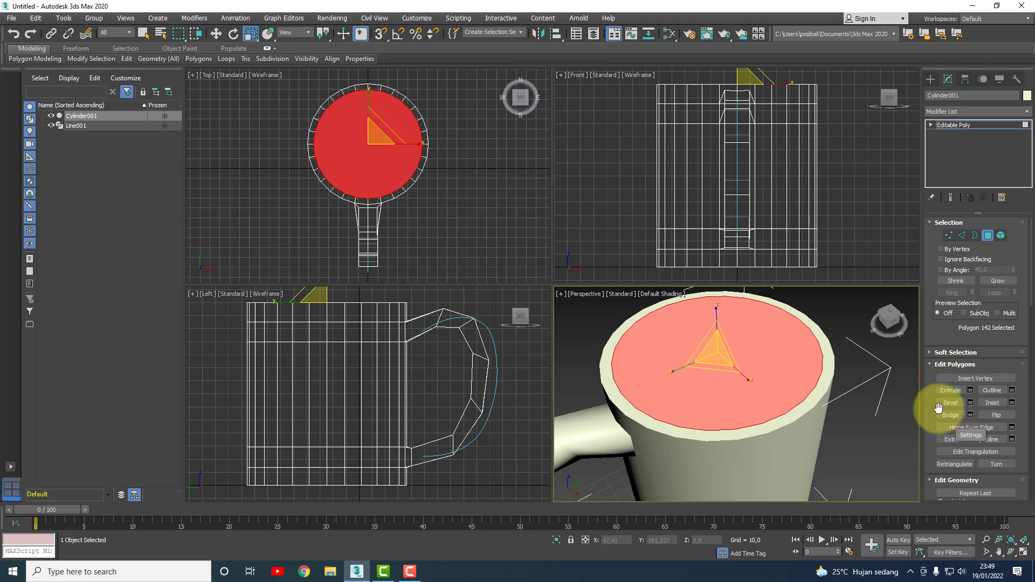
middle_click_drag(808, 443, 808, 458, "alt")
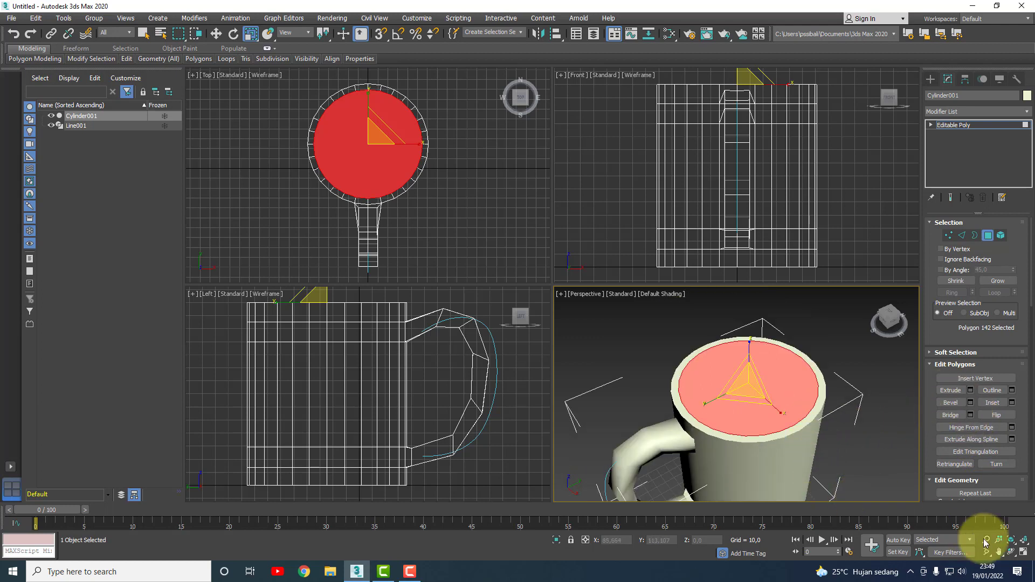
left_click(1011, 551)
mouse_move(762, 451)
left_mouse_down()
mouse_move(754, 403)
mouse_move(772, 422)
mouse_move(744, 375)
left_mouse_up()
left_click(999, 552)
left_click(1010, 551)
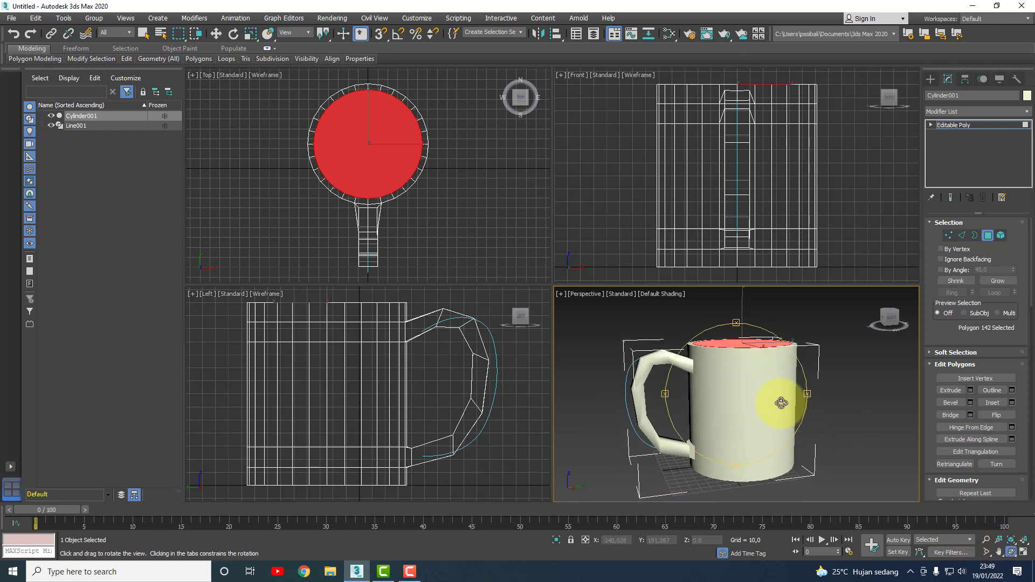
left_click_drag(781, 403, 774, 404)
Step: Open the Extrude Polygons settings for the inset top face
scroll(499, 378, "down", 2)
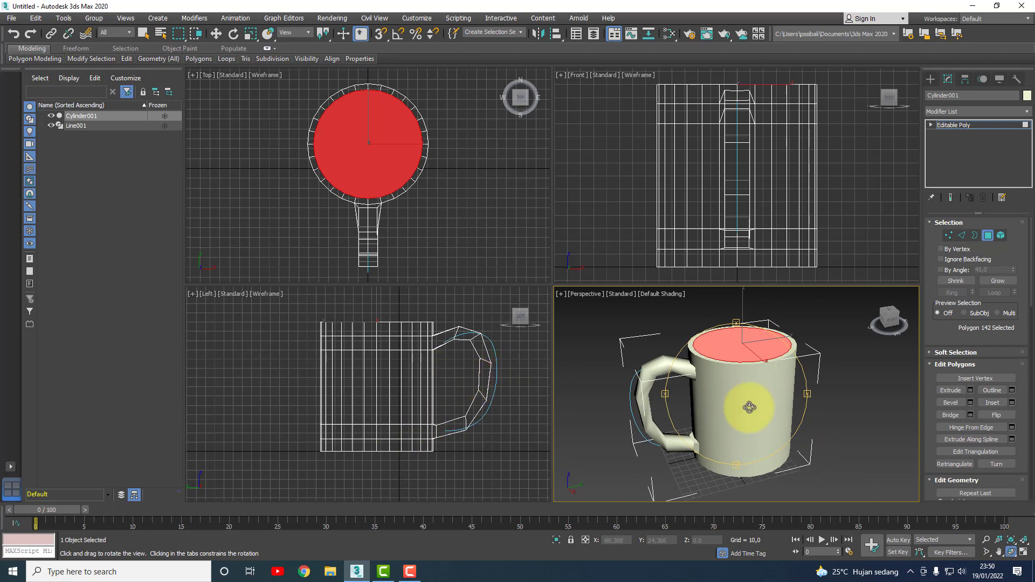
key("r")
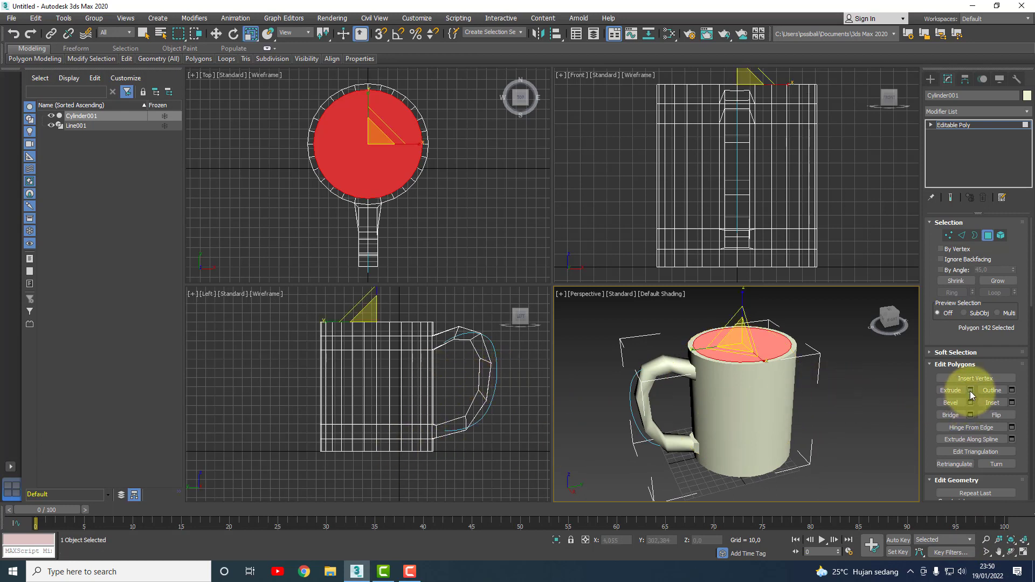
left_click(971, 391)
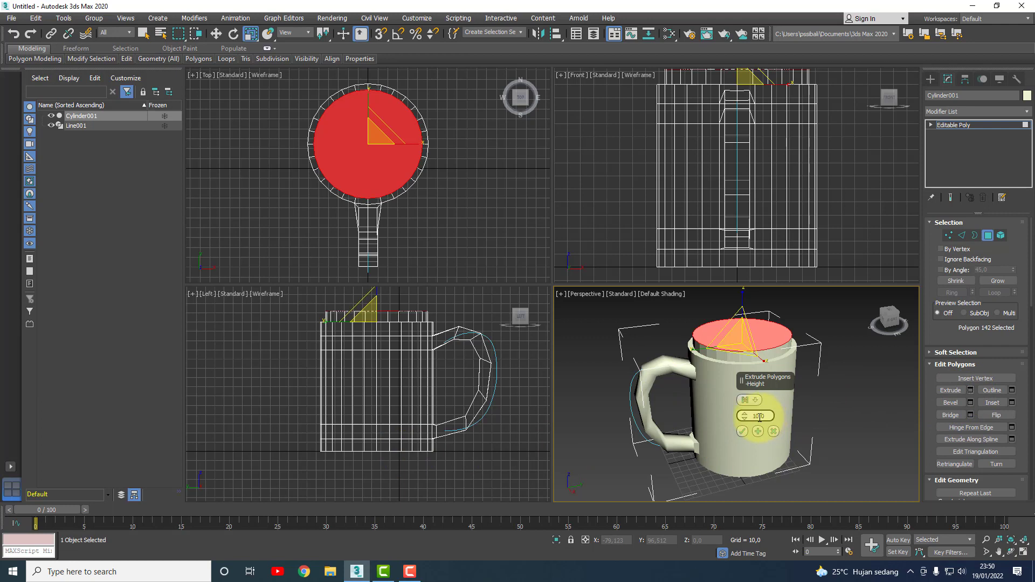
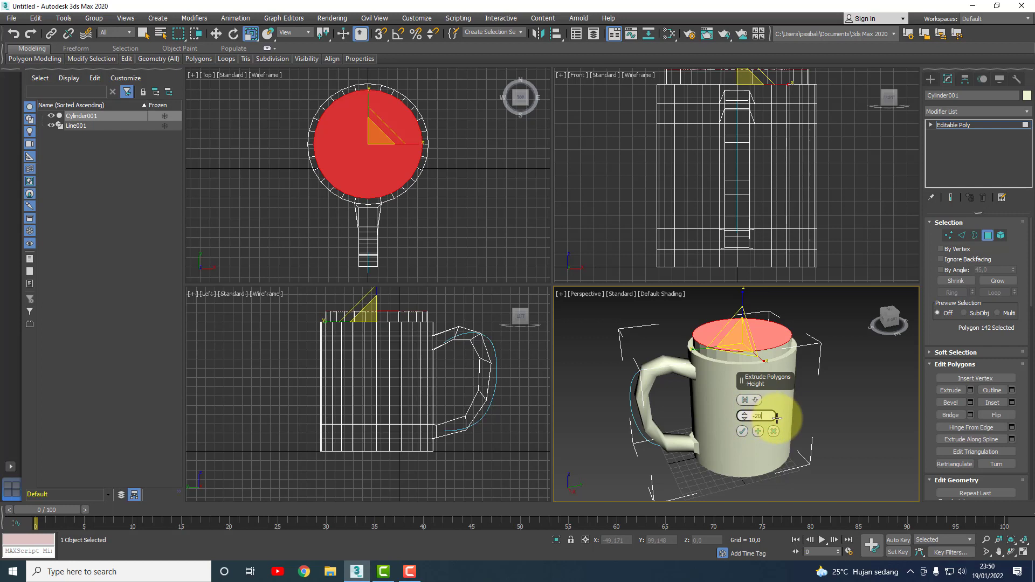
Step: Extrude the mug's top polygons downward to about -108,478, hollowing its inside
key("Return")
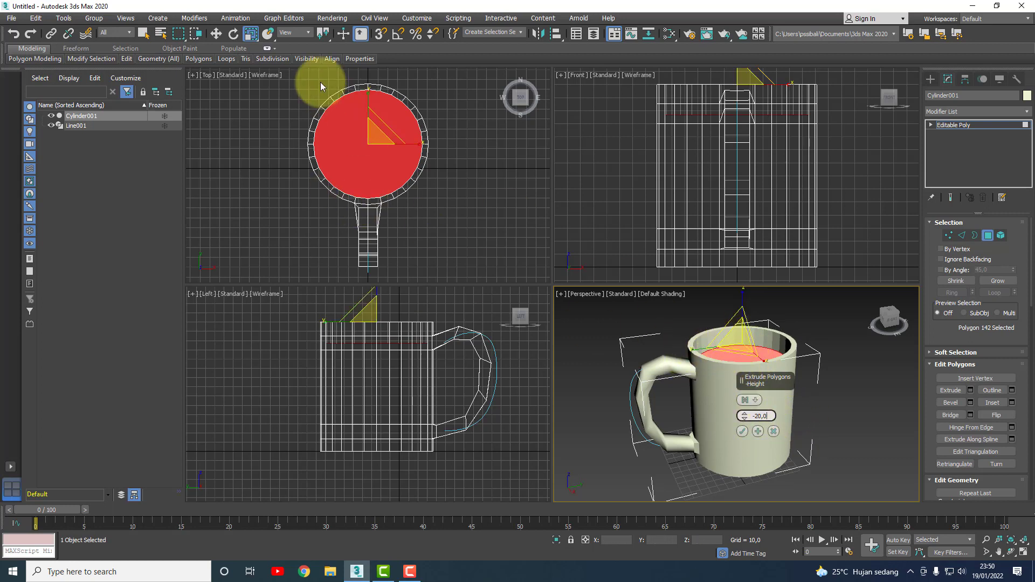
left_click(216, 34)
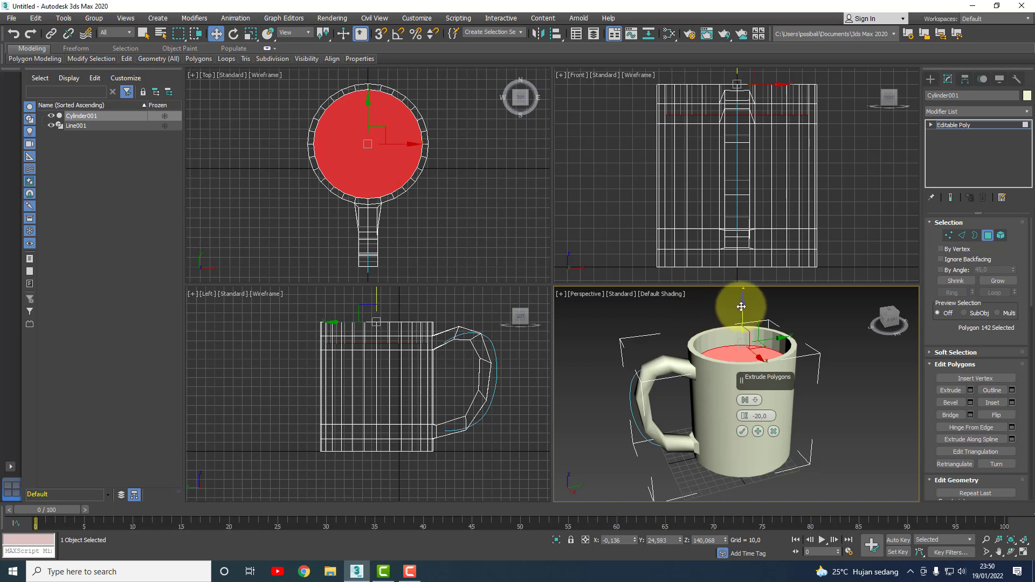
mouse_move(741, 306)
left_mouse_down()
mouse_move(742, 329)
mouse_move(742, 306)
left_mouse_up()
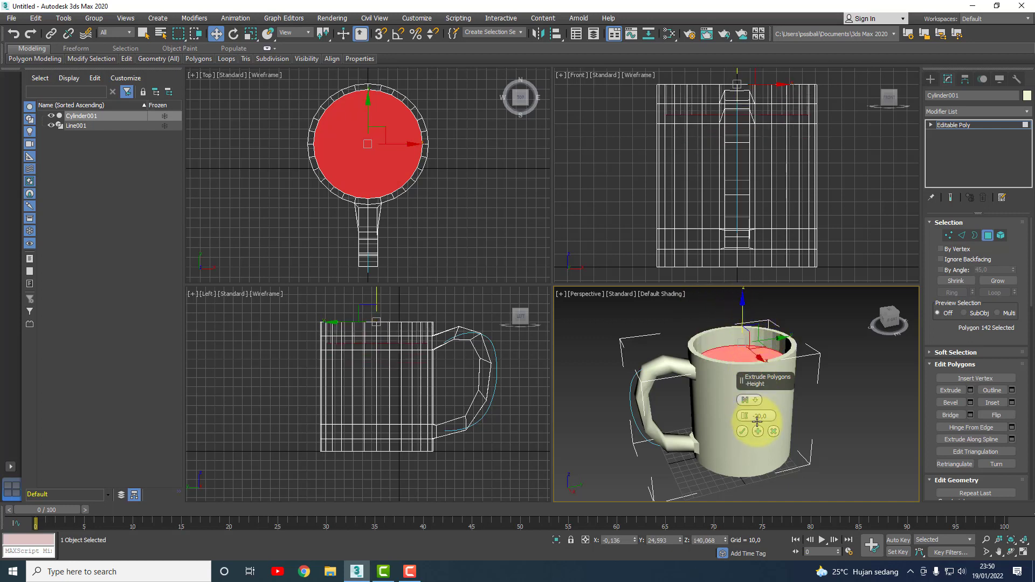
mouse_move(744, 415)
left_mouse_down()
mouse_move(751, 561)
mouse_move(746, 12)
mouse_move(770, 5)
left_mouse_up()
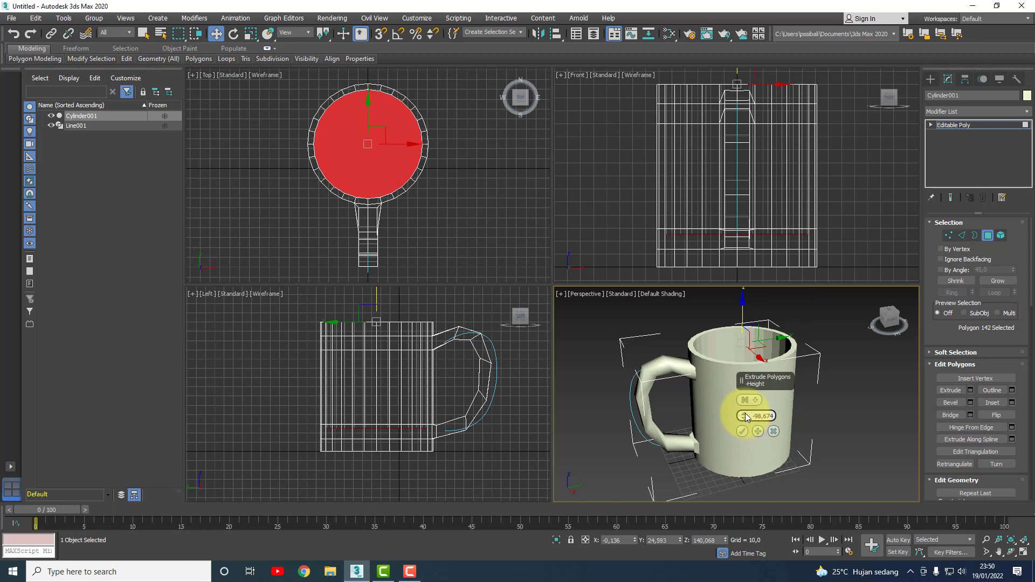
left_click_drag(745, 416, 743, 440)
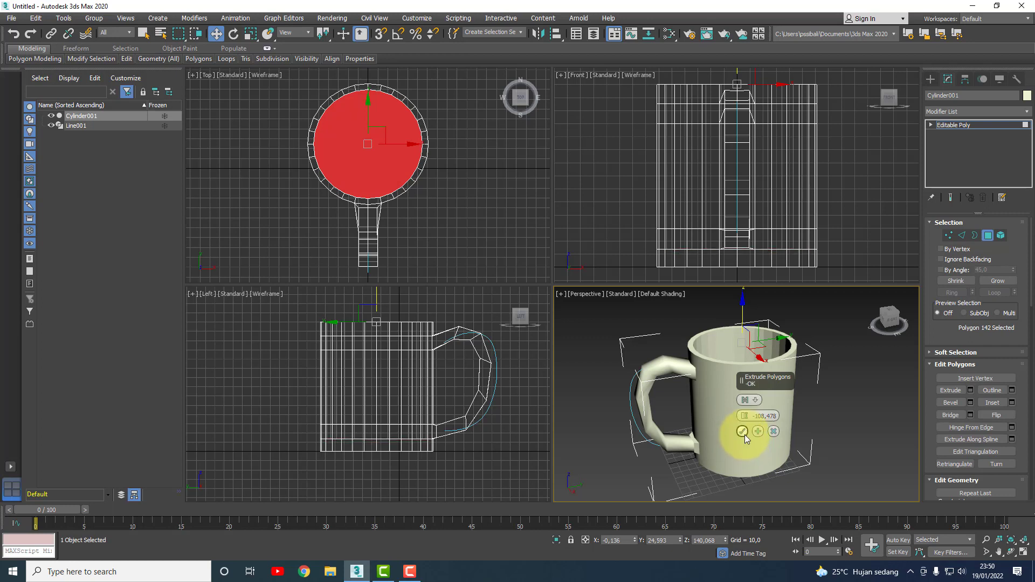
left_click(1011, 552)
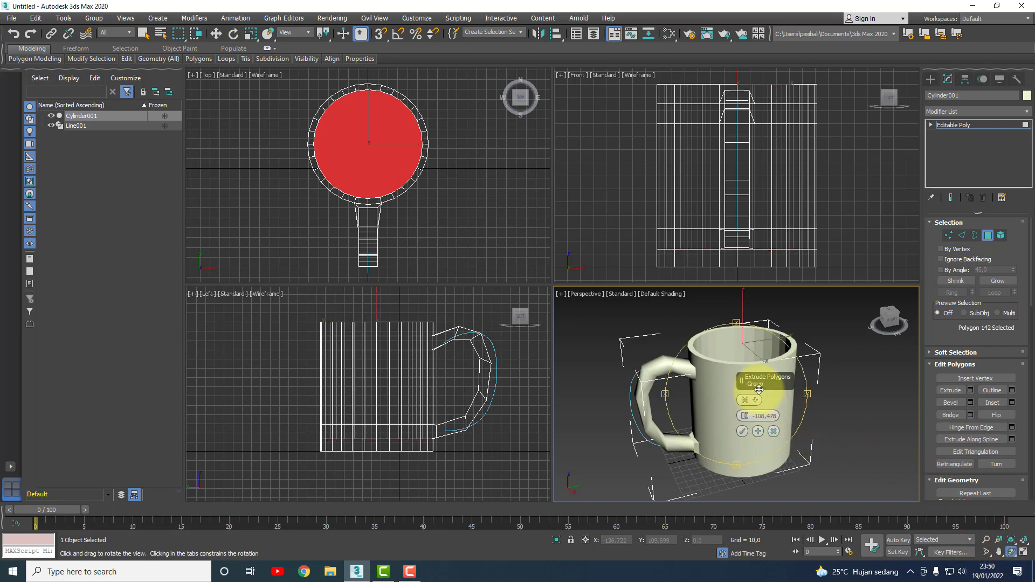
Step: Accept the extrusion and inset the inner floor with two successive negative-outline bevels
left_click_drag(812, 367, 801, 423)
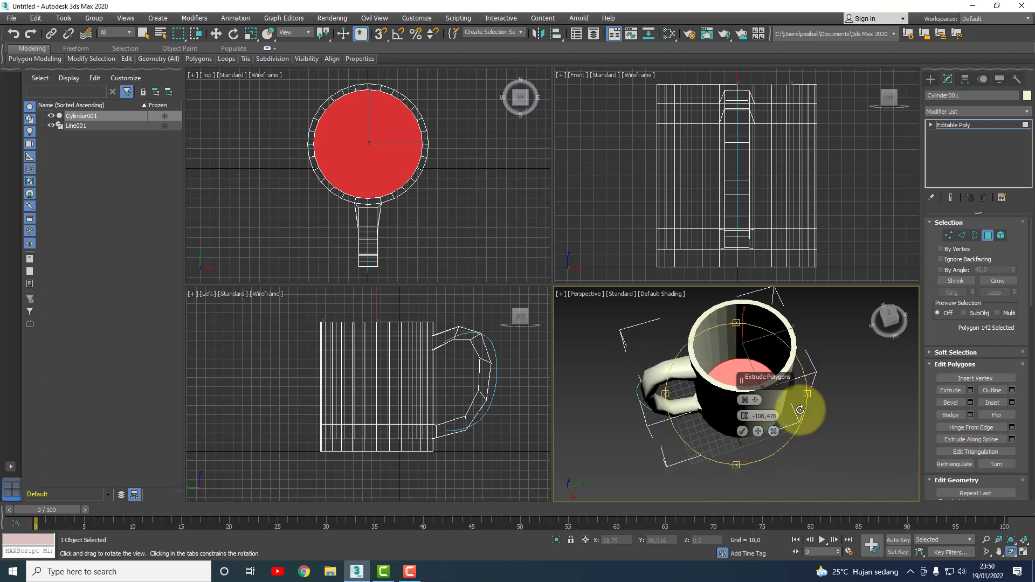
left_click(742, 431)
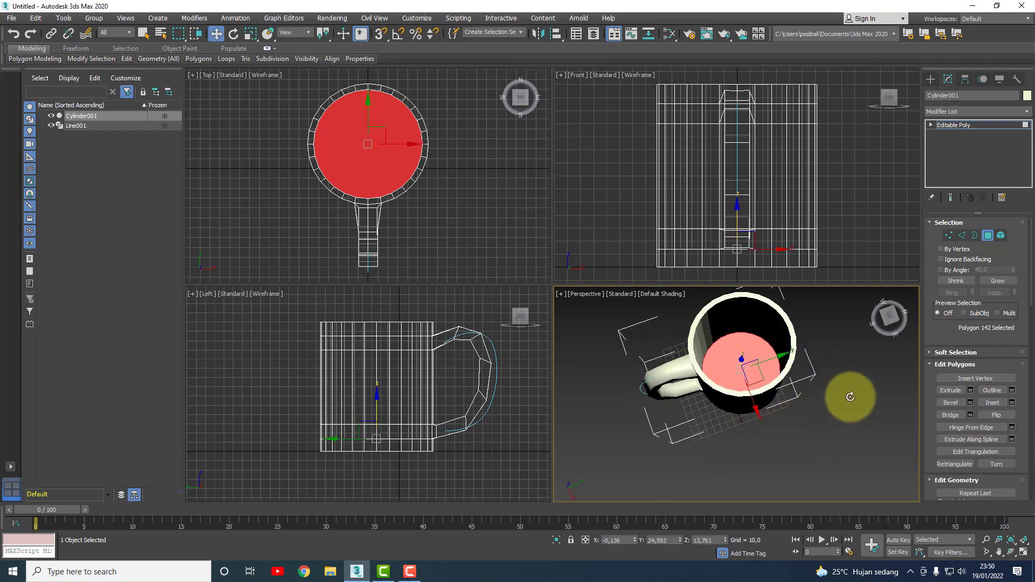
key("w")
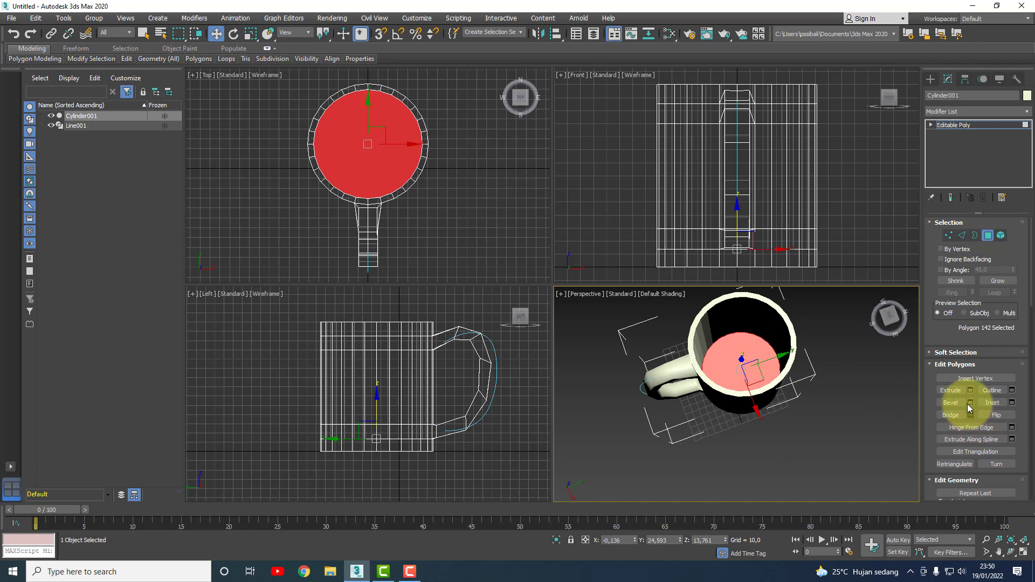
left_click(970, 406)
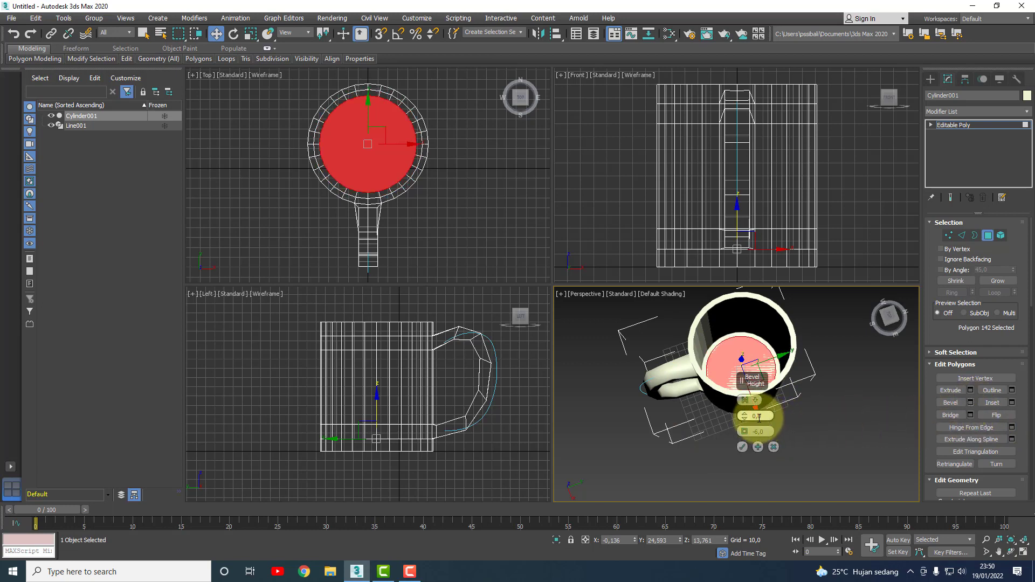
left_click_drag(756, 432, 765, 434)
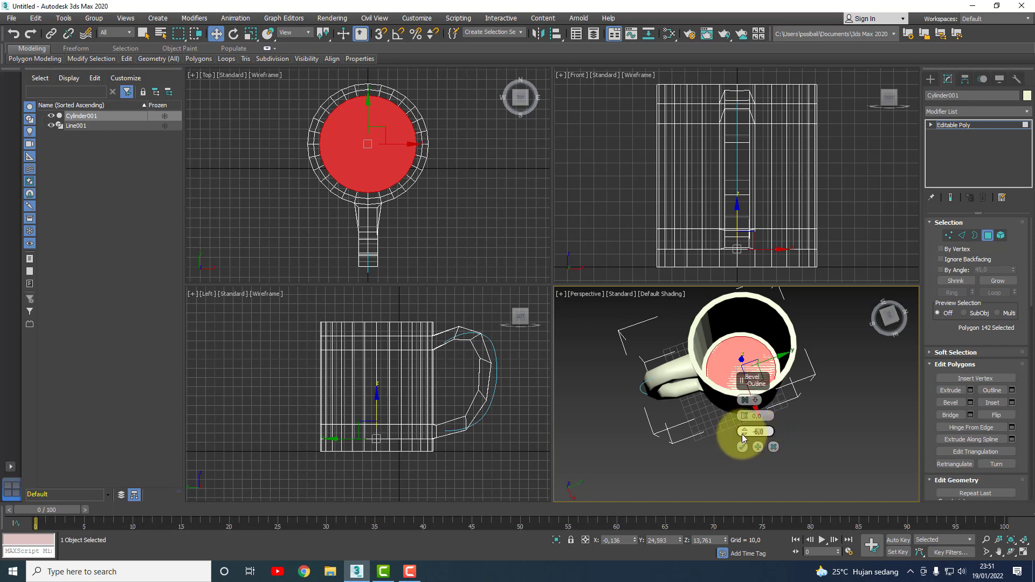
left_click_drag(745, 434, 746, 439)
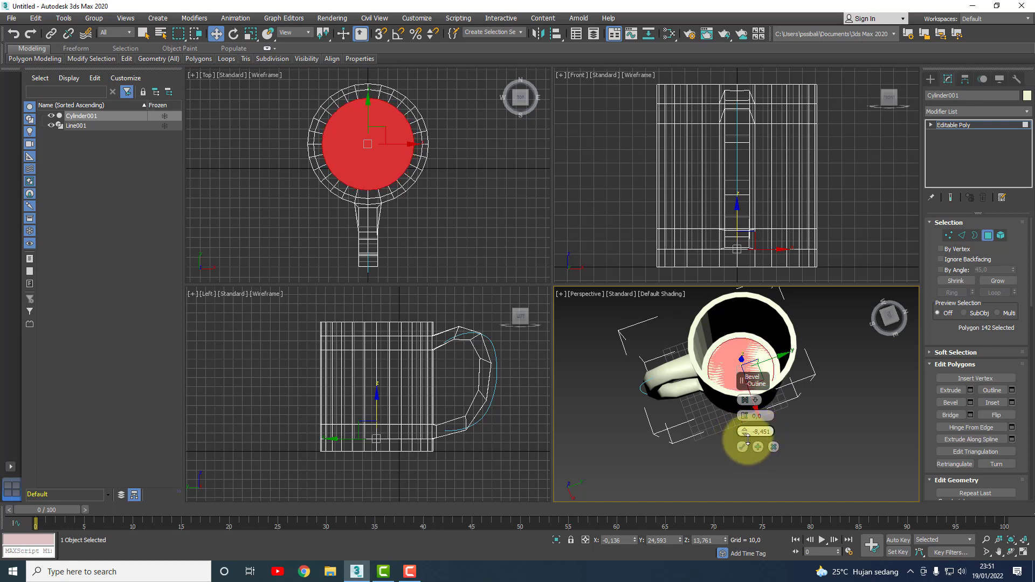
left_click(757, 447)
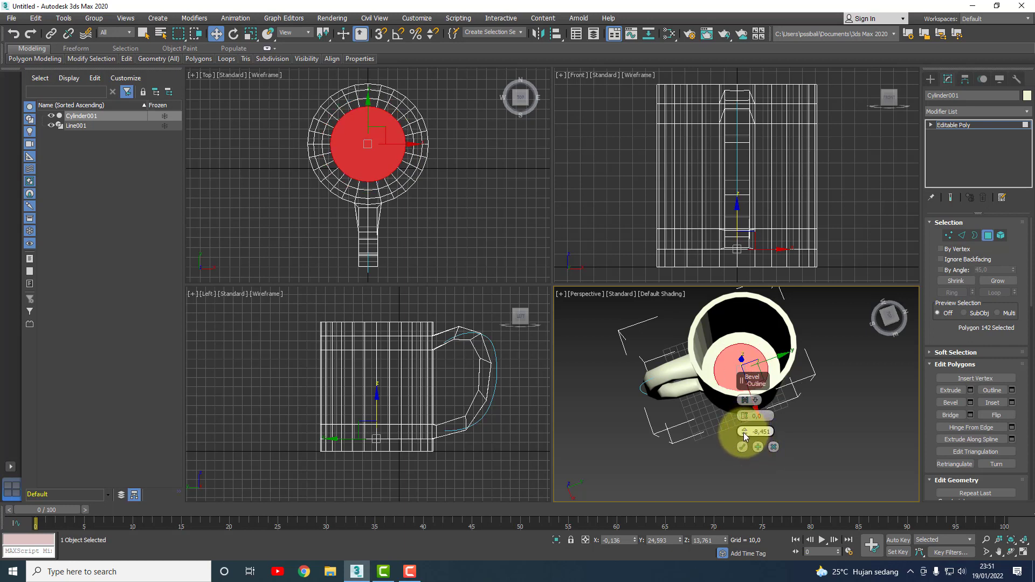
mouse_move(744, 434)
left_mouse_down()
mouse_move(744, 455)
mouse_move(746, 431)
left_mouse_up()
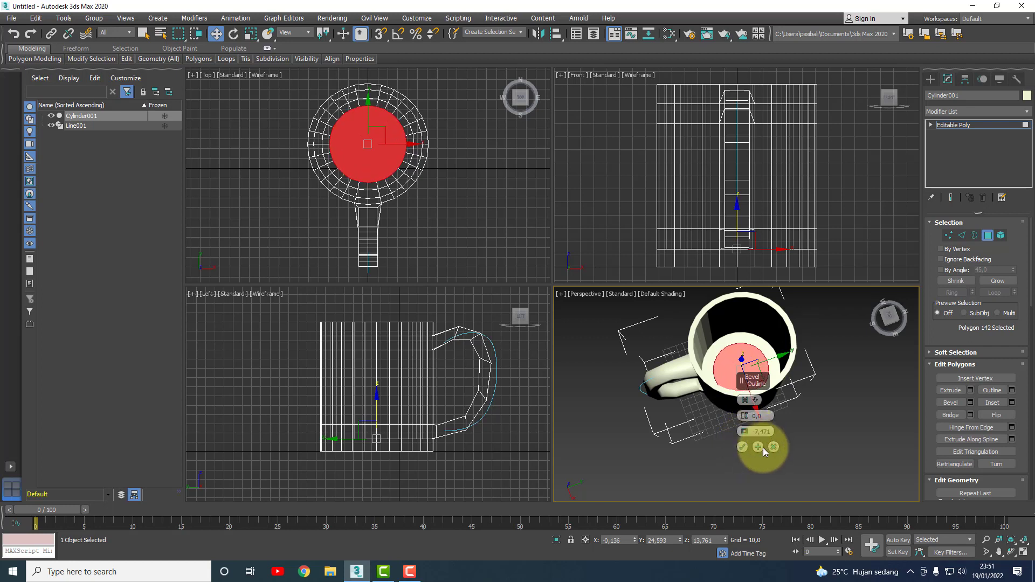
left_click(759, 446)
Step: Add a final floor bevel with Height 0,0 and Outline -17,765, then deselect
left_click_drag(745, 417, 744, 420)
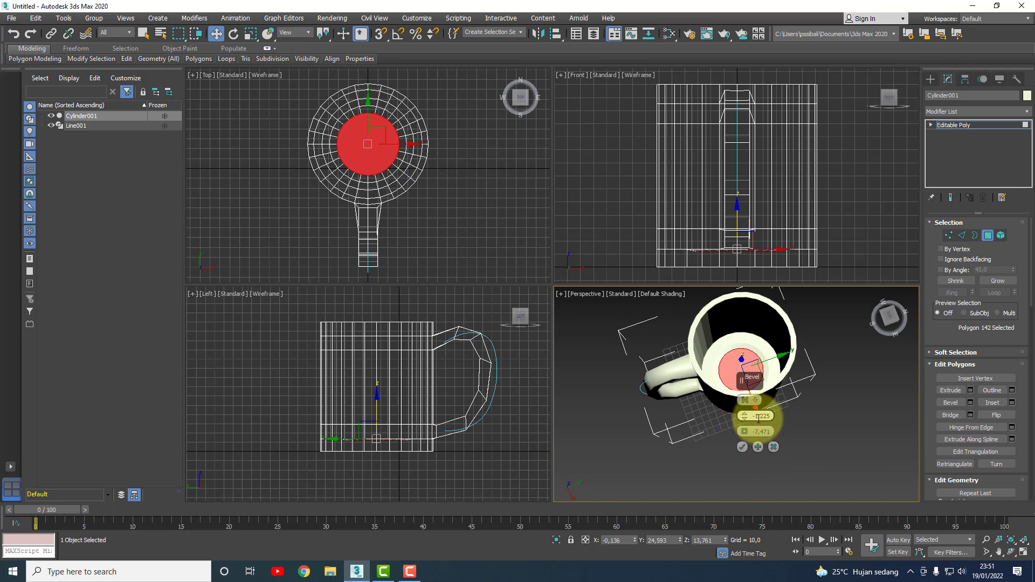
double_click(758, 416)
type("0,0")
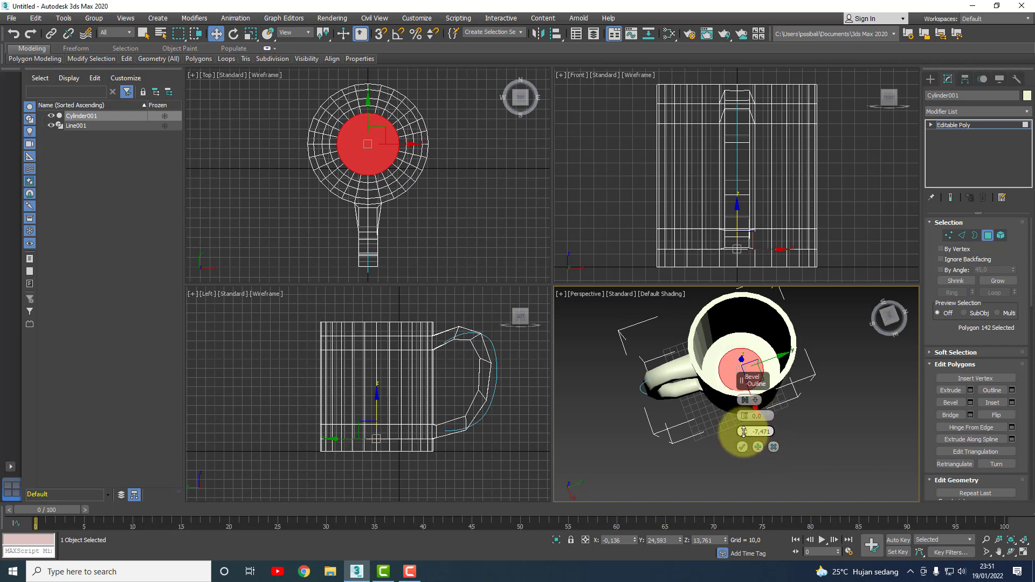
left_click_drag(744, 433, 749, 456)
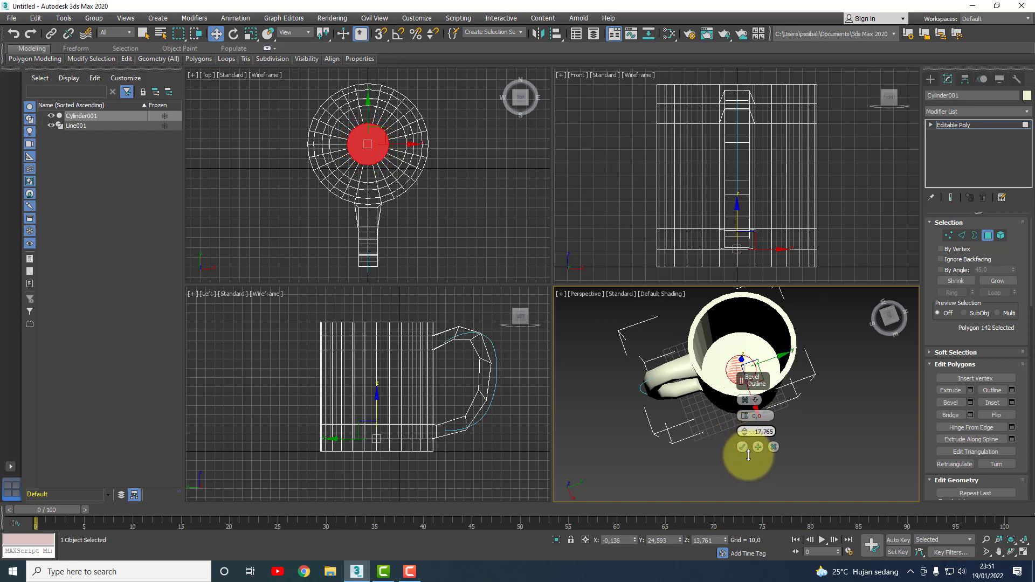
left_click(742, 446)
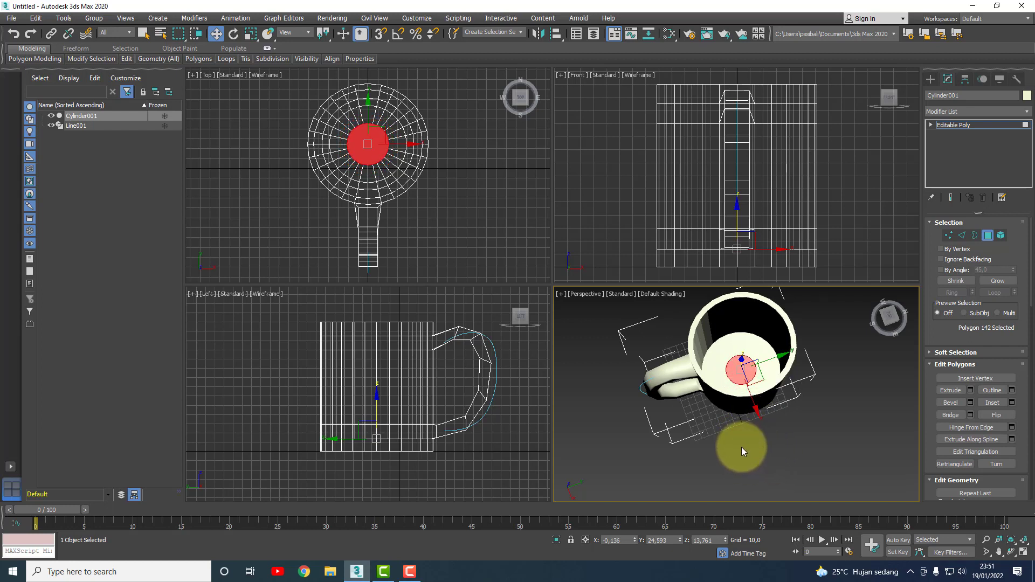
left_click(837, 444)
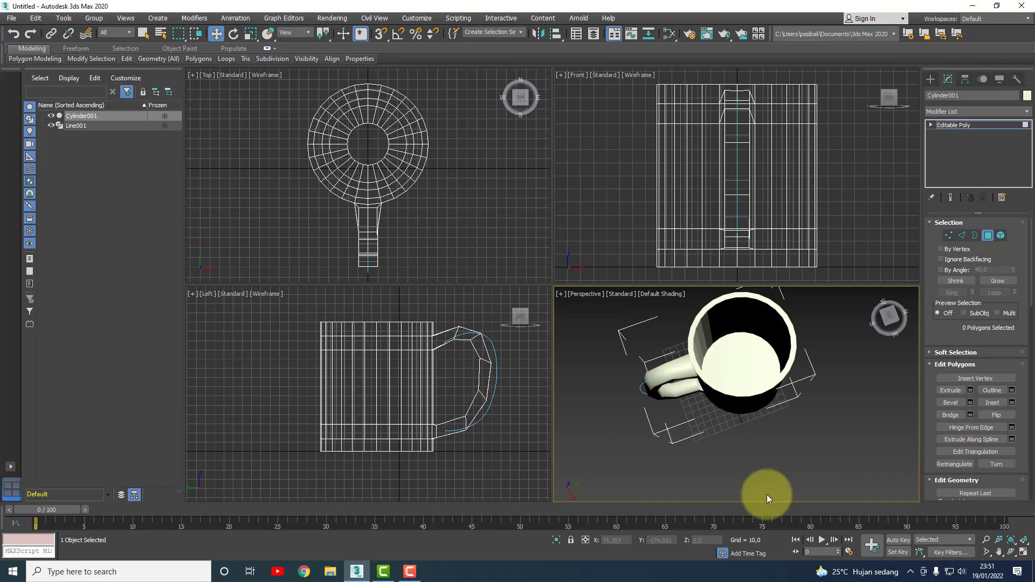
Step: Select the mug's bottom cap and trial a bevel at about -2,569 outline, then cancel it
left_click(1010, 551)
mouse_move(745, 392)
left_mouse_down()
mouse_move(746, 354)
mouse_move(764, 342)
mouse_move(718, 428)
mouse_move(748, 419)
mouse_move(654, 444)
mouse_move(797, 381)
mouse_move(786, 397)
mouse_move(743, 410)
mouse_move(776, 379)
mouse_move(762, 381)
mouse_move(762, 411)
mouse_move(767, 353)
mouse_move(735, 364)
mouse_move(744, 378)
mouse_move(861, 387)
left_mouse_up()
key("w")
left_click(756, 383)
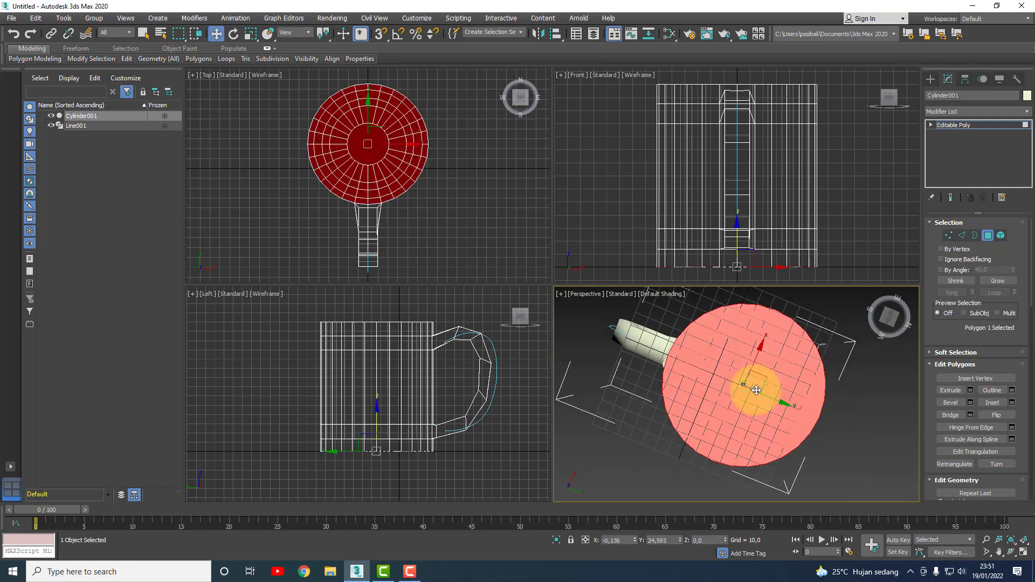
left_click(971, 402)
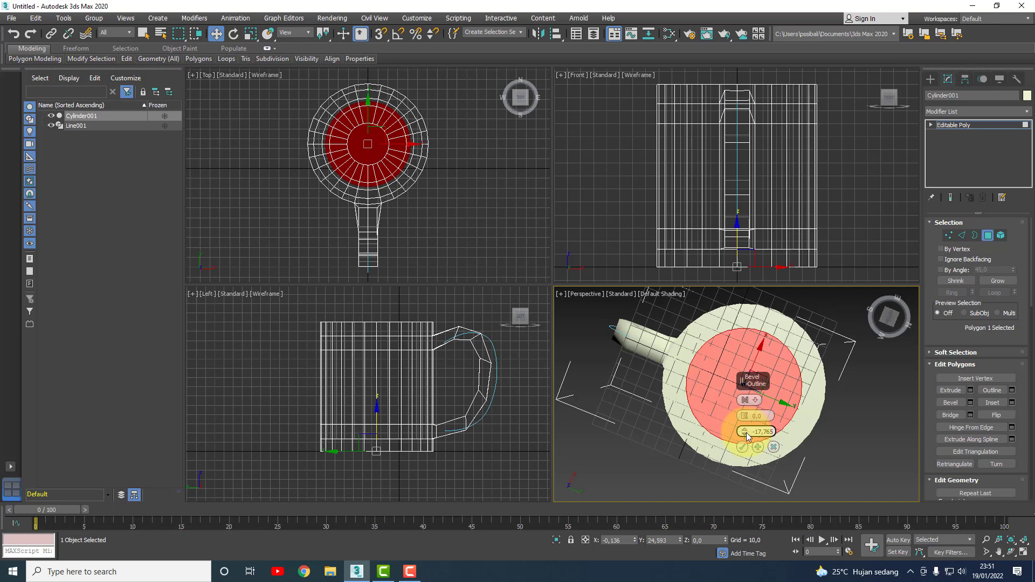
left_click_drag(747, 436, 750, 413)
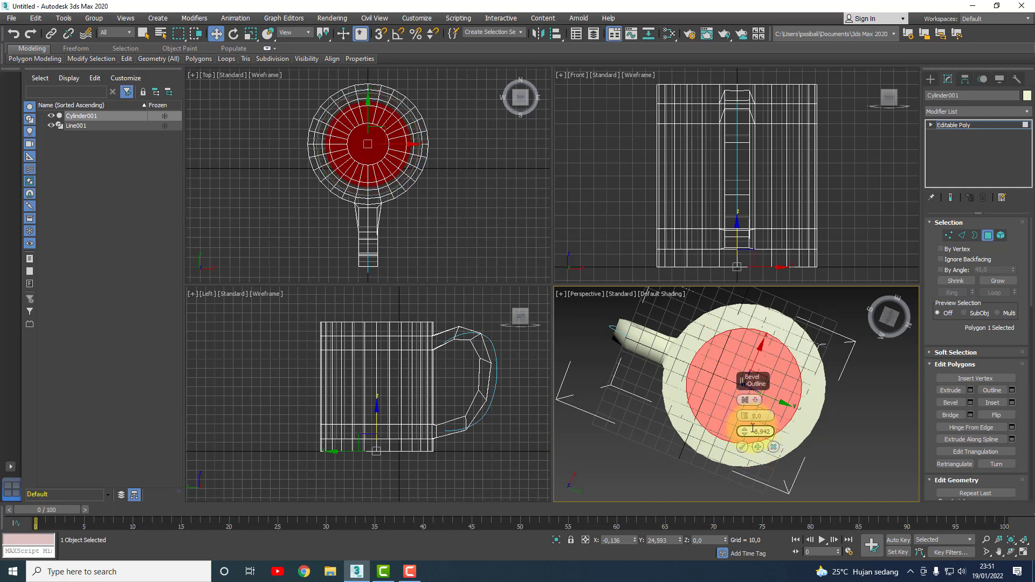
left_click_drag(746, 436, 755, 418)
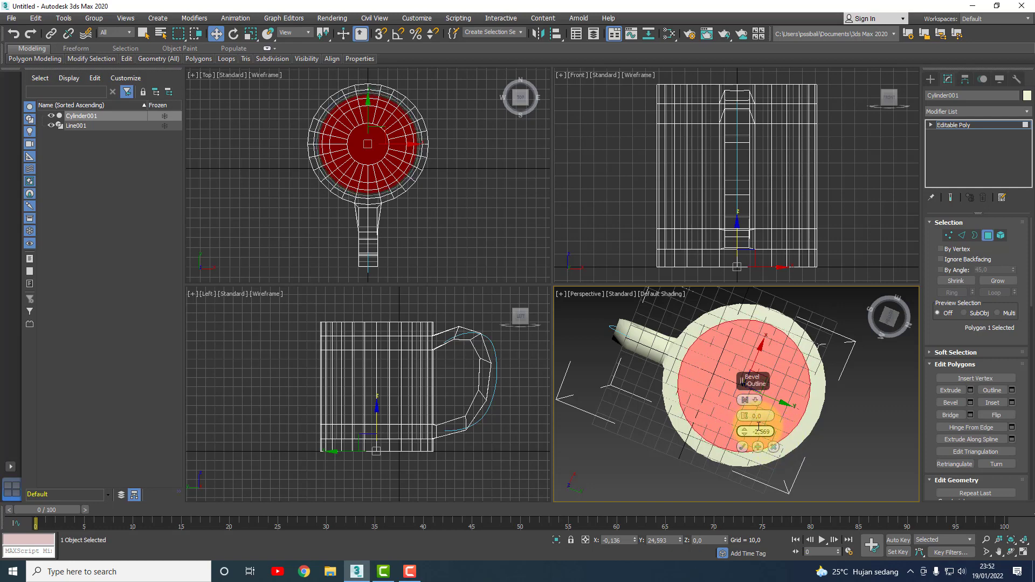
left_click_drag(755, 419, 747, 435)
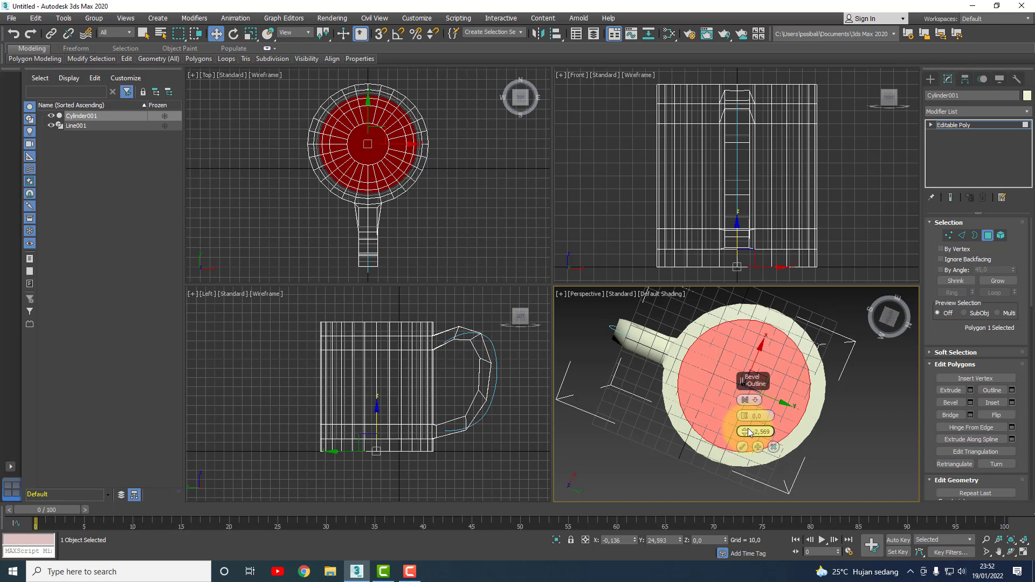
left_click(774, 446)
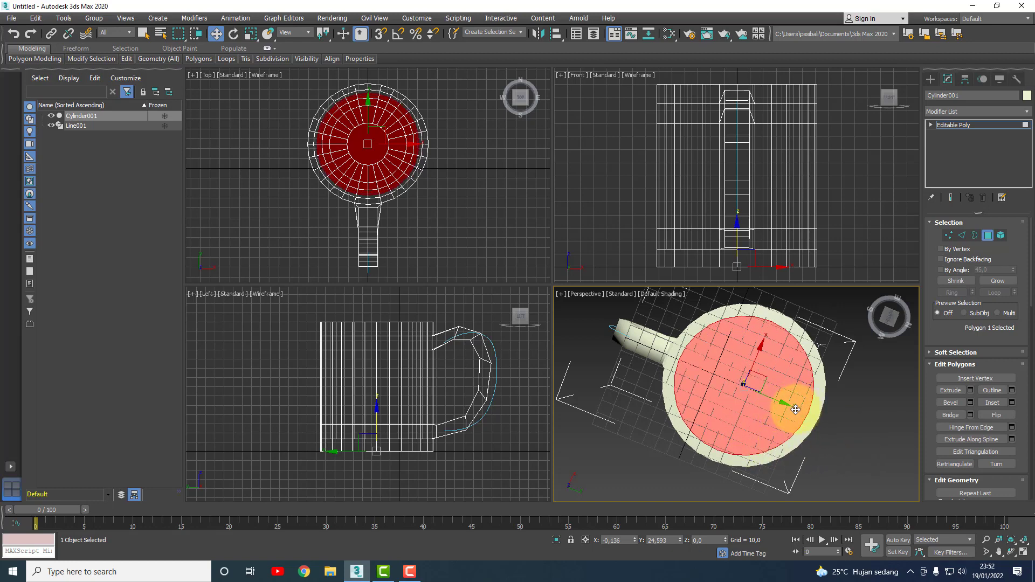
Step: Bevel the bottom cap at Height 3,0, then preview another at Height 0 with -7,471 outline
left_click(970, 404)
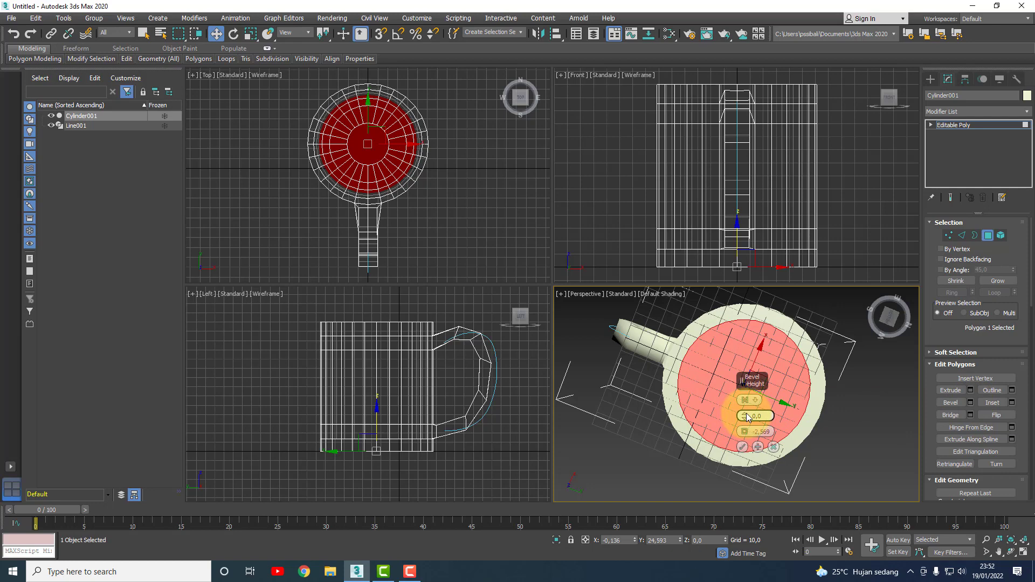
left_click_drag(745, 415, 748, 407)
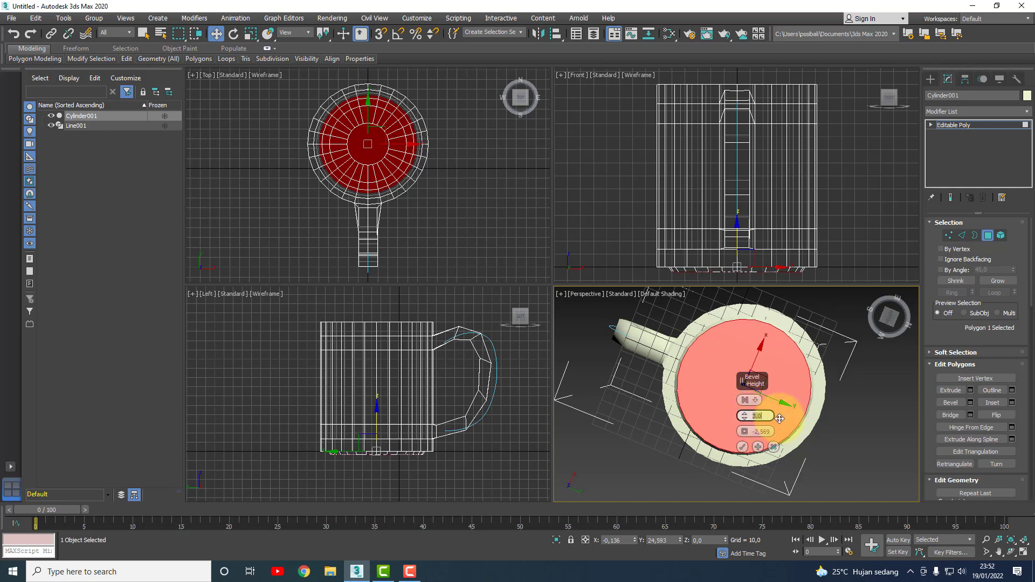
left_click_drag(744, 431, 748, 428)
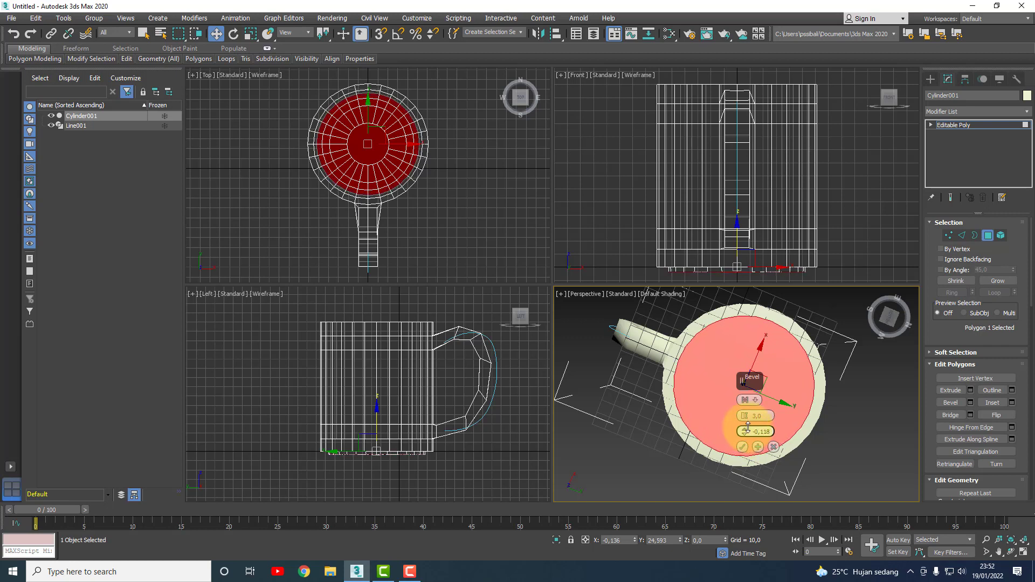
left_click(758, 447)
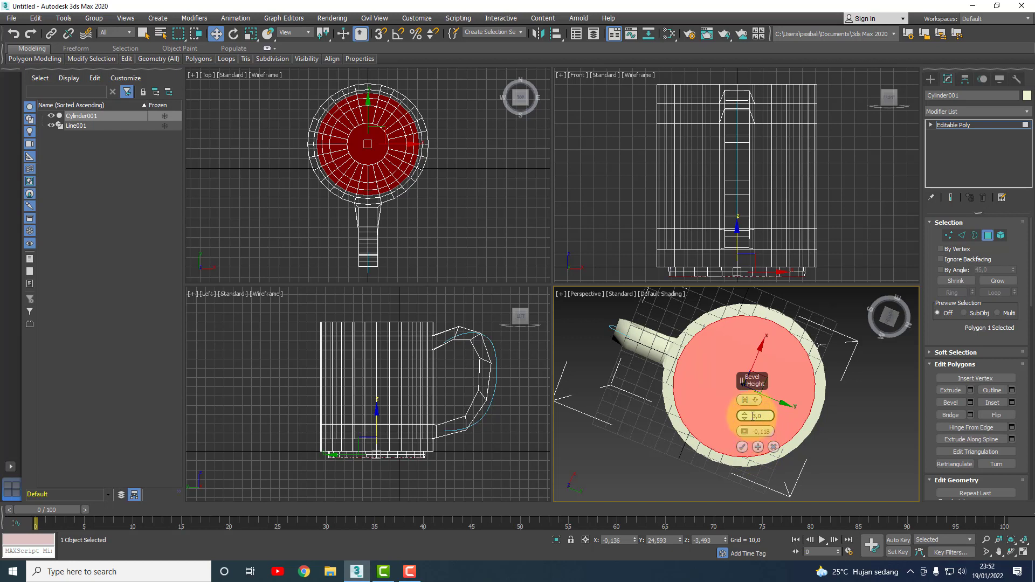
left_click_drag(753, 416, 773, 415)
type("0")
key("Return")
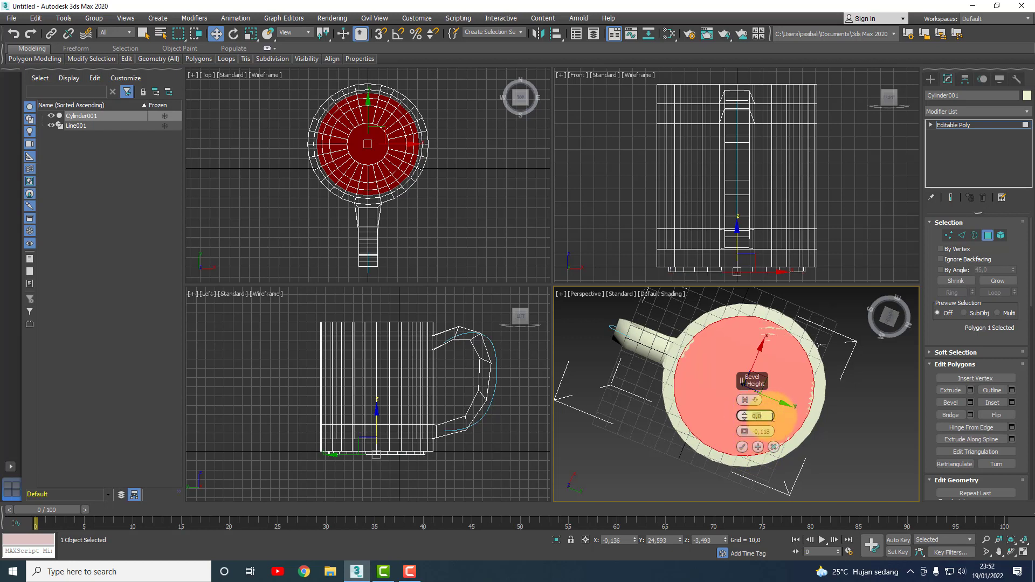
left_click_drag(747, 435, 748, 447)
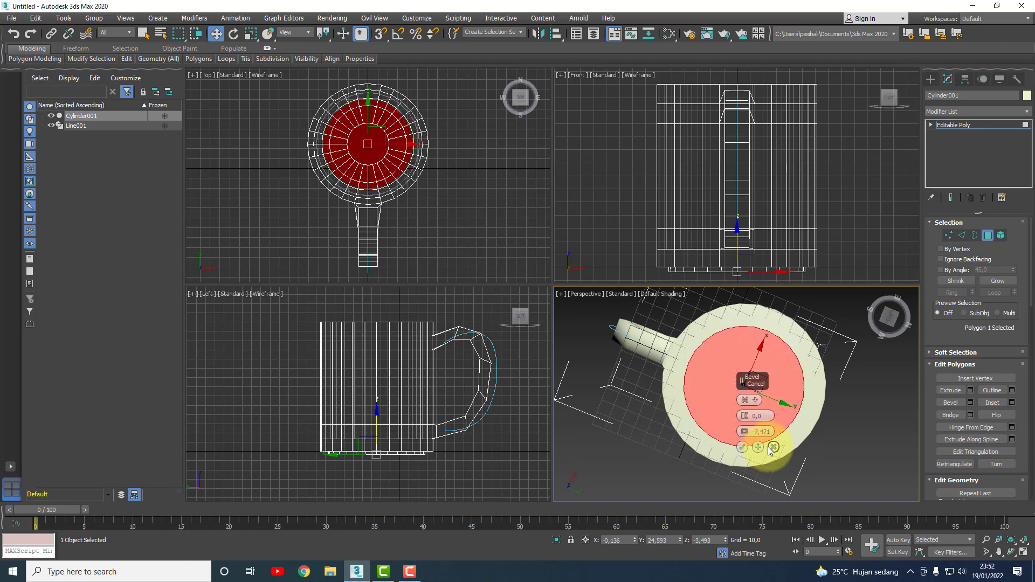
Step: Add a second bevel sinking the face about -6 with a roughly -1.47 outline, then deselect
left_click(758, 446)
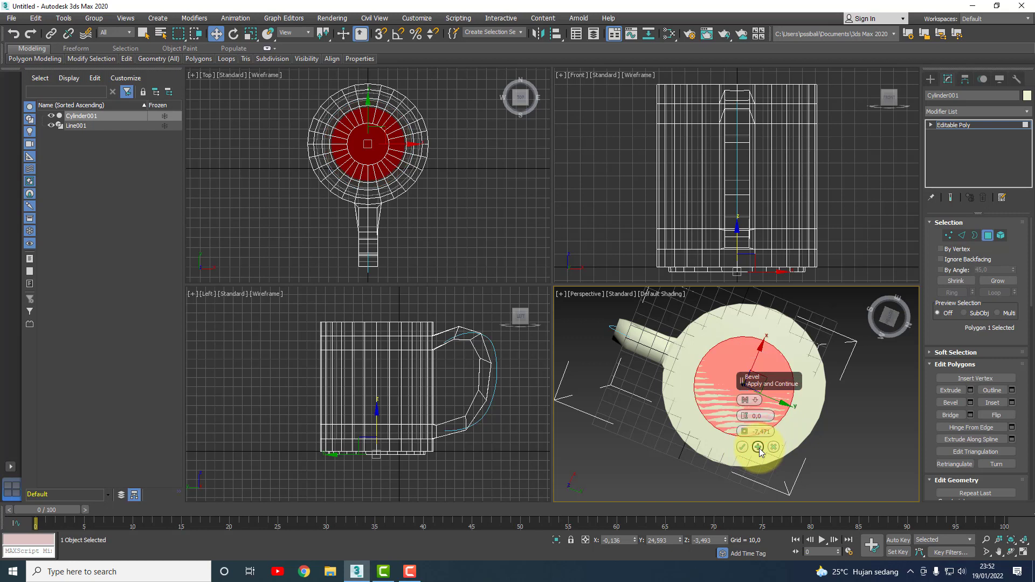
left_click(745, 416)
mouse_move(745, 418)
left_mouse_down()
mouse_move(749, 440)
mouse_move(750, 422)
left_mouse_up()
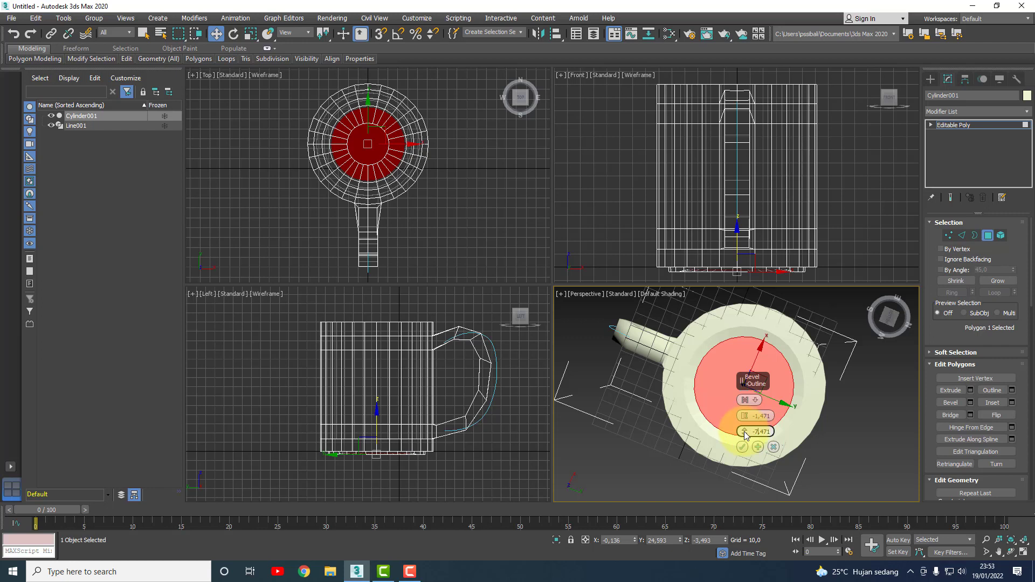
left_click_drag(746, 435, 753, 428)
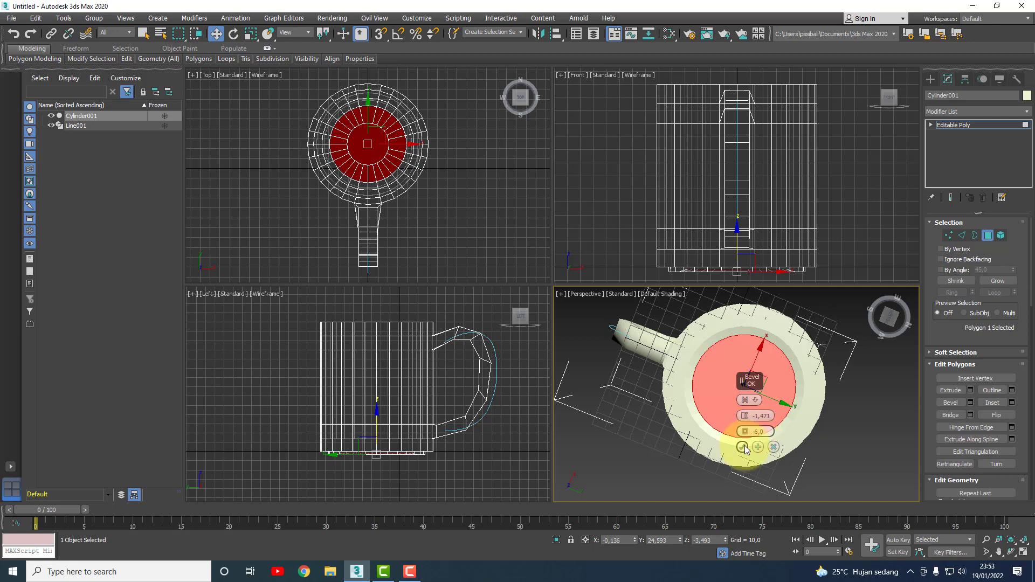
left_click(743, 447)
left_click(867, 461)
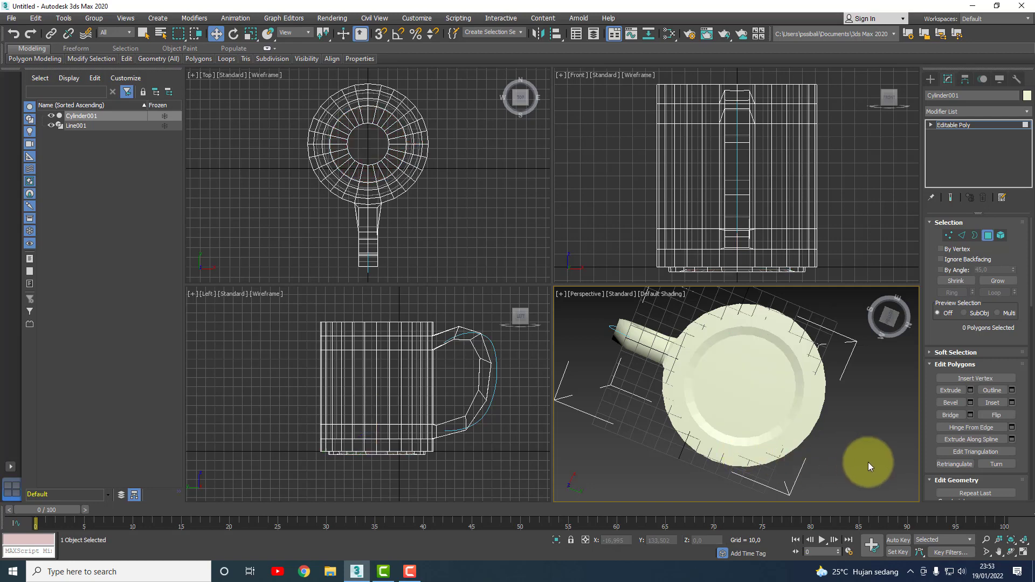
Step: Orbit to the mug's base, activate the Left view and enter Vertex mode
left_click(1011, 551)
mouse_move(758, 381)
left_mouse_down()
mouse_move(735, 412)
mouse_move(735, 439)
mouse_move(739, 450)
mouse_move(749, 430)
mouse_move(739, 383)
mouse_move(745, 390)
mouse_move(785, 363)
mouse_move(774, 454)
mouse_move(774, 432)
mouse_move(759, 481)
mouse_move(790, 432)
mouse_move(789, 478)
left_mouse_up()
left_click_drag(423, 469, 429, 456)
right_click(430, 456)
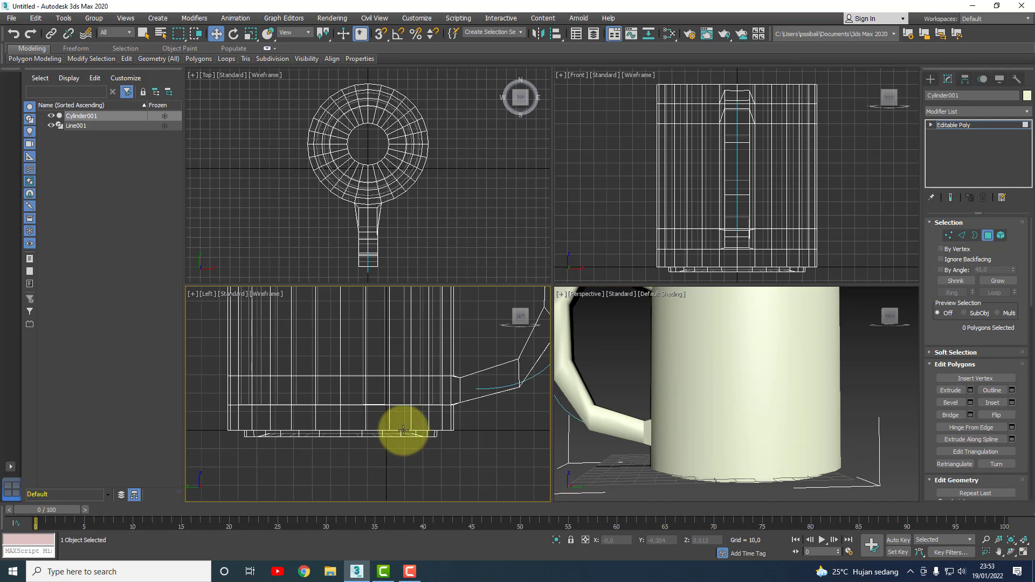
left_click_drag(948, 222, 934, 250)
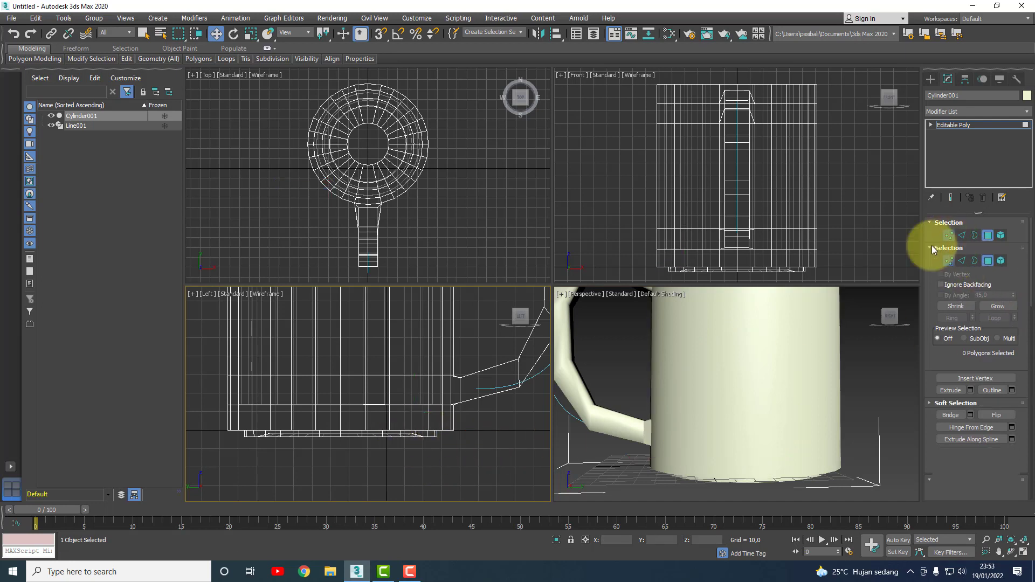
key("1")
scroll(243, 429, "up", 2)
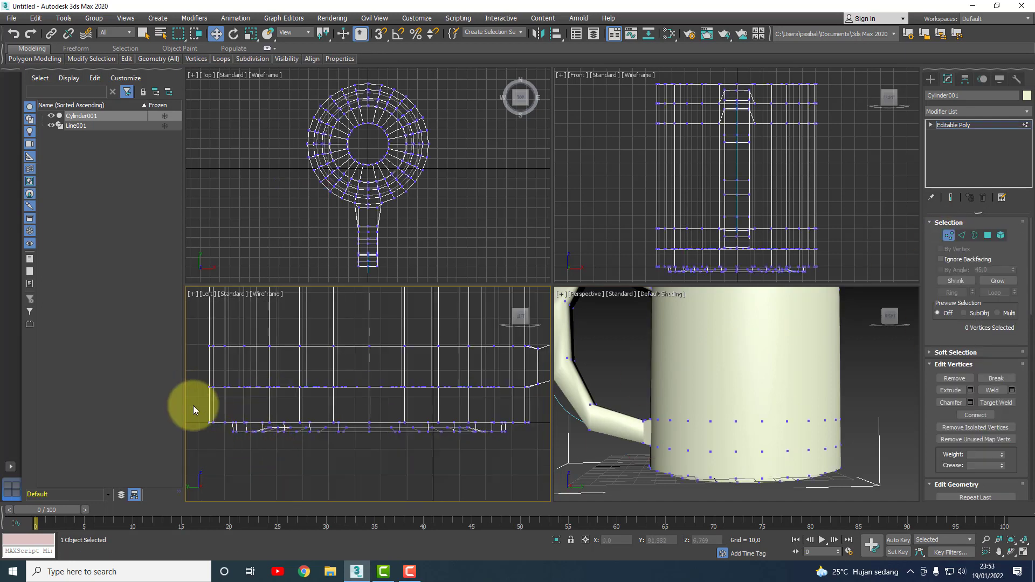
left_click_drag(383, 414, 550, 428)
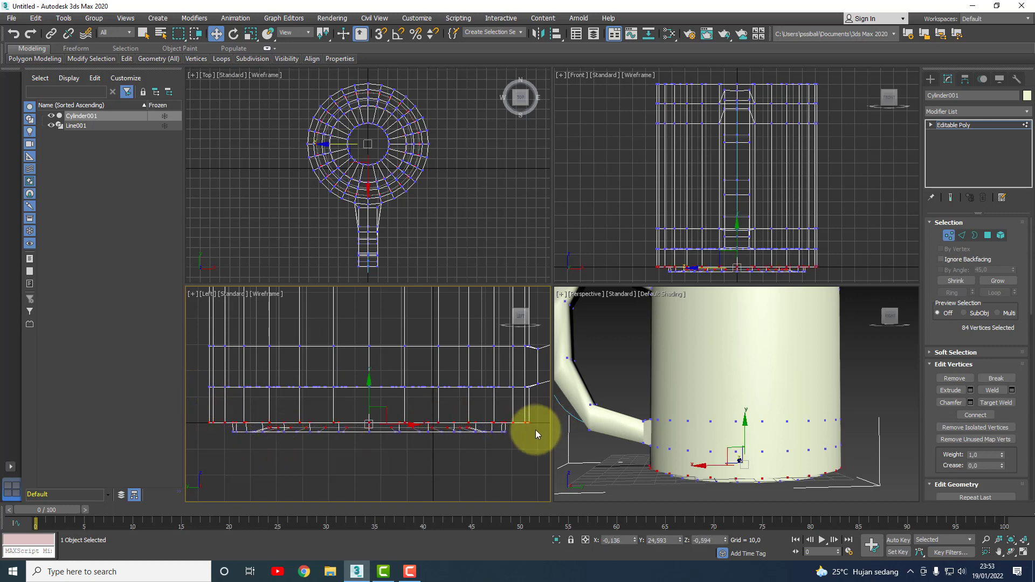
left_click_drag(194, 405, 542, 430)
left_click(525, 444)
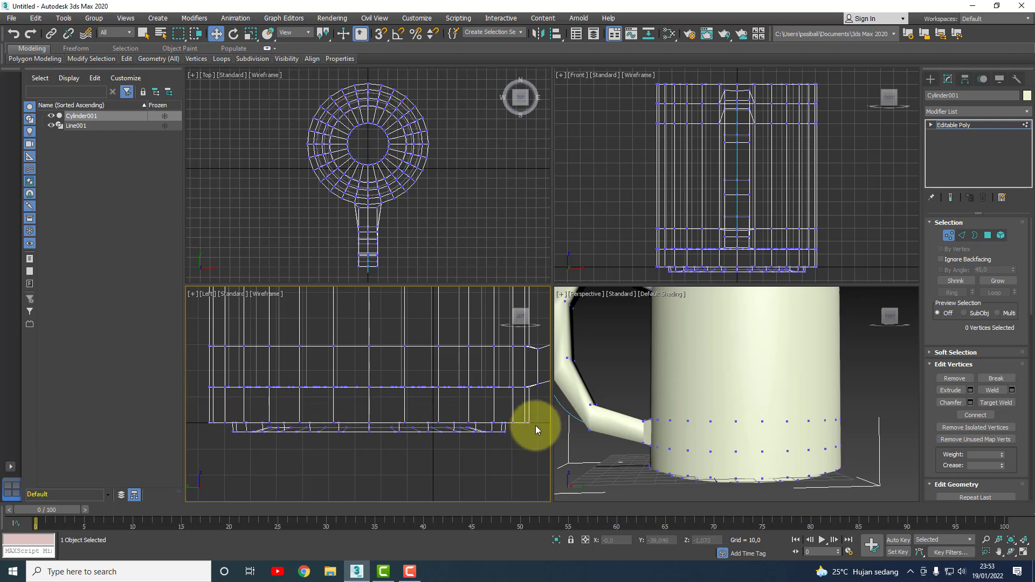
scroll(534, 423, "up", 2)
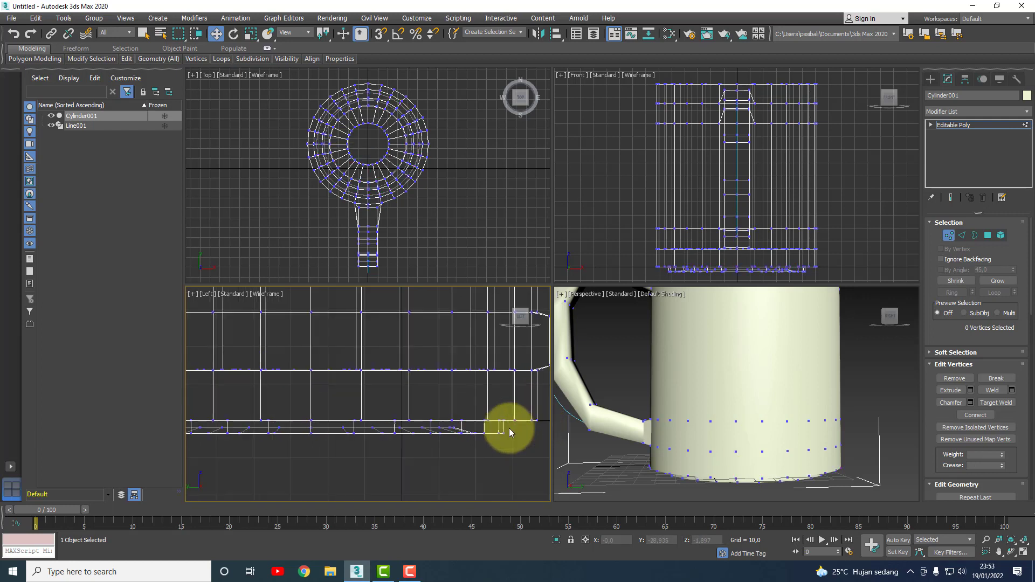
Step: Maximize the Left view and uniformly scale the lowest vertex ring inward to taper the base
left_click(1023, 552)
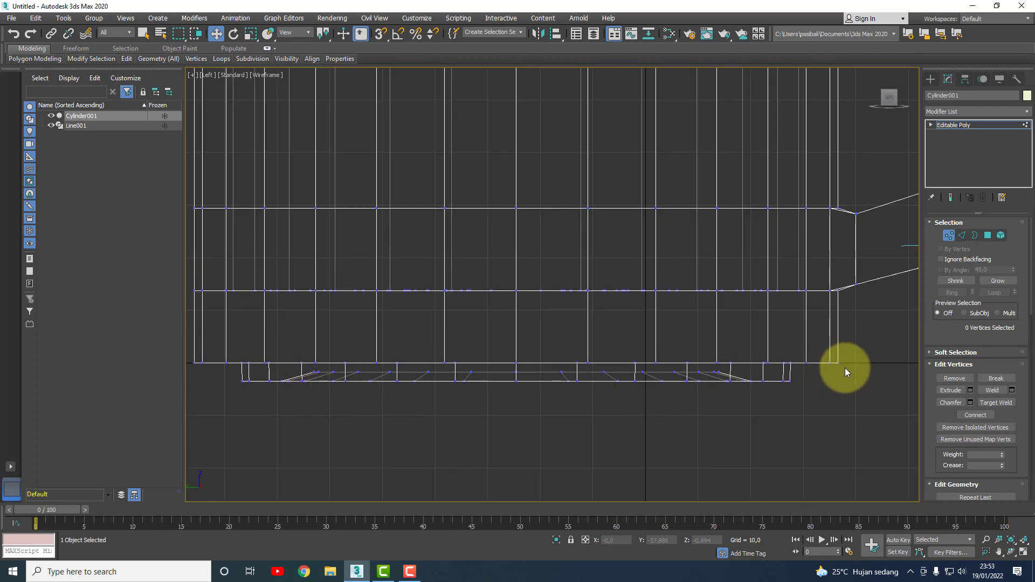
left_click_drag(845, 366, 554, 341)
left_click_drag(312, 353, 190, 344)
scroll(485, 318, "down", 3)
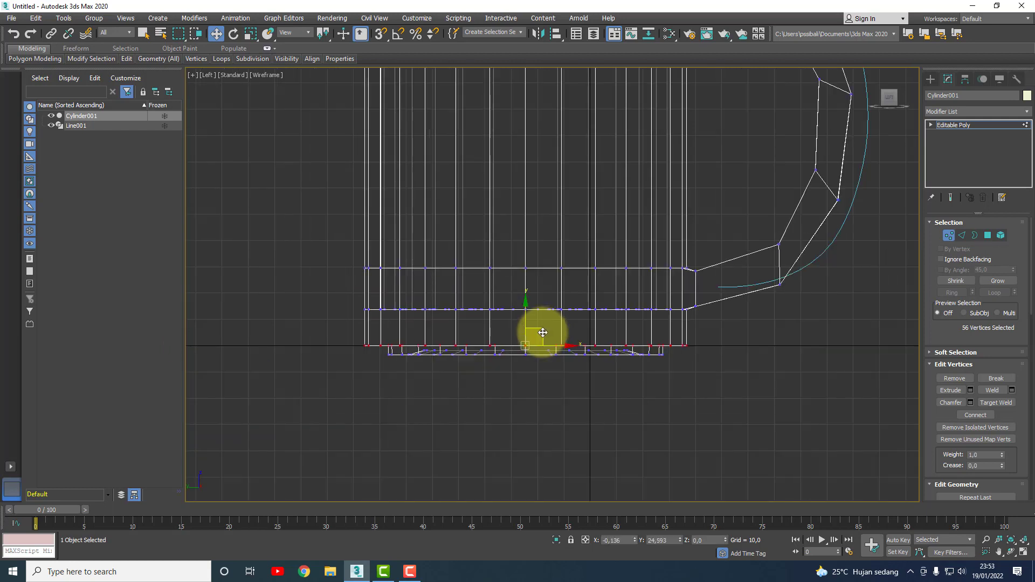
left_click(250, 34)
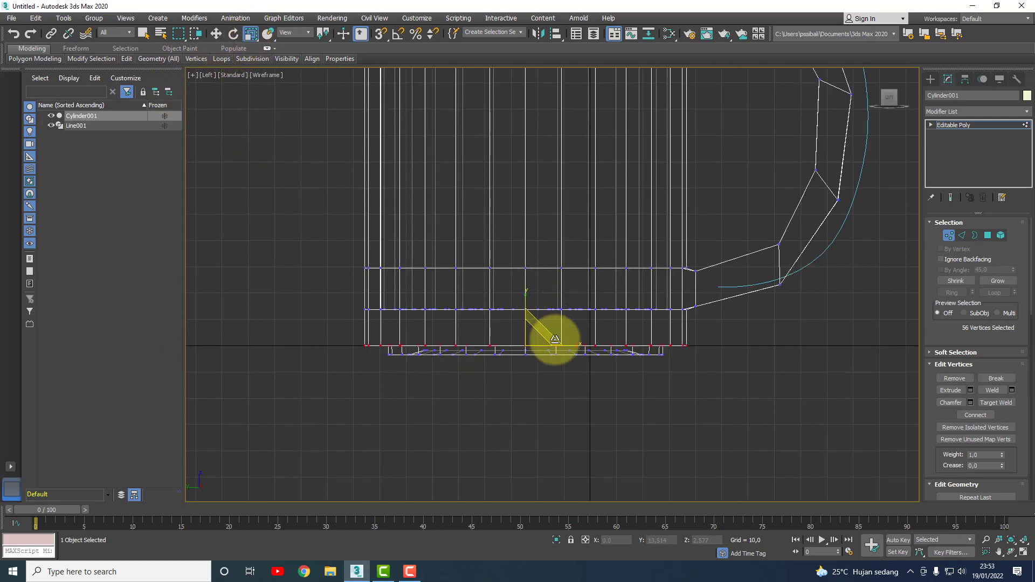
left_click_drag(544, 340, 529, 342)
left_click(663, 384)
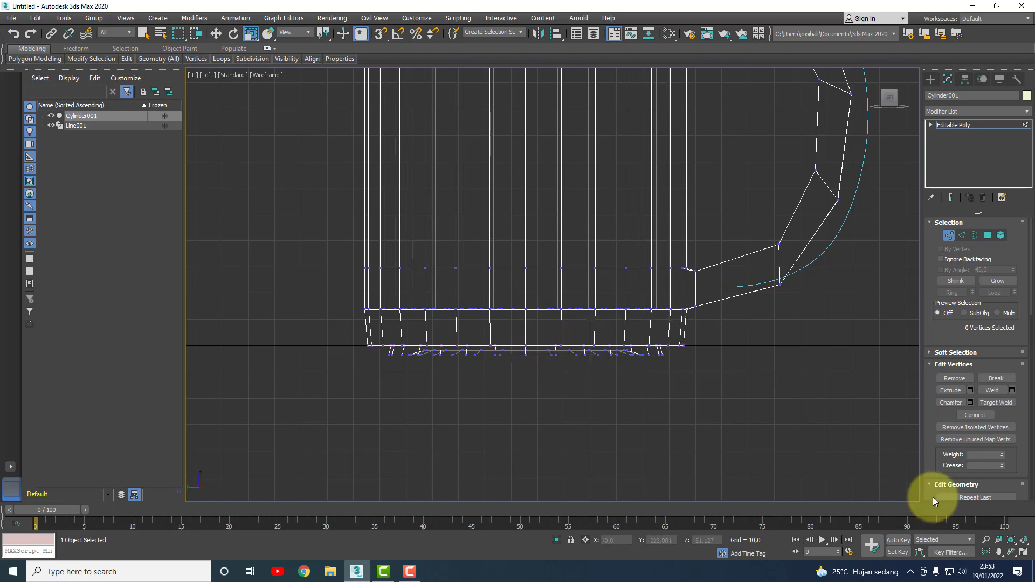
left_click(1021, 553)
Step: Ring-select the mug's vertical base edges and preview Connect with 3 segments, then cancel it
left_click(873, 426)
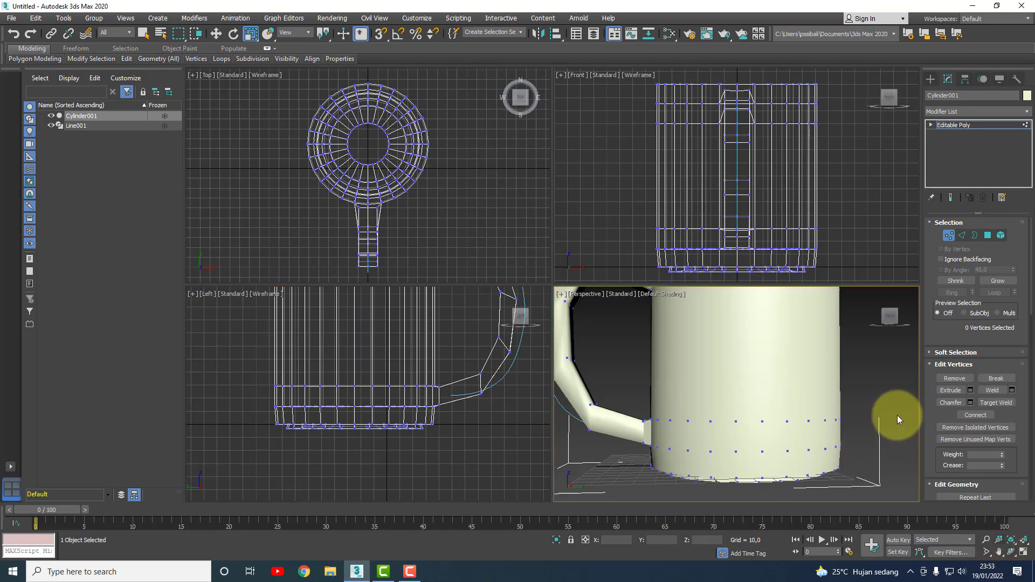
left_click(962, 236)
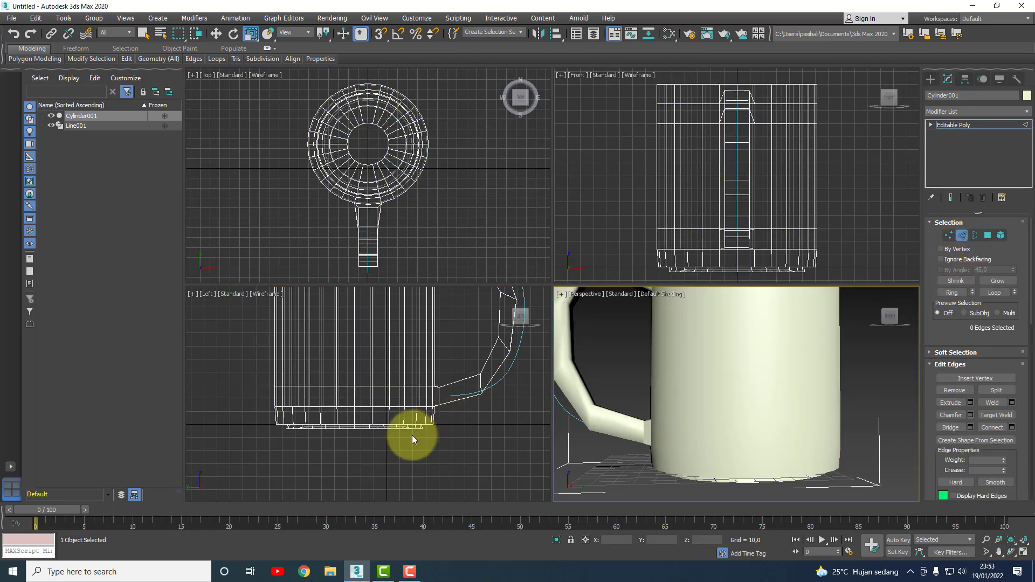
left_click(373, 419)
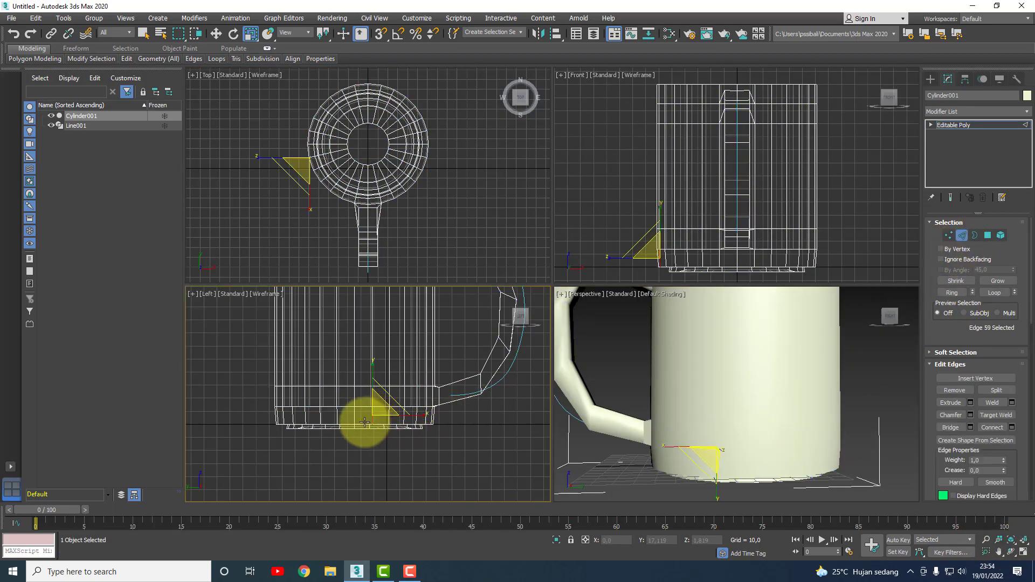
left_click(352, 417, "shift")
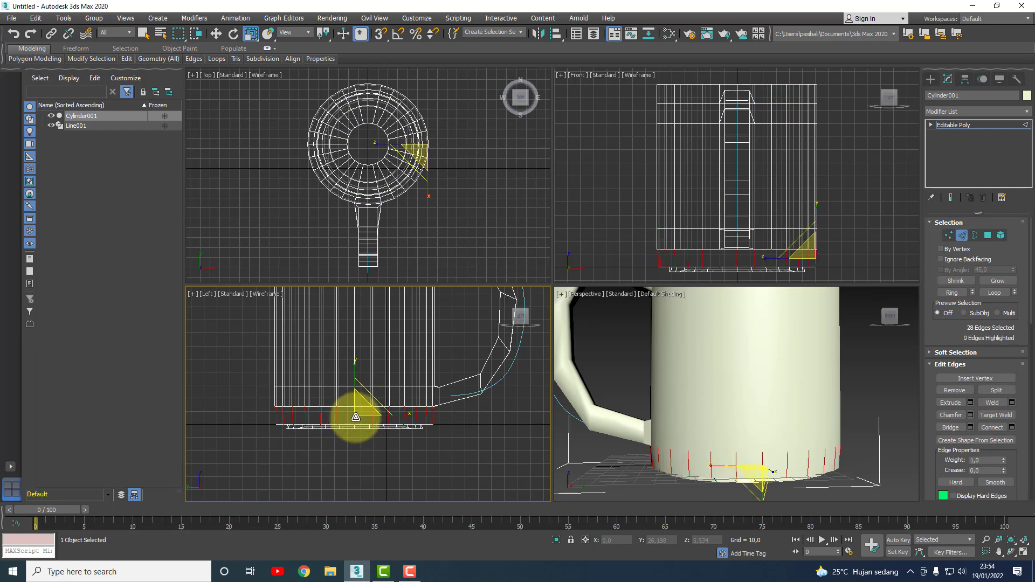
left_click(1011, 428)
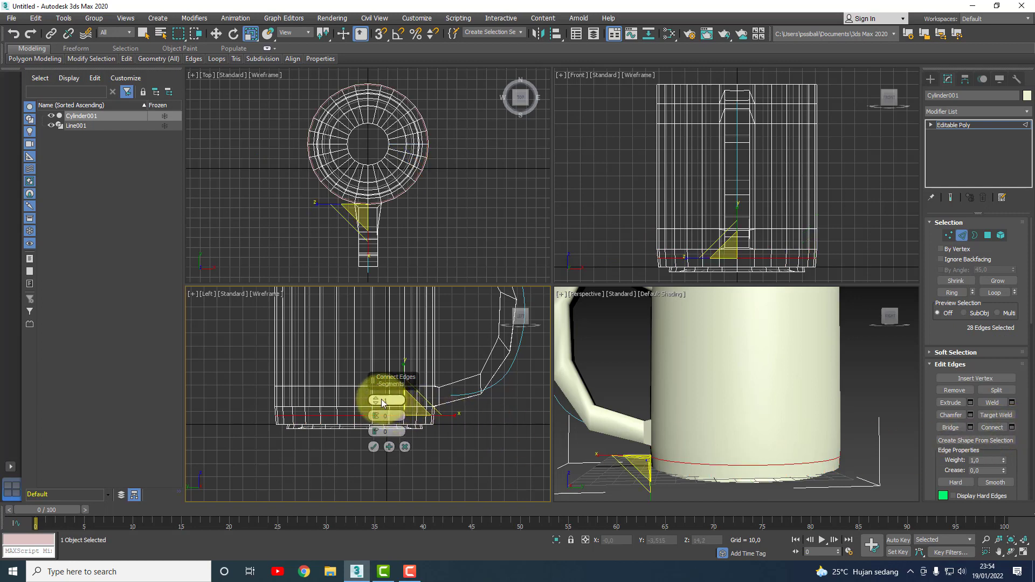
left_click_drag(375, 401, 374, 399)
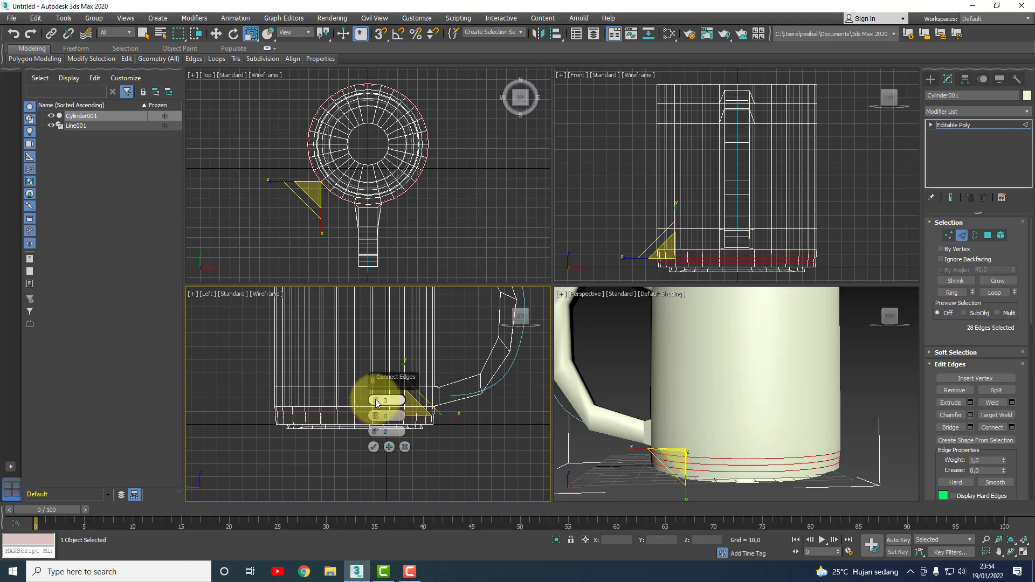
left_click(216, 33)
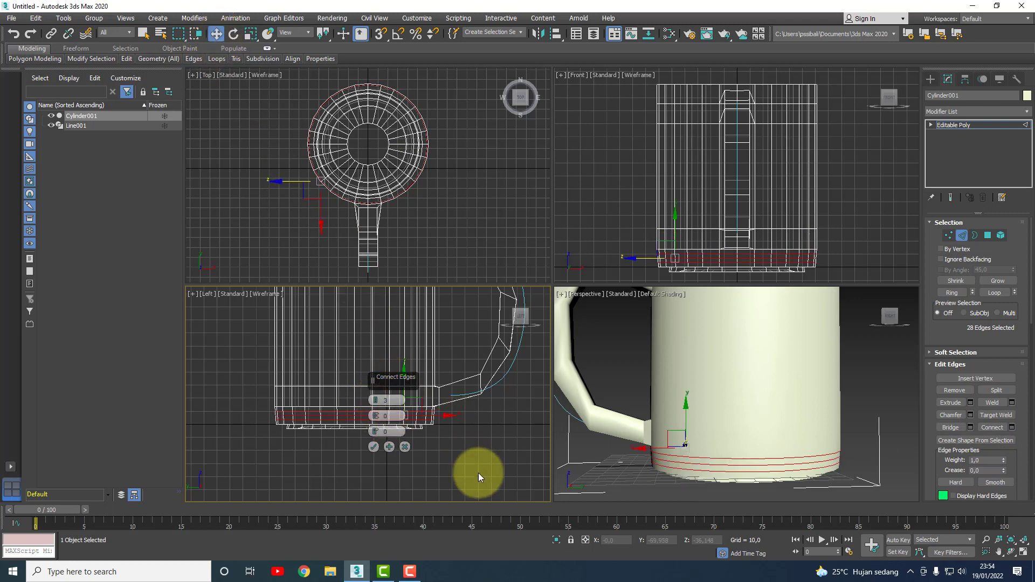
left_click(699, 471)
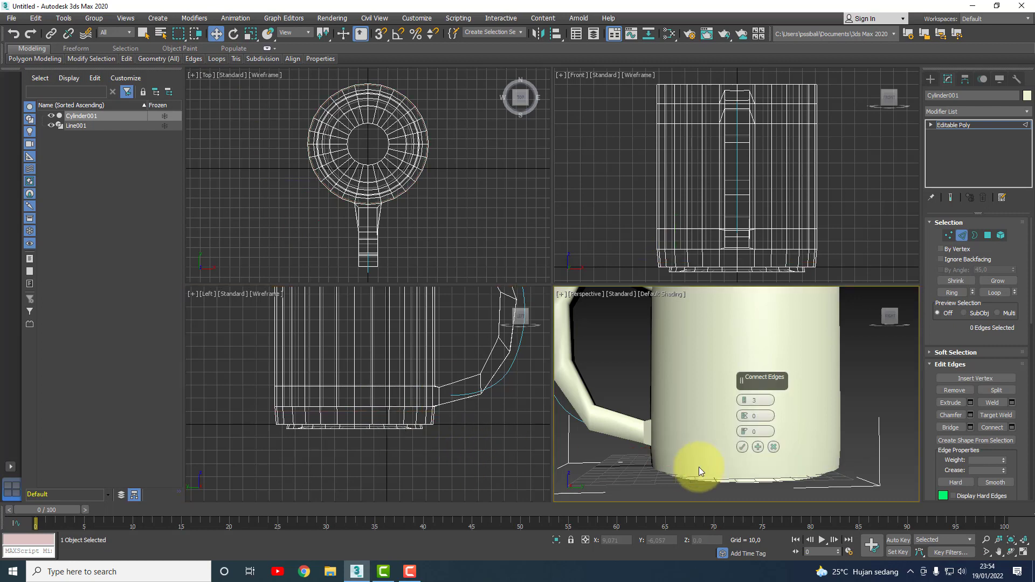
left_click(743, 446)
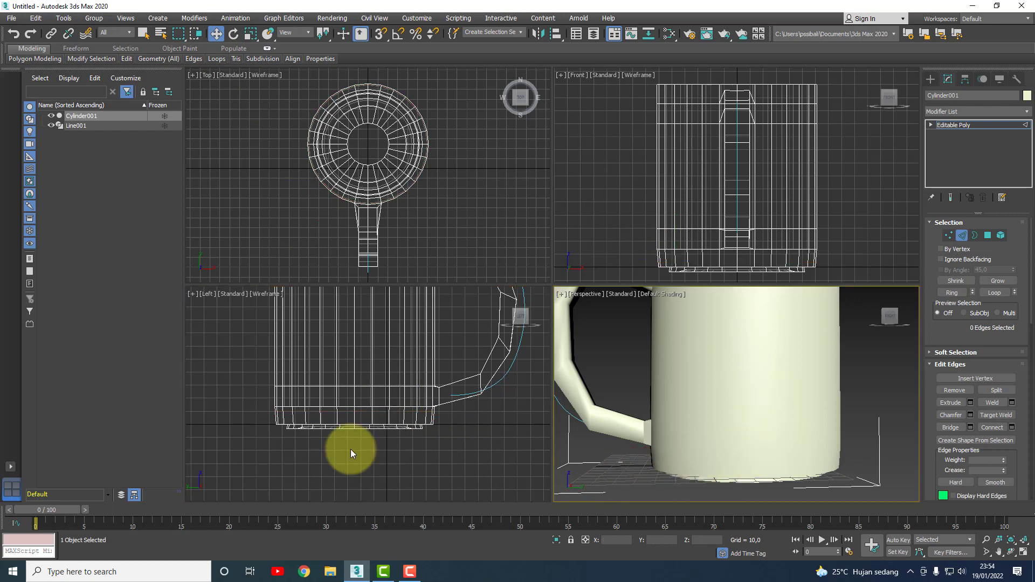
left_click(354, 415)
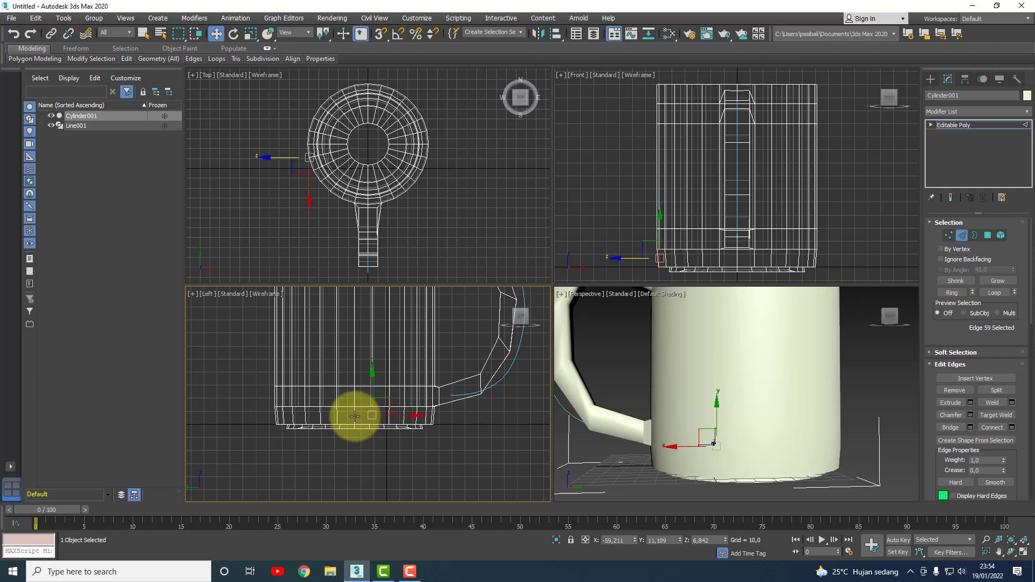
Step: Ring-select the base edges, connect them with 2 segments, and slide the new loops down
key("ctrl+shift")
right_click(393, 451)
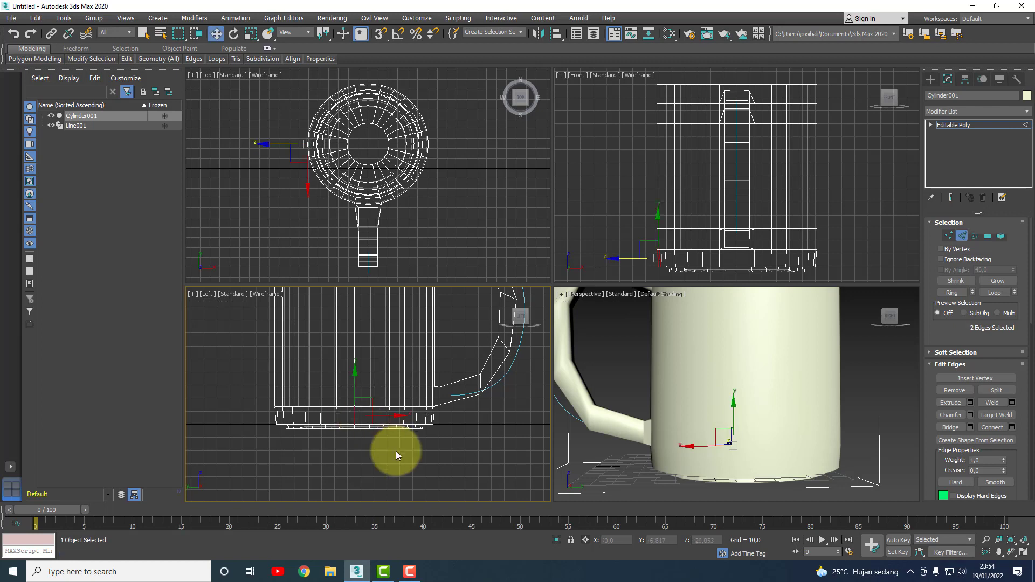
left_click(372, 439)
left_click(337, 415)
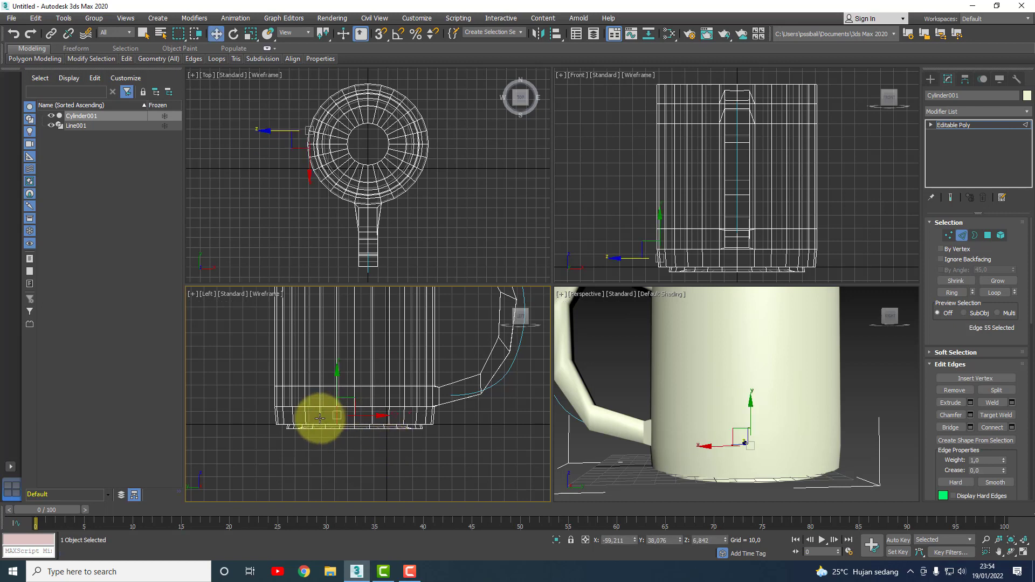
key("alt+r")
left_click(320, 418, "ctrl")
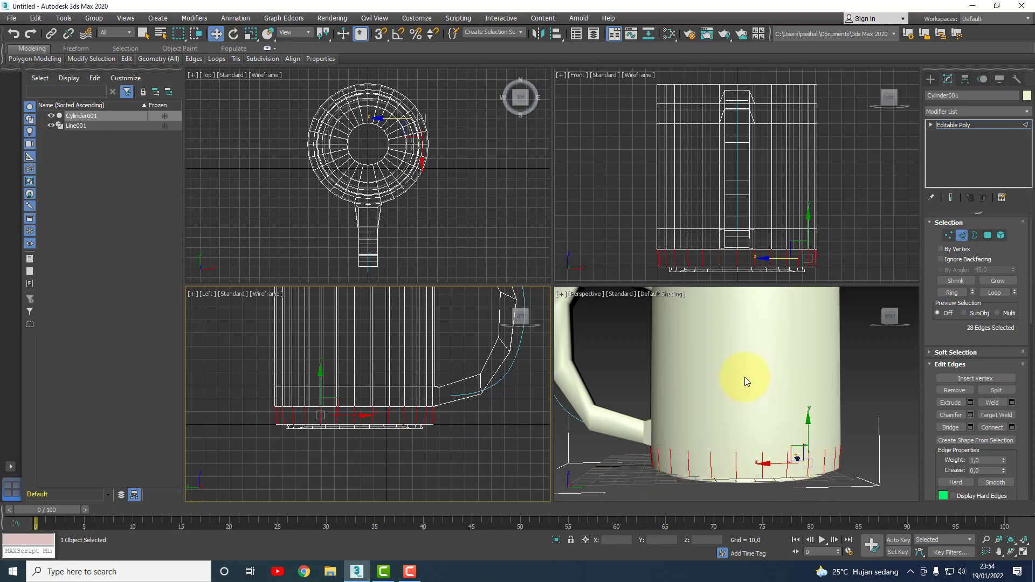
left_click(1012, 429)
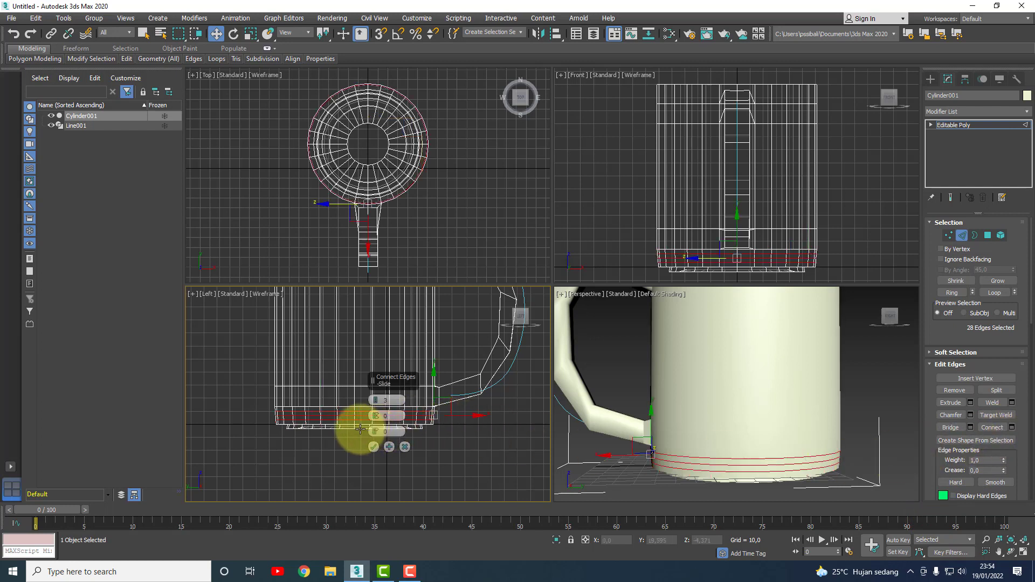
left_click(375, 404)
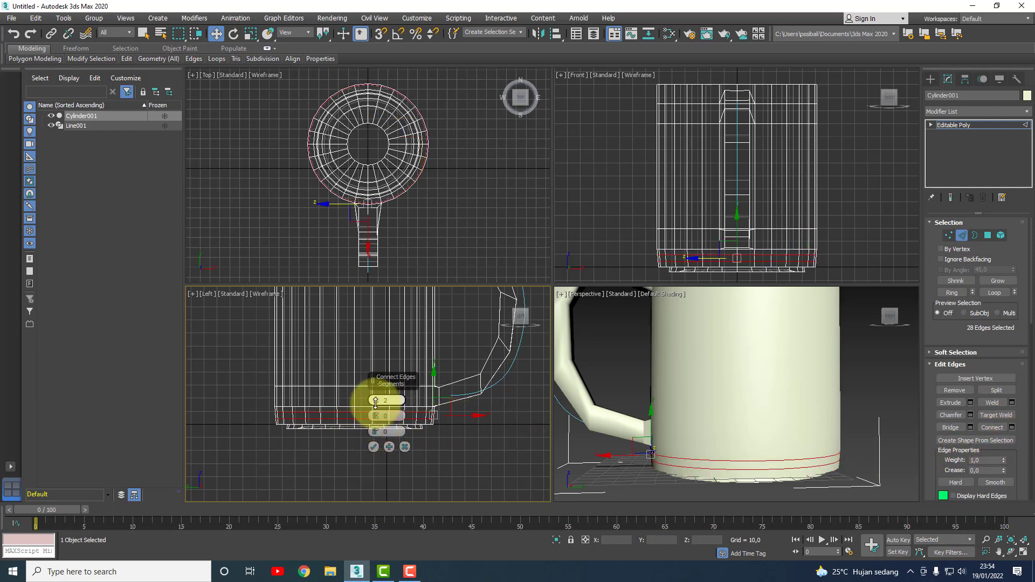
left_click(374, 446)
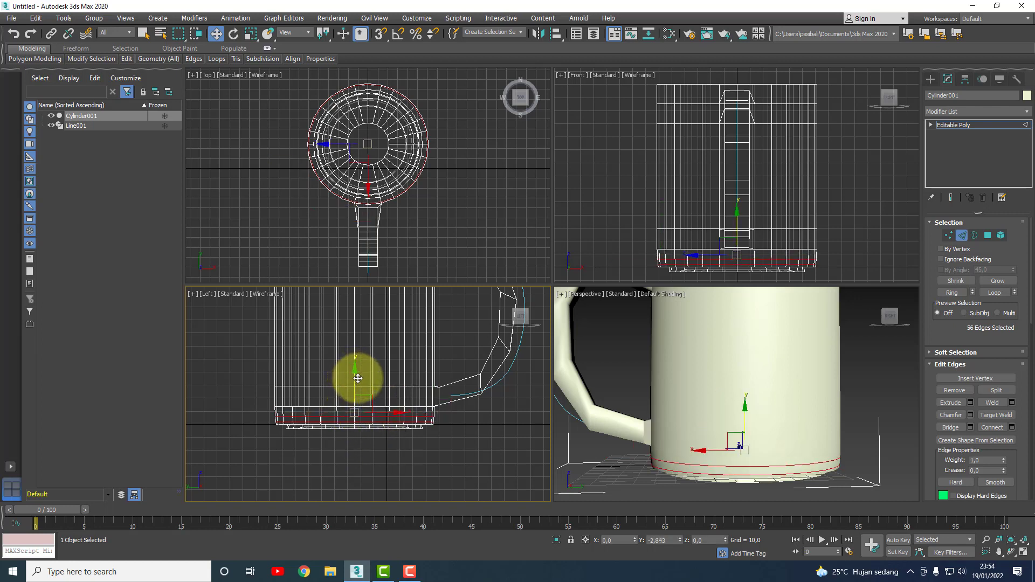
left_click_drag(355, 379, 360, 385)
Step: Orbit, zoom and pan the Perspective view to frame the mug's open top and inner wall
left_click(468, 454)
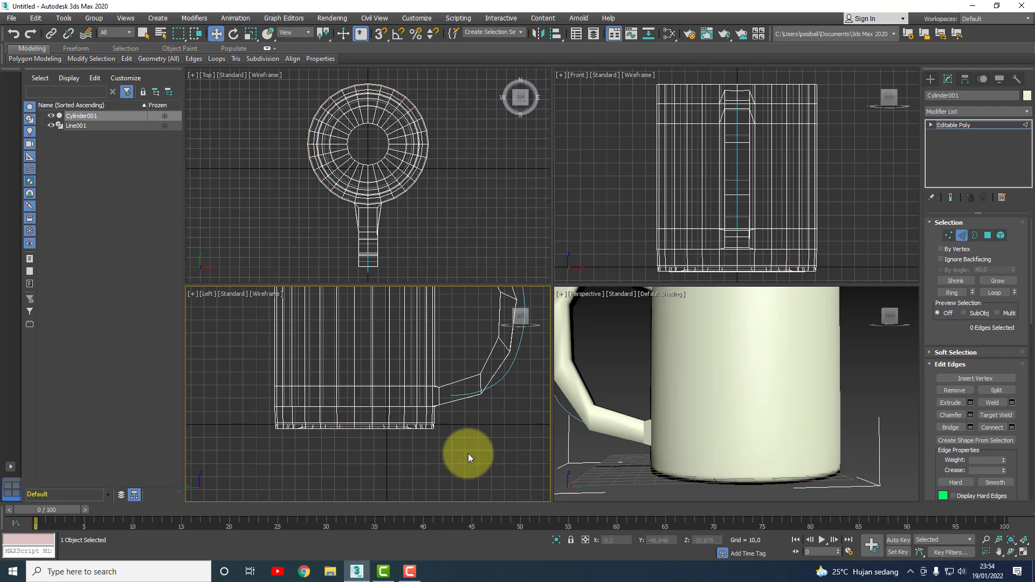
left_click(1012, 554)
mouse_move(746, 469)
left_mouse_down()
mouse_move(739, 415)
mouse_move(705, 451)
left_mouse_up()
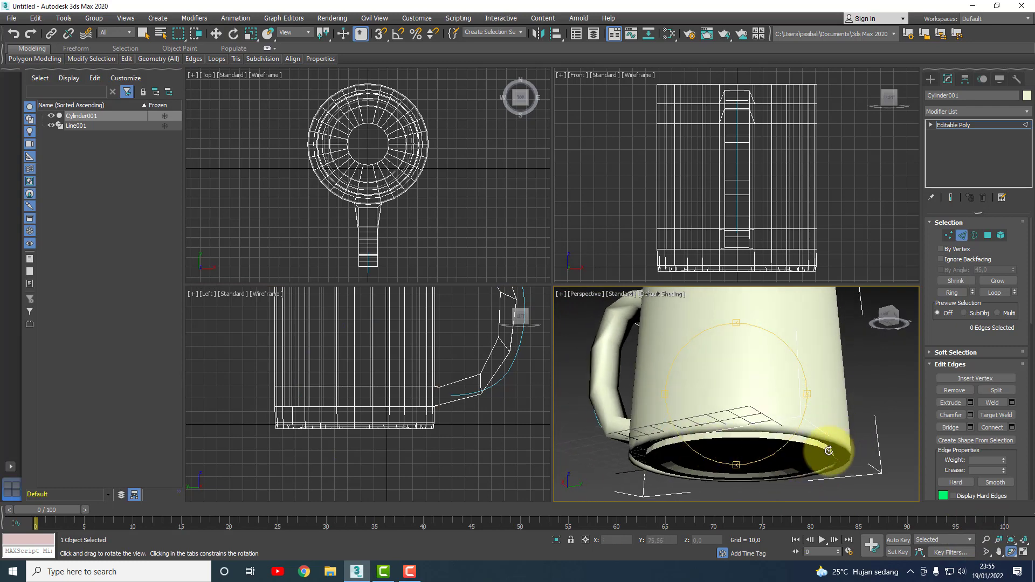
mouse_move(755, 411)
left_mouse_down()
mouse_move(770, 443)
mouse_move(769, 330)
mouse_move(781, 337)
mouse_move(775, 394)
mouse_move(785, 393)
mouse_move(790, 347)
left_mouse_up()
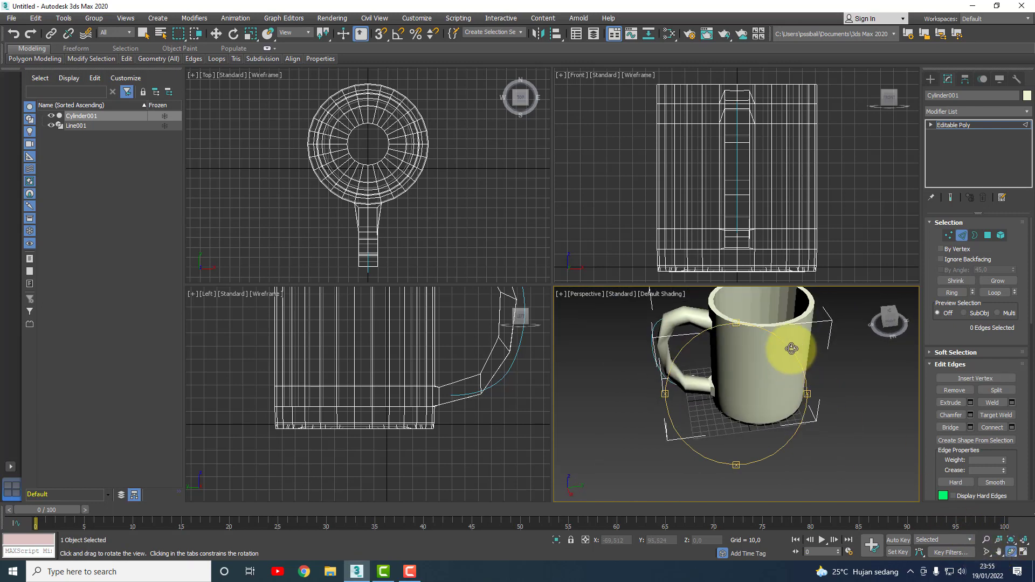
scroll(798, 377, "up", 5)
left_click(1000, 551)
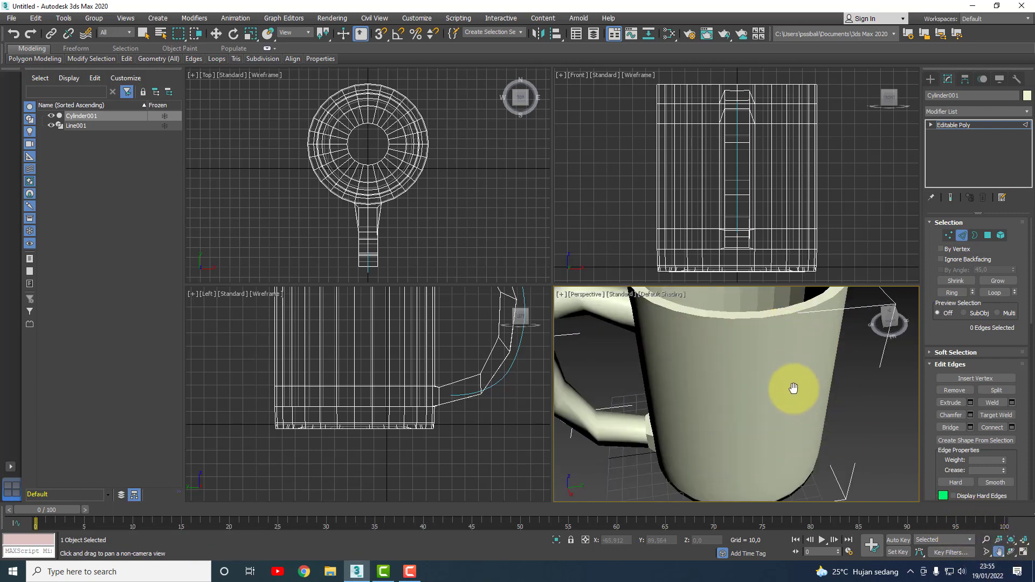
left_click_drag(798, 388, 759, 464)
right_click(734, 376)
left_click(714, 353)
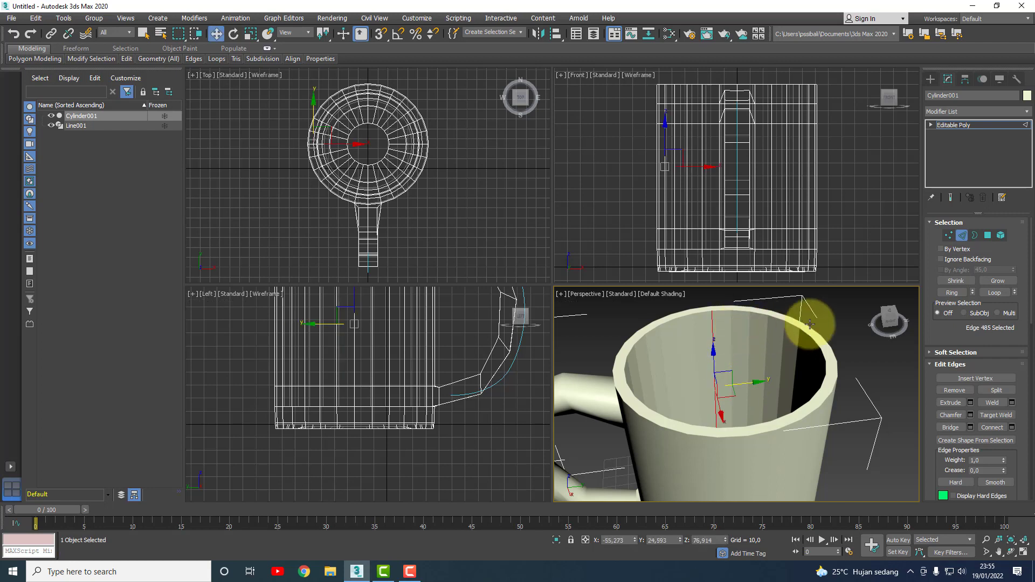
Step: Try Point To Point edge path selections inside the mug, then clear them
left_click(789, 326)
left_click(713, 332)
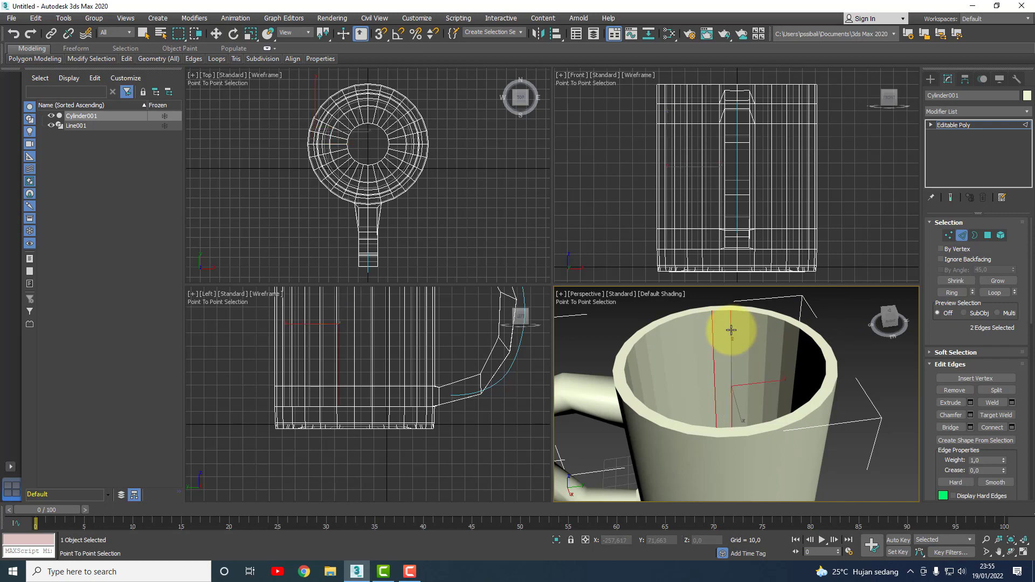
left_click(731, 328)
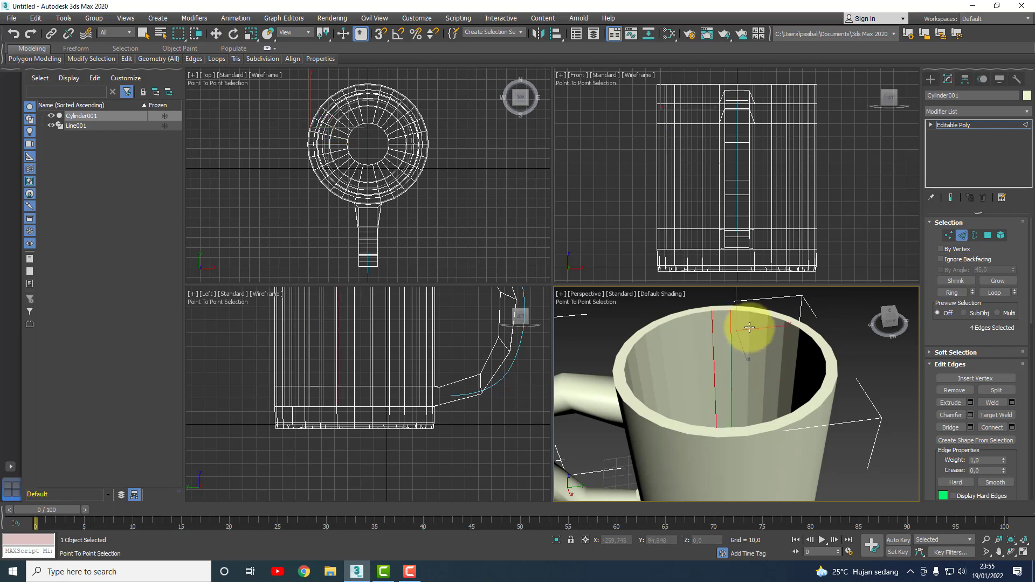
key("w")
left_click(697, 334, "ctrl")
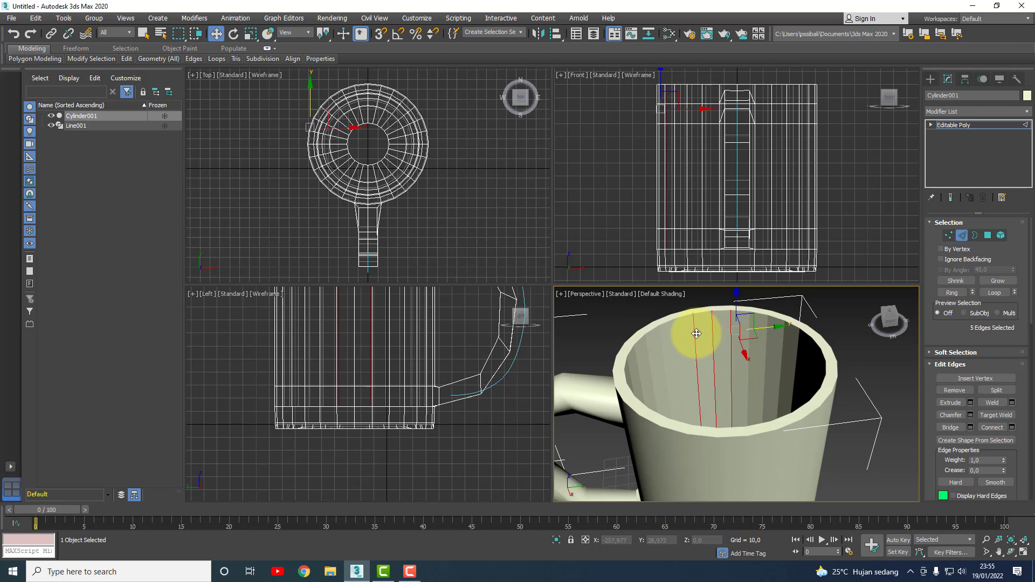
right_click(681, 332)
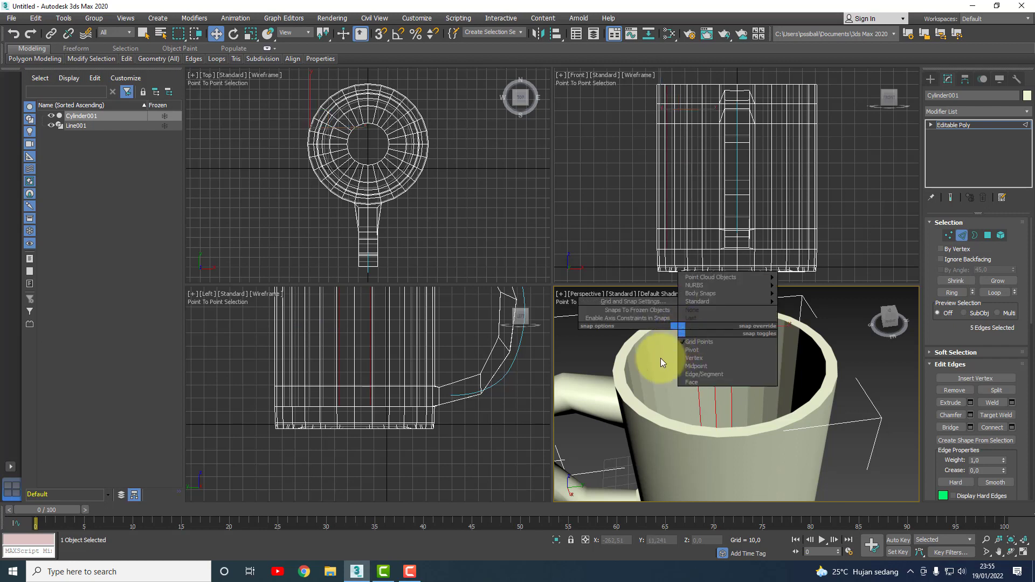
left_click(844, 314)
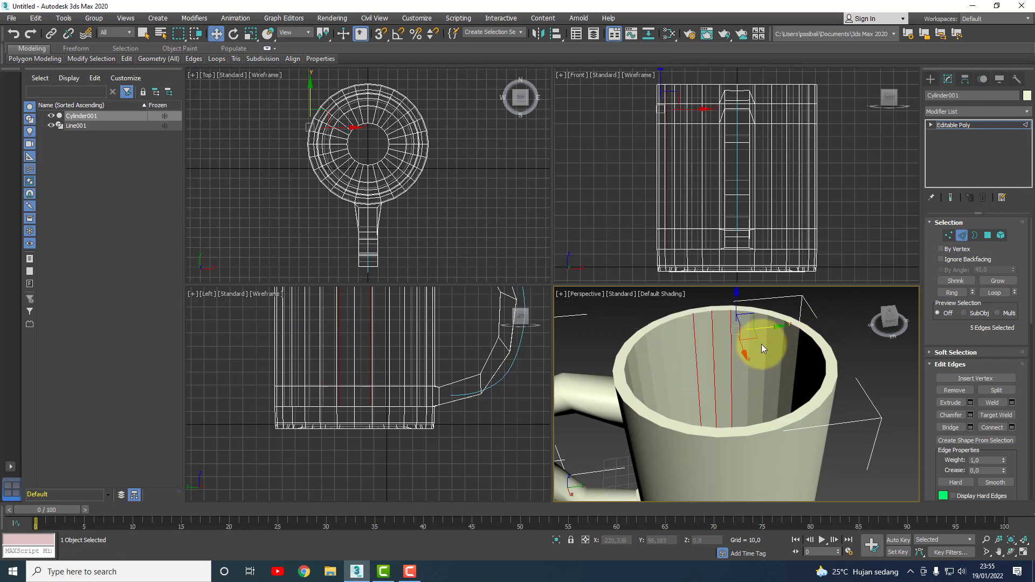
left_click(763, 344)
key("w")
left_click(792, 329)
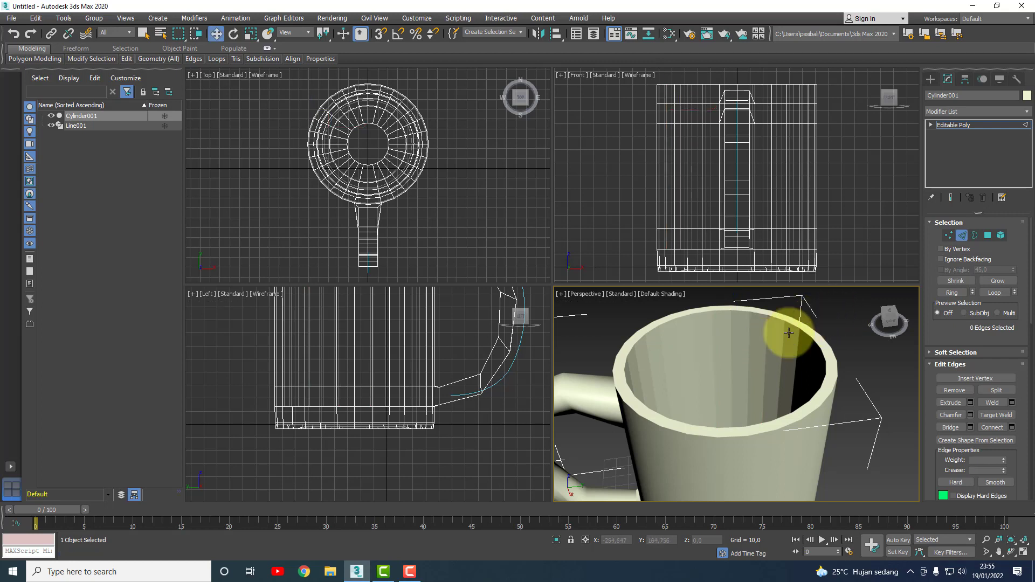
Step: Build another Point To Point edge path around the mug's inner wall, then clear it
left_click(713, 358)
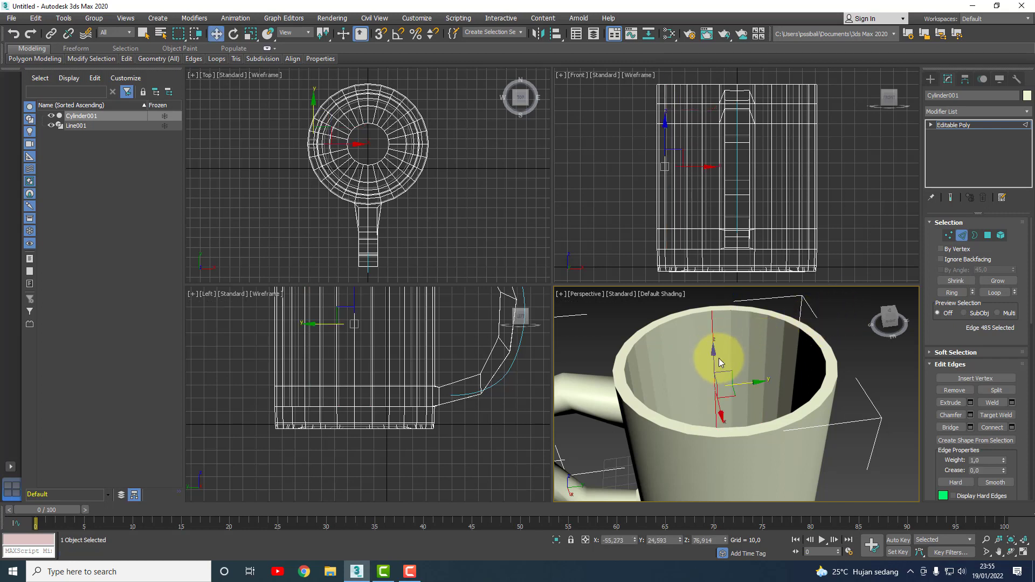
key("alt+shift+p")
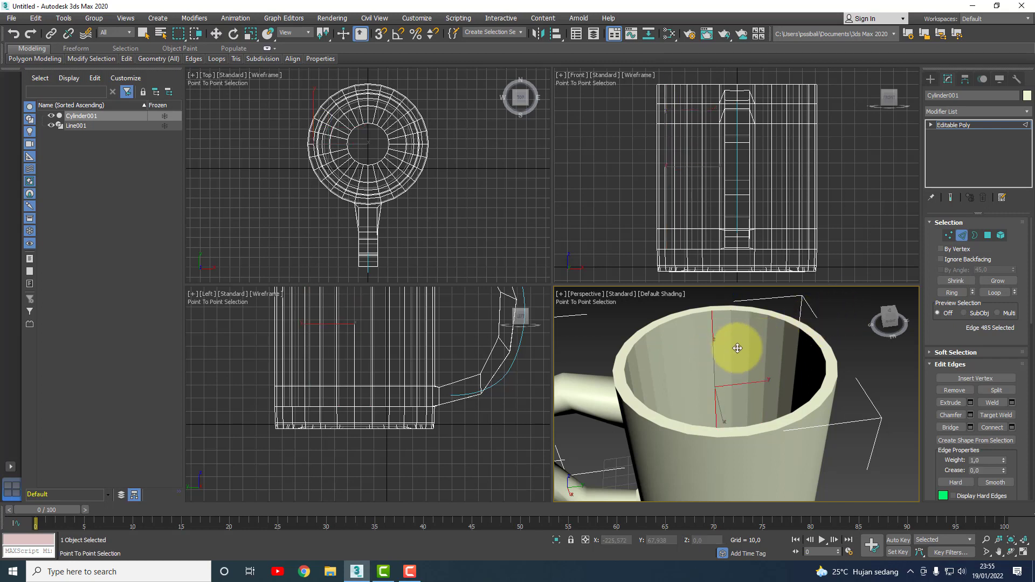
key("w")
left_click(786, 349)
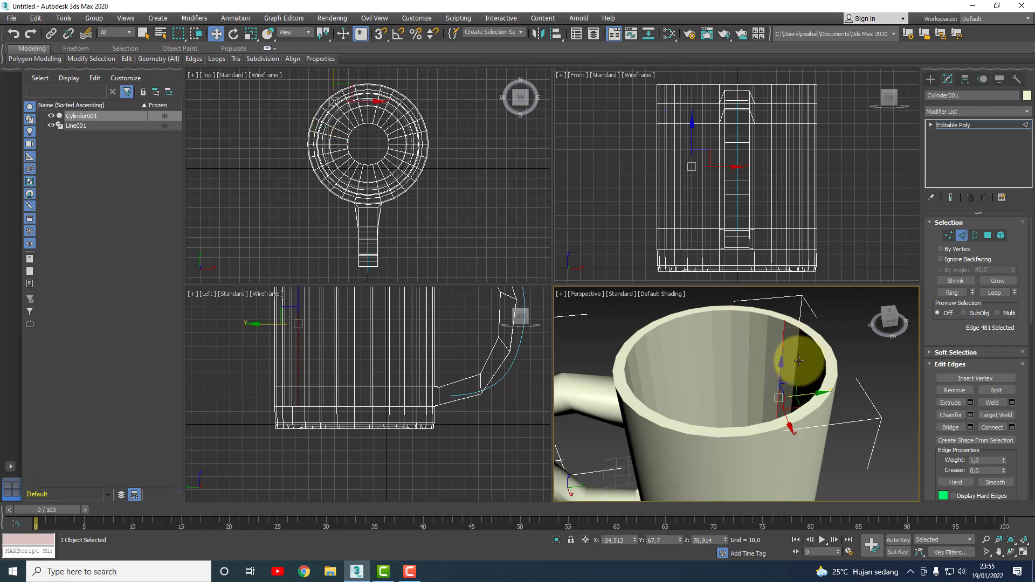
key("alt+shift+p")
left_click(785, 358)
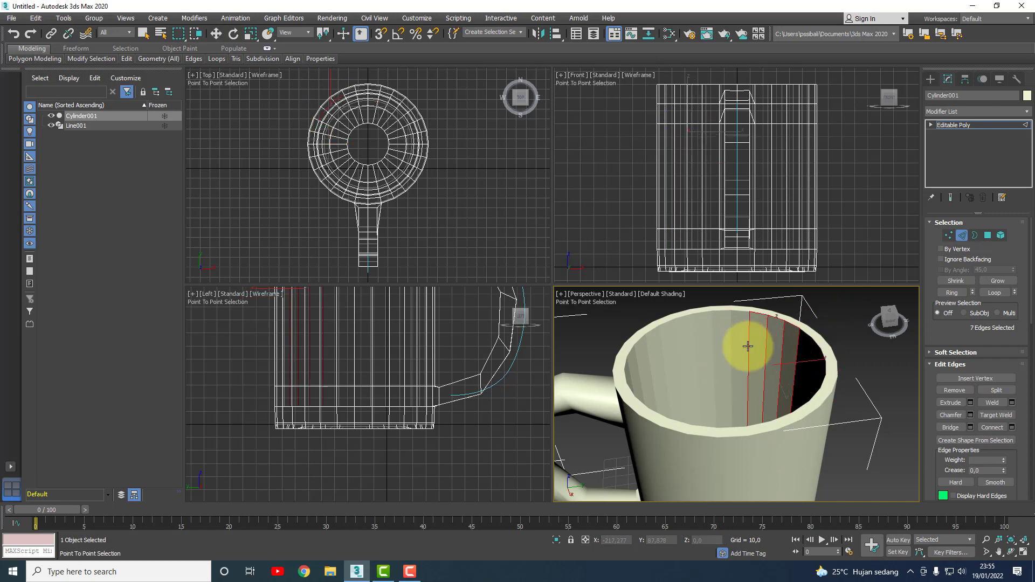
left_click(637, 385)
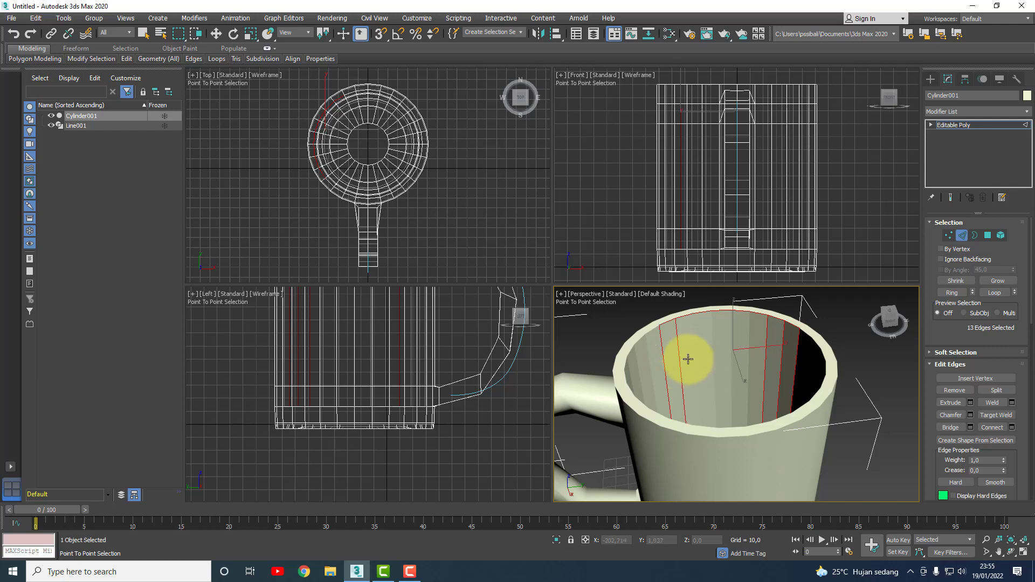
left_click(694, 353, "ctrl")
left_click(717, 348, "ctrl")
key("w")
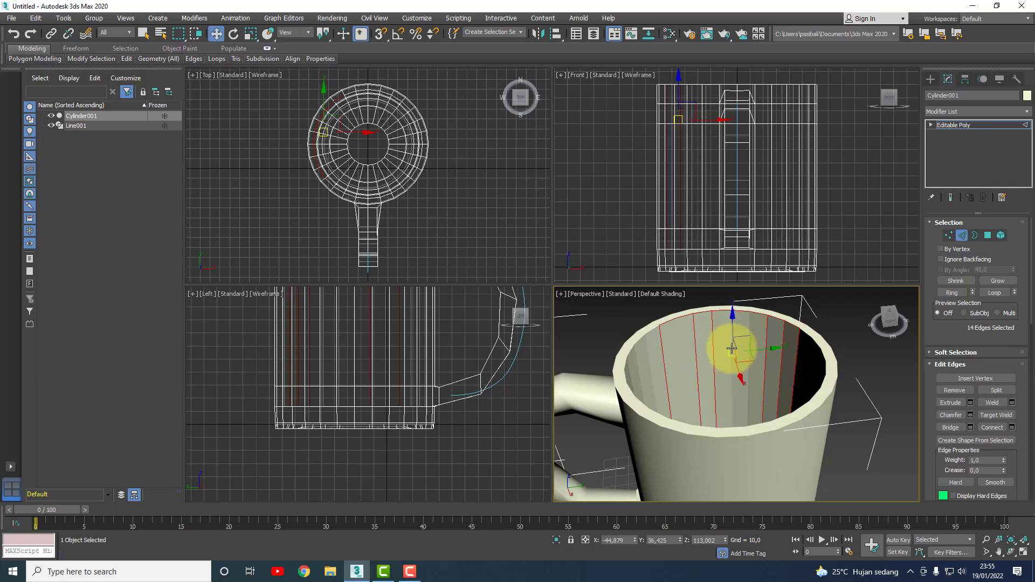
left_click(837, 342)
Step: Orbit low, Zoom Extents All to frame the mug, and switch to Vertex level
scroll(861, 424, "down", 3)
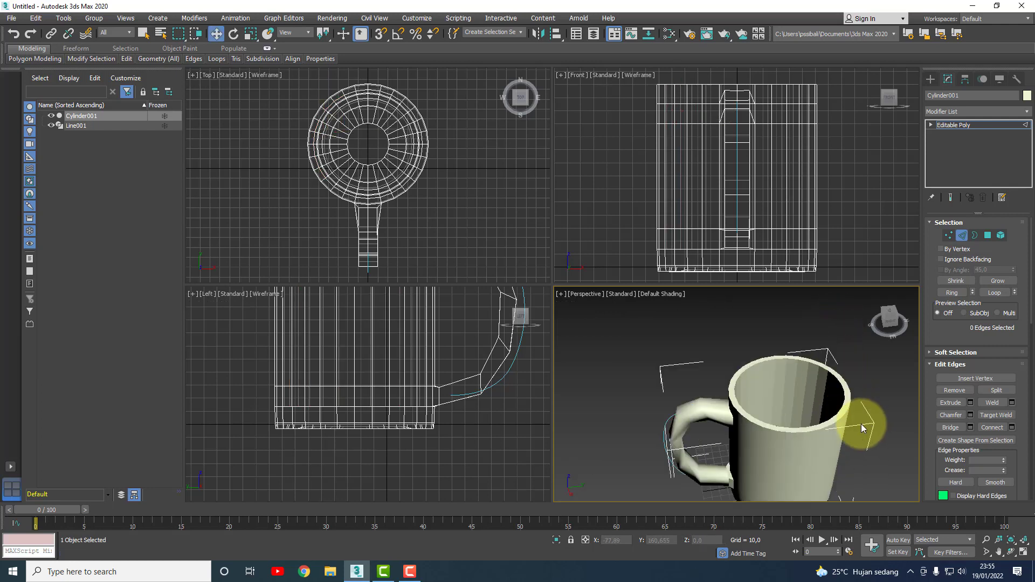
scroll(841, 434, "up", 3)
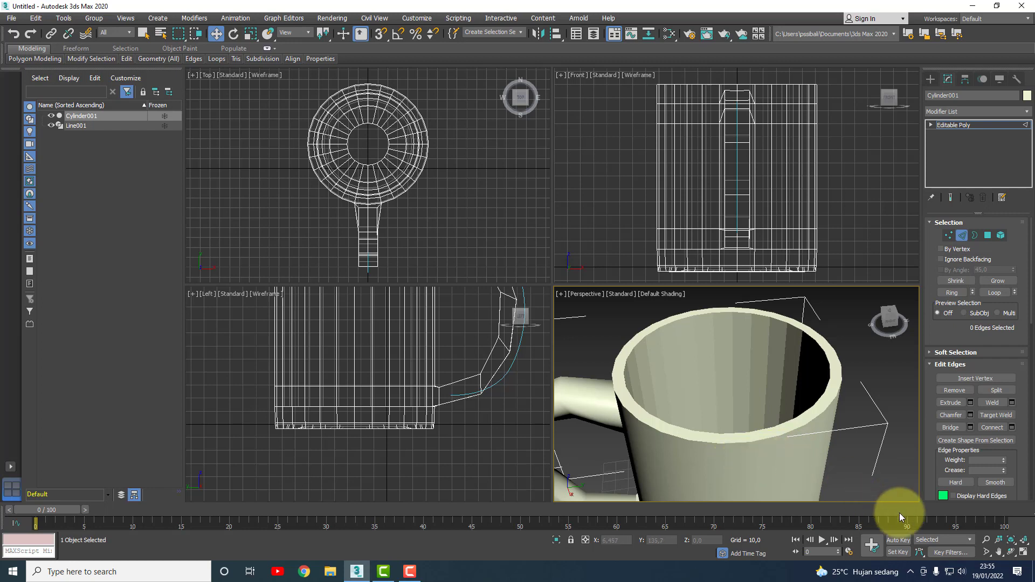
left_click(1011, 551)
mouse_move(714, 431)
left_mouse_down()
mouse_move(753, 426)
mouse_move(679, 415)
left_mouse_up()
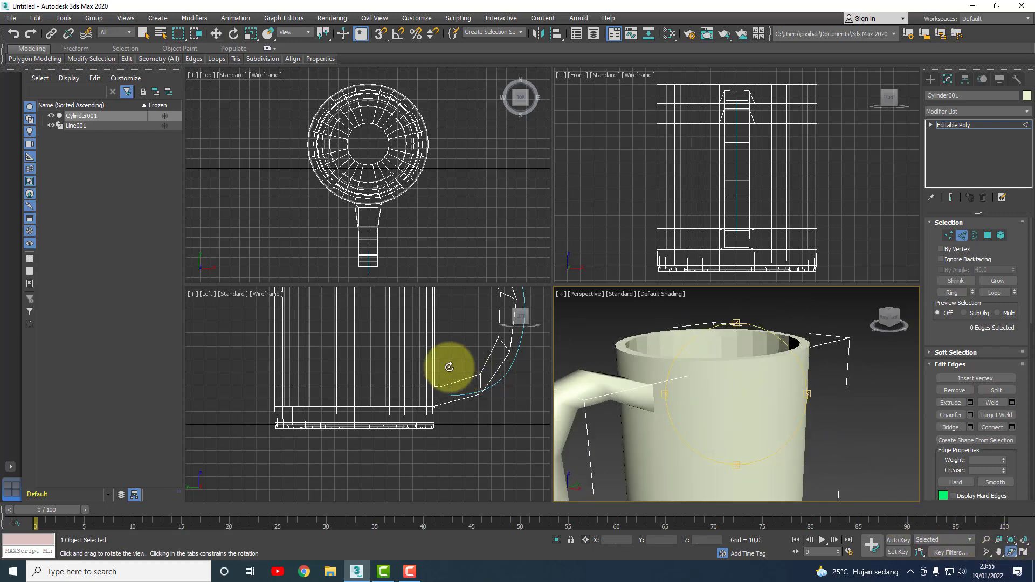
left_click(1024, 541)
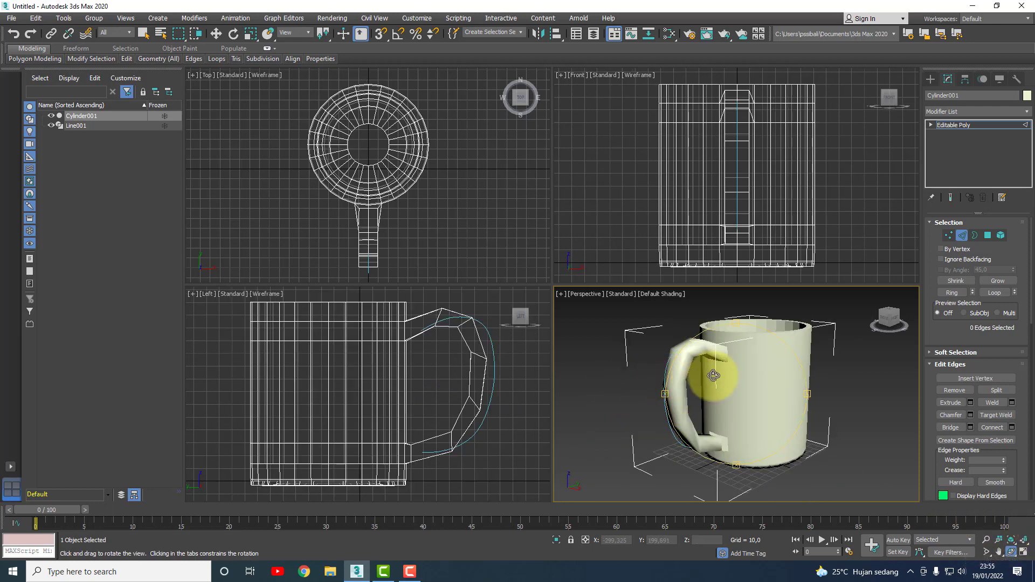
key("w")
left_click(741, 343)
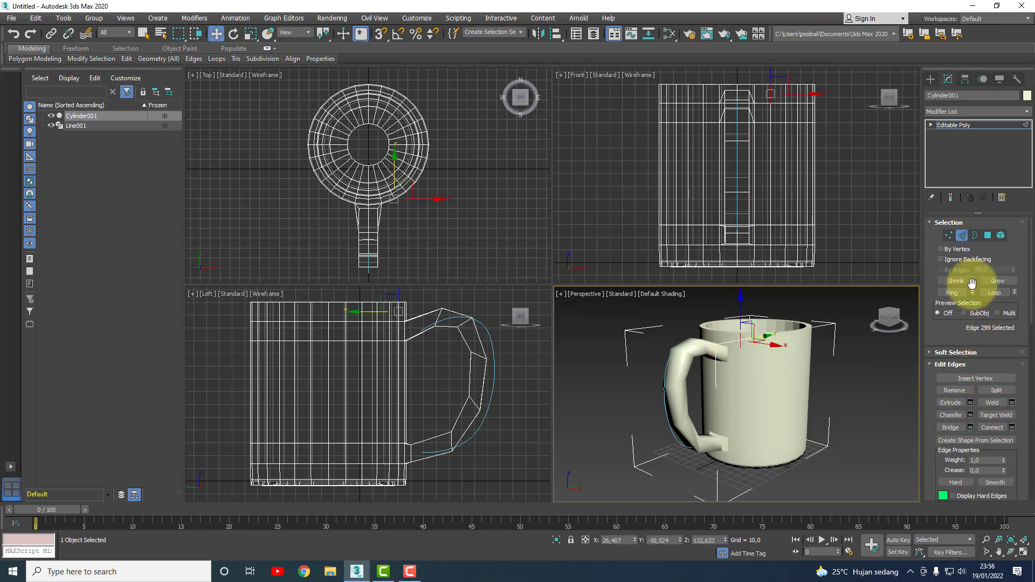
left_click(948, 235)
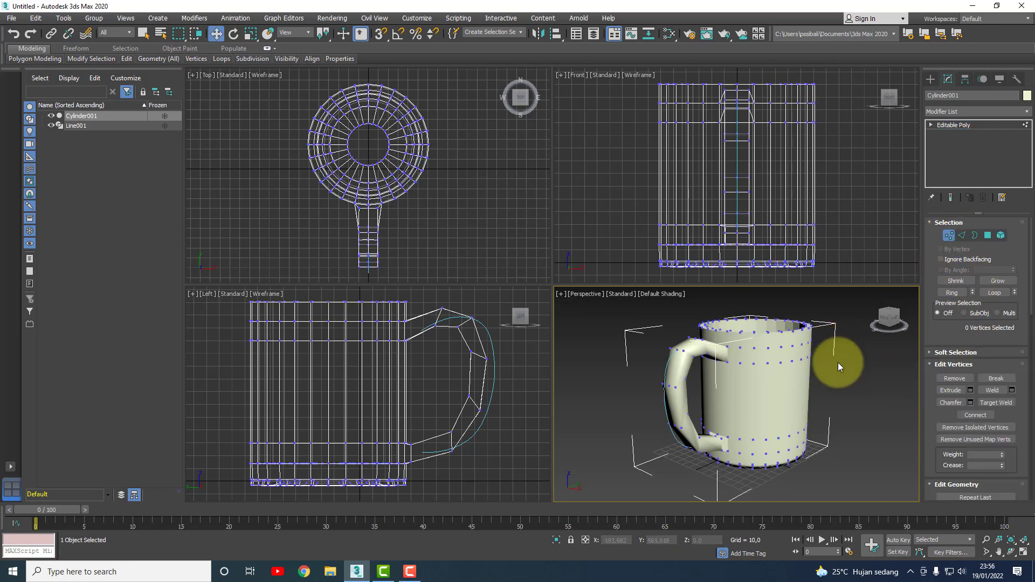
Step: Ring-select the 28 edges below the rim, connect them with 2 segments, and raise the loops
left_click(962, 235)
scroll(739, 339, "up", 5)
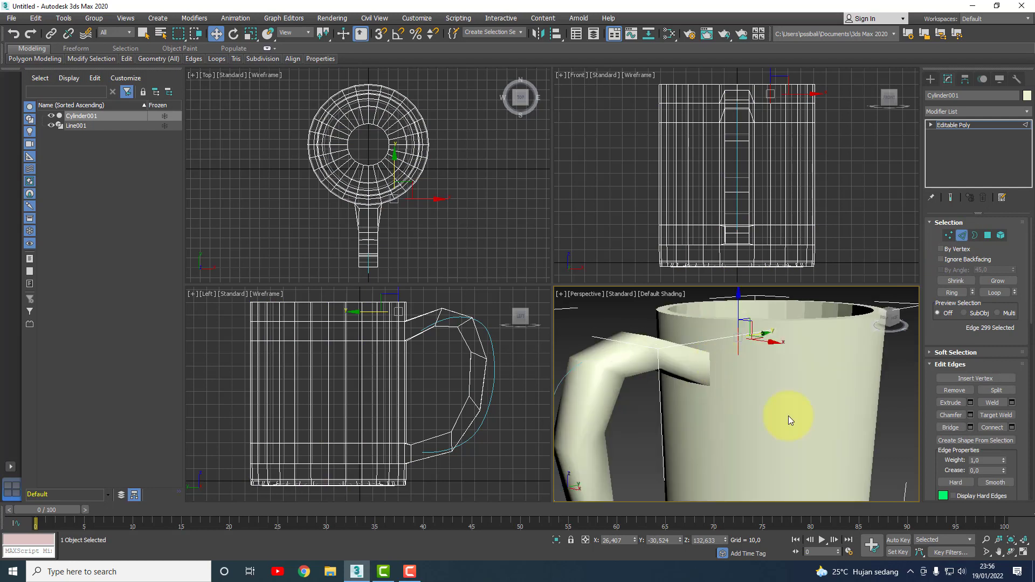
left_click(1018, 546)
left_click_drag(792, 422, 801, 382)
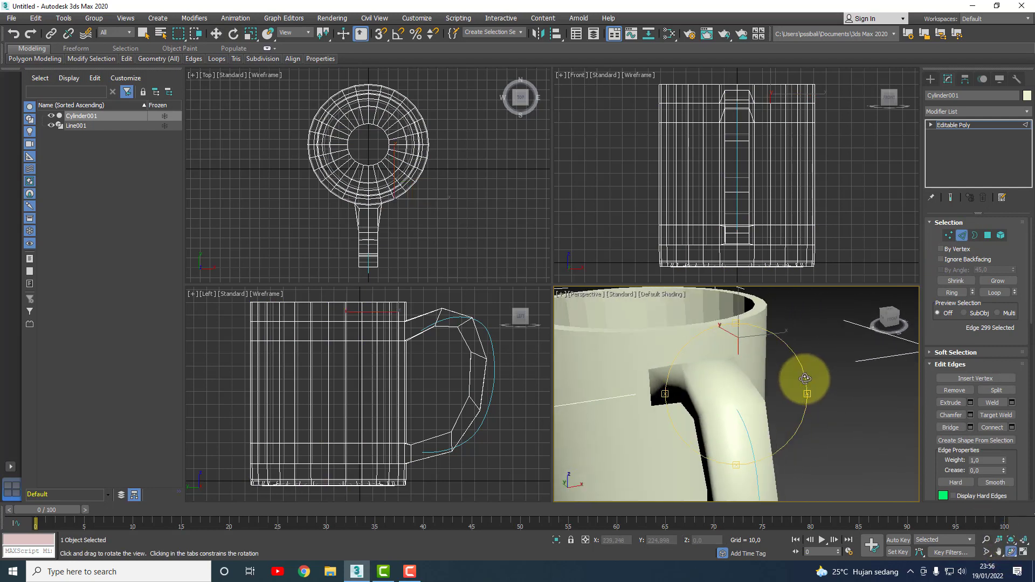
right_click(328, 311)
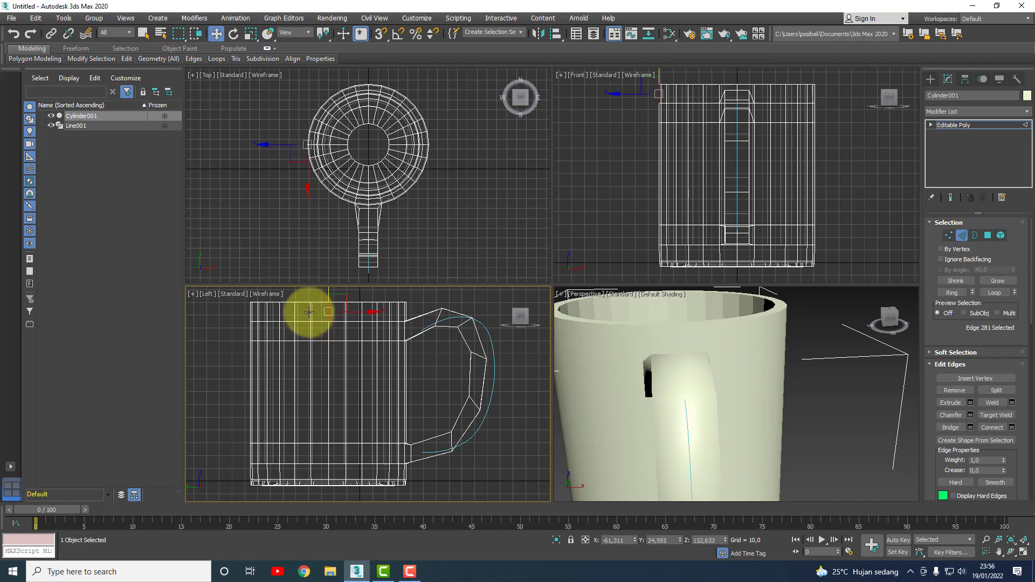
left_click(311, 313)
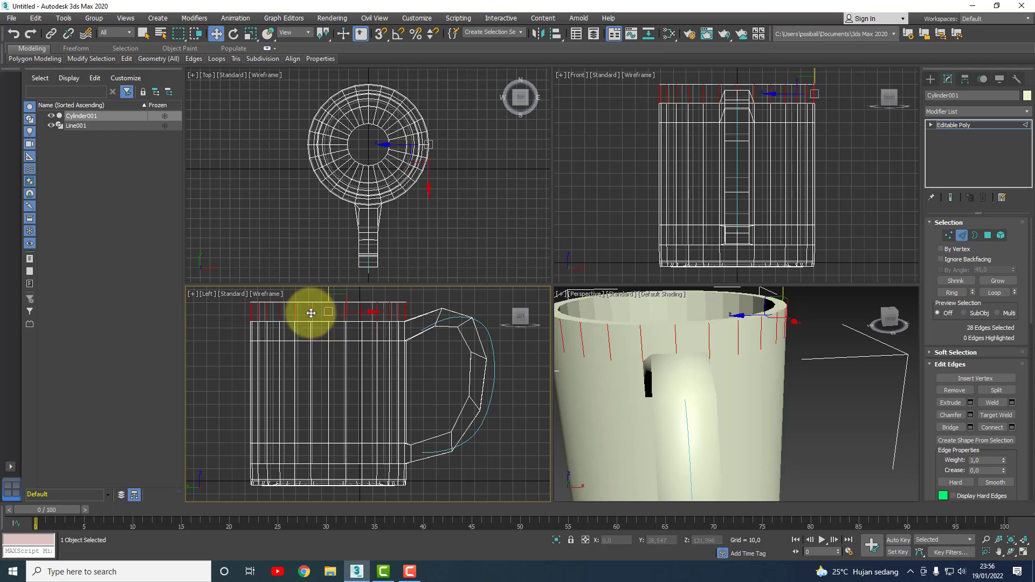
left_click(1011, 427)
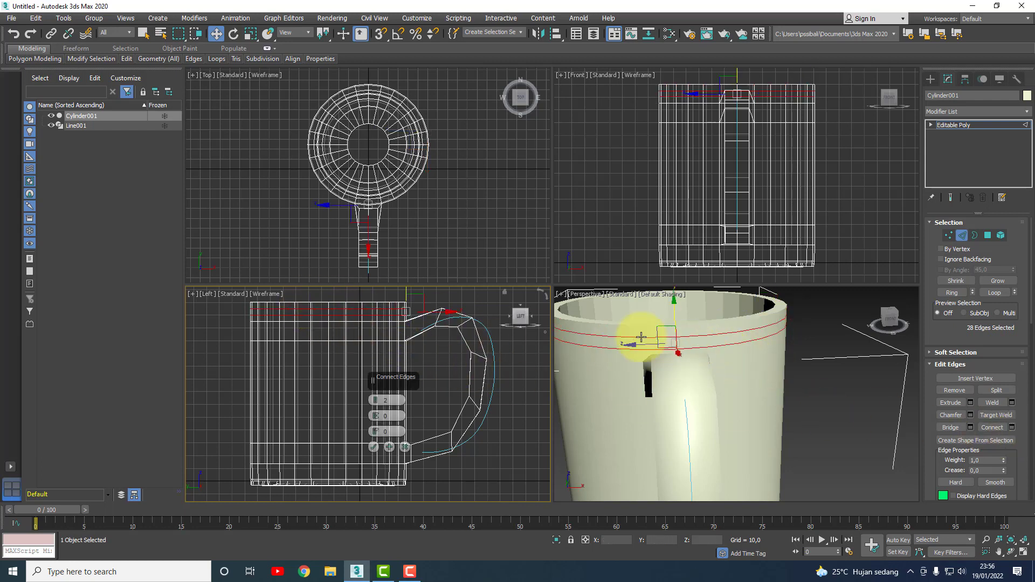
scroll(407, 301, "down", 2)
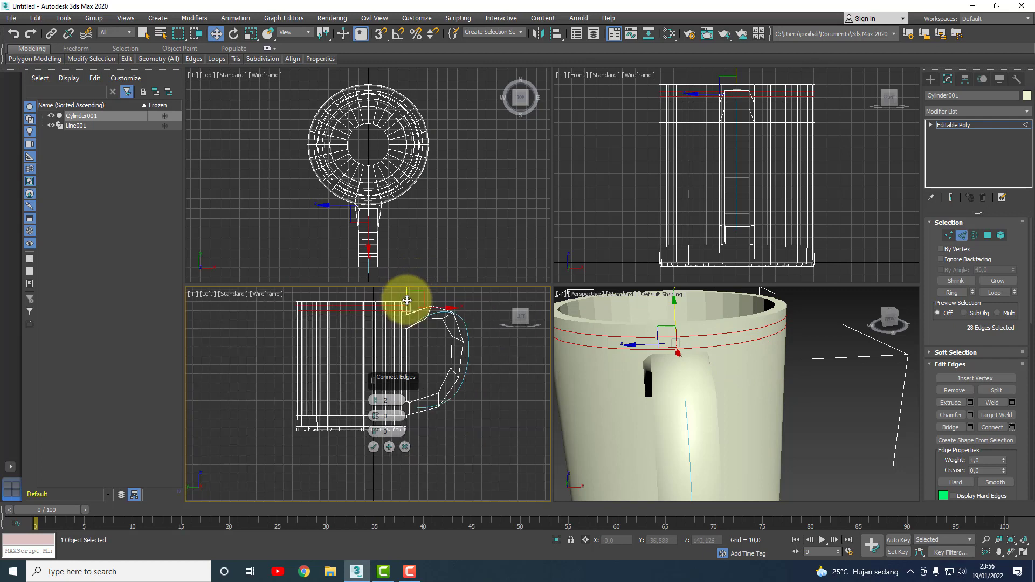
left_click_drag(407, 293, 404, 293)
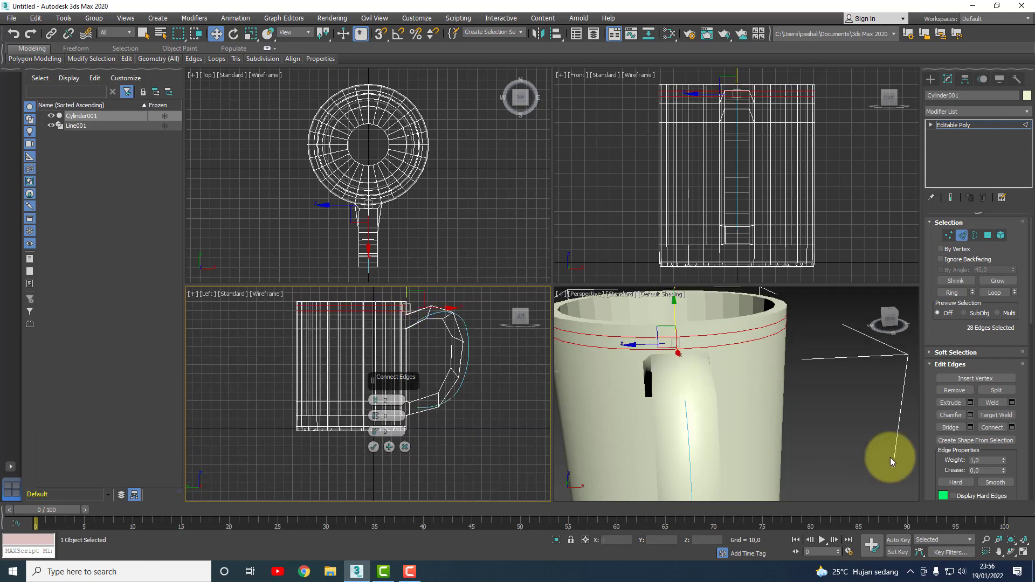
left_click(373, 448)
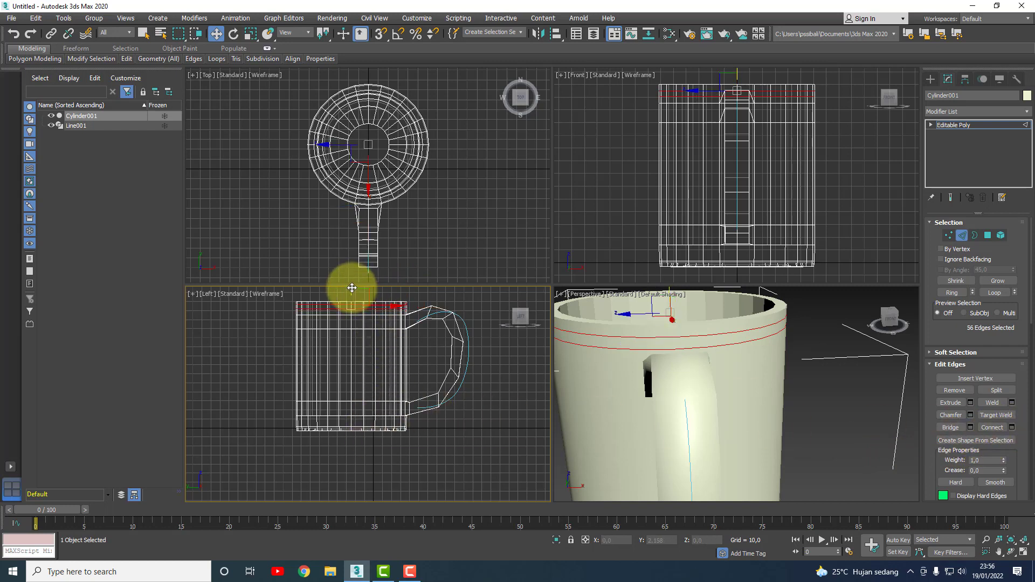
left_click_drag(352, 288, 352, 288)
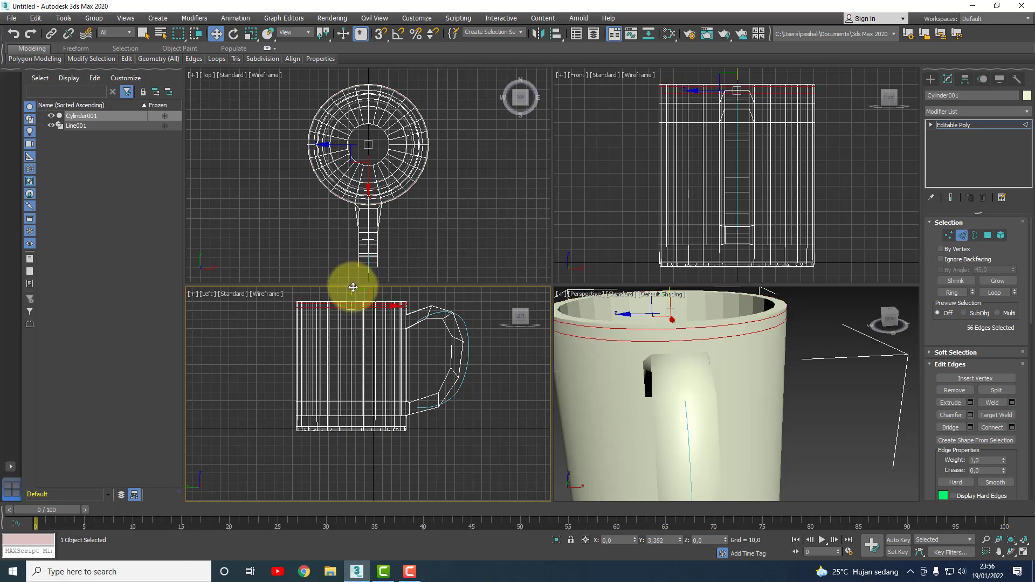
left_click(827, 428)
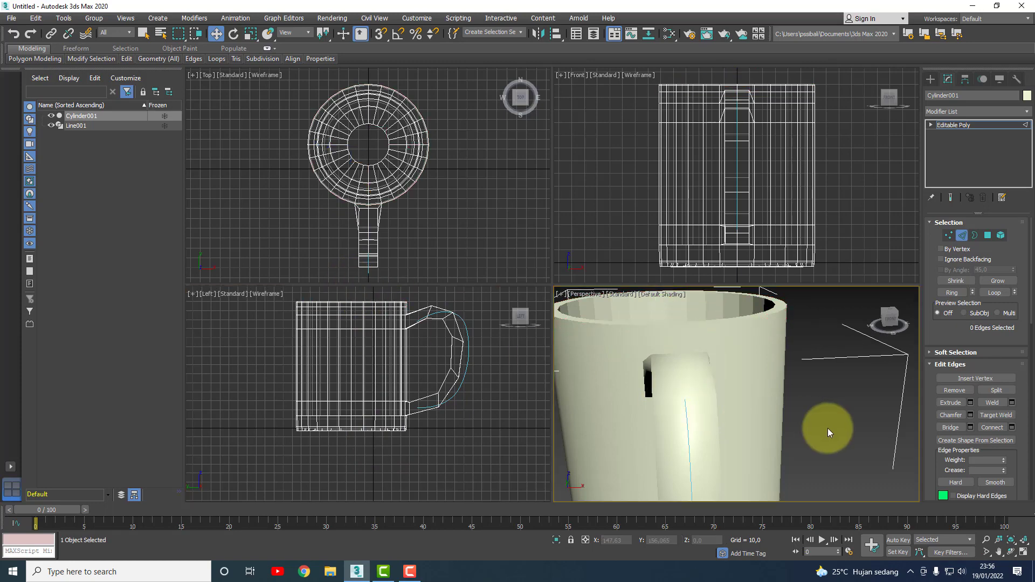
left_click(1010, 551)
mouse_move(809, 442)
left_mouse_down()
mouse_move(721, 395)
mouse_move(672, 411)
mouse_move(719, 407)
mouse_move(695, 418)
mouse_move(677, 370)
left_mouse_up()
key("w")
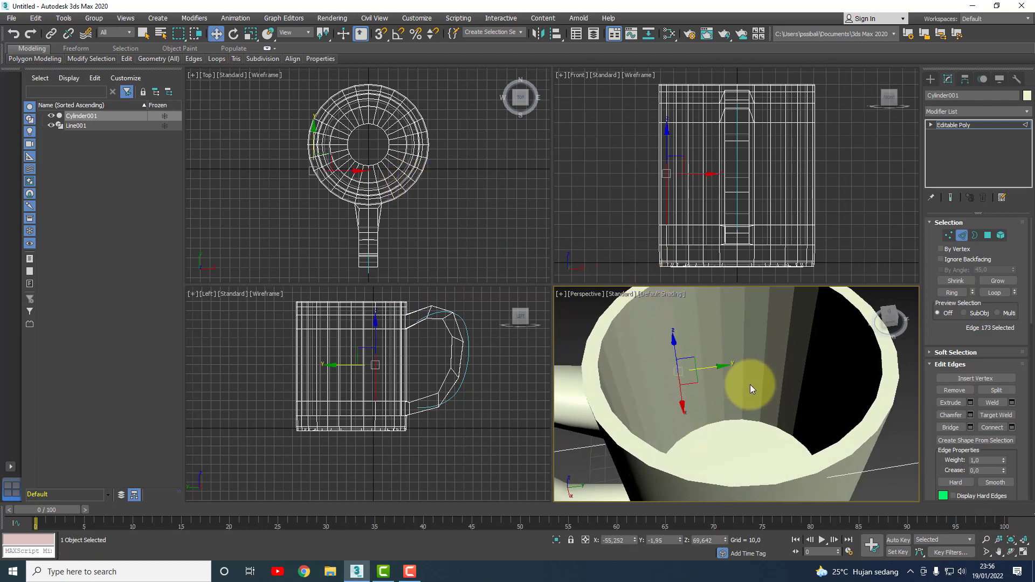
left_click(722, 353)
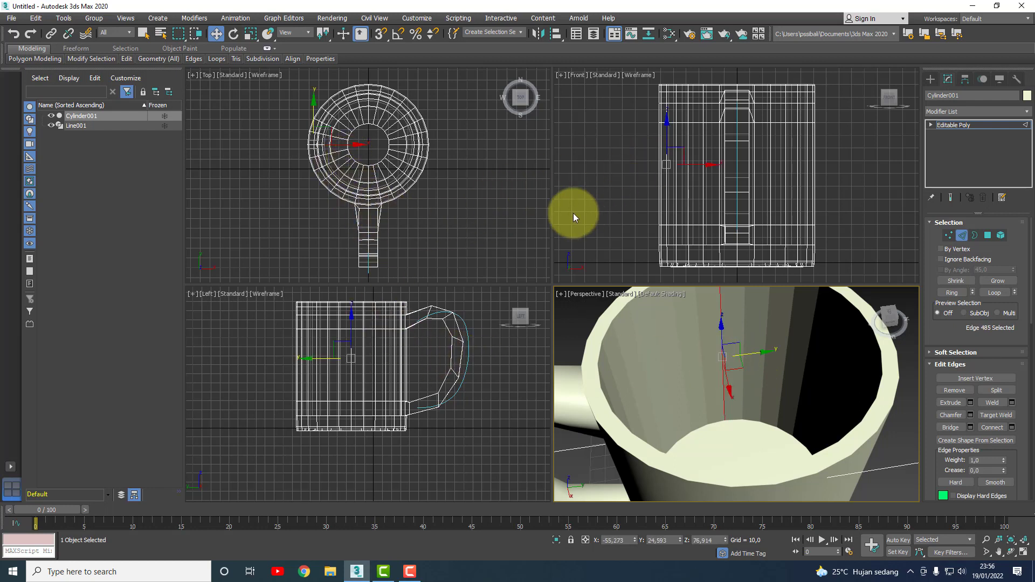
left_click(402, 237)
scroll(363, 189, "up", 5)
scroll(372, 192, "up", 4)
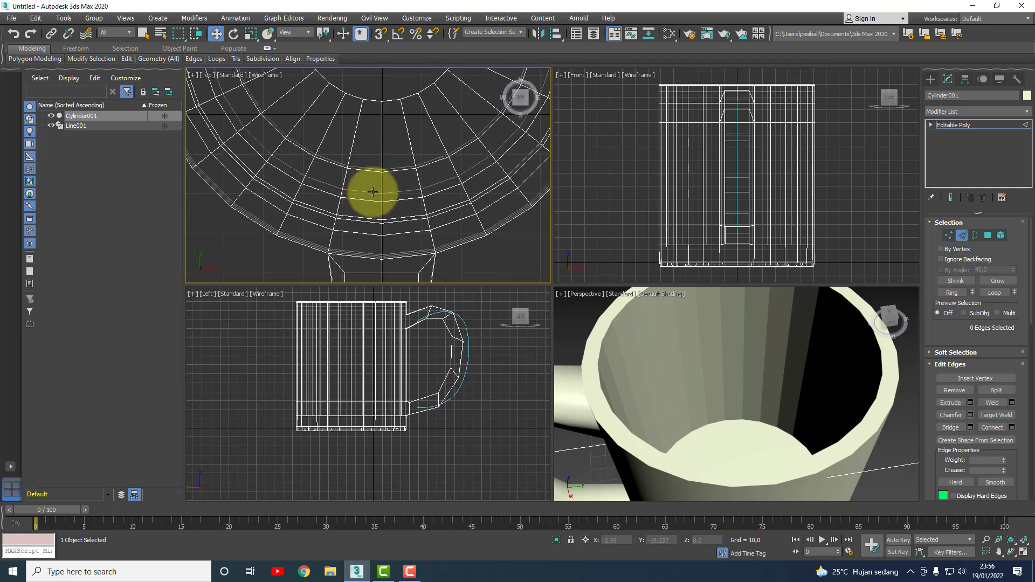
left_click(389, 202)
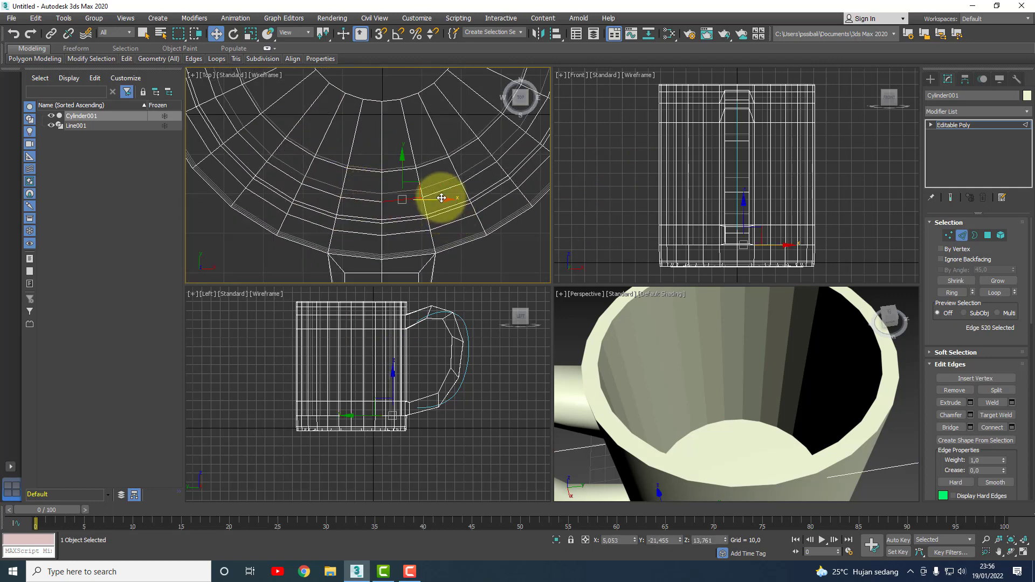
left_click(516, 340)
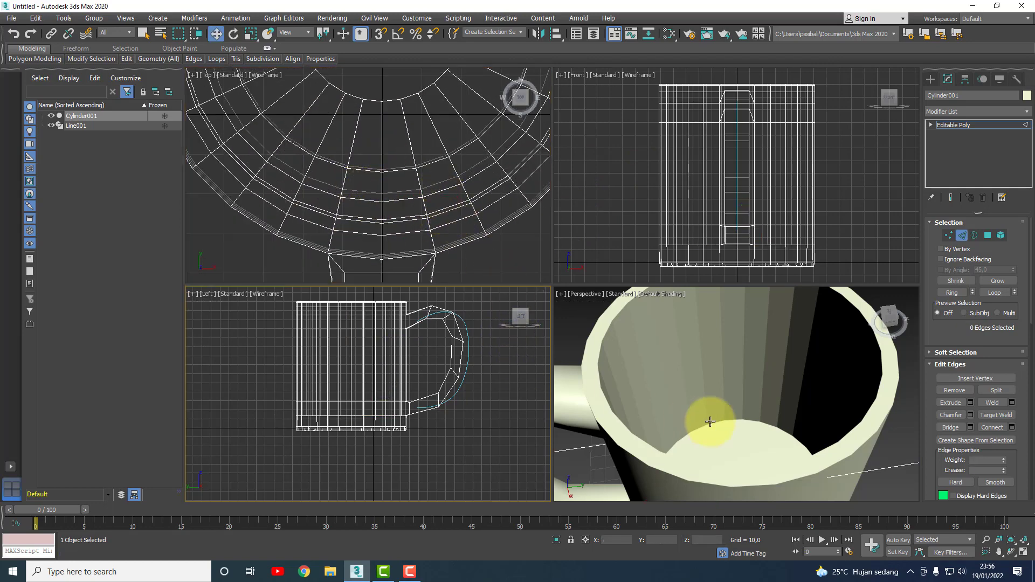
left_click(707, 380)
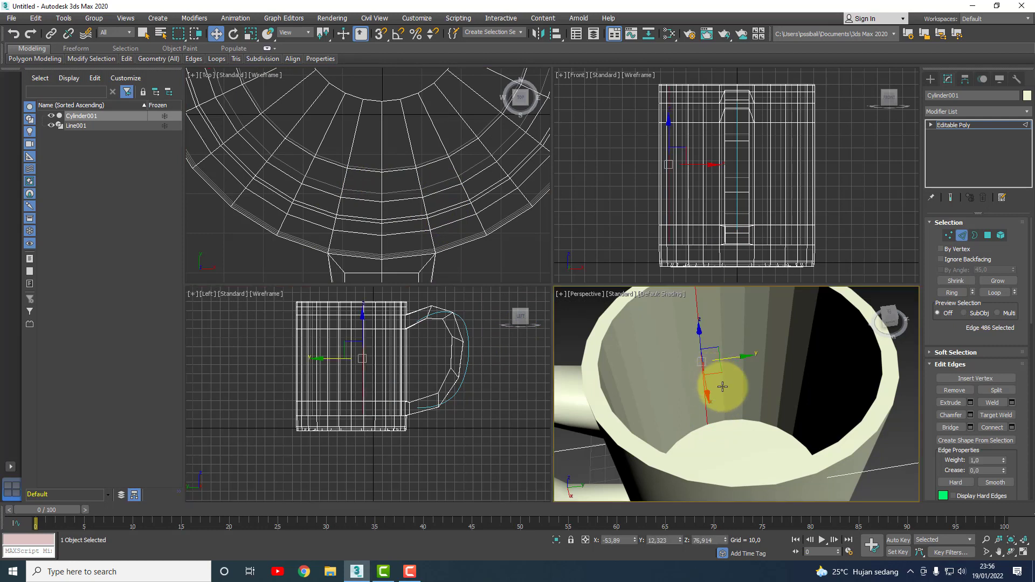
key("ctrl+shift+e")
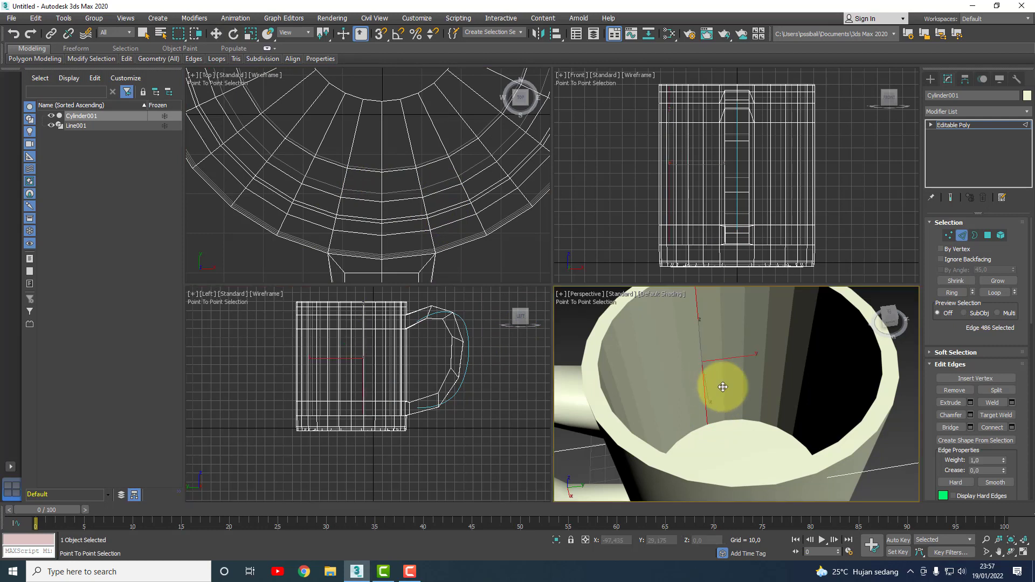
left_click(723, 383)
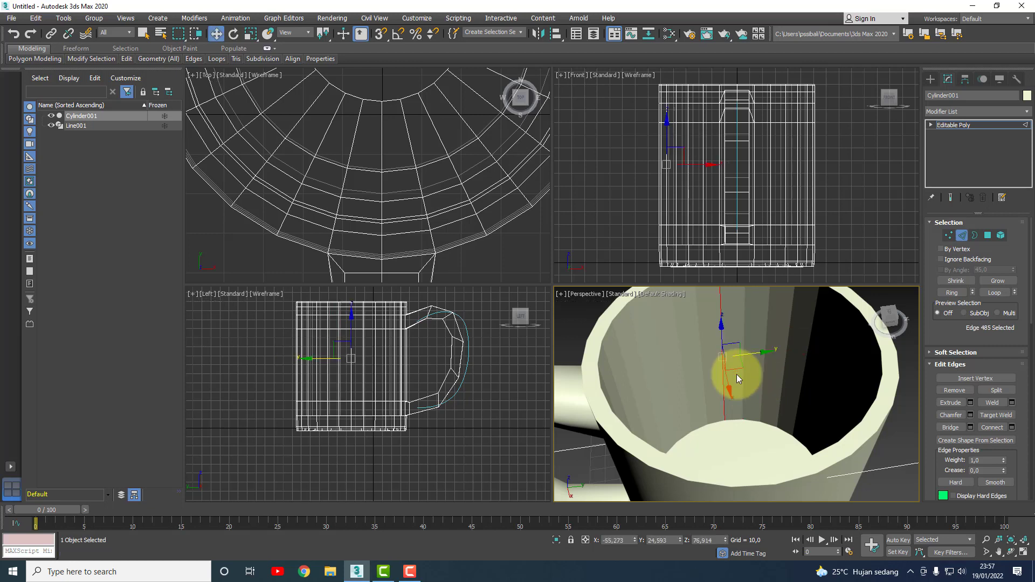
scroll(736, 374, "down", 5)
left_click(862, 397)
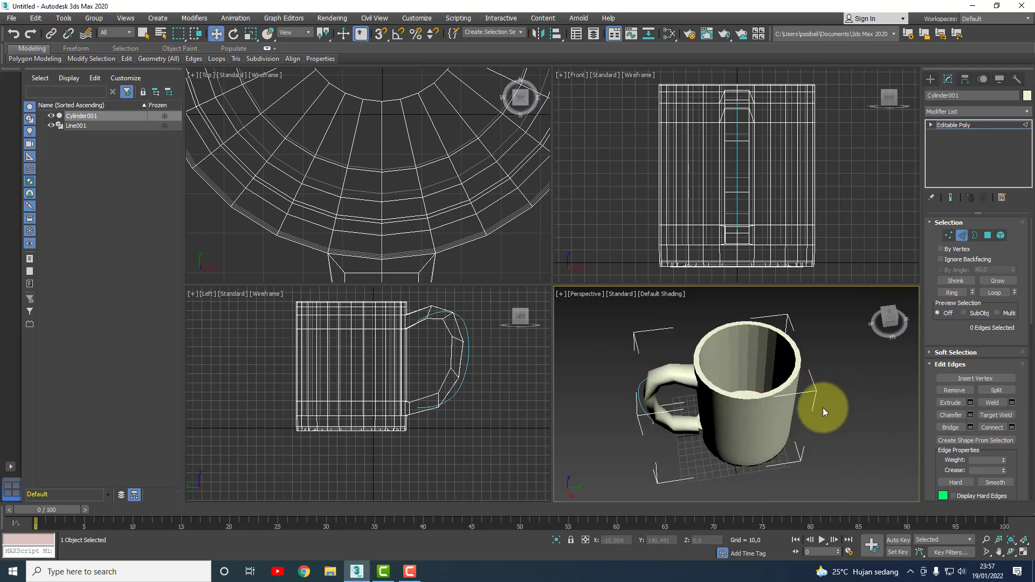
Step: Orbit the Perspective view to a side-on angle and Zoom Extents All to frame the mug
scroll(760, 374, "up", 5)
scroll(760, 373, "down", 5)
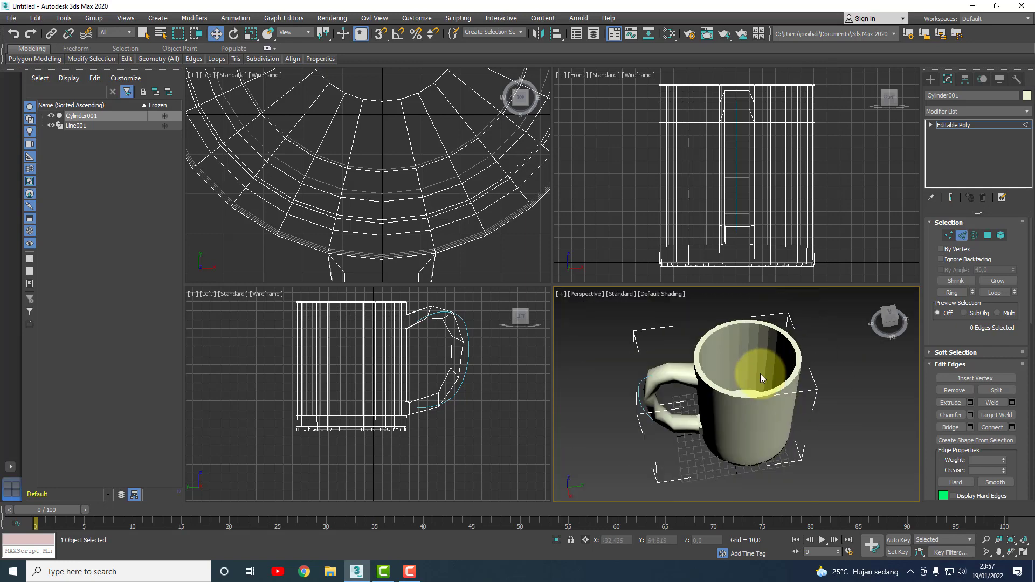
scroll(760, 373, "up", 3)
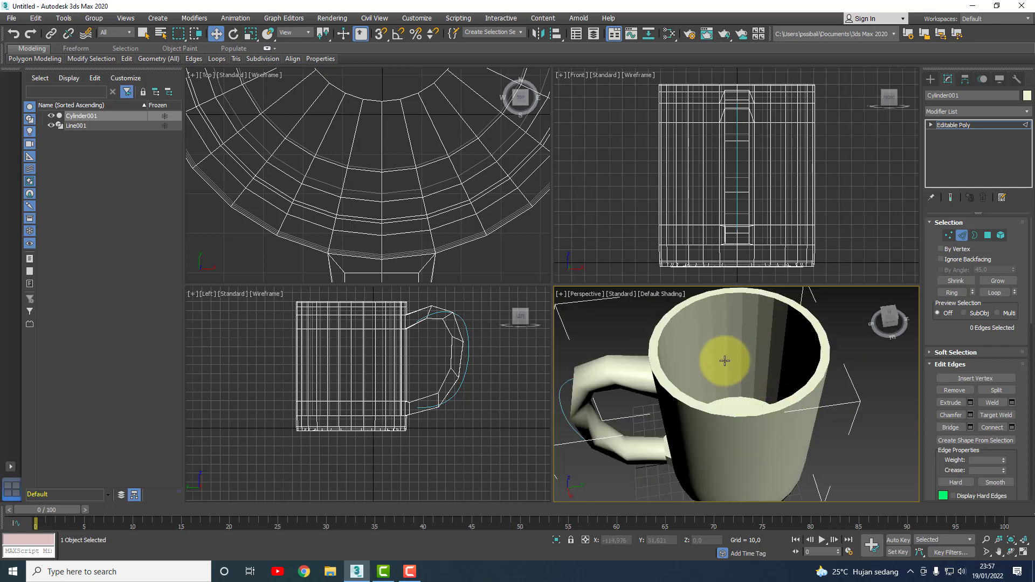
scroll(816, 419, "down", 3)
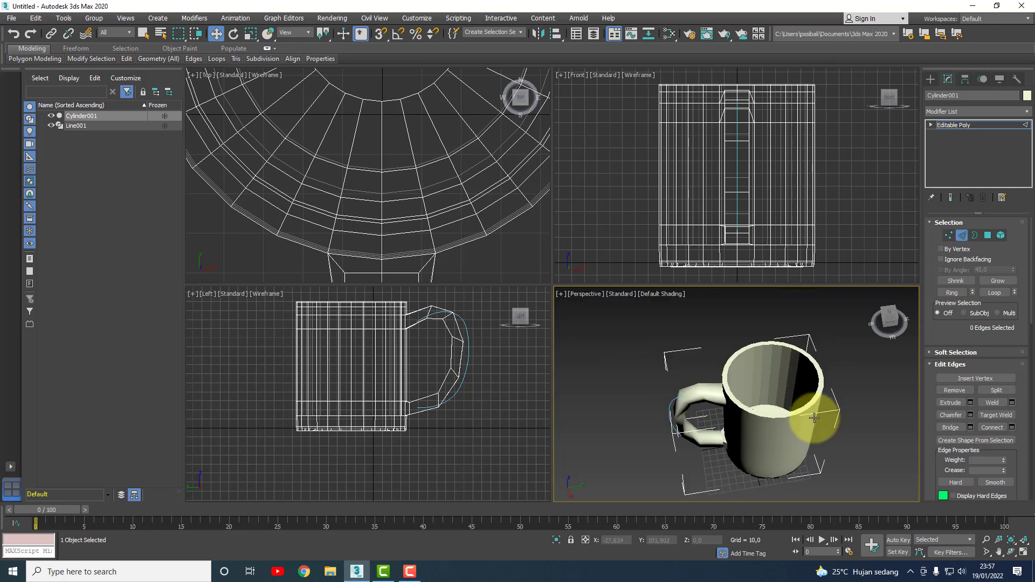
left_click(1010, 551)
mouse_move(735, 392)
left_mouse_down()
mouse_move(848, 416)
mouse_move(724, 432)
mouse_move(813, 395)
mouse_move(786, 370)
mouse_move(751, 370)
mouse_move(778, 365)
mouse_move(675, 433)
mouse_move(764, 369)
mouse_move(814, 404)
left_mouse_up()
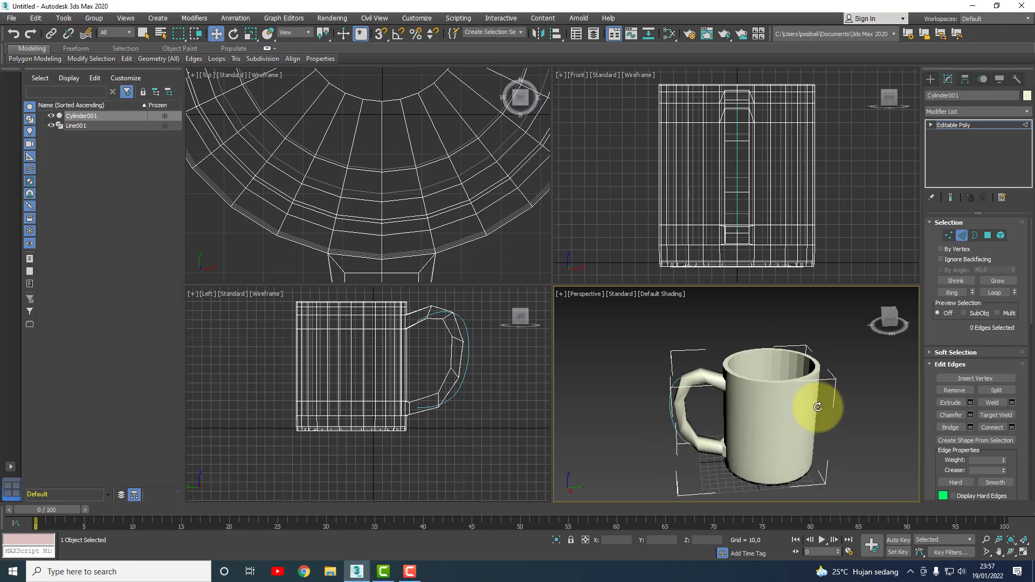
left_click(1015, 555)
left_click(1023, 540)
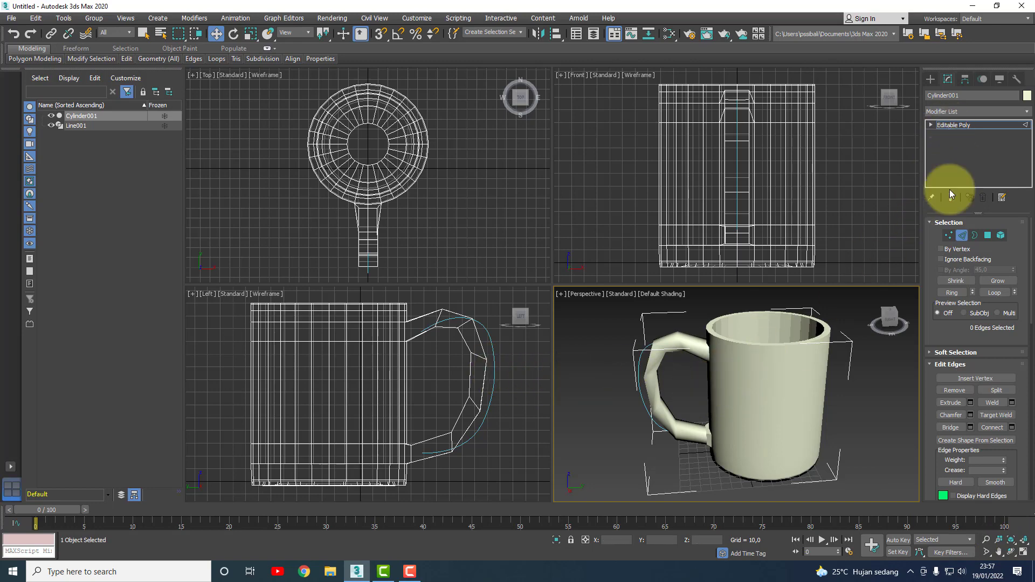
Step: Exit Edge sub-object mode and reselect Cylinder001 as a whole object
left_click(962, 235)
left_click(861, 380)
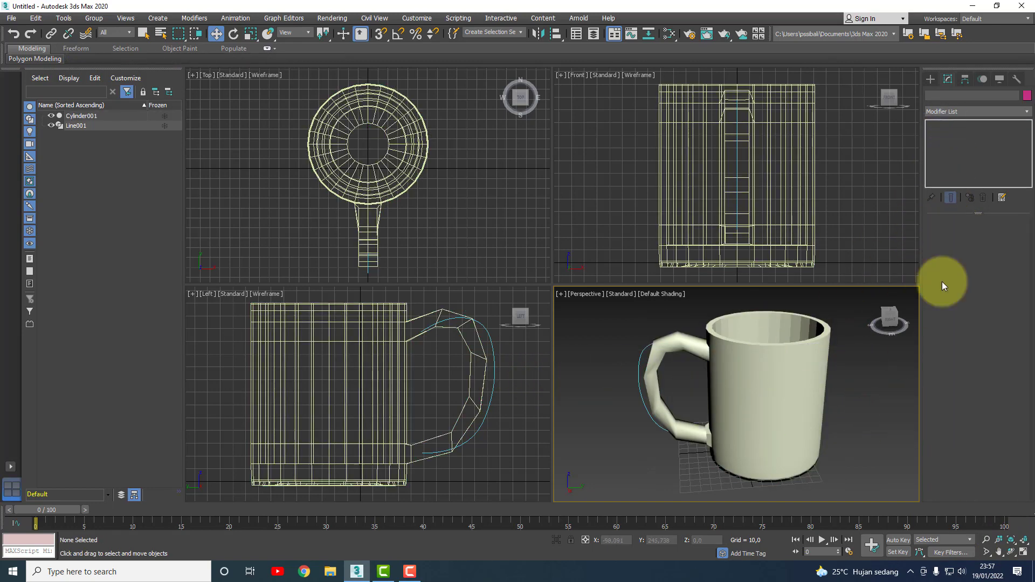
left_click(961, 109)
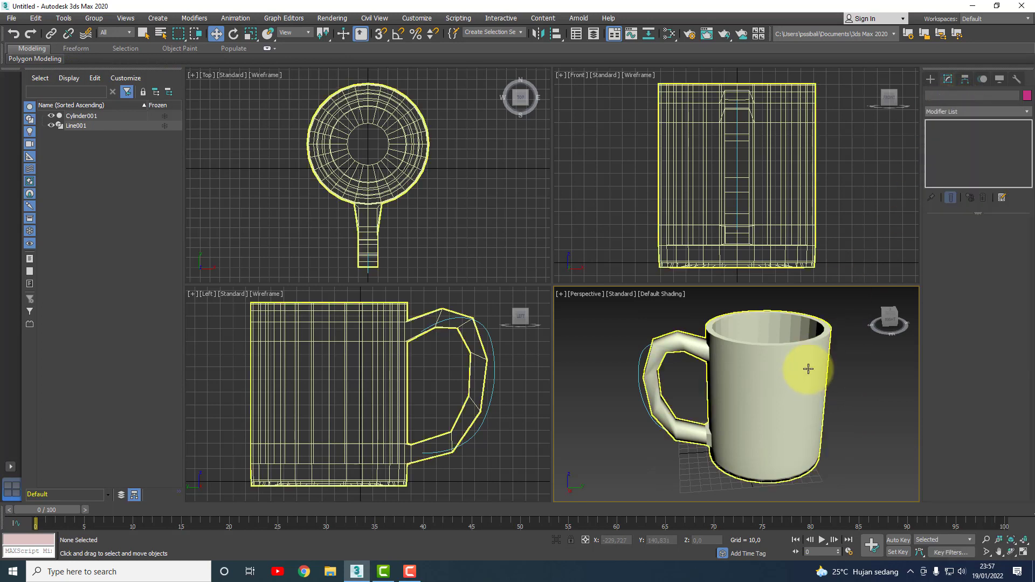
left_click(974, 112)
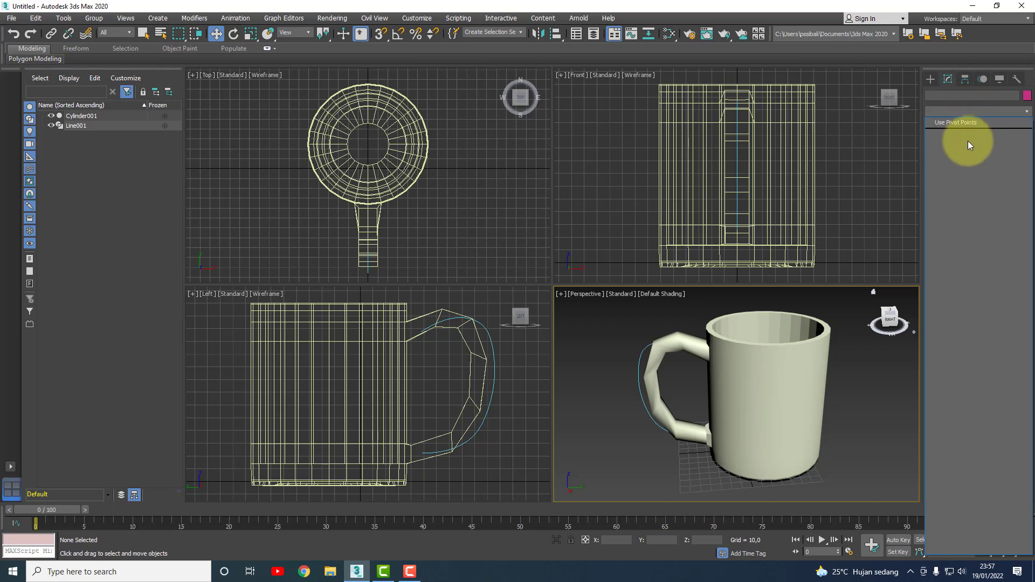
left_click(1003, 114)
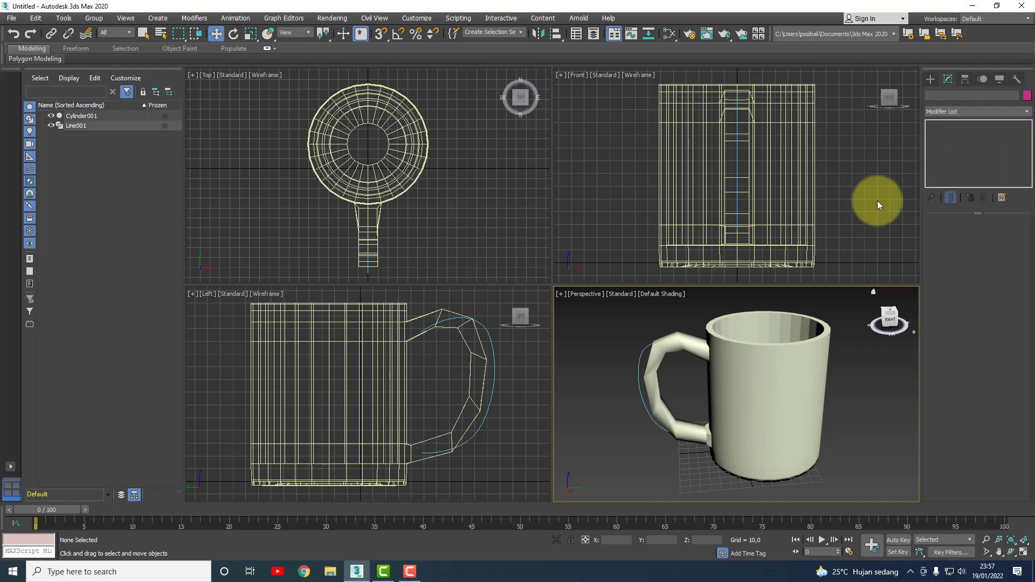
left_click(791, 321)
Step: Add a TurboSmooth modifier to the mug via 'turbo' and set Iterations to 2
left_click(975, 112)
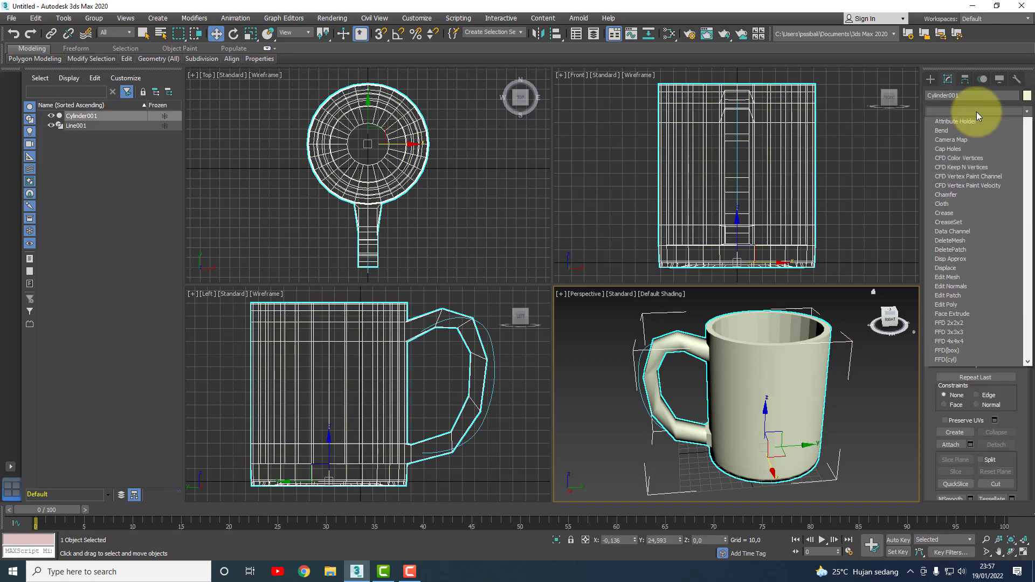
type("turbo")
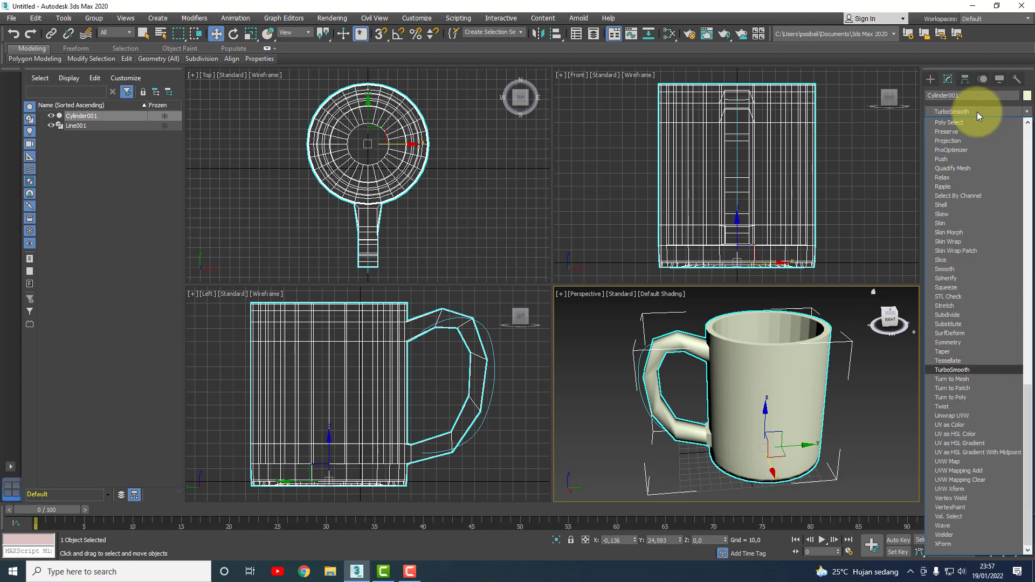
left_click(958, 370)
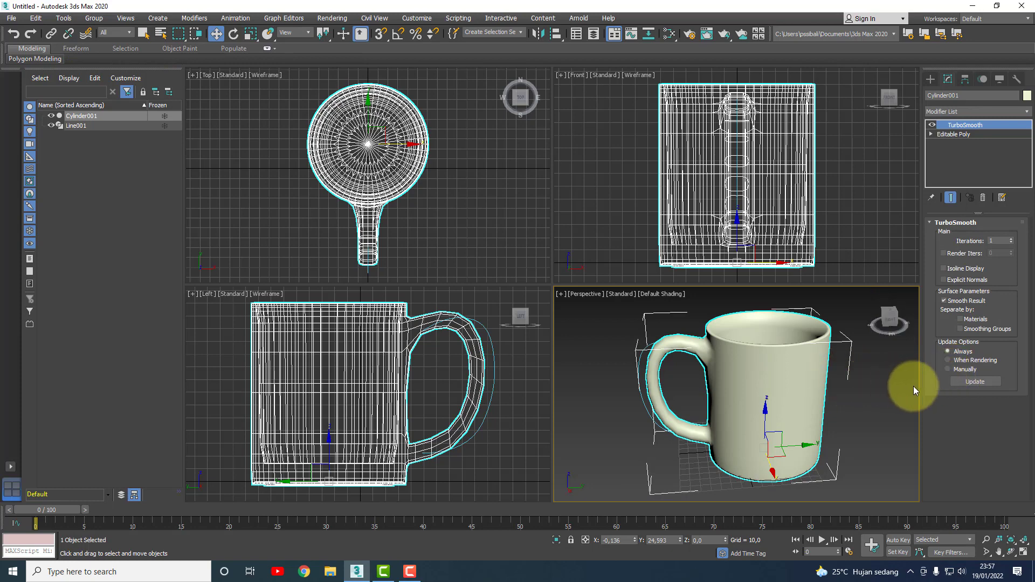
left_click(1011, 239)
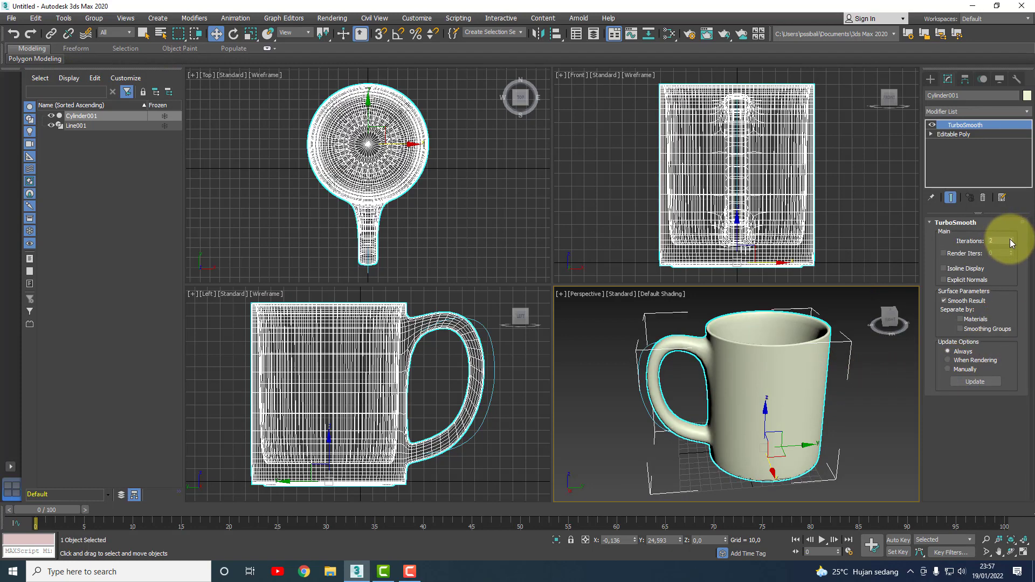
Step: Orbit and zoom the Perspective view to inspect the smoothed cup interior, then deselect it
left_click(1011, 553)
mouse_move(792, 397)
left_mouse_down()
mouse_move(740, 434)
mouse_move(724, 411)
mouse_move(737, 411)
mouse_move(714, 388)
mouse_move(846, 404)
mouse_move(753, 407)
mouse_move(825, 381)
mouse_move(781, 397)
mouse_move(843, 411)
mouse_move(765, 411)
mouse_move(777, 411)
mouse_move(796, 377)
mouse_move(738, 404)
mouse_move(751, 365)
mouse_move(751, 406)
mouse_move(788, 366)
mouse_move(735, 462)
mouse_move(730, 445)
mouse_move(754, 420)
left_mouse_up()
scroll(747, 381, "up", 2)
scroll(720, 410, "up", 5)
scroll(721, 407, "down", 2)
scroll(759, 392, "up", 1)
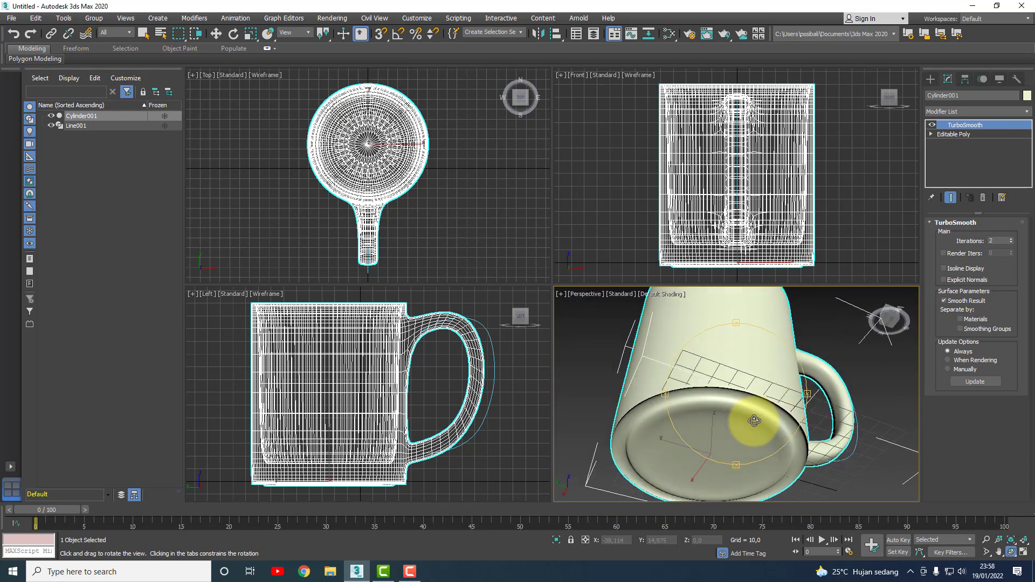
mouse_move(771, 377)
left_mouse_down()
mouse_move(739, 428)
mouse_move(756, 388)
mouse_move(746, 422)
mouse_move(763, 444)
mouse_move(762, 406)
mouse_move(709, 383)
mouse_move(798, 399)
mouse_move(774, 393)
left_mouse_up()
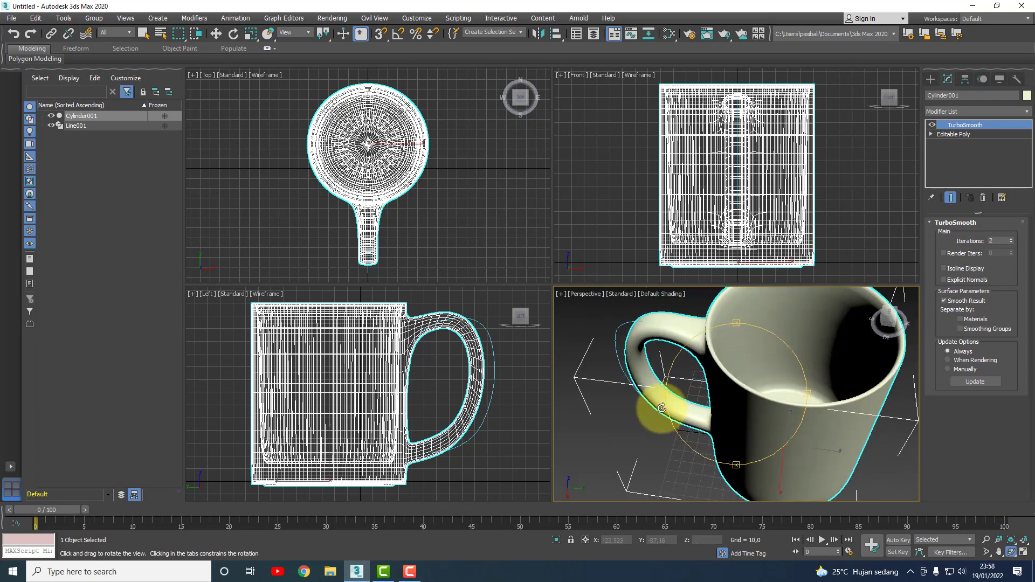
right_click(618, 420)
left_click(618, 420)
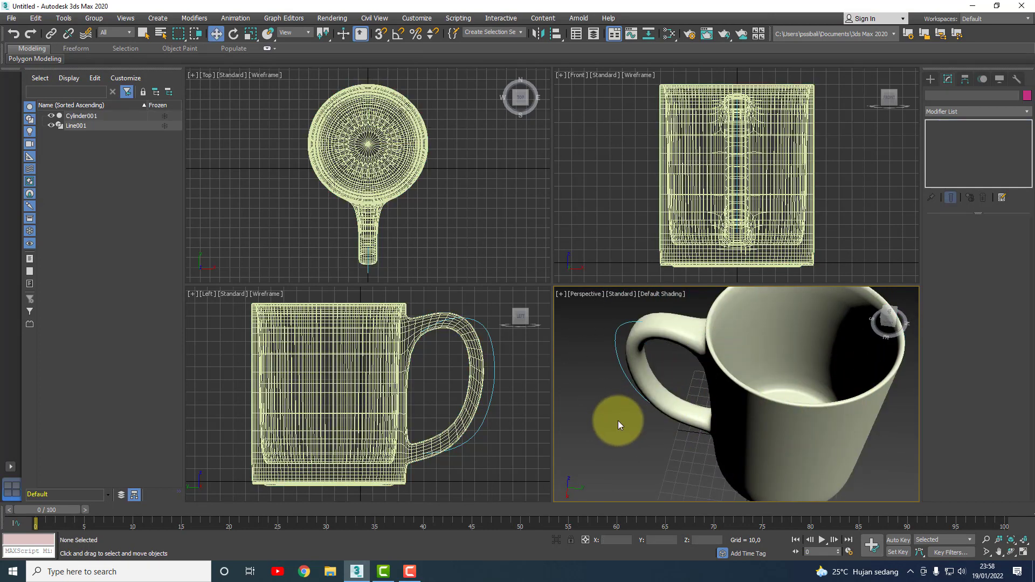
Step: Undo the TurboSmooth modifier with Ctrl+Z and orbit to view the plain mug from above
key("ctrl+z")
key("ctrl+z")
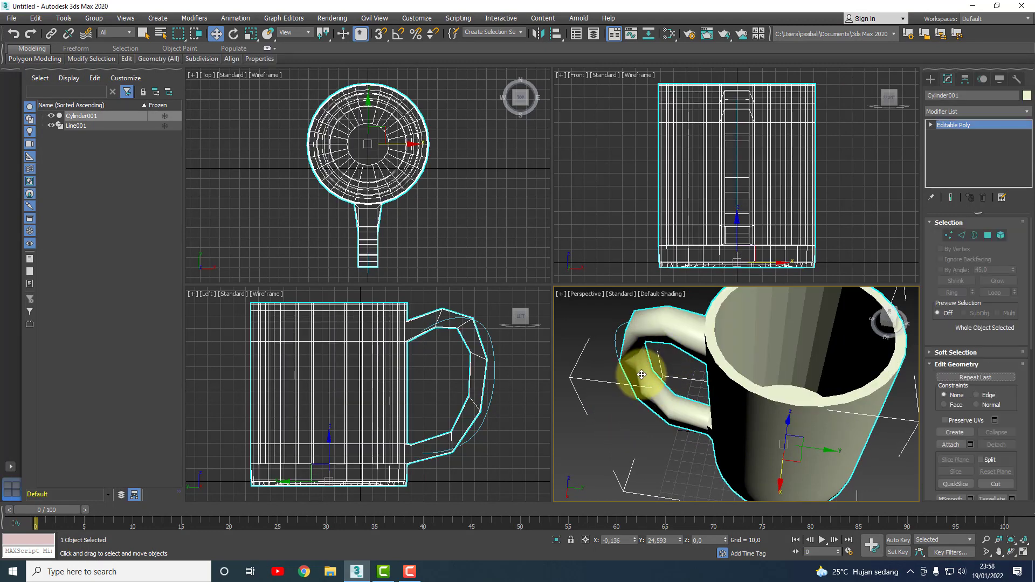
scroll(739, 415, "down", 3)
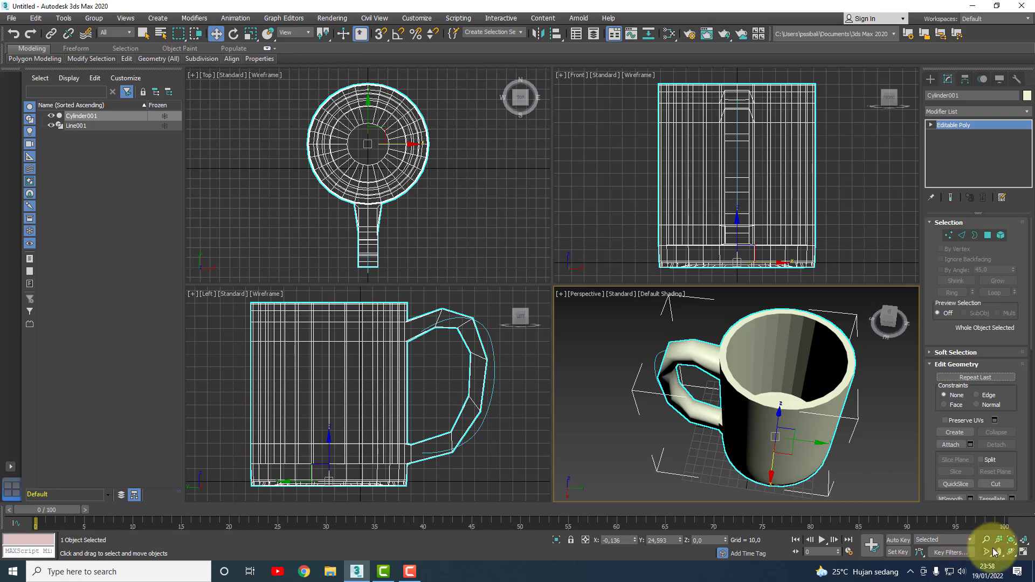
left_click(1011, 551)
mouse_move(771, 437)
left_mouse_down()
mouse_move(758, 363)
mouse_move(795, 416)
mouse_move(774, 380)
mouse_move(809, 353)
mouse_move(785, 354)
mouse_move(782, 370)
left_mouse_up()
right_click(780, 370)
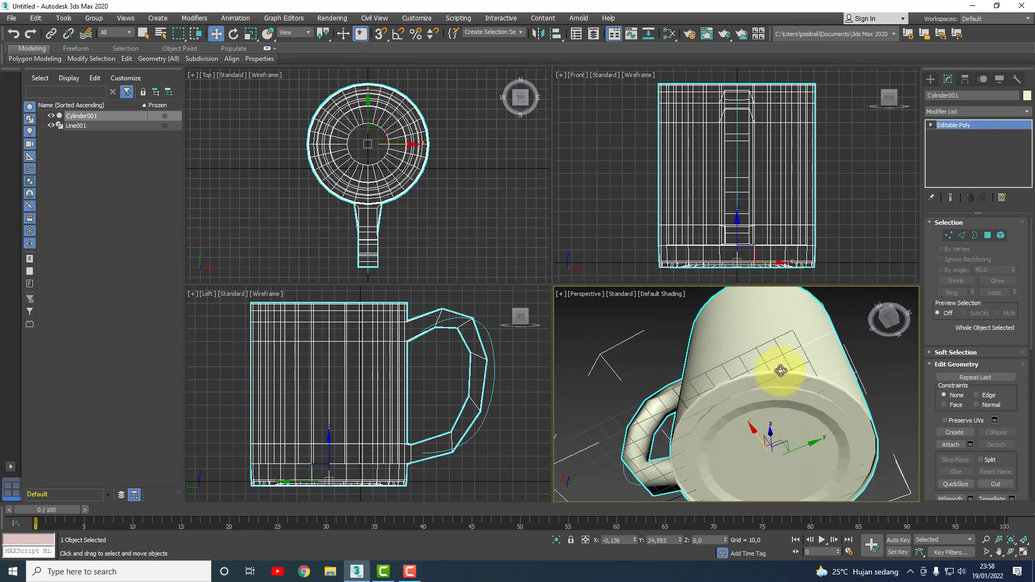
Step: Pan the Left view to the mug's base, maximize it, and enter Vertex level
scroll(798, 393, "up", 3)
scroll(800, 396, "up", 3)
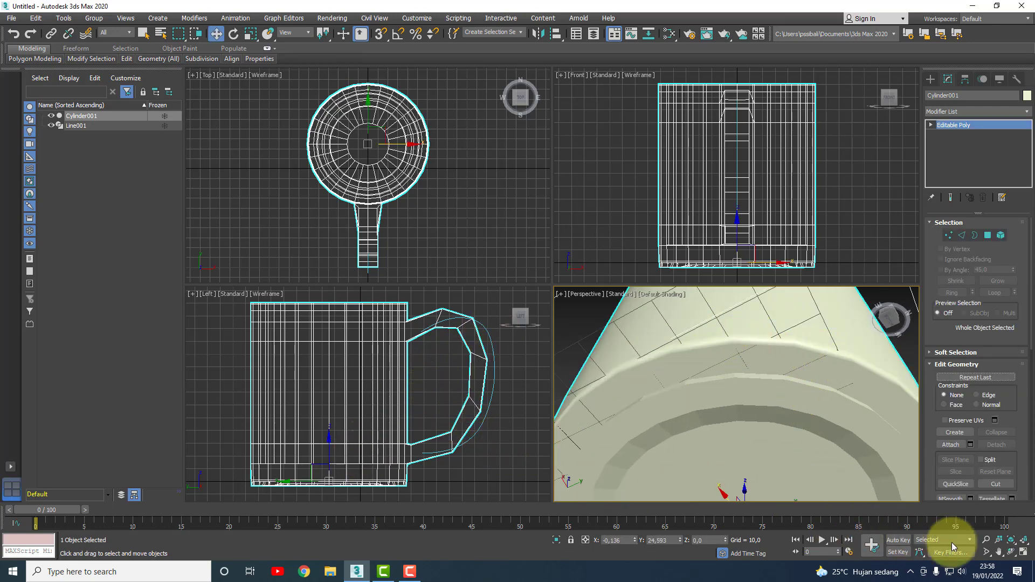
left_click(999, 552)
left_click_drag(430, 363, 446, 272)
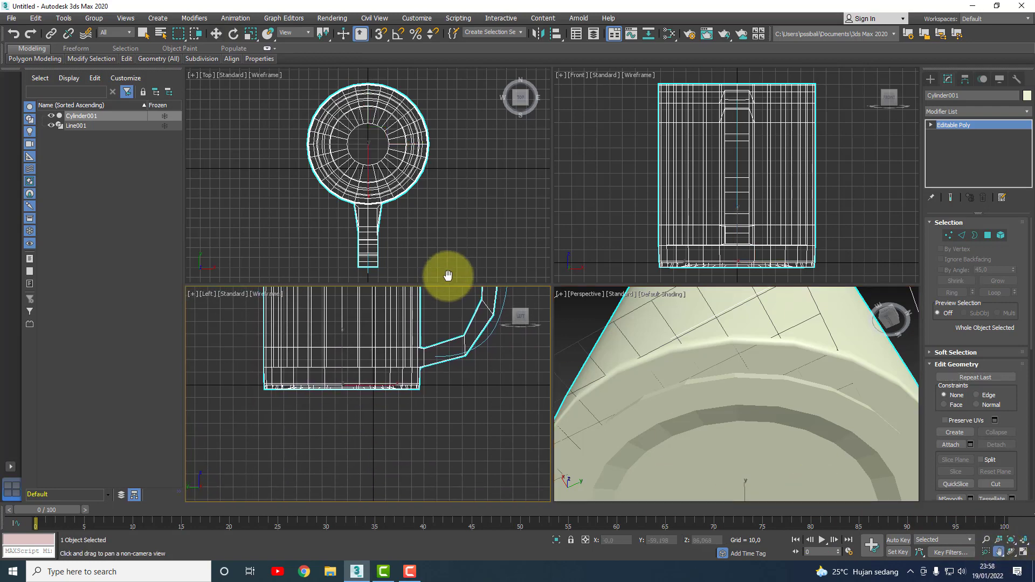
left_click(1023, 551)
scroll(555, 294, "up", 3)
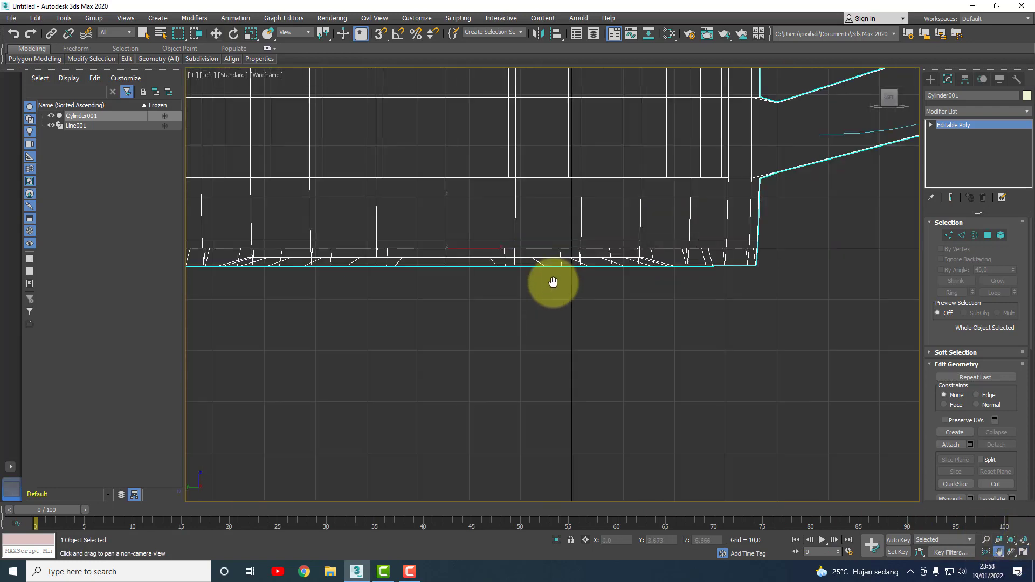
scroll(700, 300, "down", 1)
left_click(947, 237)
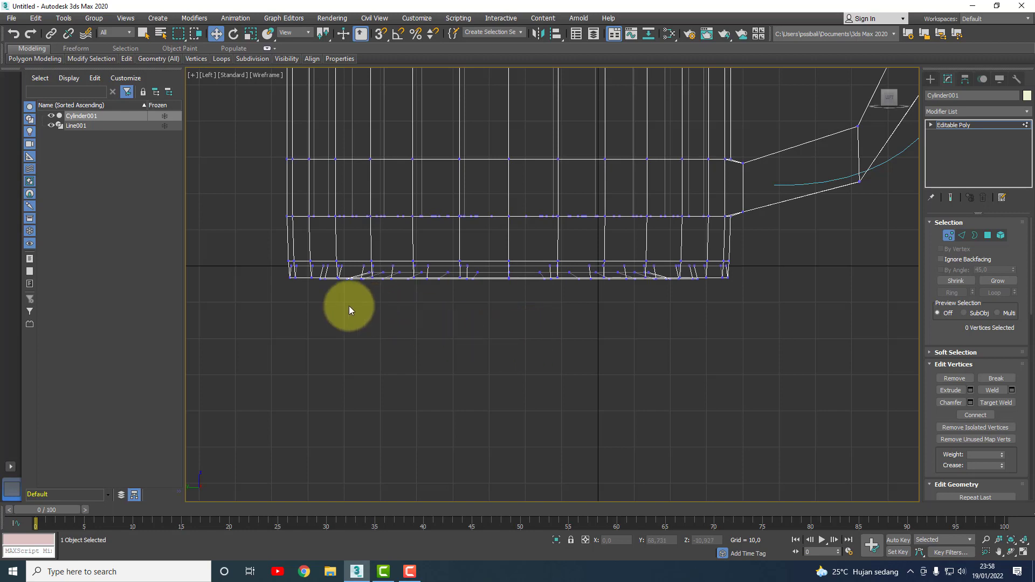
Step: Box-select the bottom vertex rows in the Left view and move them up toward the wall's lower edge
scroll(350, 276, "up", 2)
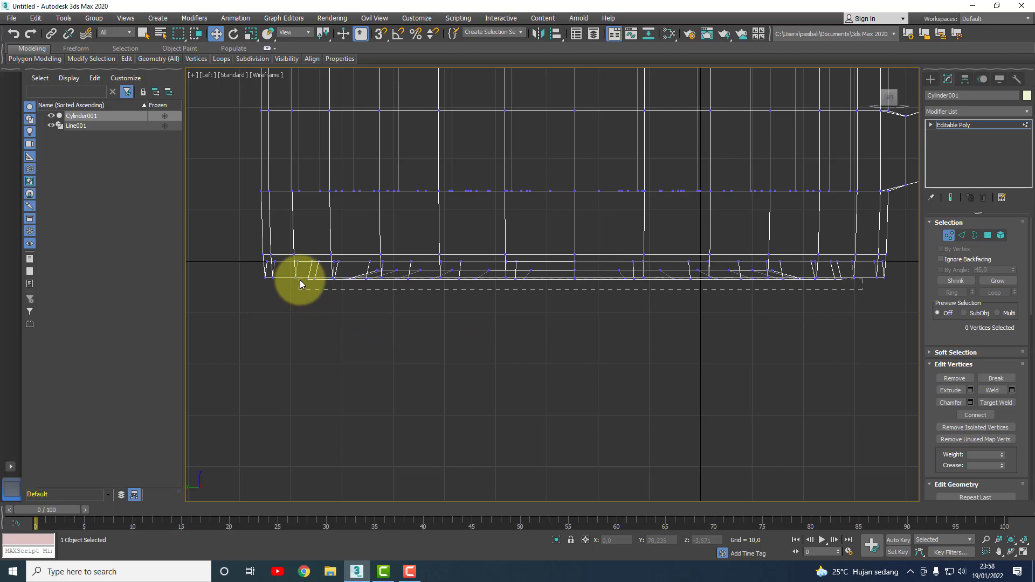
left_click_drag(573, 249, 573, 260)
left_click(527, 352)
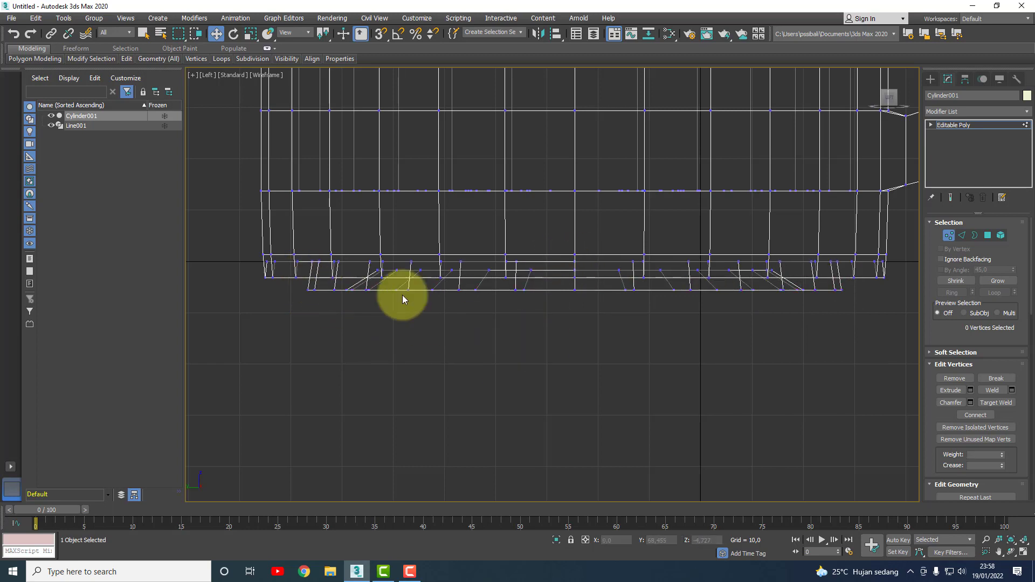
left_click_drag(894, 280, 237, 276)
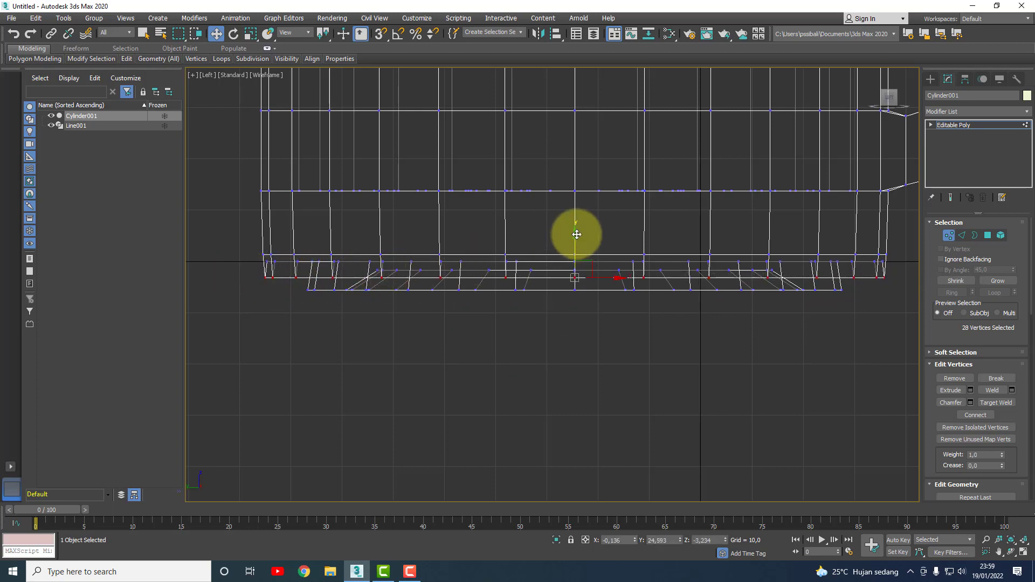
left_click_drag(575, 232, 578, 214)
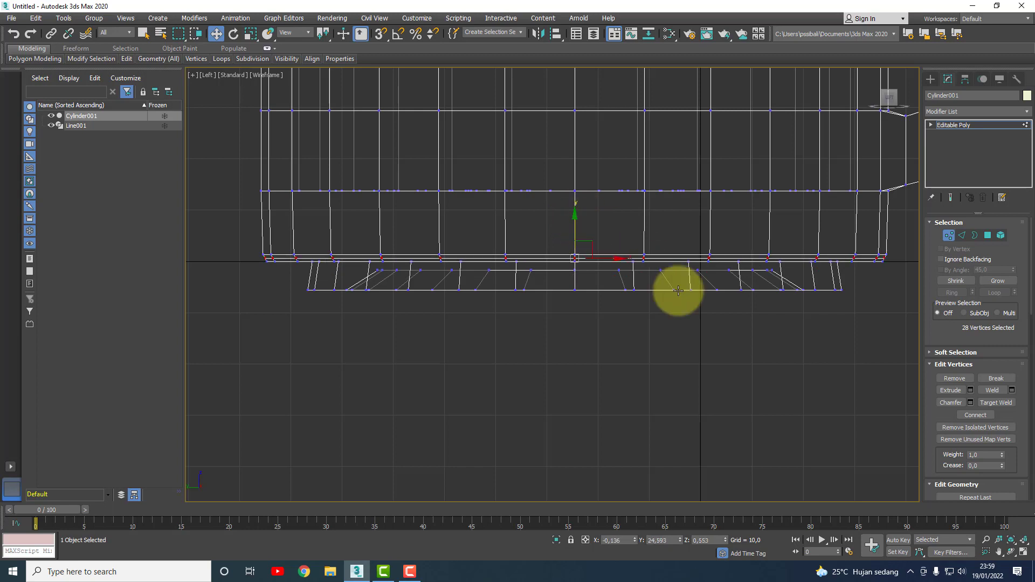
left_click(729, 318)
left_click_drag(875, 312, 290, 273)
left_click_drag(576, 242, 581, 226)
left_click(769, 315)
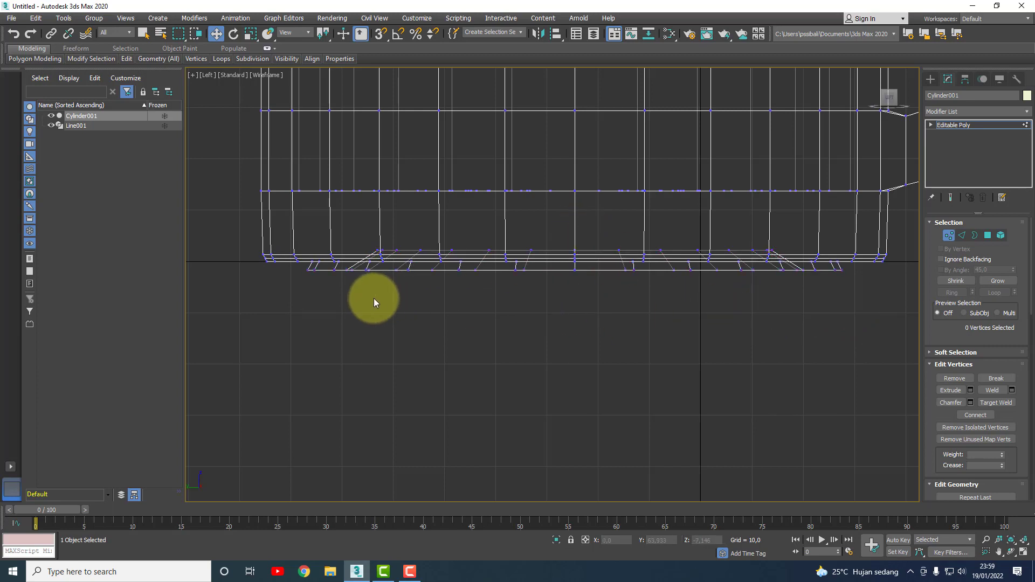
scroll(422, 297, "down", 1)
scroll(422, 296, "up", 1)
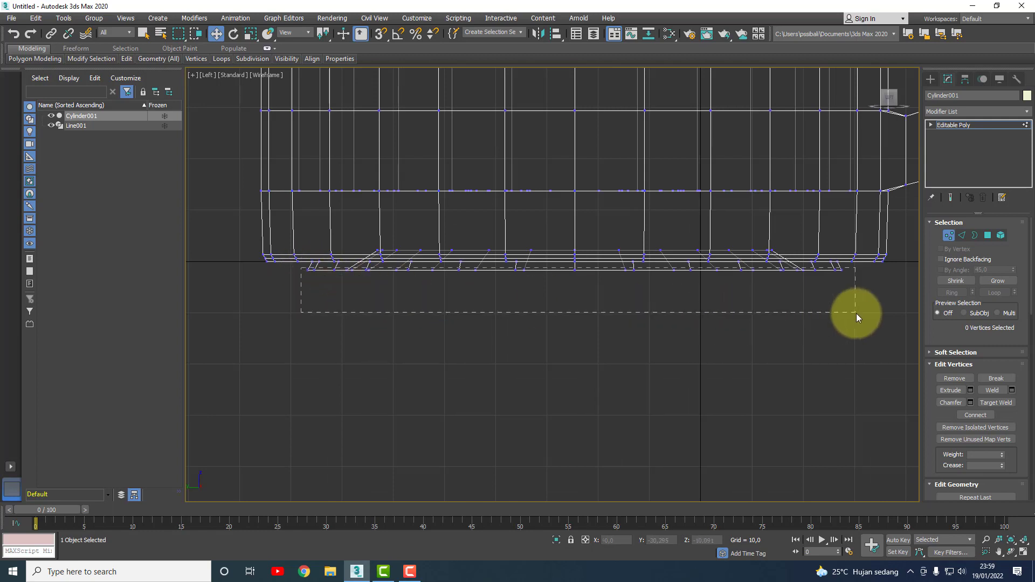
Step: Scale the lowest vertex ring slightly inward, then exit Vertex sub-object mode
left_click_drag(800, 312, 856, 313)
left_click(251, 33)
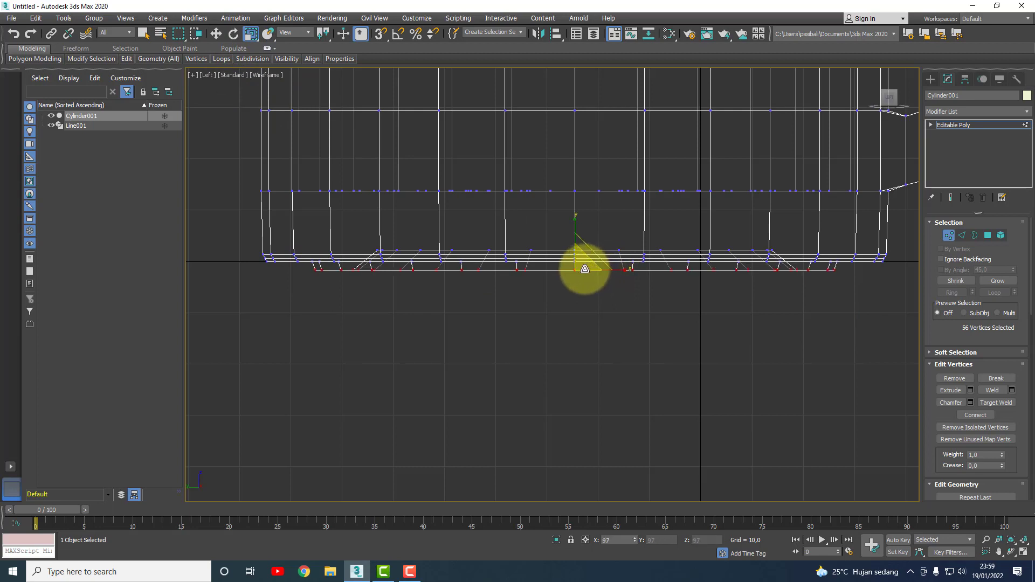
left_click_drag(584, 268, 588, 269)
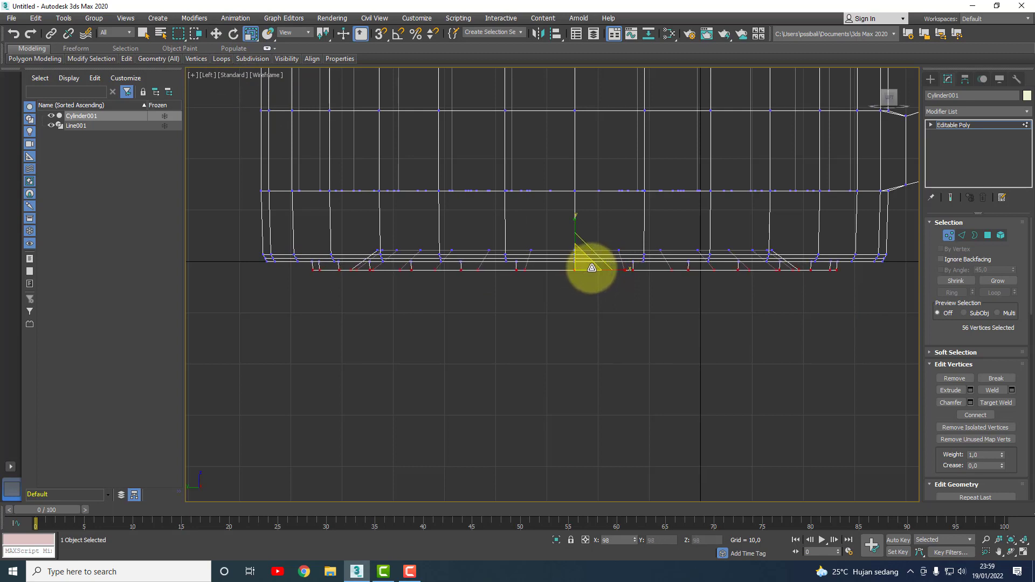
left_click_drag(590, 268, 591, 268)
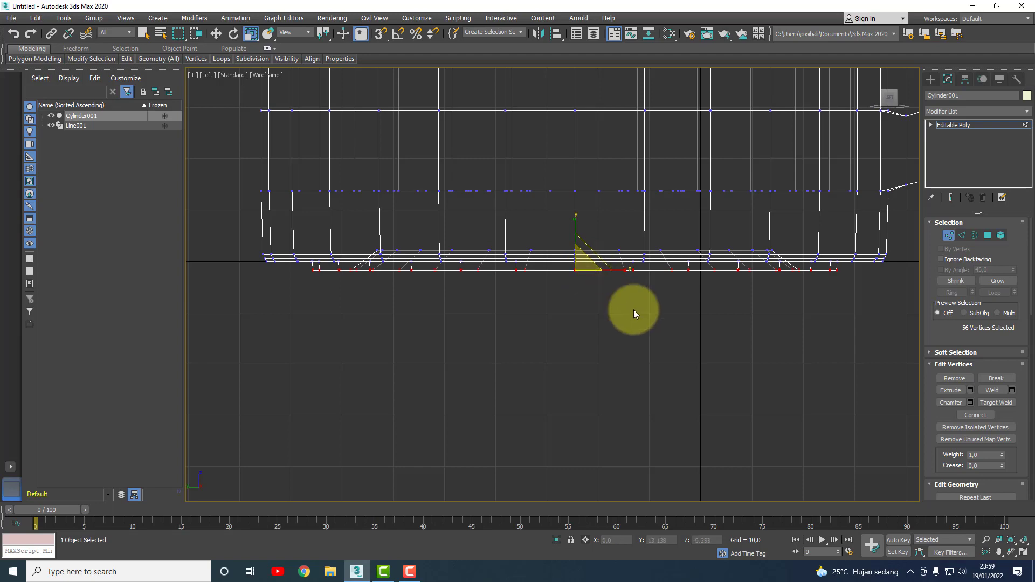
left_click(948, 235)
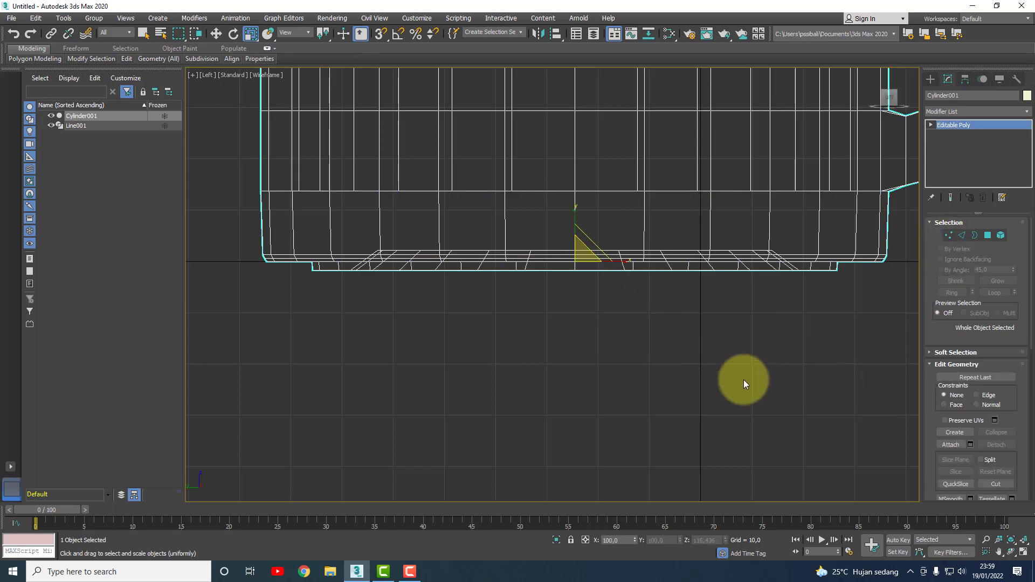
Step: Restore the four-viewport layout and orbit Perspective into the mug opening, handle swung right
scroll(749, 372, "down", 10)
scroll(754, 360, "up", 5)
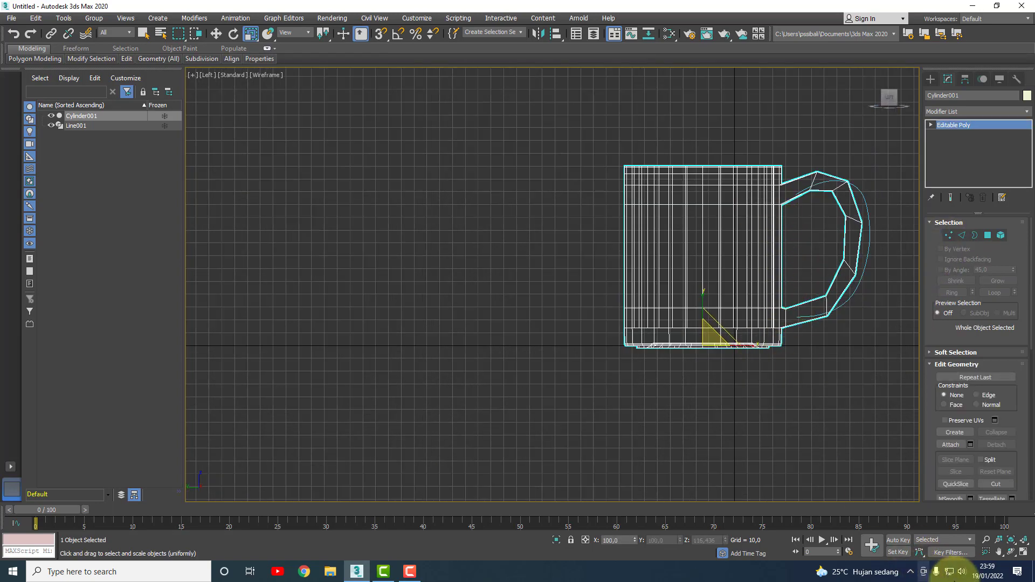
left_click(1012, 552)
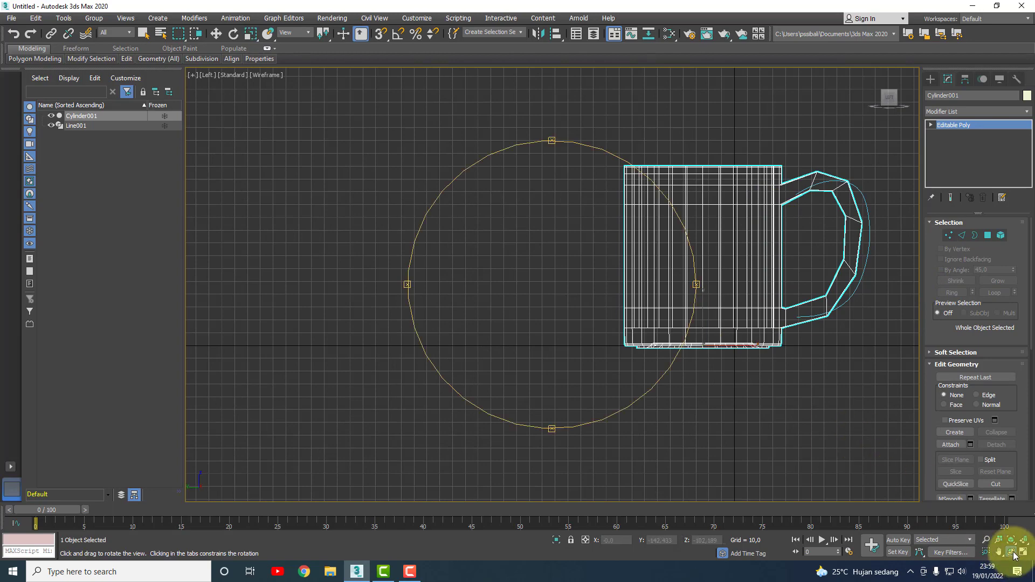
left_click(1023, 552)
left_click_drag(908, 478, 820, 411)
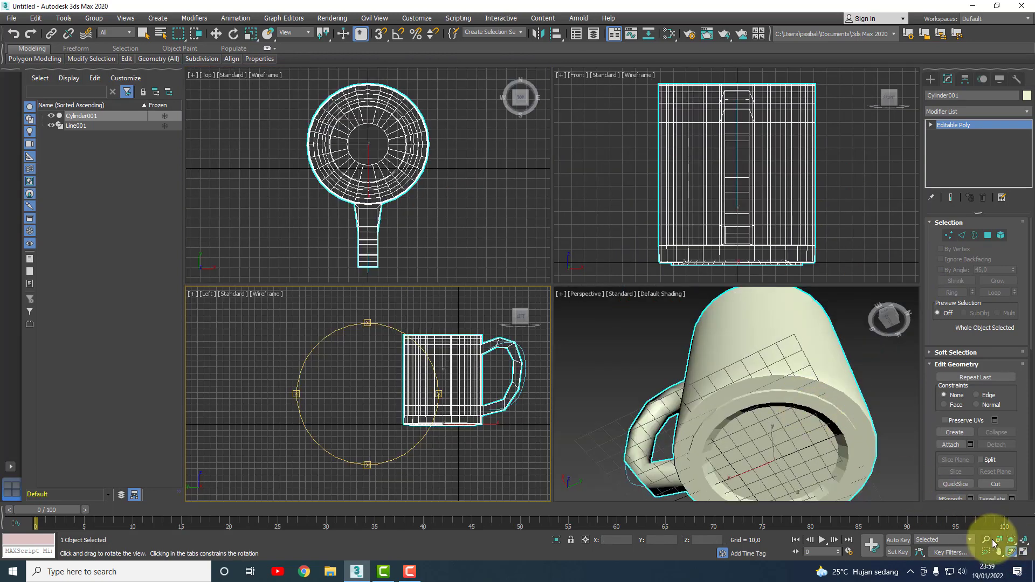
mouse_move(797, 371)
left_mouse_down()
mouse_move(789, 434)
mouse_move(763, 369)
left_mouse_up()
key("r")
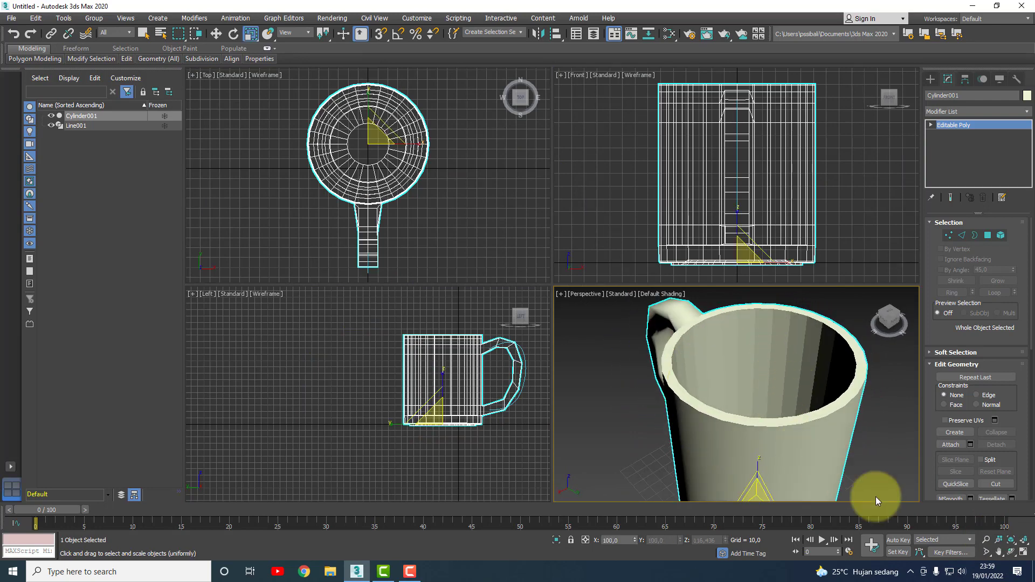
left_click(1011, 552)
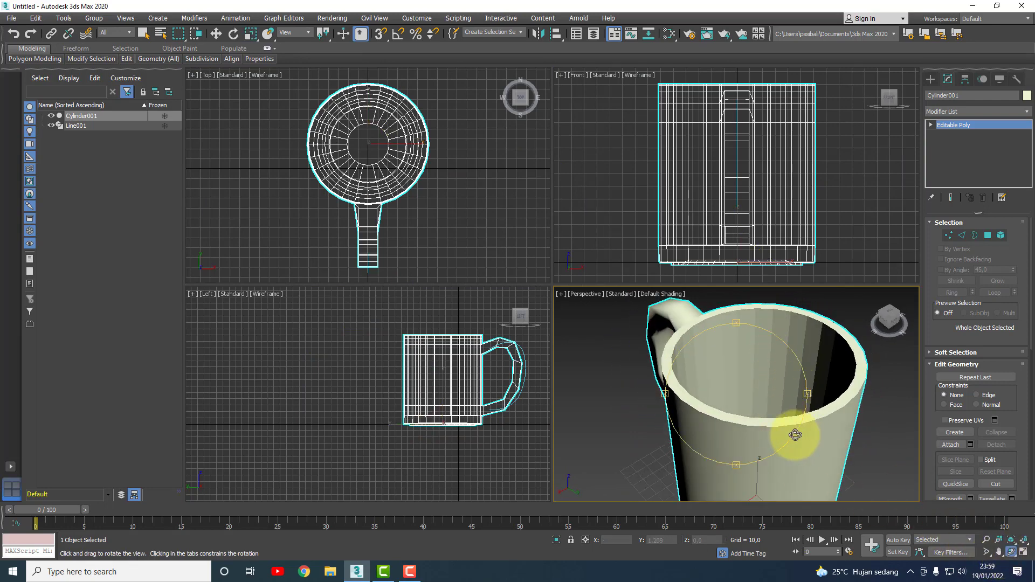
left_click_drag(795, 435, 679, 430)
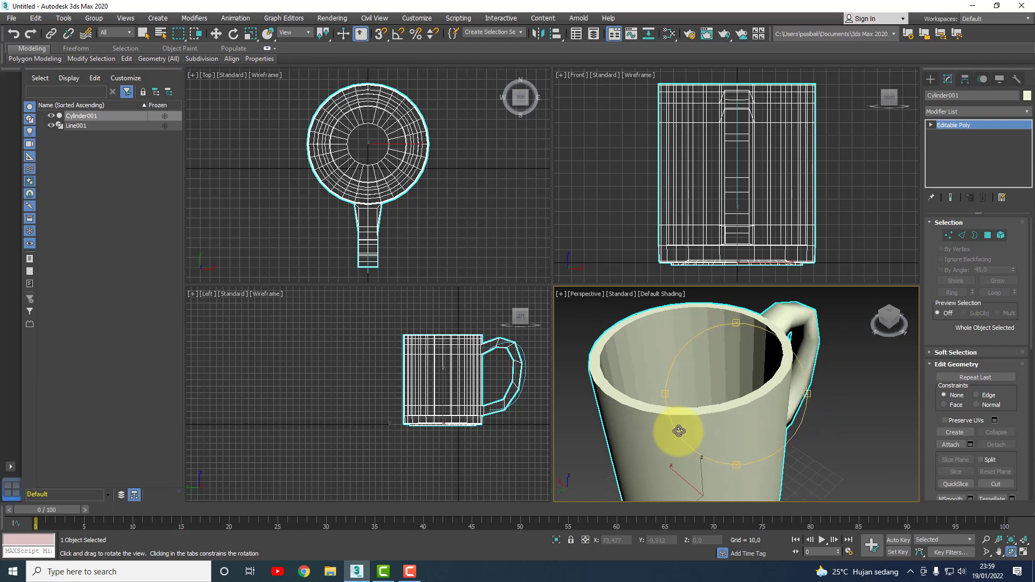
key("r")
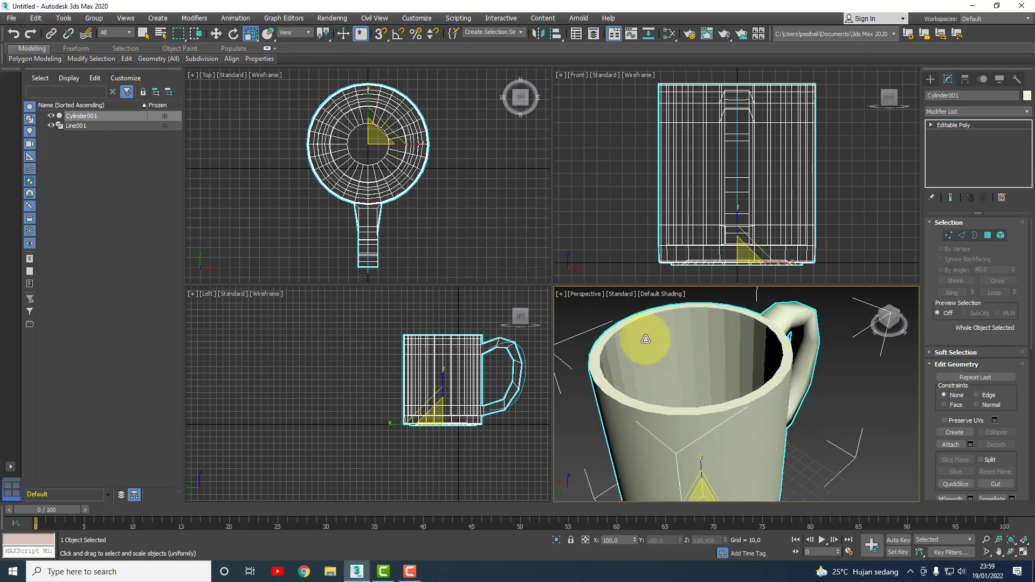
Step: In Edge mode, select three inner wall edges and expand them to a full ring with Alt+R
left_click(962, 236)
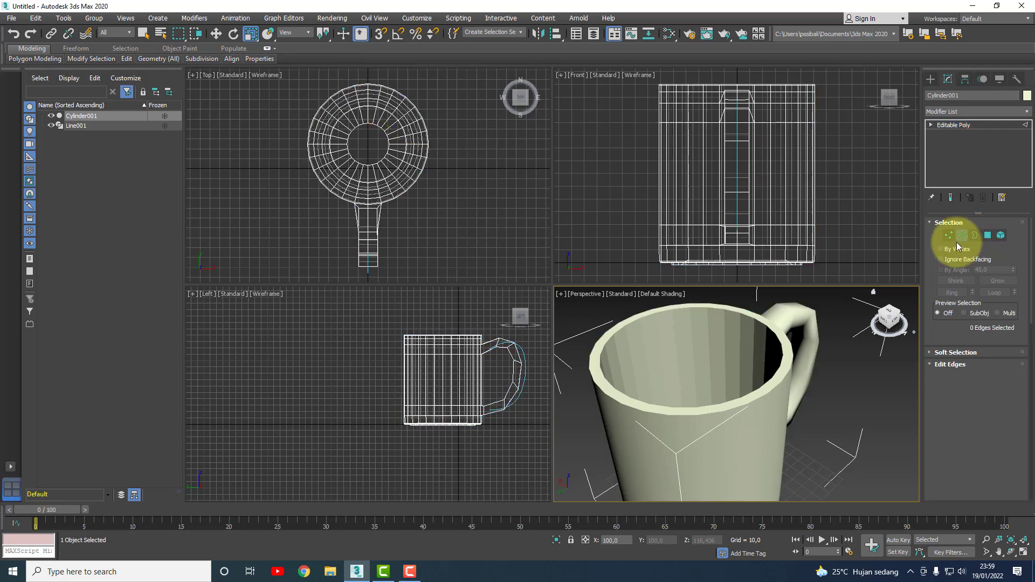
left_click(695, 333)
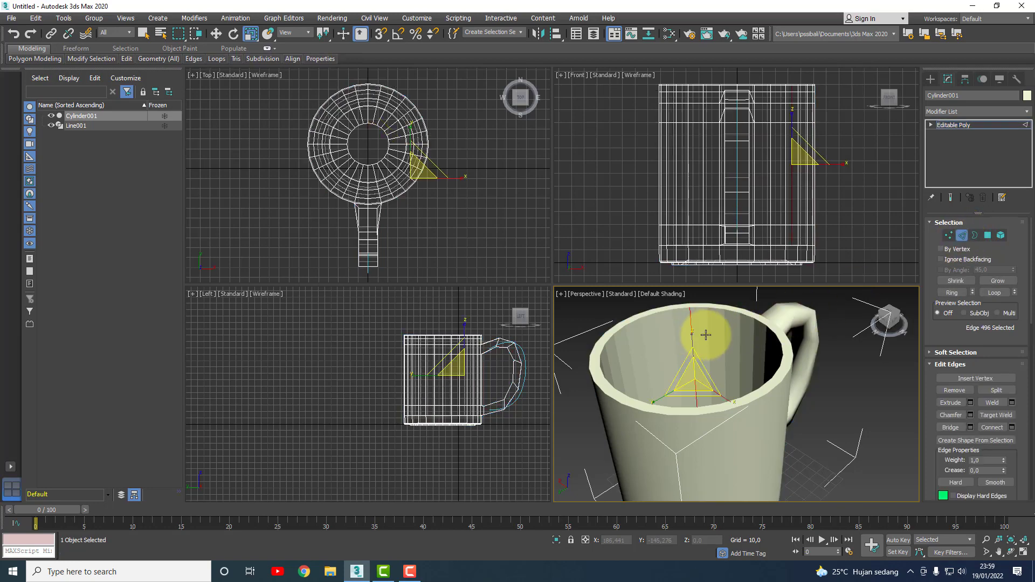
left_click(709, 336, "ctrl")
left_click(725, 336, "ctrl")
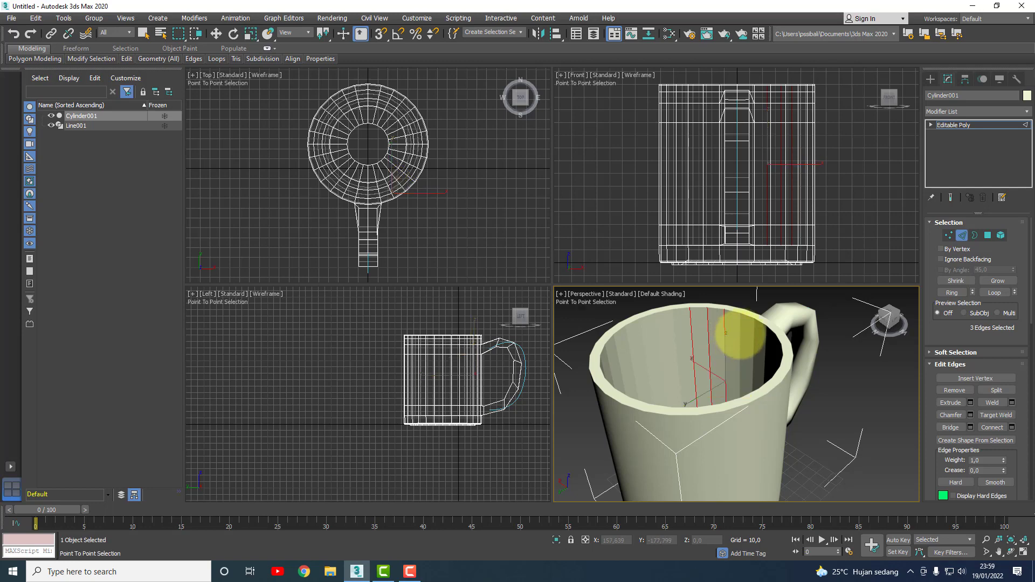
key("alt+r")
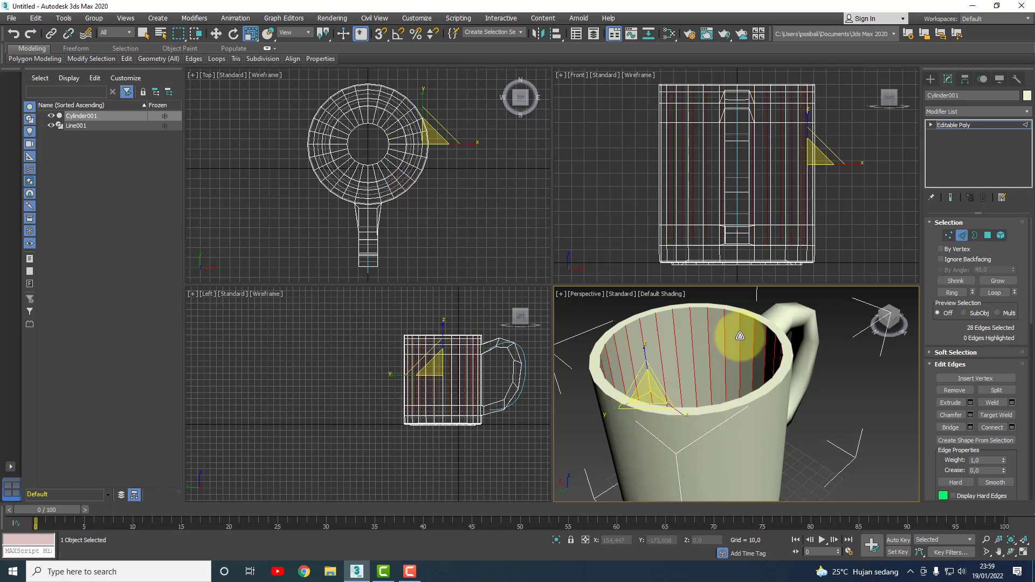
left_click(1012, 552)
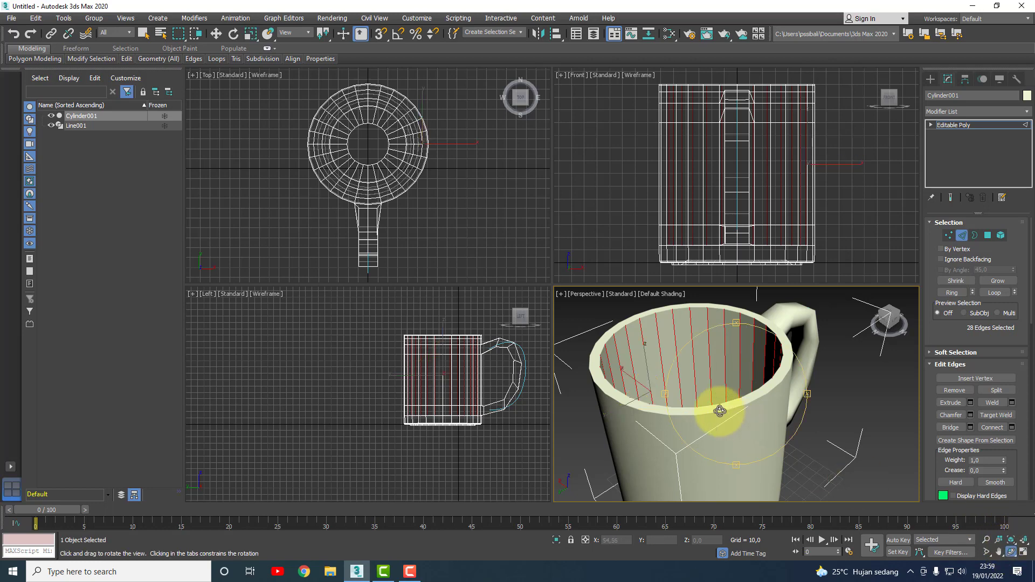
mouse_move(716, 412)
left_mouse_down()
mouse_move(762, 432)
mouse_move(801, 403)
left_mouse_up()
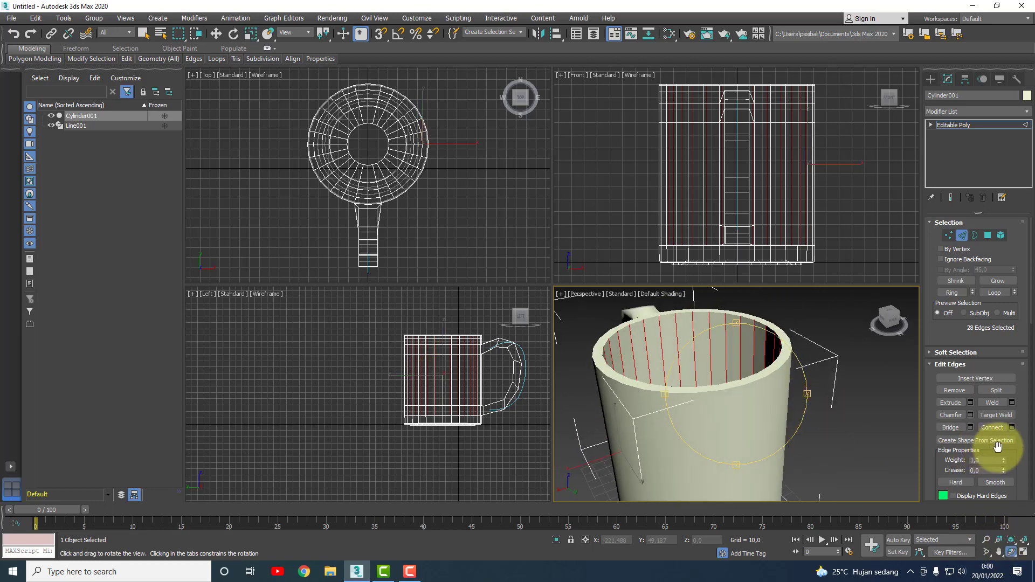
Step: Connect the ring with 5 new edge loops and move them up on Z toward the rim
left_click(1011, 427)
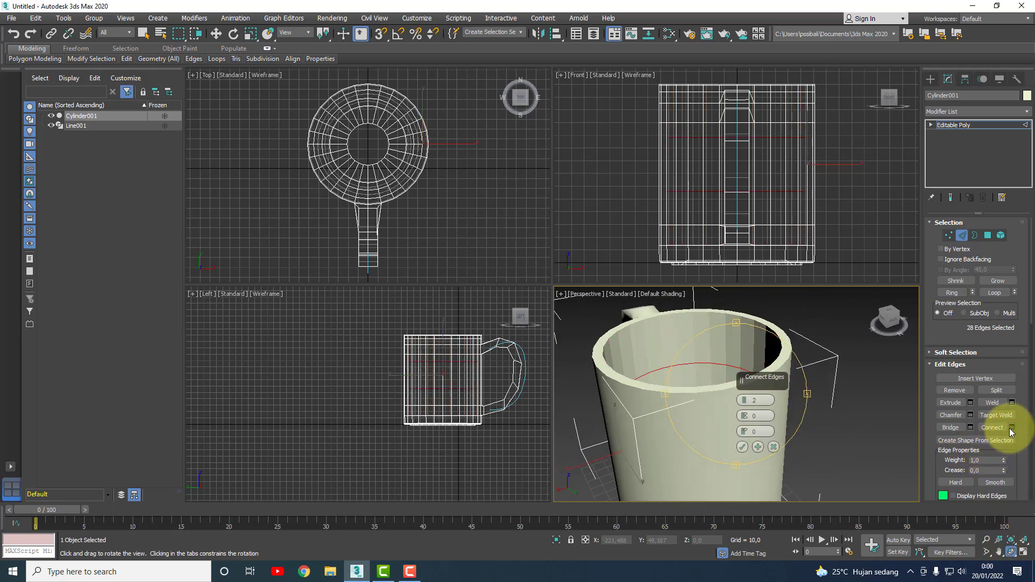
left_click(745, 399)
type("5")
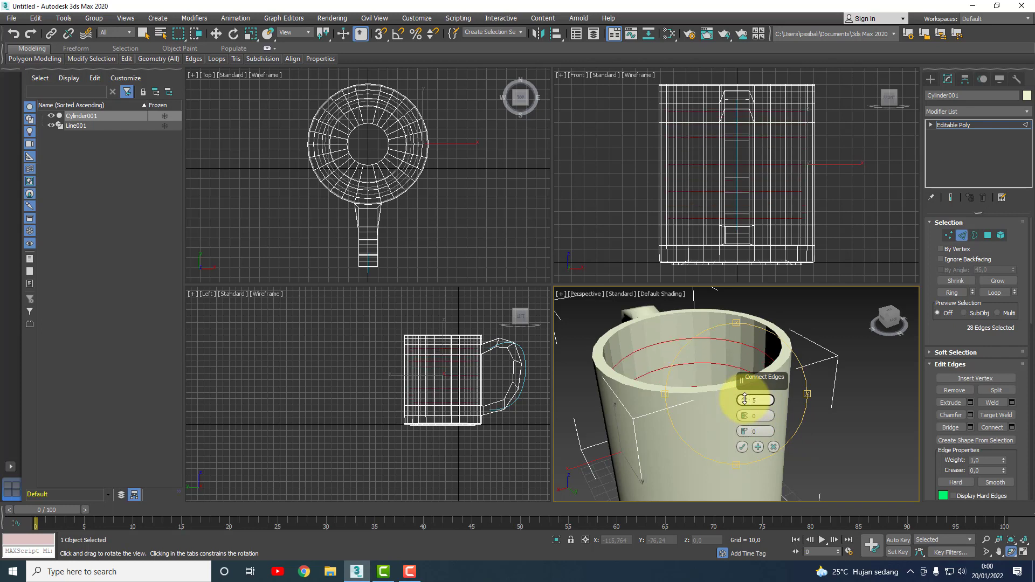
left_click(743, 448)
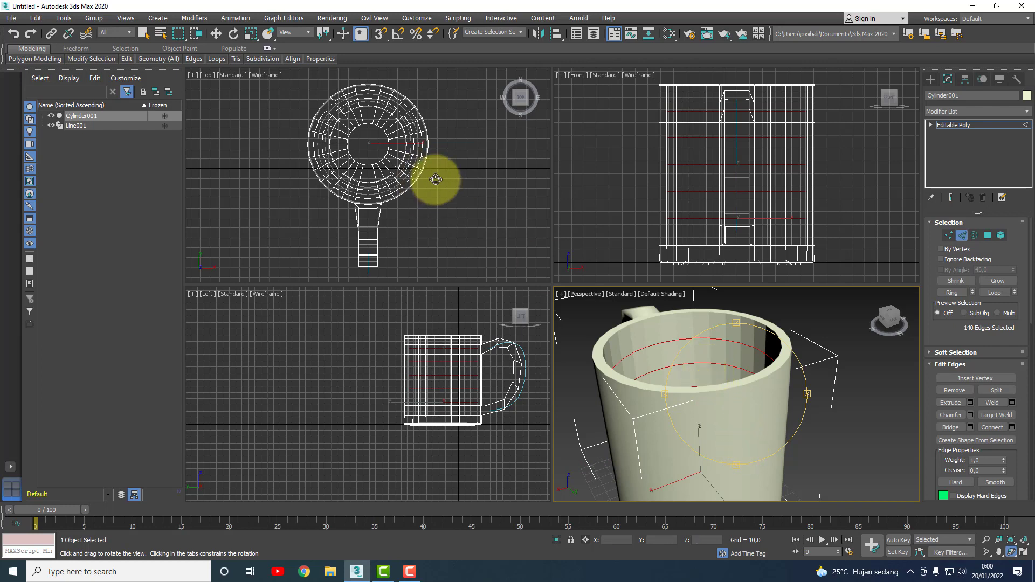
left_click(215, 33)
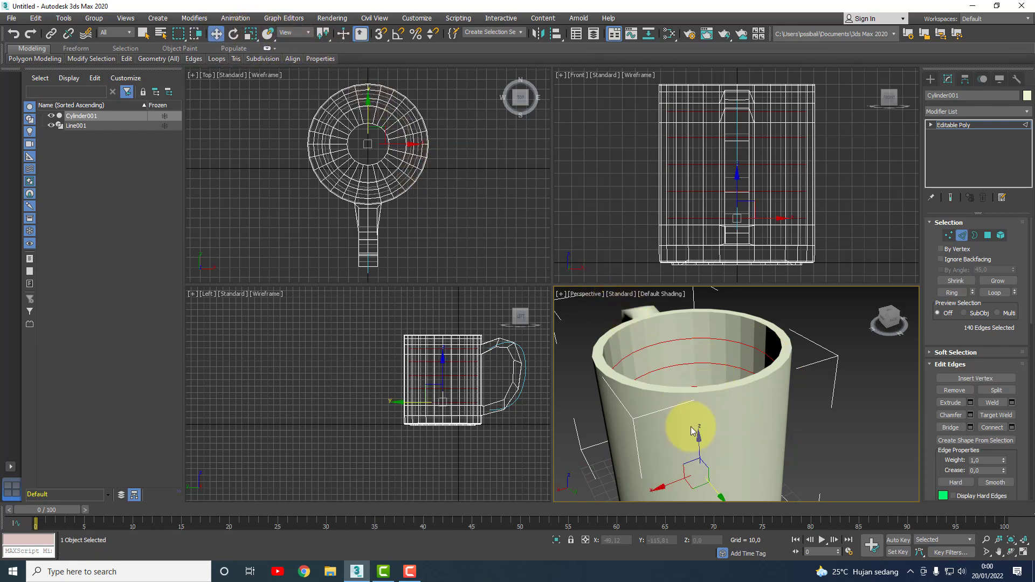
left_click_drag(701, 439, 699, 419)
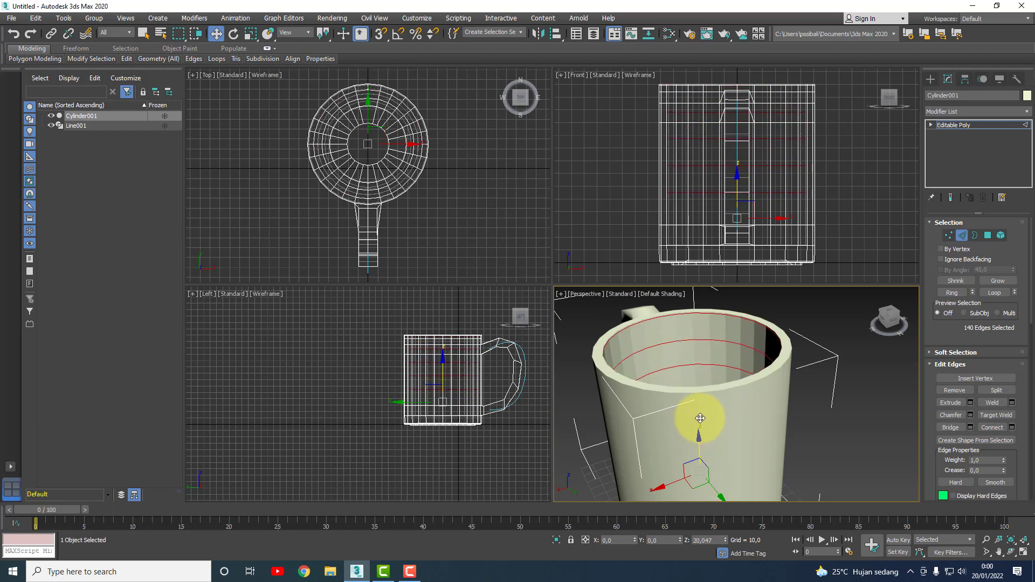
left_click_drag(700, 418, 700, 417)
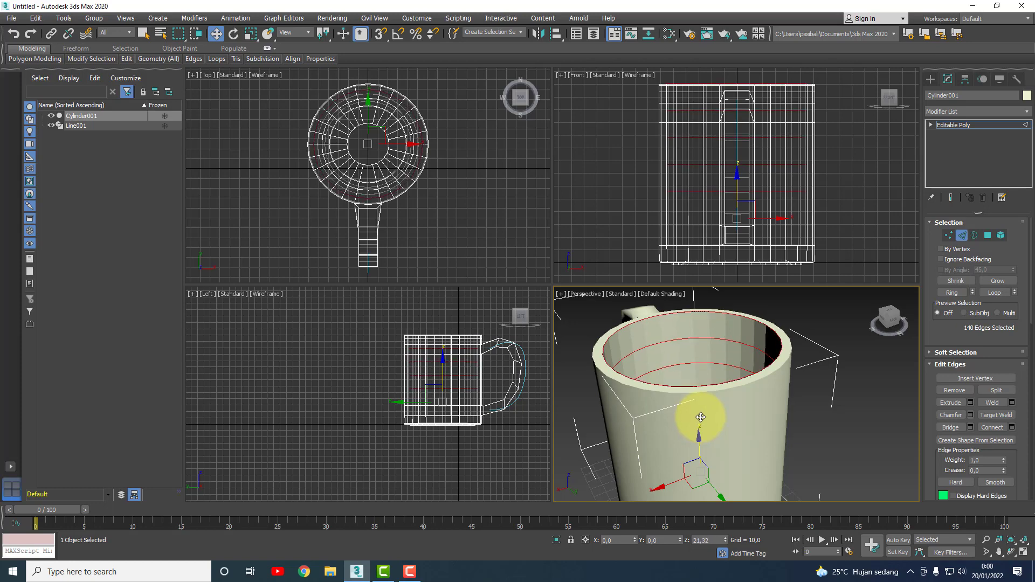
left_click(890, 437)
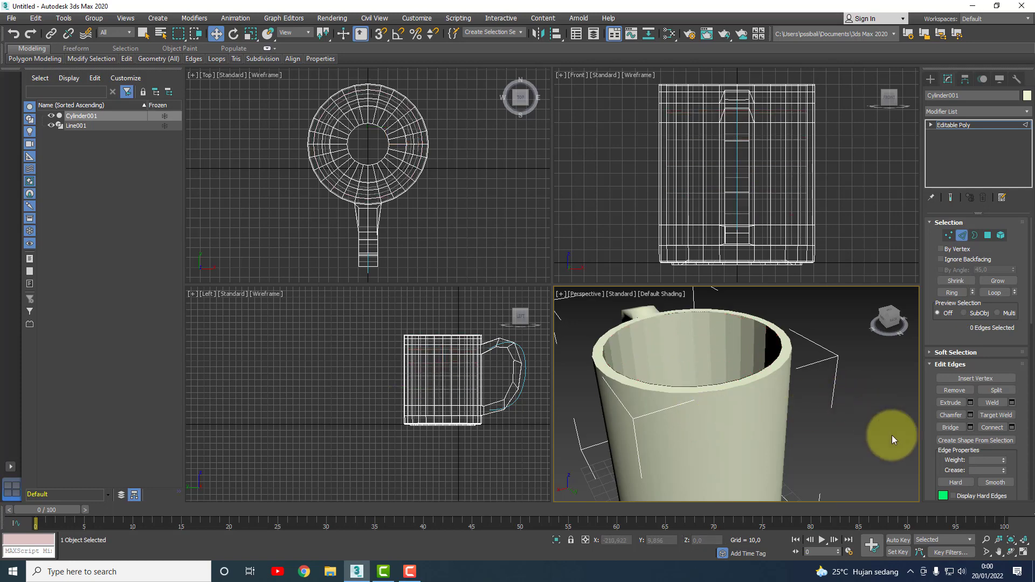
left_click(1010, 551)
mouse_move(727, 381)
left_mouse_down()
mouse_move(779, 399)
mouse_move(809, 388)
mouse_move(766, 394)
mouse_move(809, 364)
mouse_move(797, 409)
mouse_move(860, 343)
left_mouse_up()
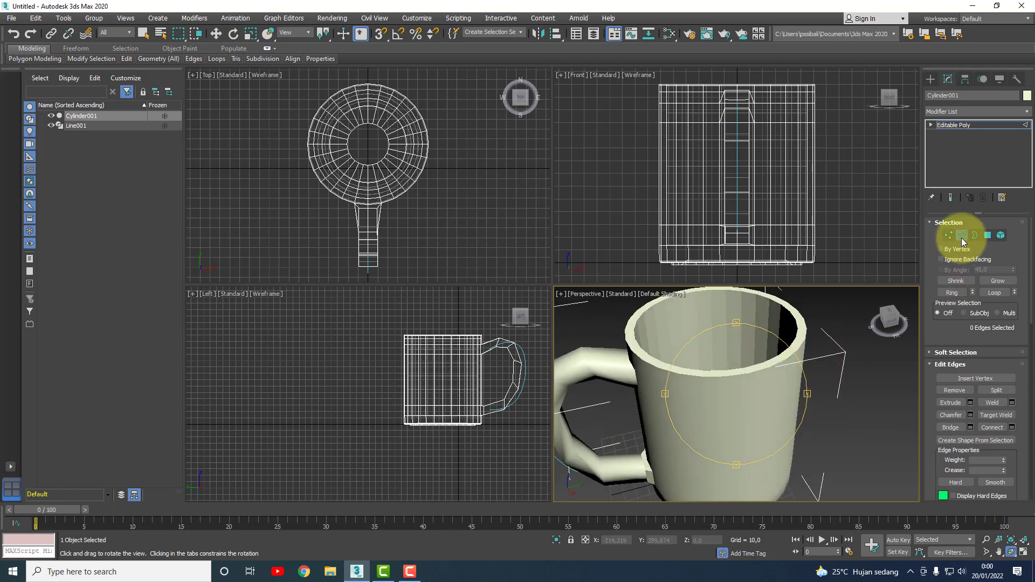
Step: Apply TurboSmooth to Cylinder001 at 2 iterations, orbit to inspect the handle, then deselect
left_click(961, 238)
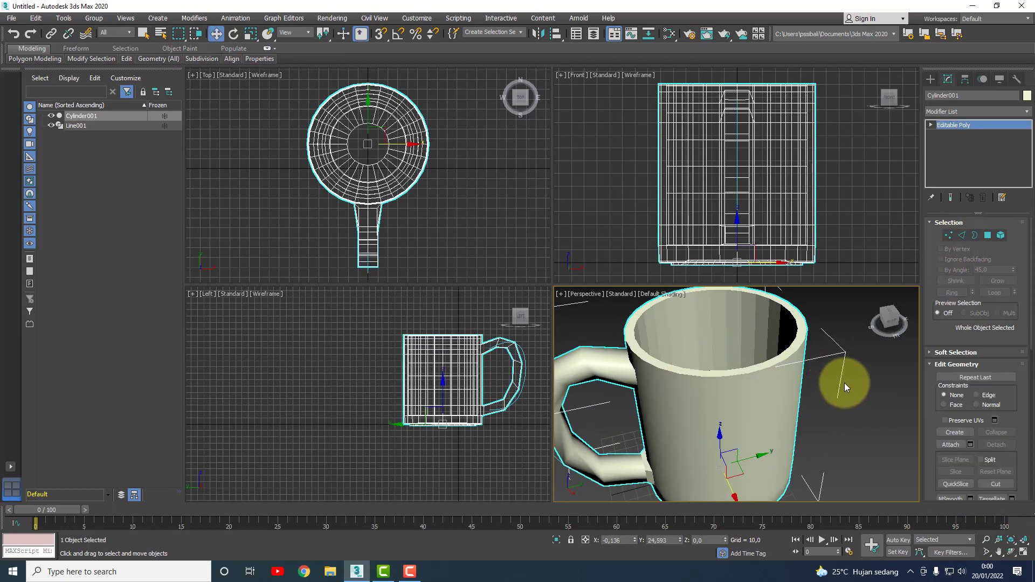
left_click(965, 108)
type("t")
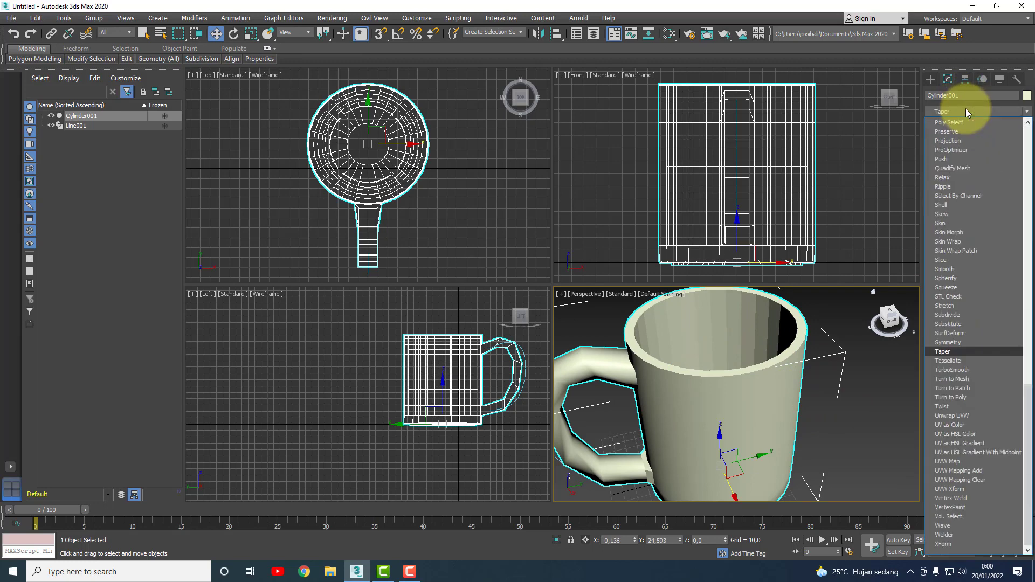
type("urboSmooth")
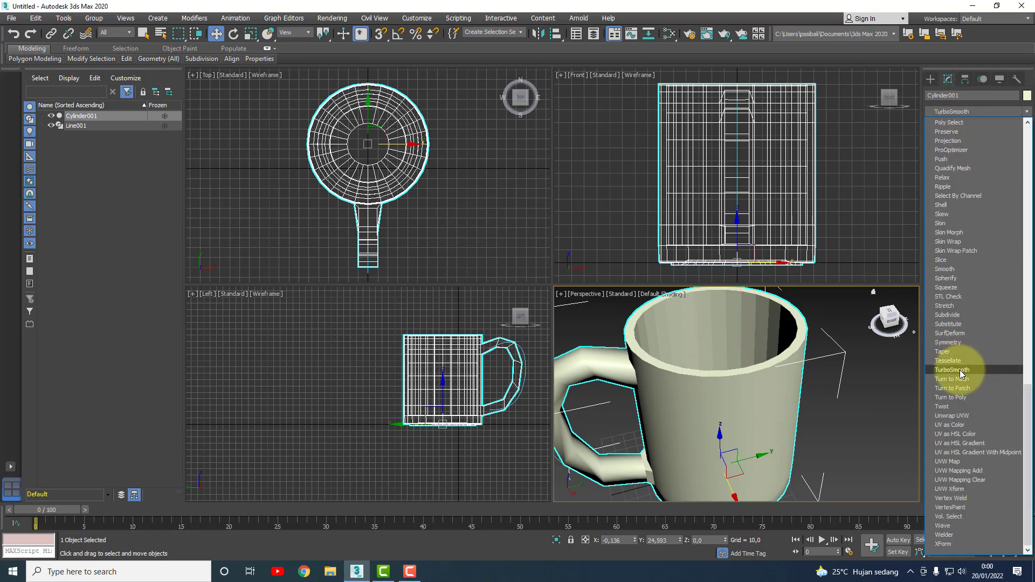
left_click(959, 370)
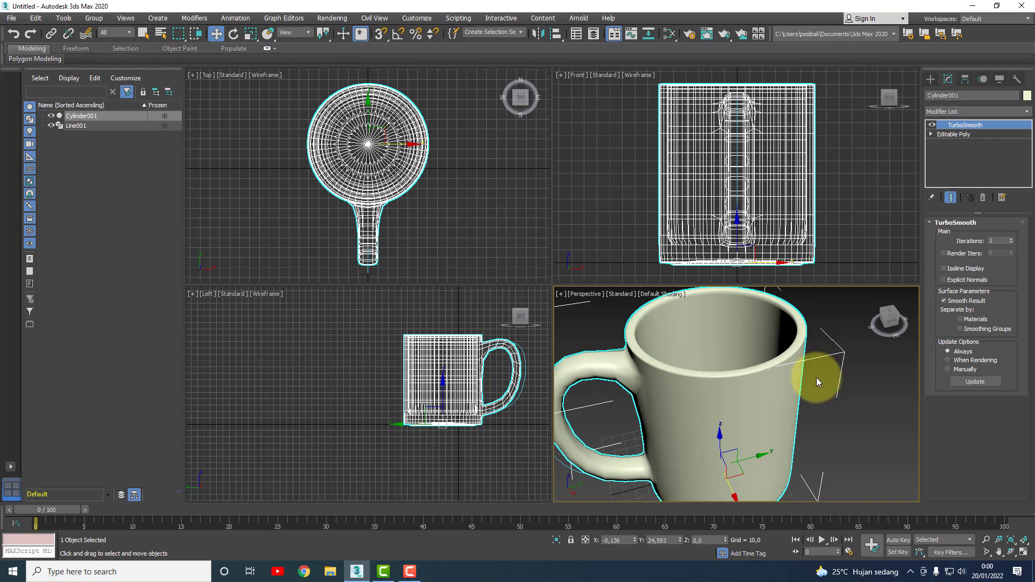
left_click(1011, 551)
mouse_move(755, 404)
left_mouse_down()
mouse_move(732, 424)
mouse_move(765, 383)
mouse_move(768, 398)
mouse_move(709, 374)
mouse_move(723, 365)
mouse_move(695, 374)
left_mouse_up()
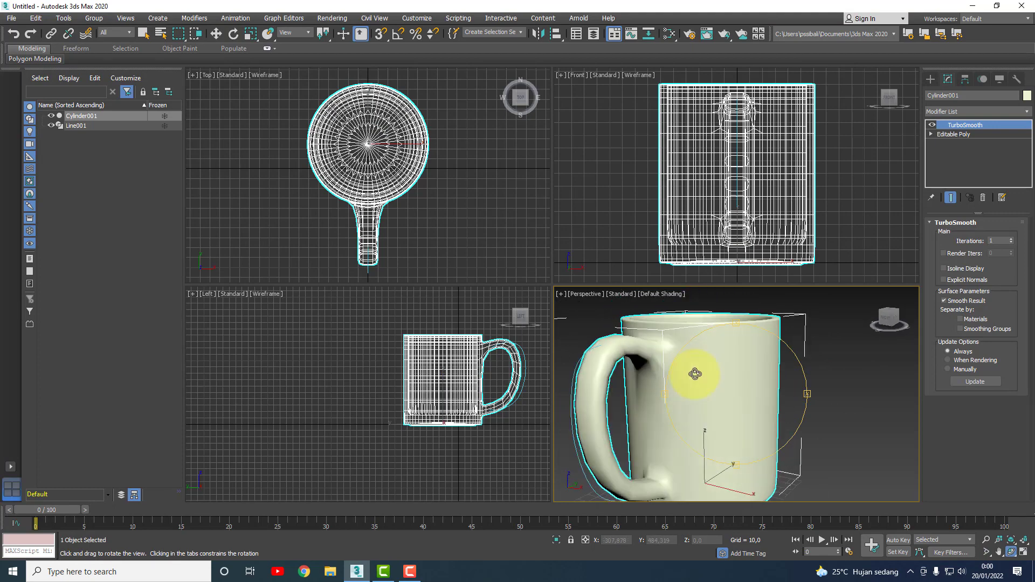
left_click(1011, 238)
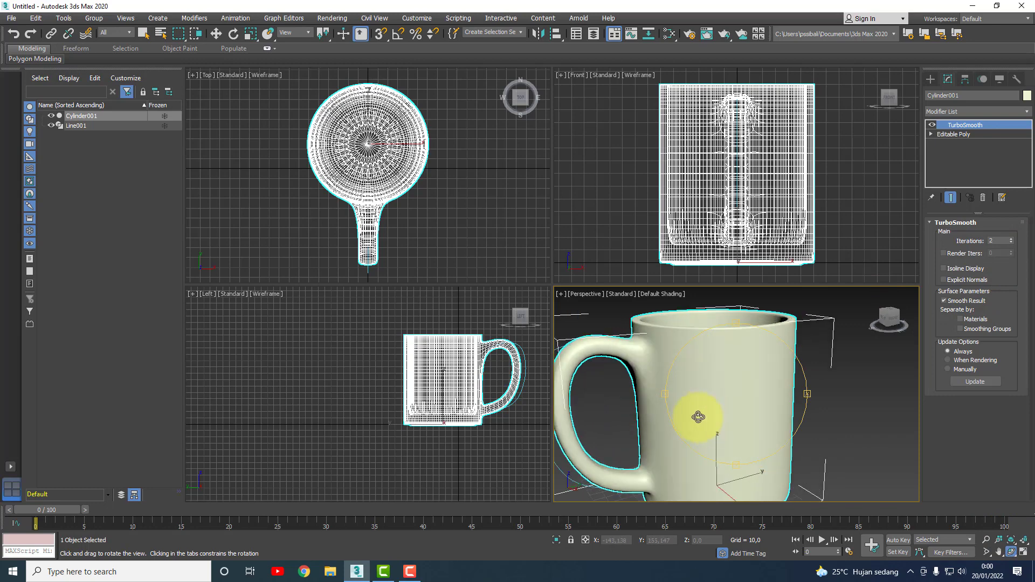
scroll(749, 407, "down", 5)
mouse_move(750, 404)
left_mouse_down()
mouse_move(741, 443)
mouse_move(769, 397)
mouse_move(730, 415)
mouse_move(829, 403)
mouse_move(670, 409)
mouse_move(714, 411)
mouse_move(827, 380)
left_mouse_up()
key("w")
left_click(836, 399)
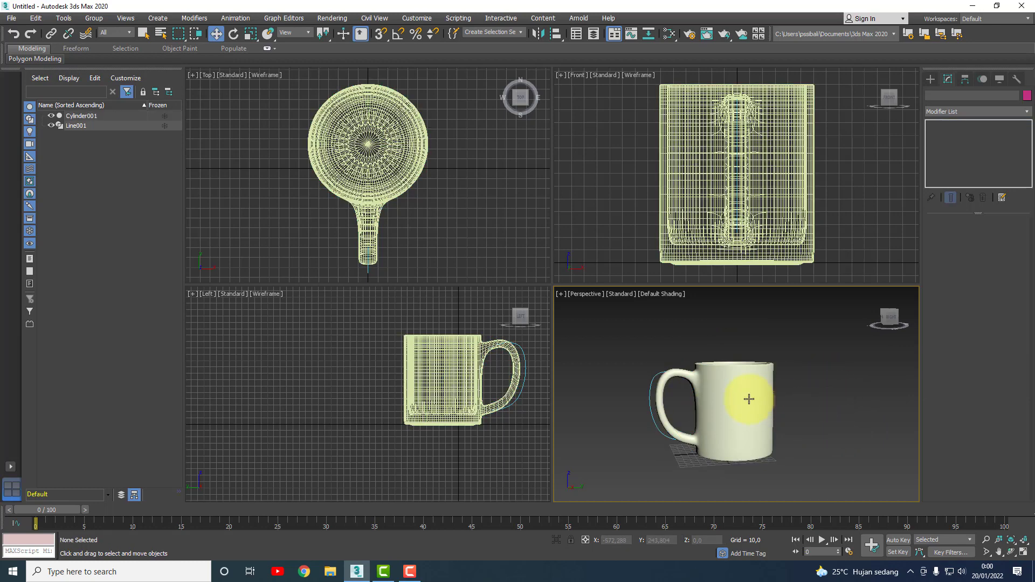
left_click(1023, 540)
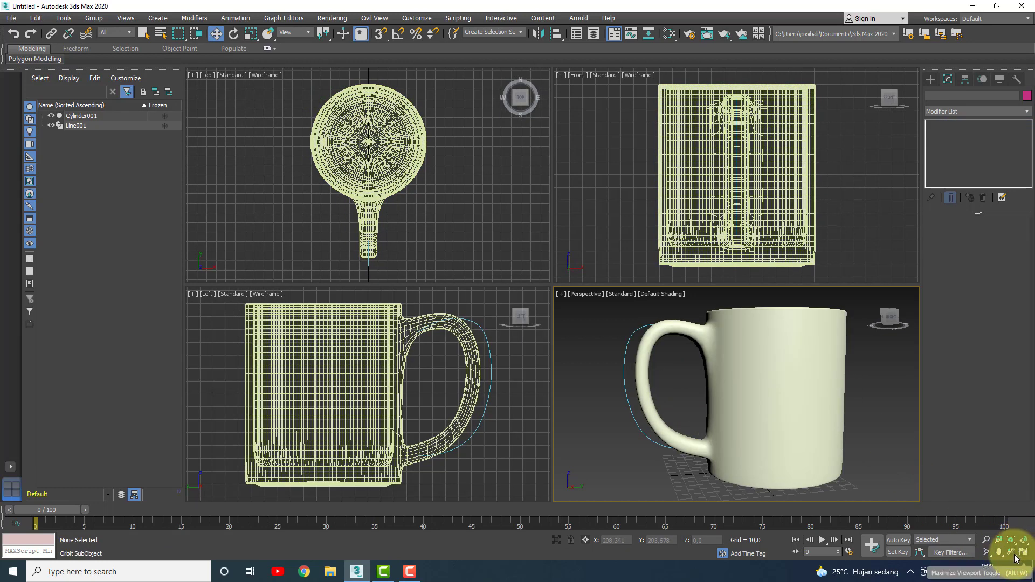
left_click(1023, 551)
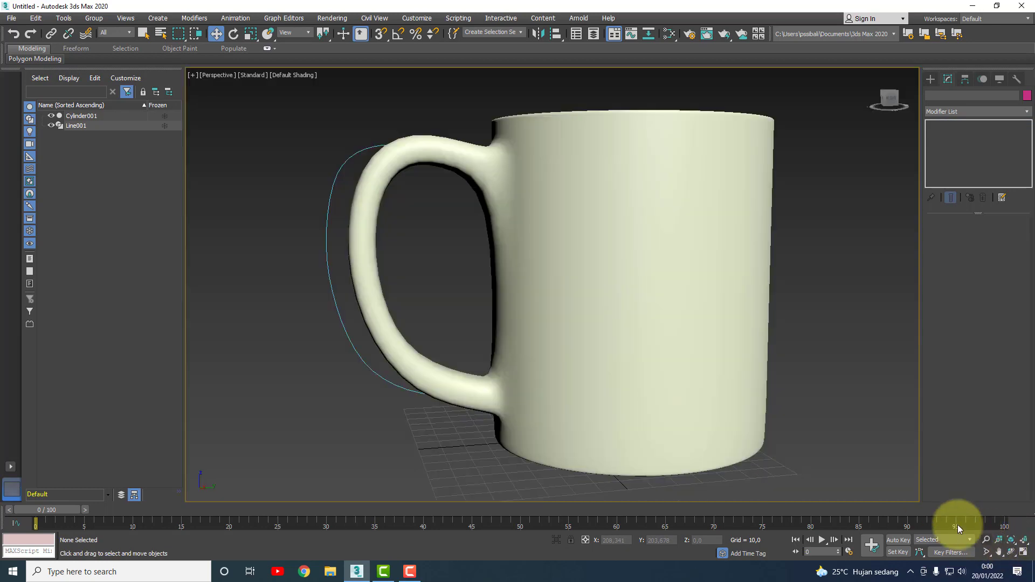
left_click(1011, 552)
mouse_move(590, 319)
left_mouse_down()
mouse_move(652, 358)
mouse_move(651, 406)
mouse_move(578, 370)
mouse_move(629, 340)
mouse_move(700, 343)
mouse_move(668, 351)
mouse_move(634, 324)
left_mouse_up()
left_click(1011, 540)
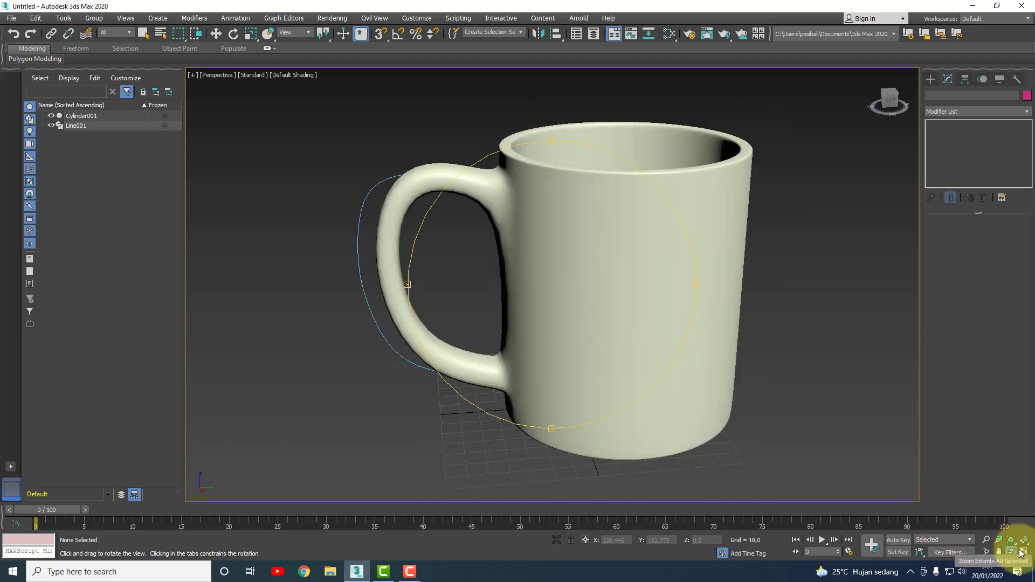
left_click(1016, 550)
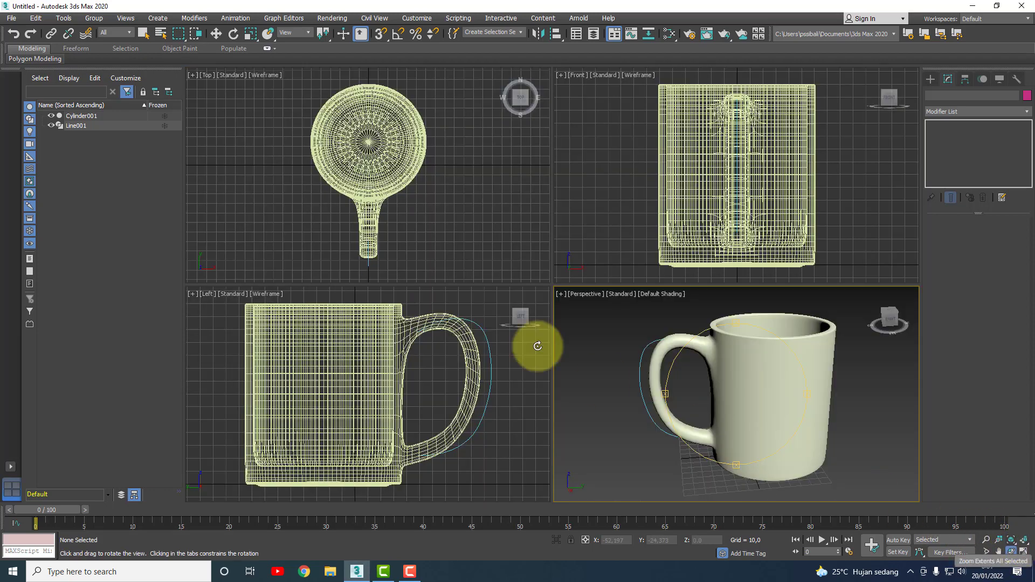
right_click(458, 232)
scroll(474, 206, "down", 8)
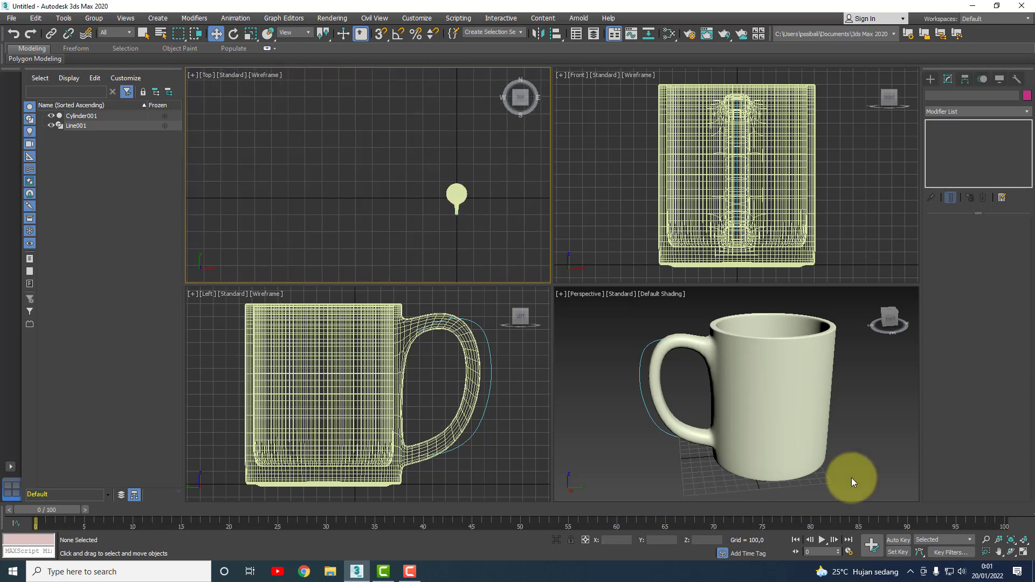
left_click(998, 550)
left_click_drag(501, 231, 397, 190)
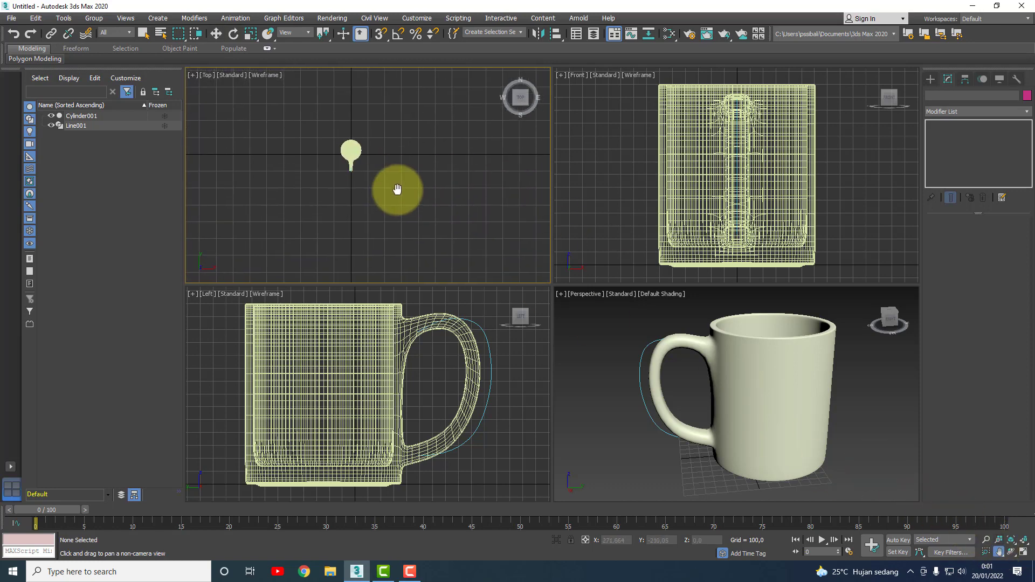
scroll(483, 361, "down", 8)
scroll(484, 361, "up", 2)
left_click_drag(484, 362, 455, 346)
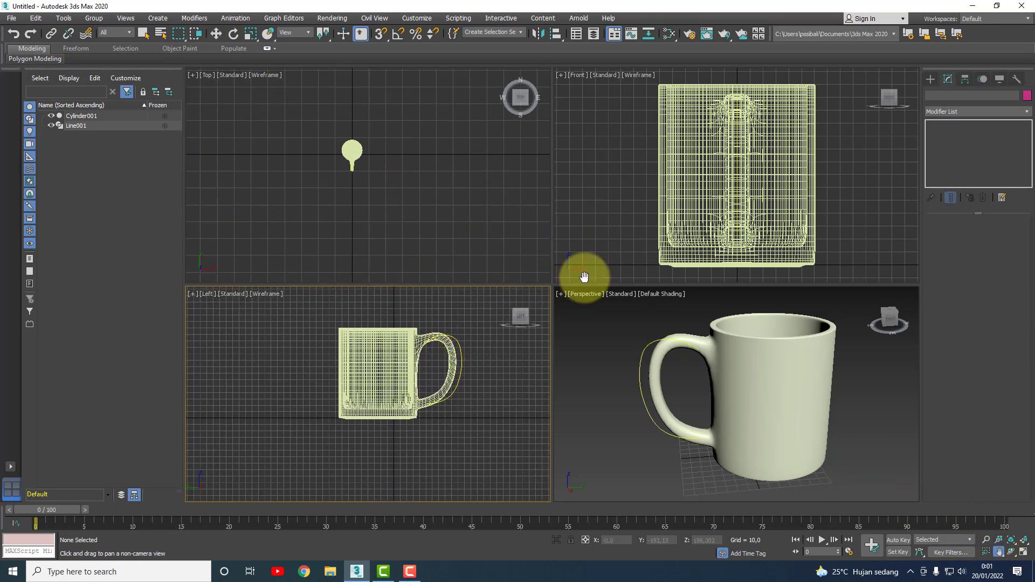
left_click_drag(786, 166, 782, 176)
scroll(782, 175, "down", 5)
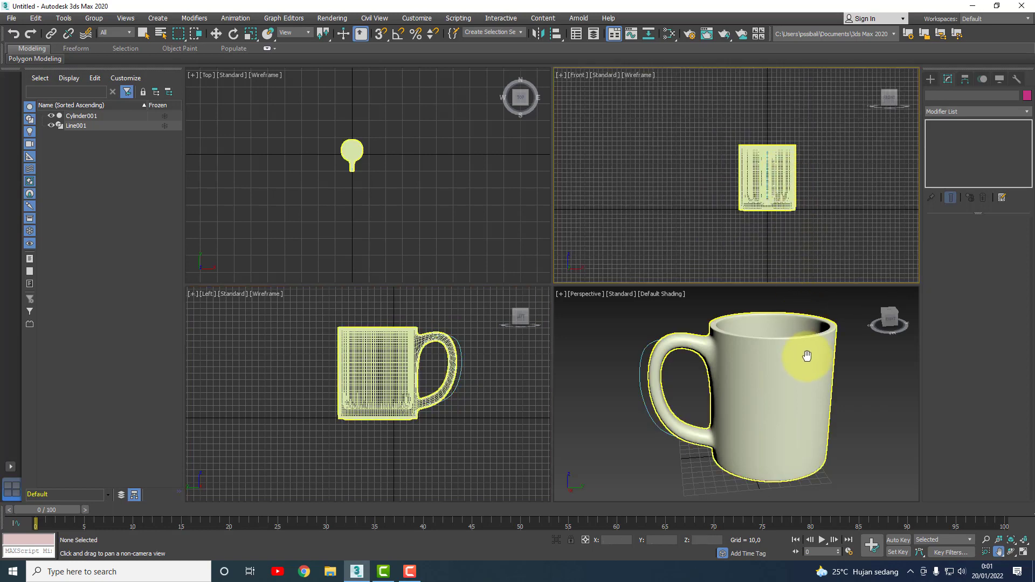
scroll(809, 345, "down", 5)
left_click_drag(431, 183, 421, 180)
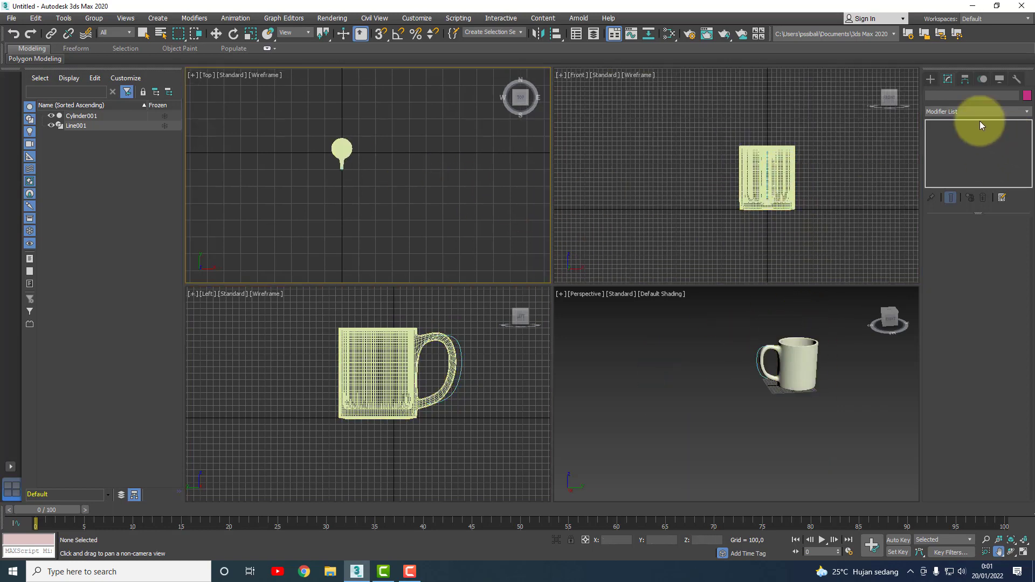
Step: Draw a large thin Box001 floor around the mug and move it underneath
left_click(931, 79)
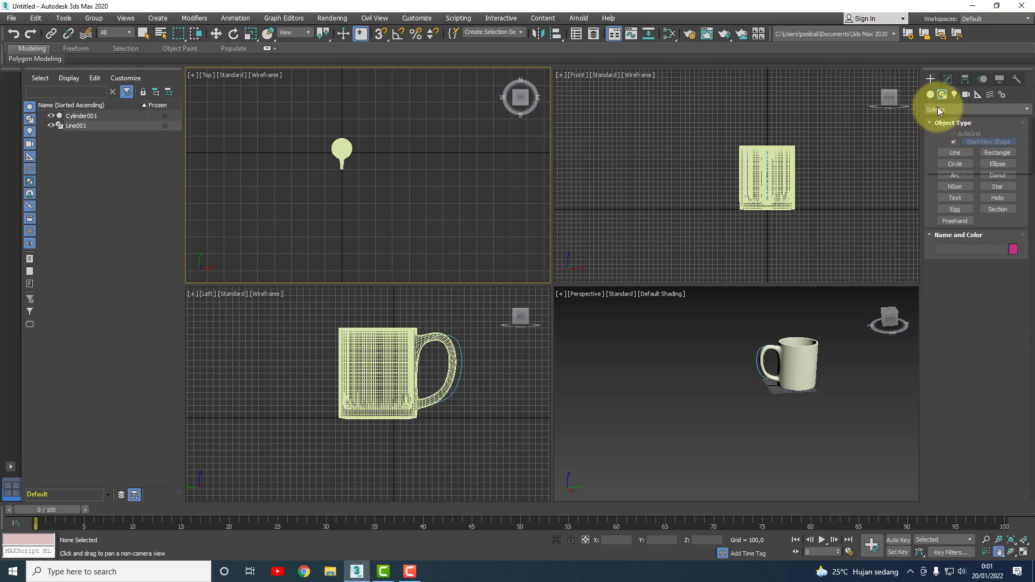
left_click(930, 95)
left_click(955, 144)
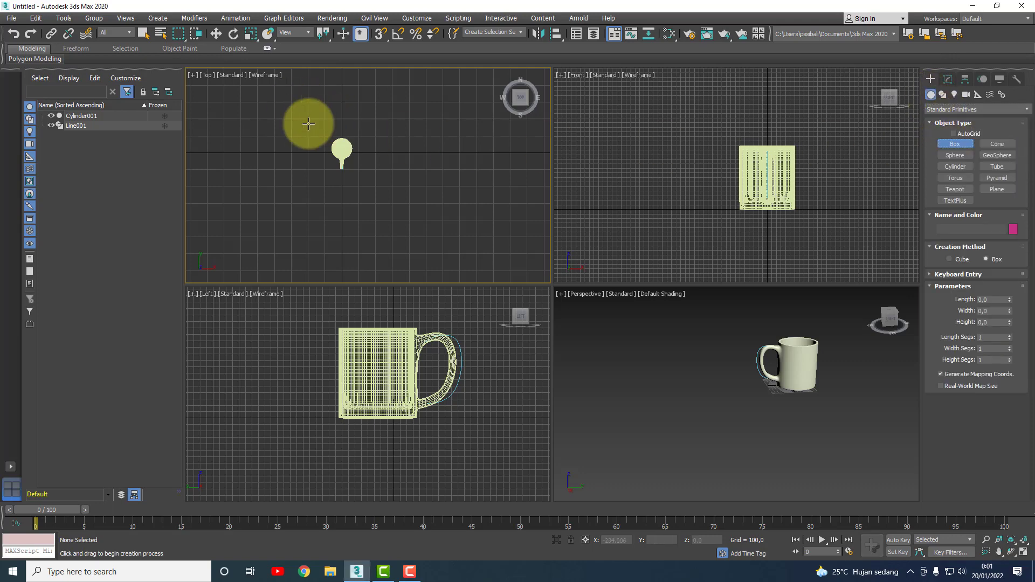
middle_click_drag(307, 121, 296, 108)
left_click_drag(221, 86, 431, 249)
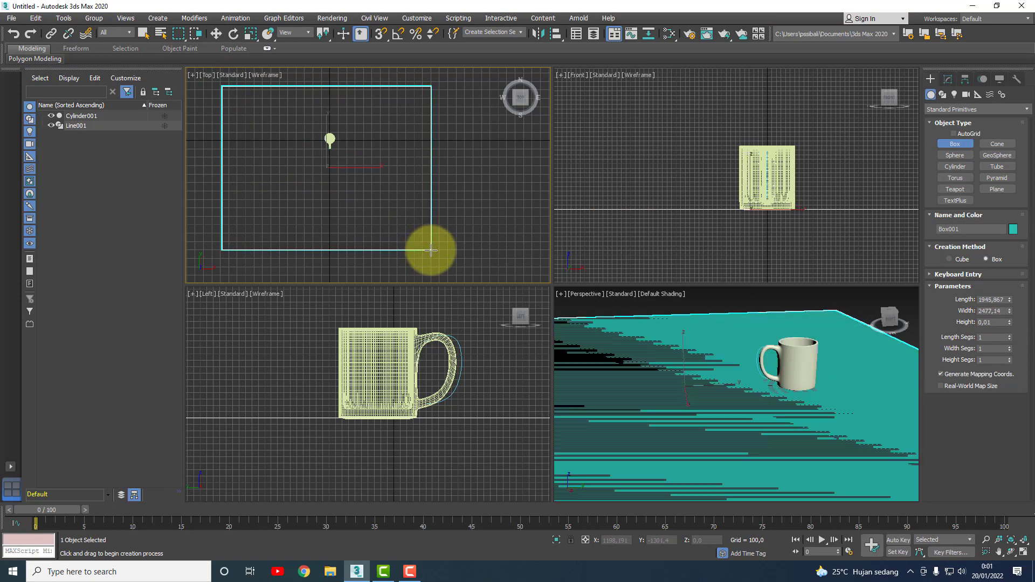
left_click(431, 249)
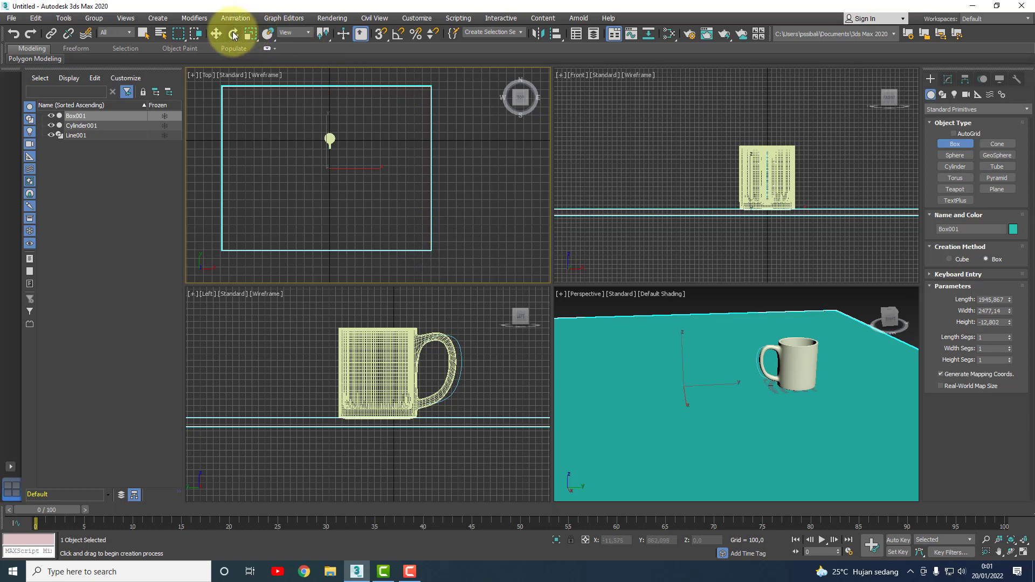
left_click(215, 33)
left_click_drag(338, 153, 350, 125)
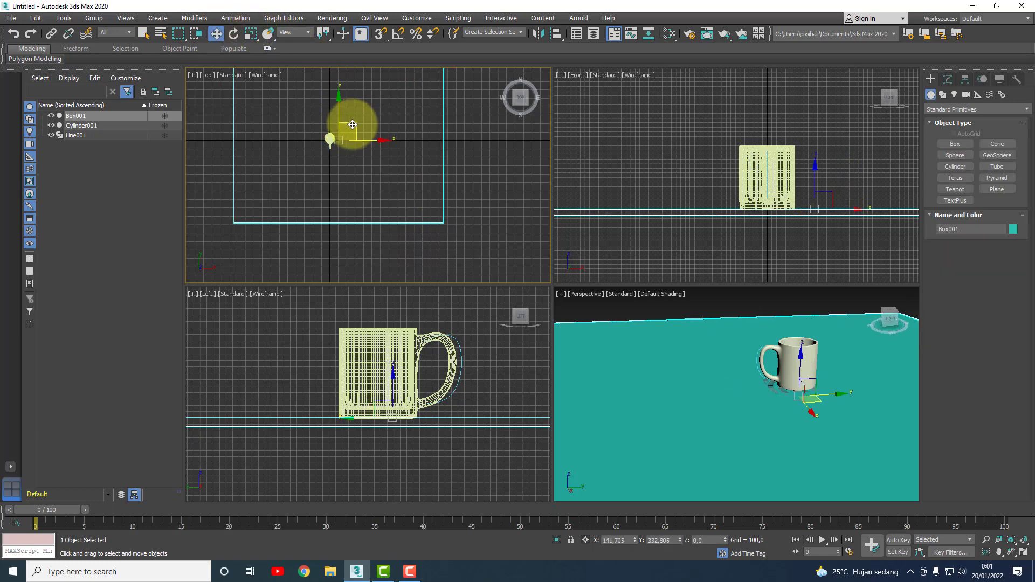
scroll(415, 166, "down", 3)
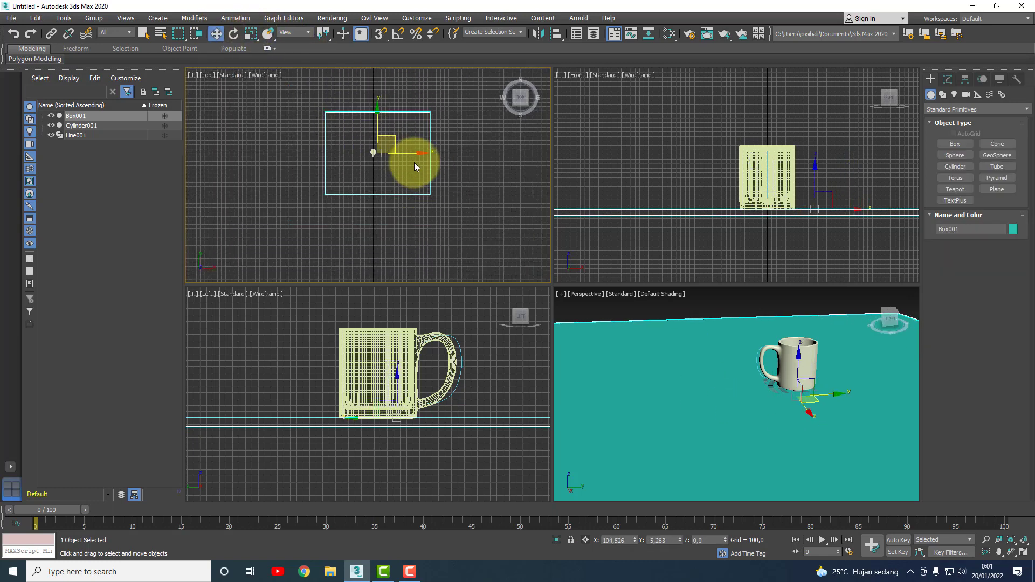
Step: Try box Length and Width values of 600 by 400, then 6000 by 4000
left_click(948, 79)
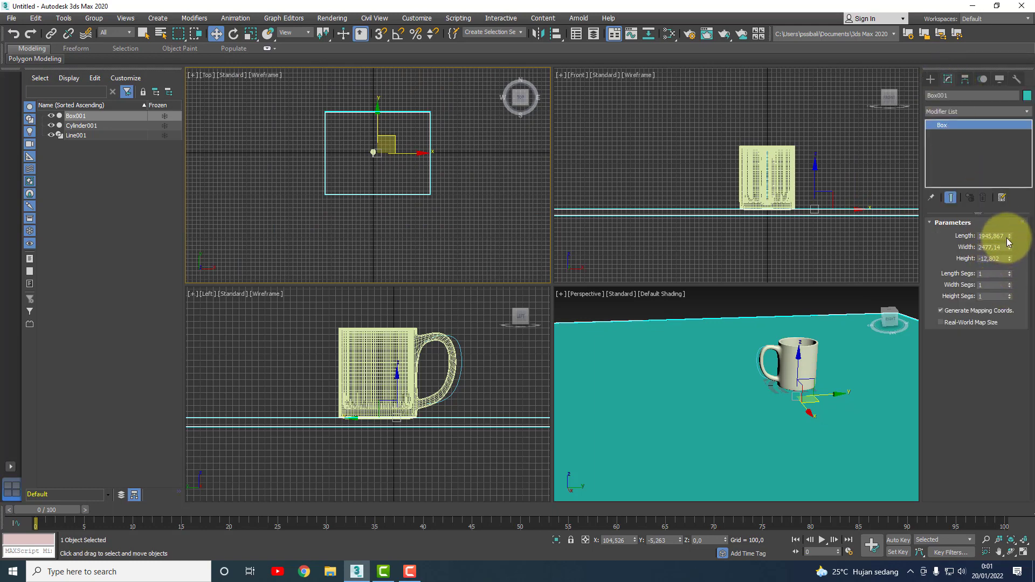
left_click_drag(1007, 238, 953, 240)
type("600")
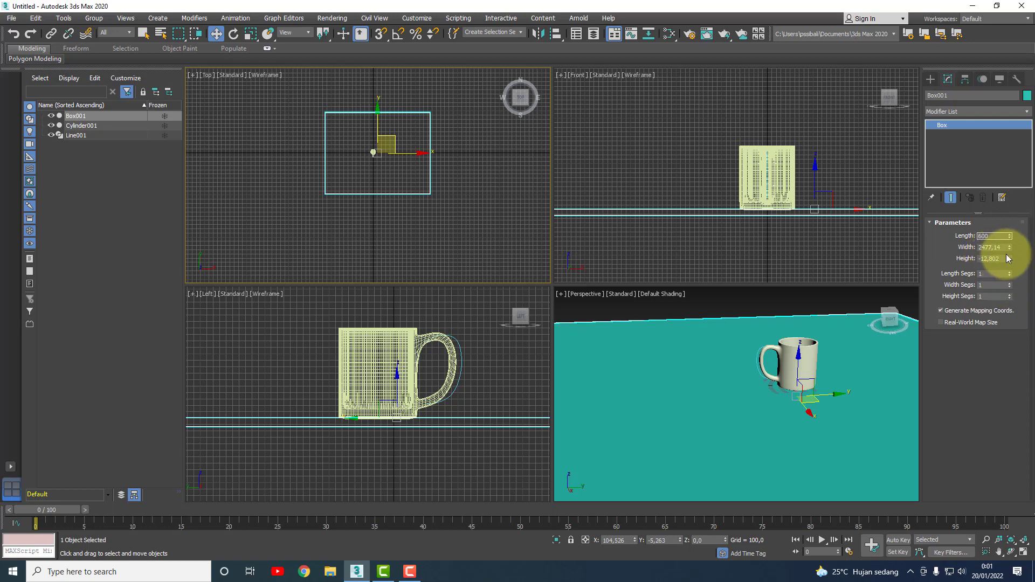
key("Tab")
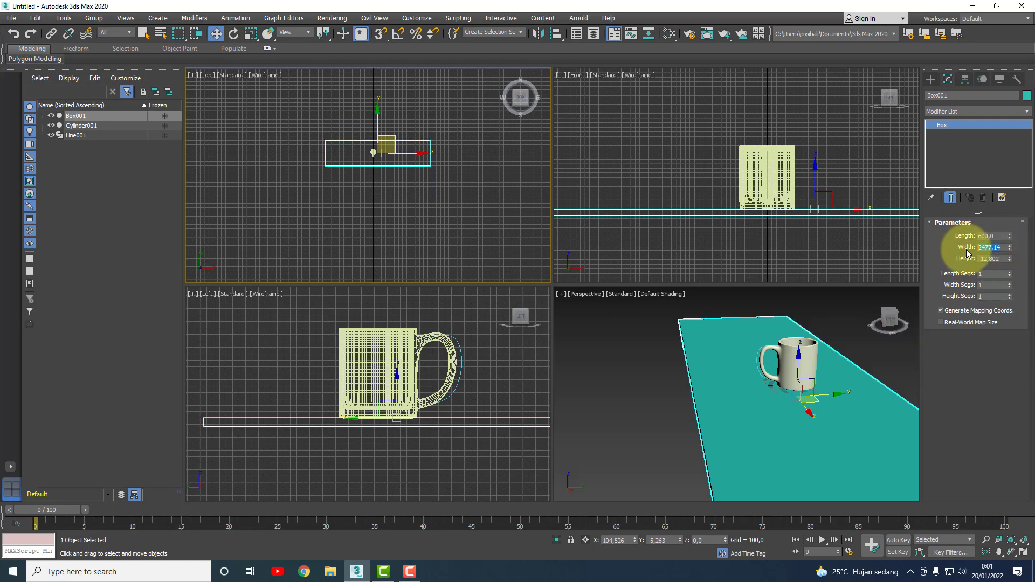
type("400")
key("Return")
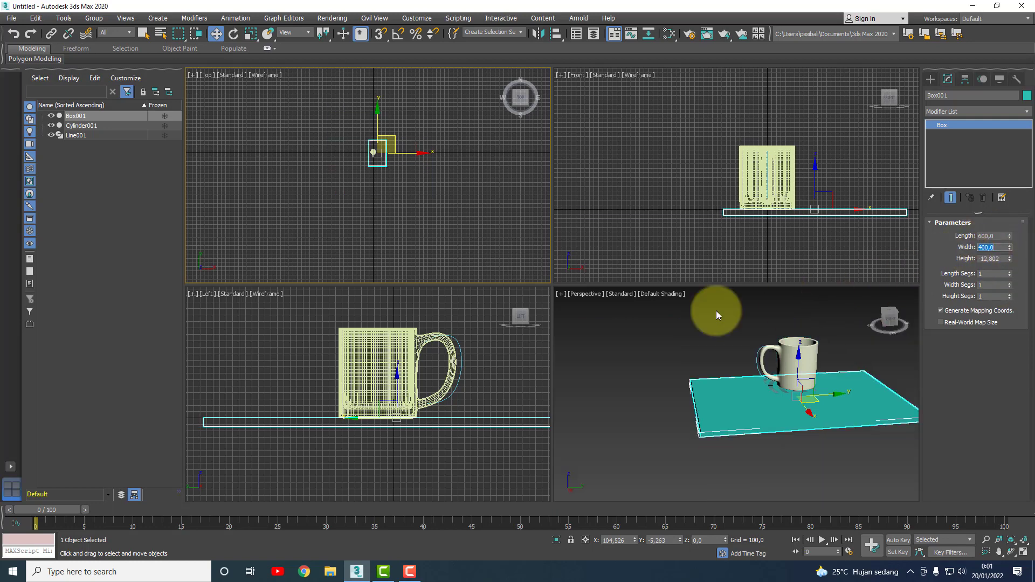
left_click(990, 237)
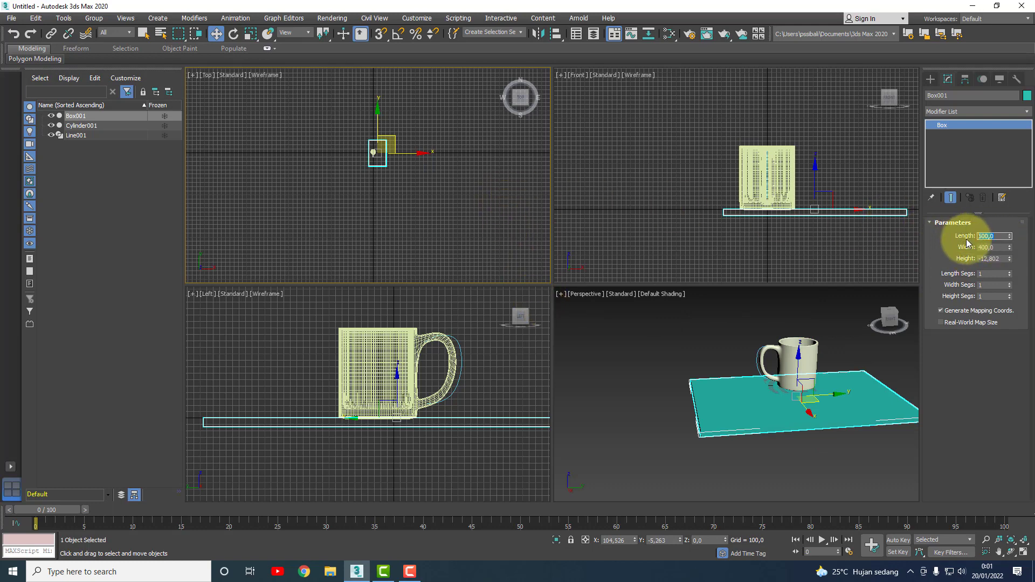
type("00")
key("Return")
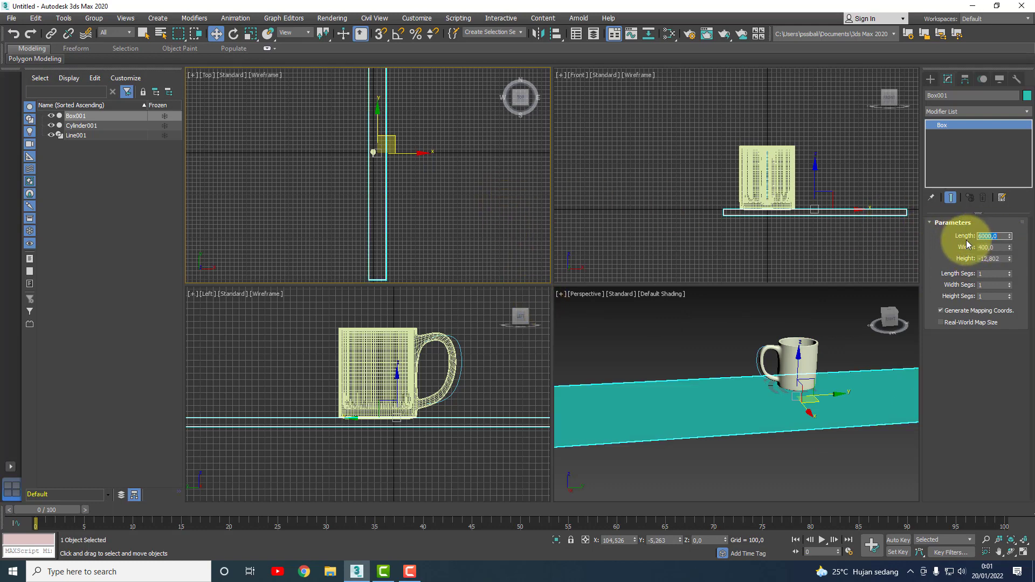
type("0")
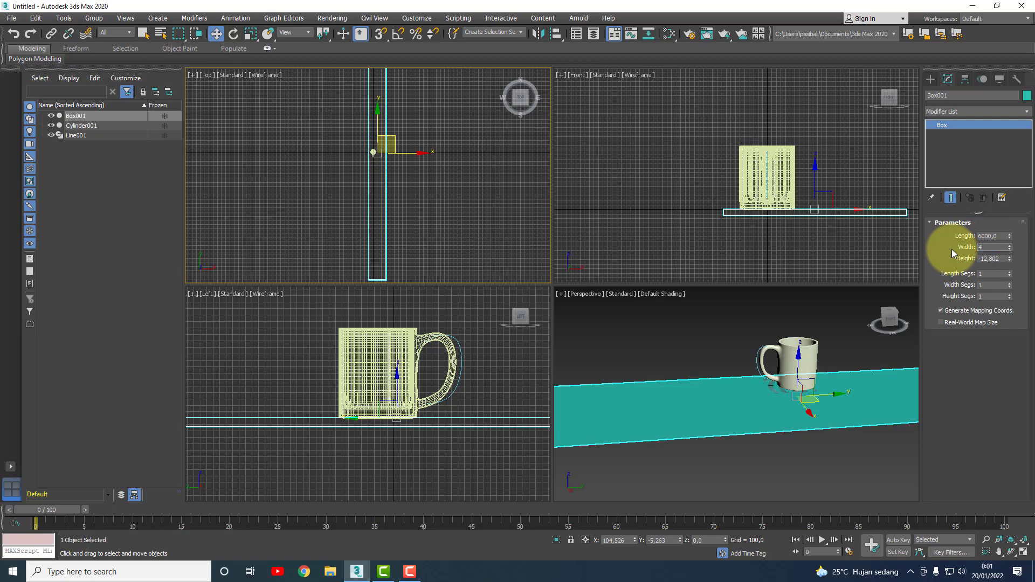
key("Return")
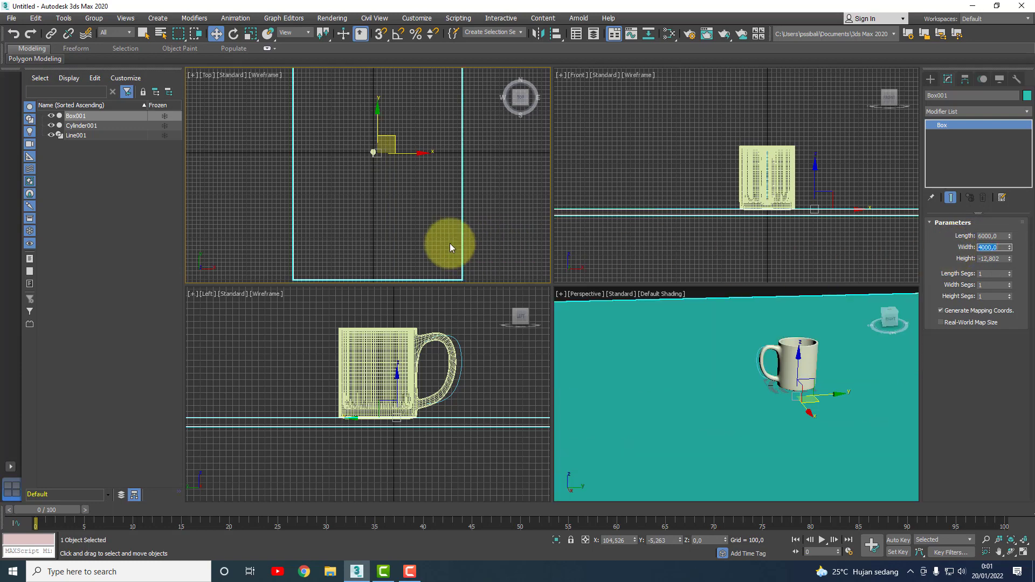
scroll(450, 244, "down", 3)
scroll(445, 206, "up", 3)
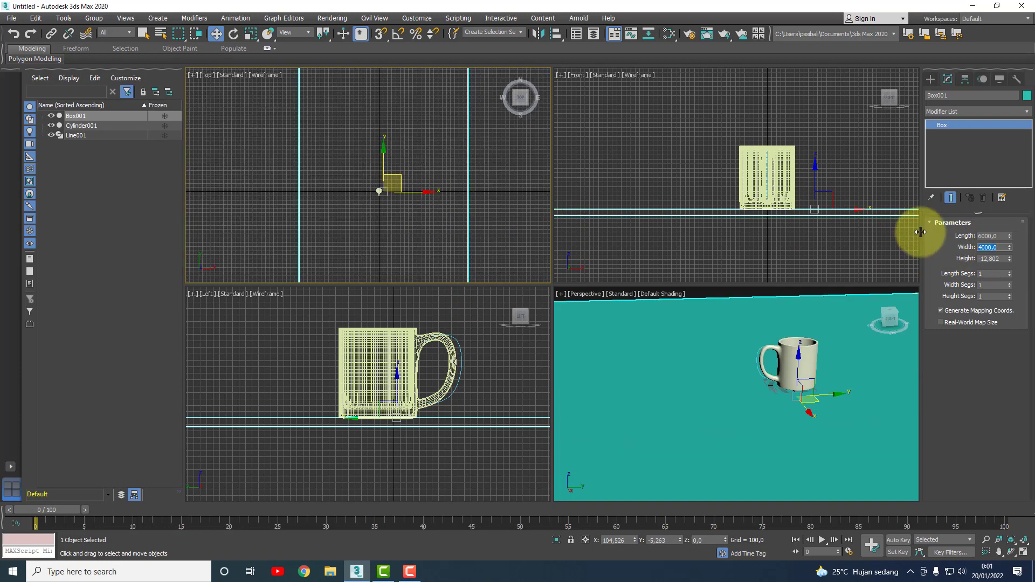
Step: Set the box Length to 1600 and Width to 1200, then deselect Box001
double_click(989, 235)
type("1600")
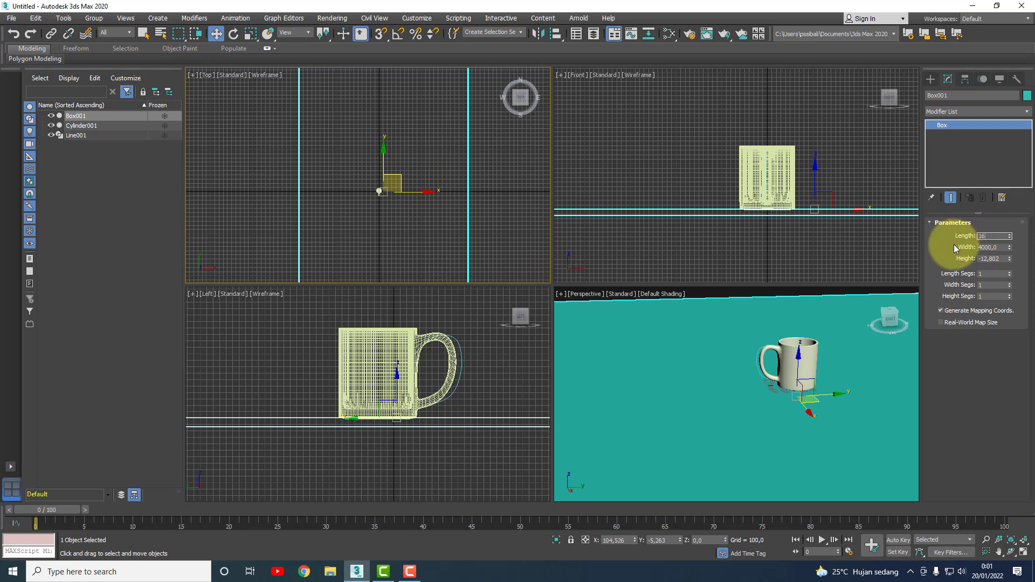
key("Return")
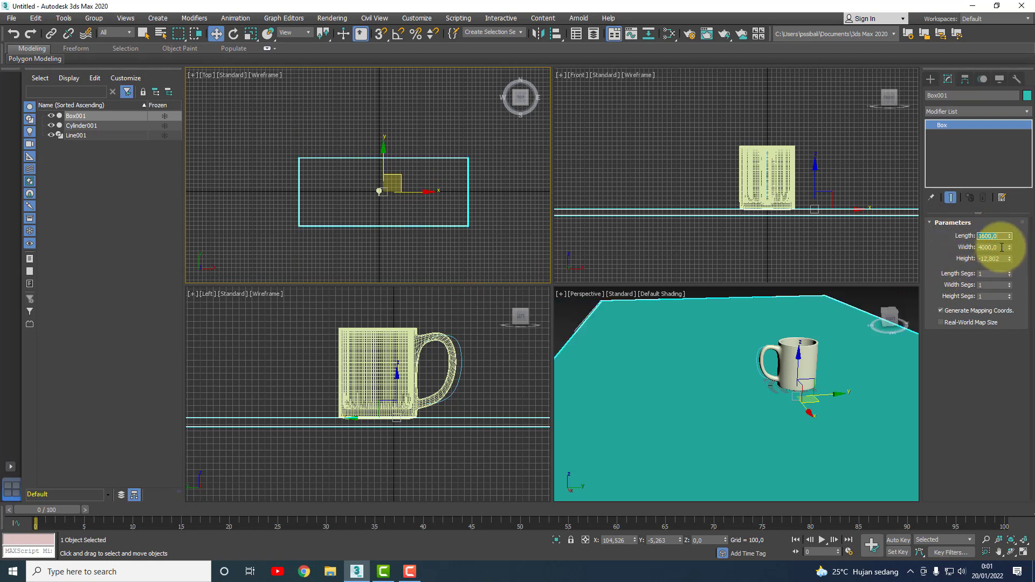
key("Tab")
type("800")
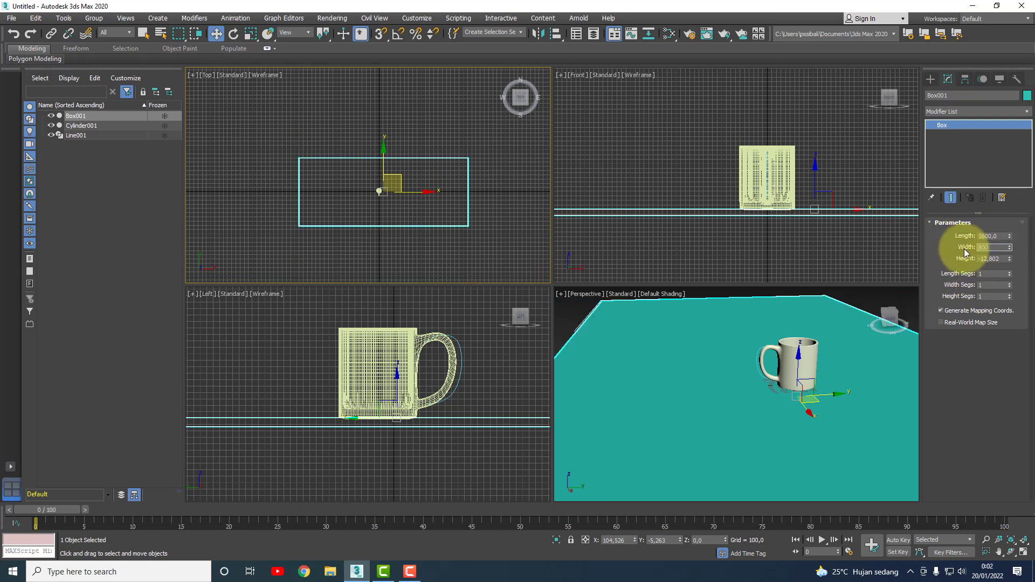
key("Return")
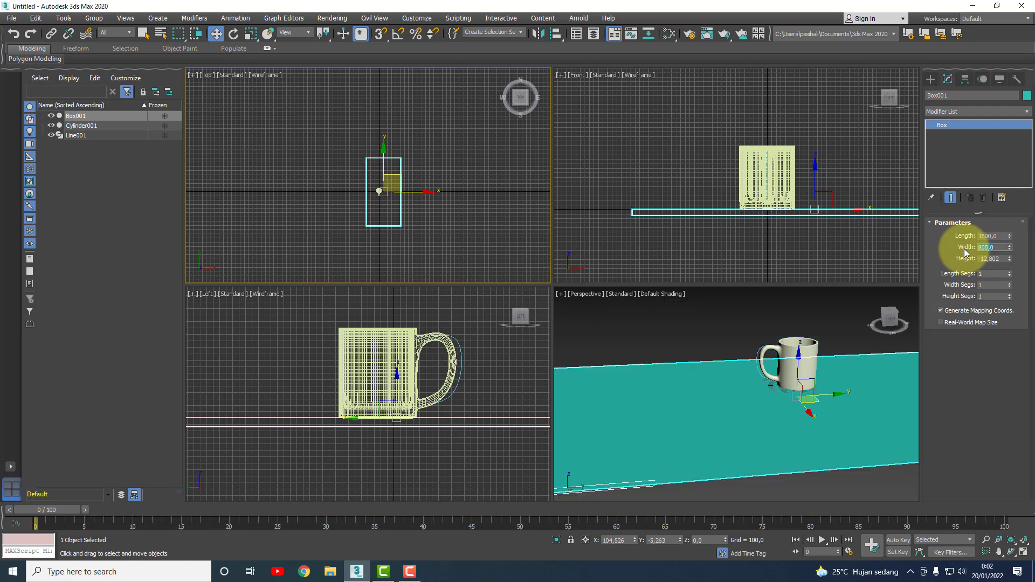
type("300")
key("Return")
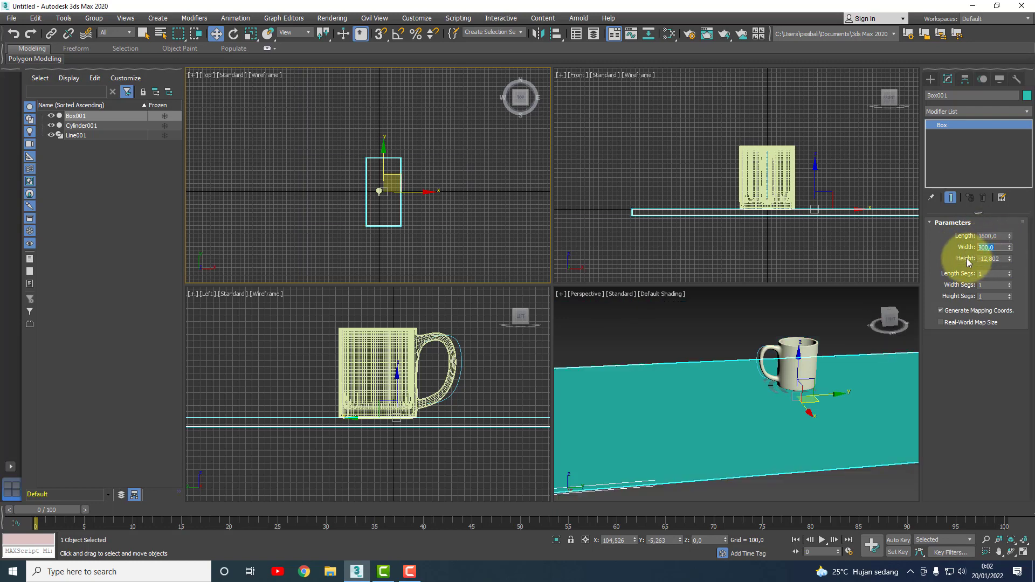
type("1200")
key("Return")
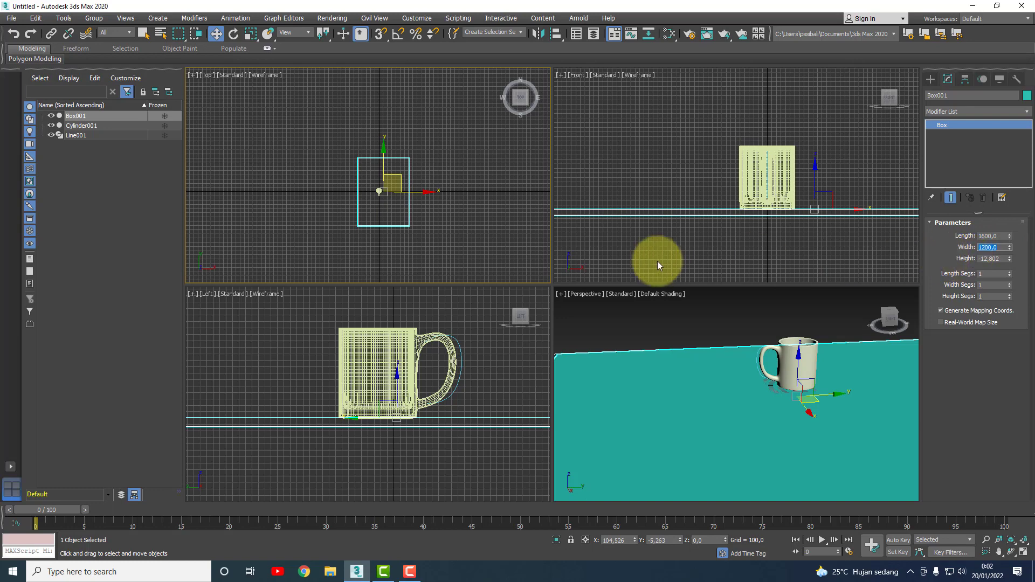
scroll(647, 373, "down", 3)
scroll(693, 385, "down", 2)
scroll(693, 384, "up", 1)
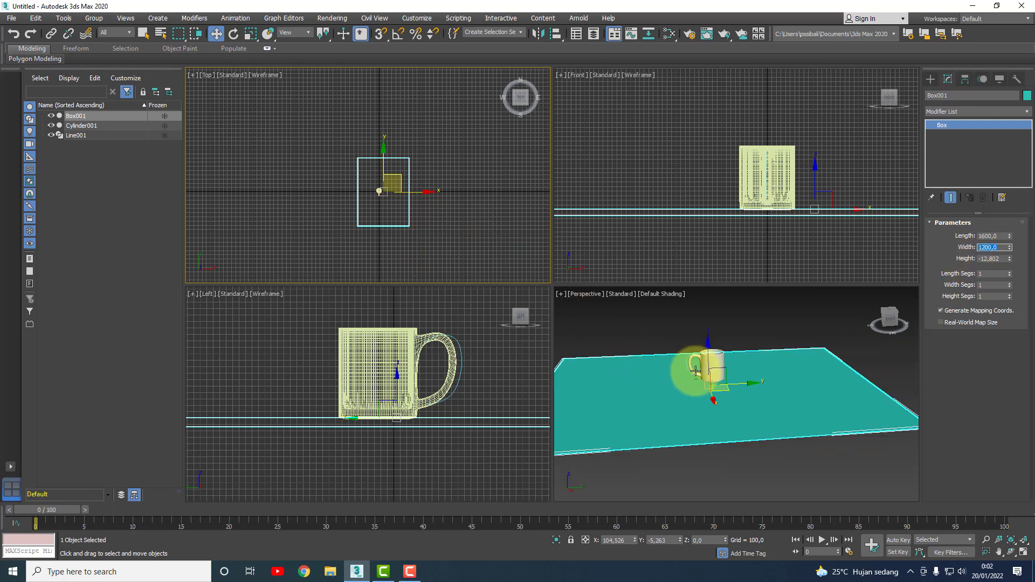
left_click(454, 265)
scroll(393, 195, "up", 2)
Step: Select the teal floor box and orbit the Perspective view around the scene
scroll(404, 205, "up", 2)
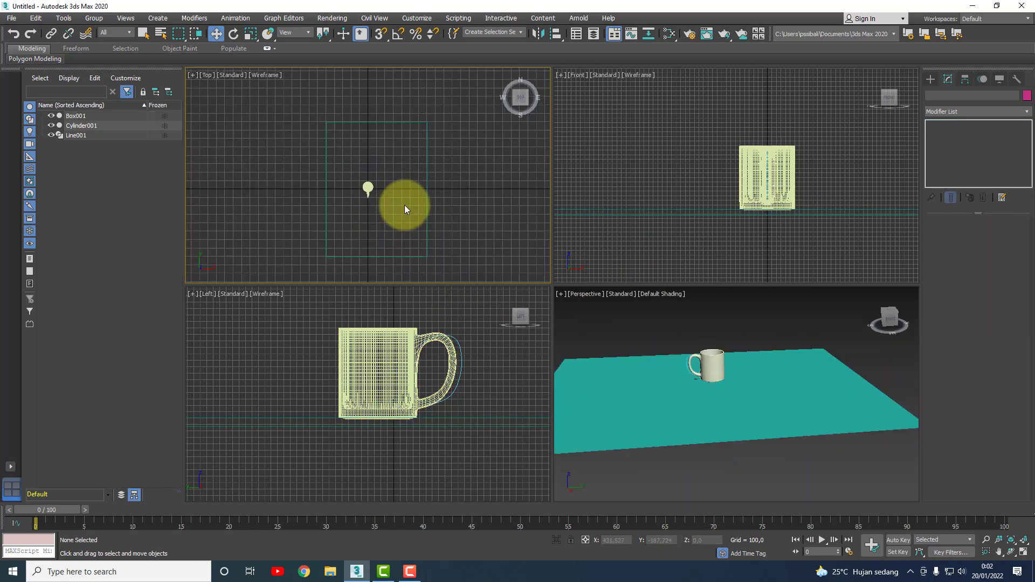
scroll(419, 200, "up", 2)
scroll(420, 200, "down", 2)
left_click(429, 199)
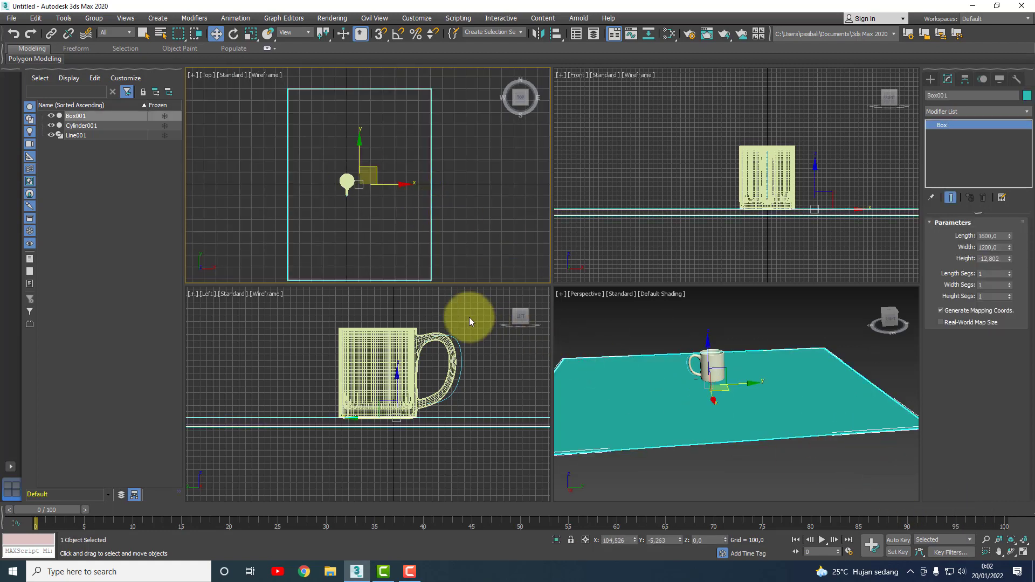
left_click(1011, 552)
mouse_move(751, 438)
left_mouse_down()
mouse_move(703, 380)
mouse_move(701, 359)
left_mouse_up()
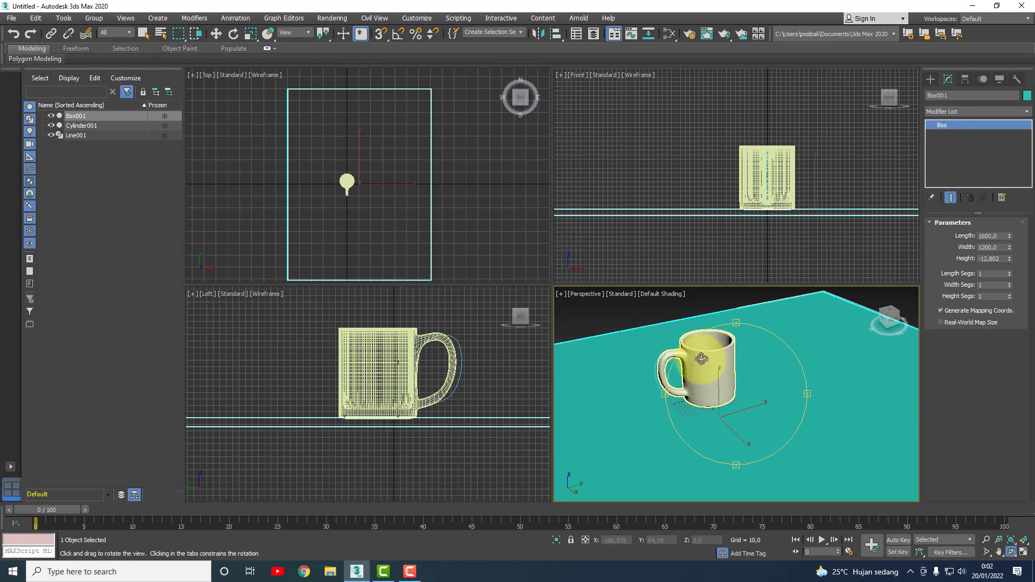
Step: Select the mug and shift it sideways along the X axis
right_click(450, 313)
key("w")
left_click(705, 401)
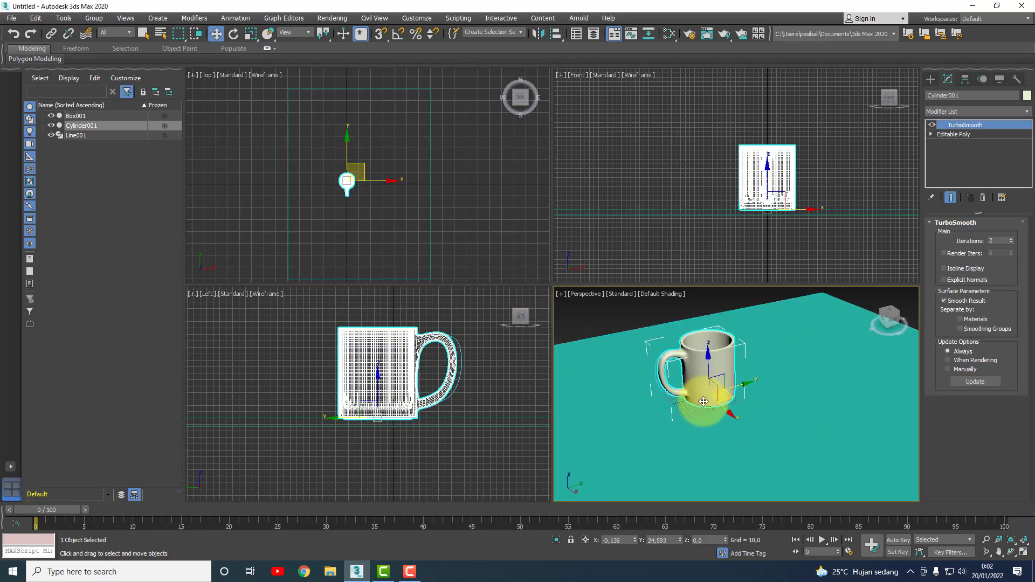
mouse_move(746, 434)
left_mouse_down()
mouse_move(766, 438)
mouse_move(741, 433)
left_mouse_up()
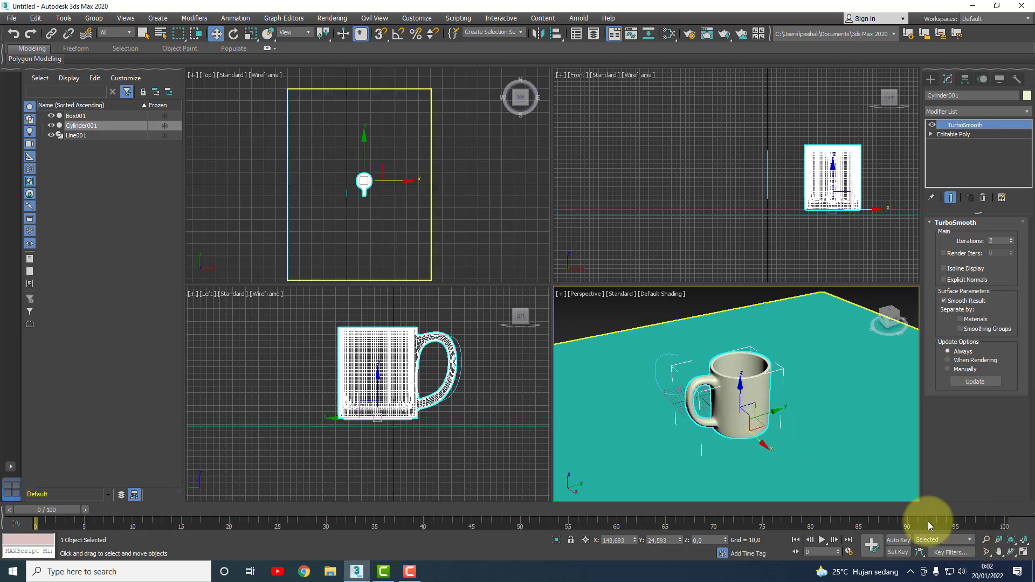
Step: Orbit the Perspective view around the moved mug to inspect it
left_click(1011, 550)
mouse_move(843, 474)
left_mouse_down()
mouse_move(796, 471)
mouse_move(864, 434)
mouse_move(797, 432)
left_mouse_up()
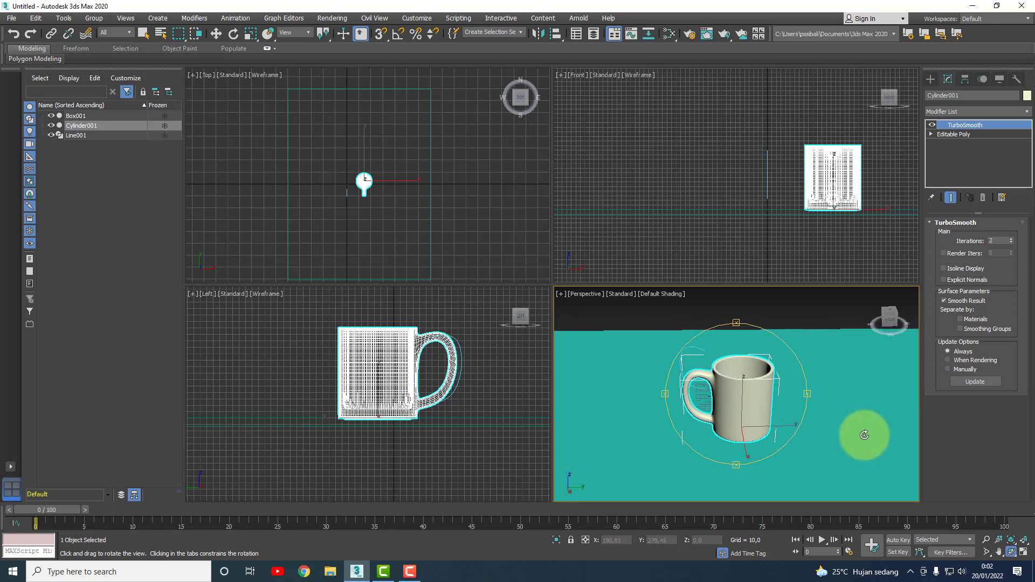
scroll(781, 431, "up", 3)
scroll(788, 430, "up", 3)
scroll(788, 430, "down", 3)
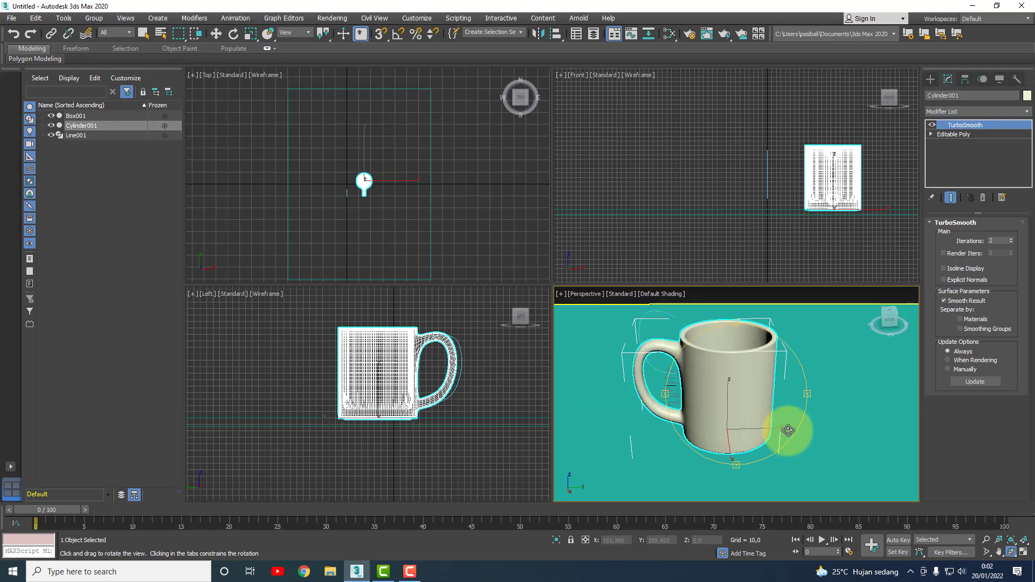
scroll(785, 430, "down", 3)
Step: Pan the Perspective and Left views to recentre the mug
left_click(998, 552)
mouse_move(794, 439)
left_mouse_down()
mouse_move(777, 416)
mouse_move(744, 443)
left_mouse_up()
left_click(1011, 553)
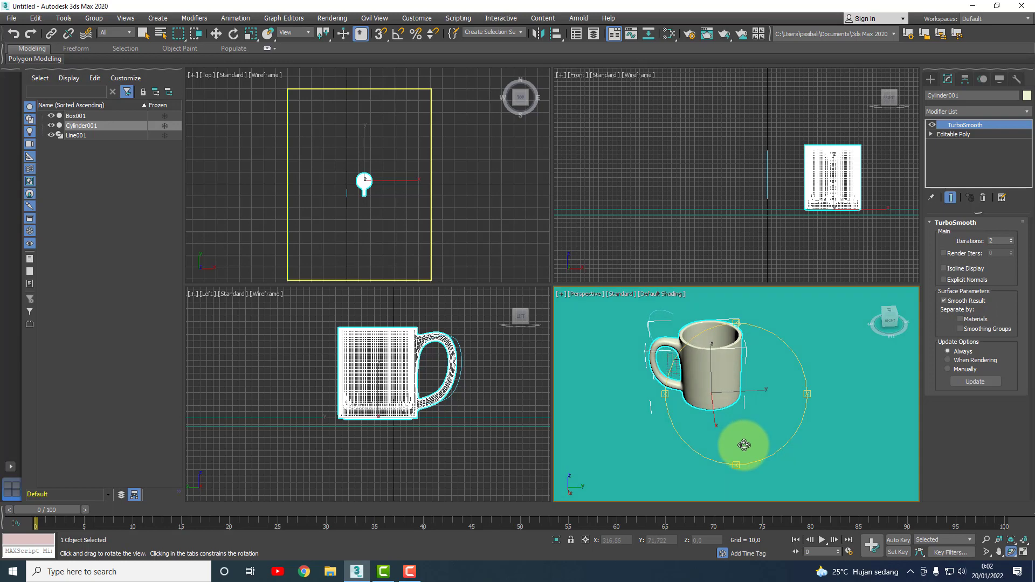
key("w")
scroll(490, 367, "down", 3)
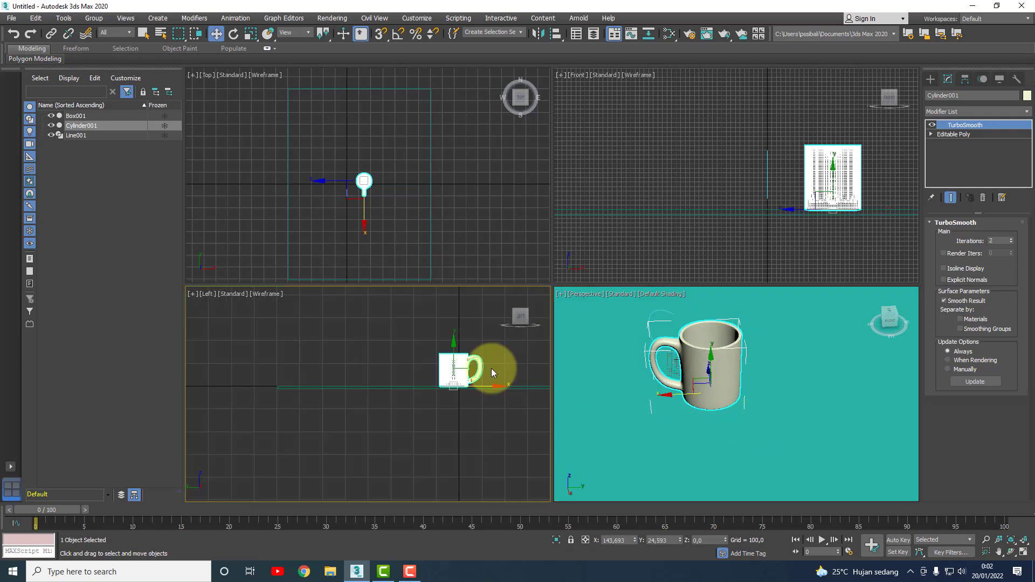
left_click(999, 552)
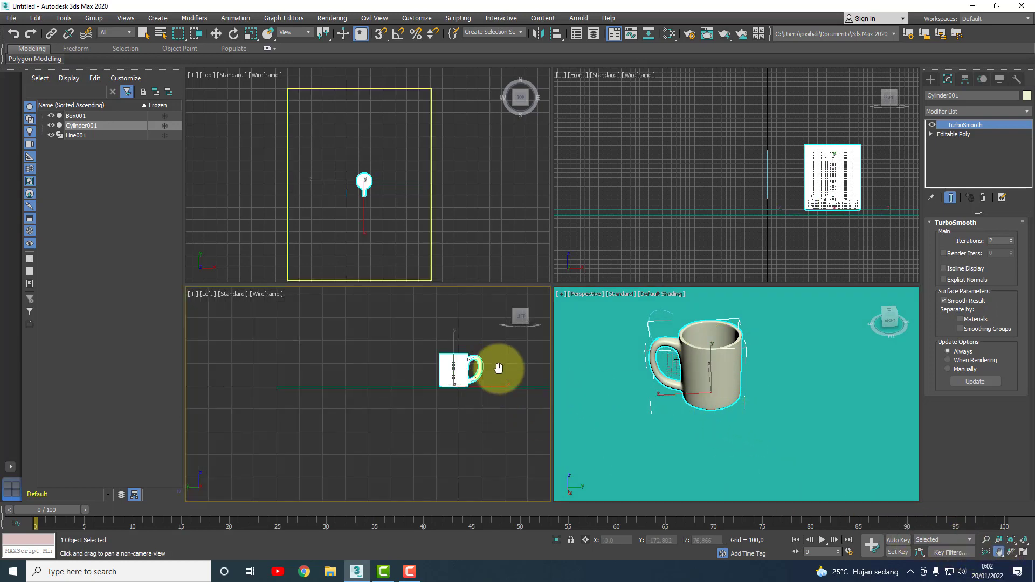
left_click_drag(498, 368, 416, 382)
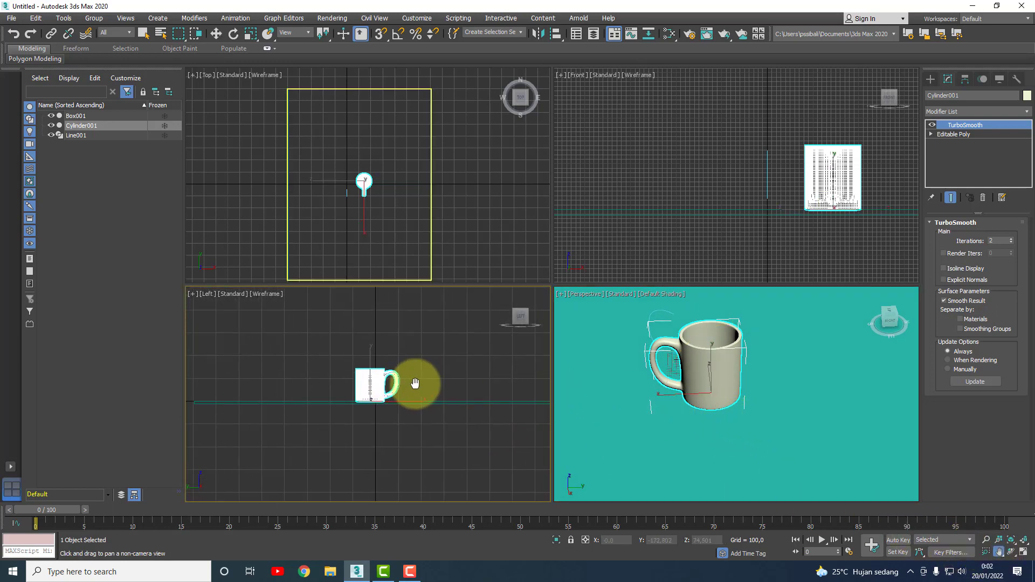
Step: Create a Standard Omni light in the Left viewport
left_click(936, 79)
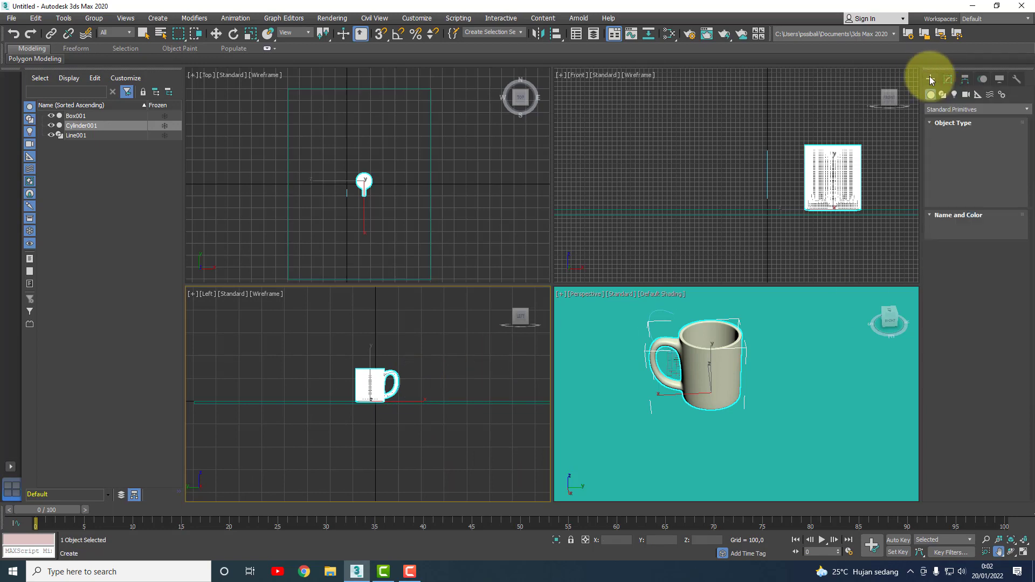
left_click(943, 110)
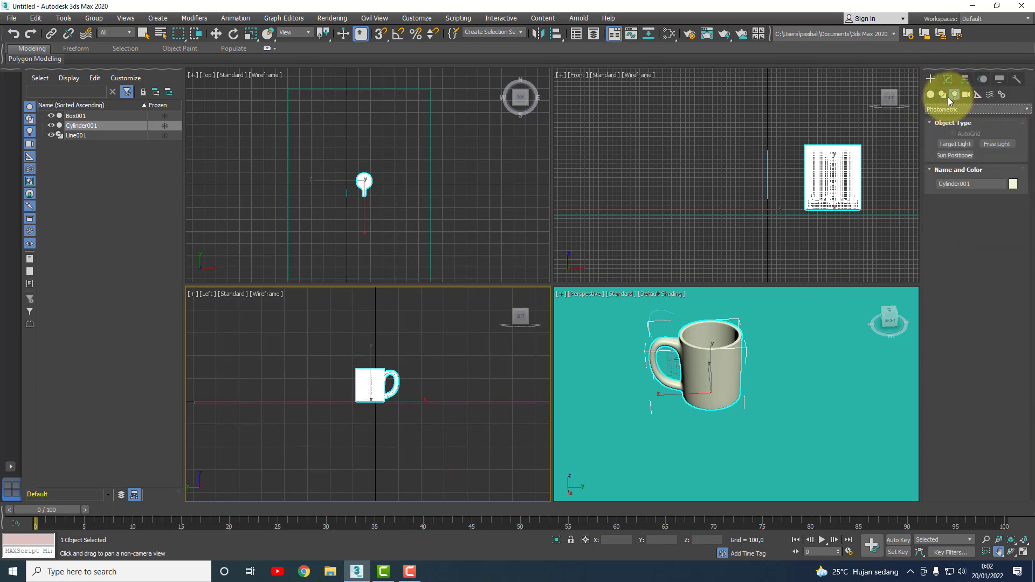
left_click(972, 109)
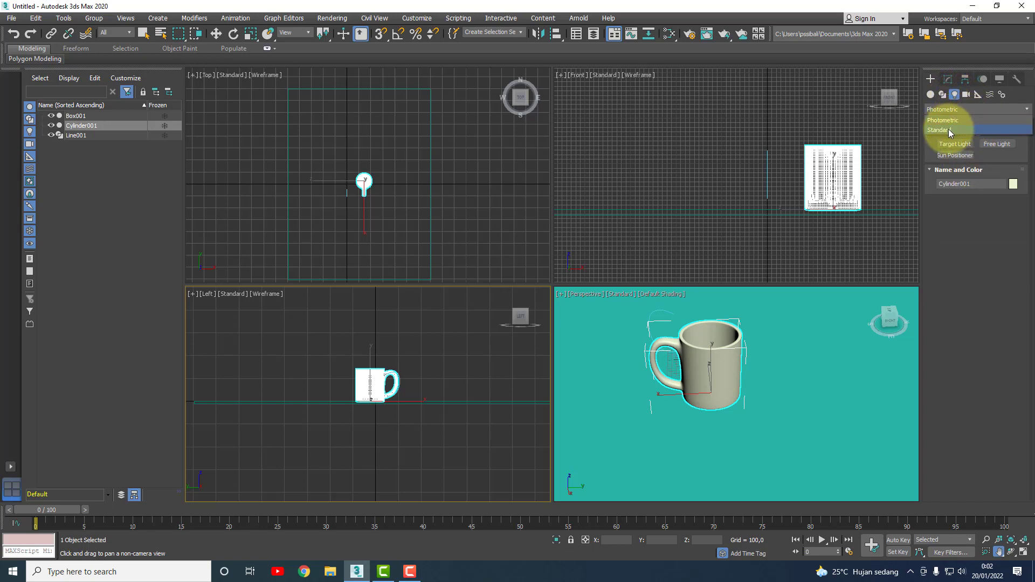
left_click(948, 129)
left_click(965, 168)
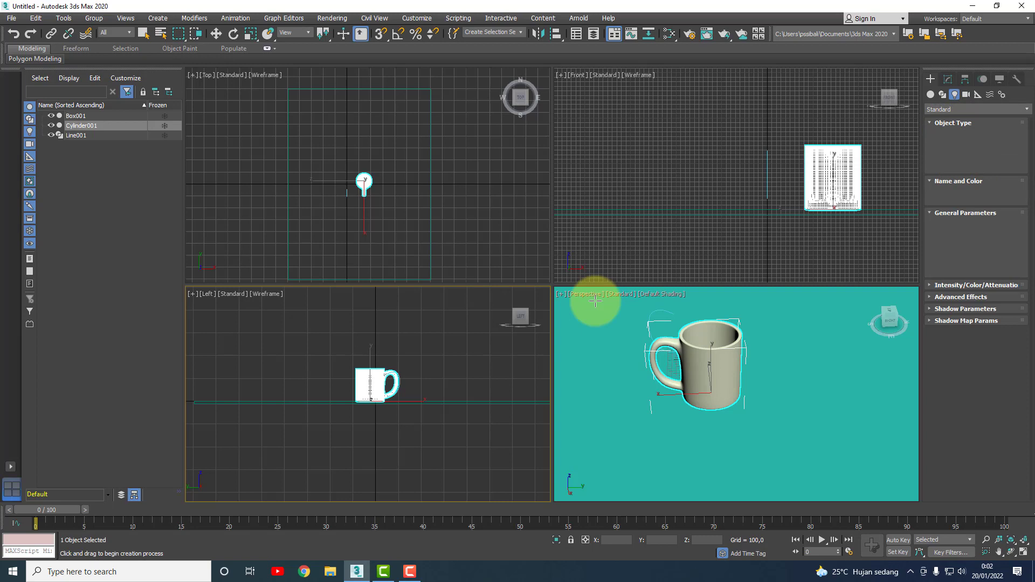
left_click(430, 298)
Step: Raise Omni001 to about 602 units above the mug and frame it in all views
scroll(458, 317, "down", 2)
scroll(458, 317, "up", 2)
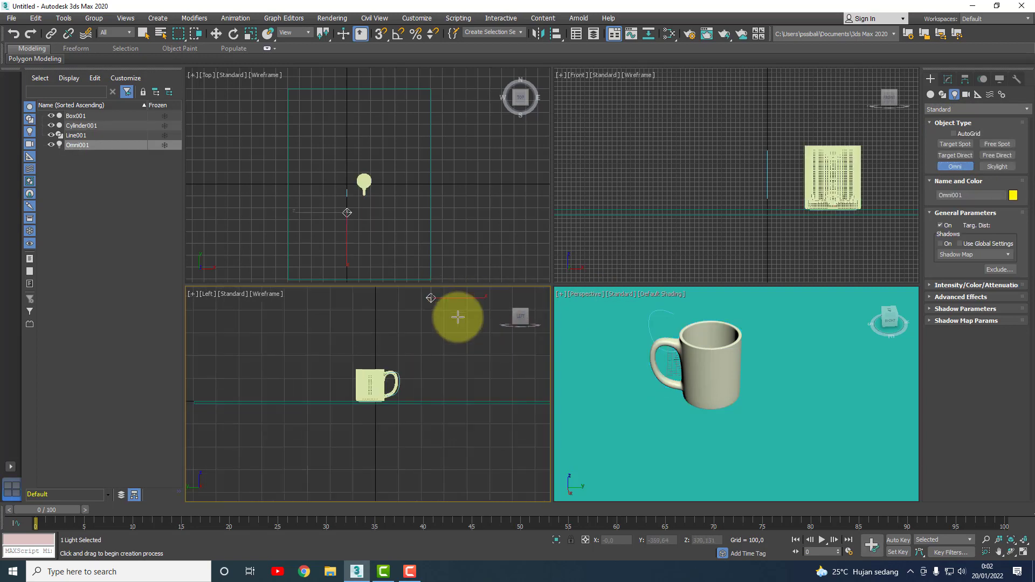
scroll(458, 317, "down", 2)
scroll(458, 317, "down", 2)
scroll(458, 317, "down", 2)
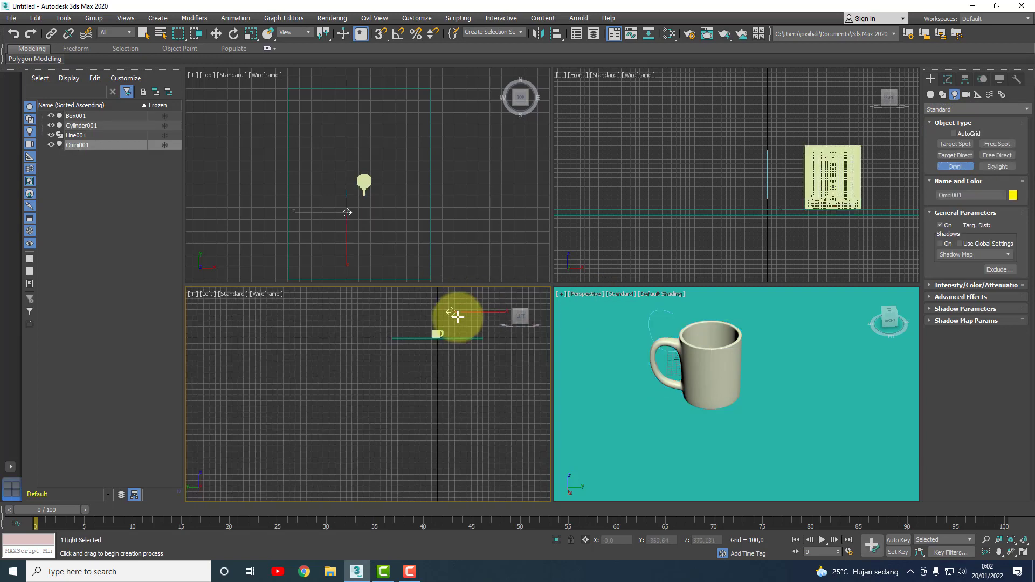
left_click(215, 34)
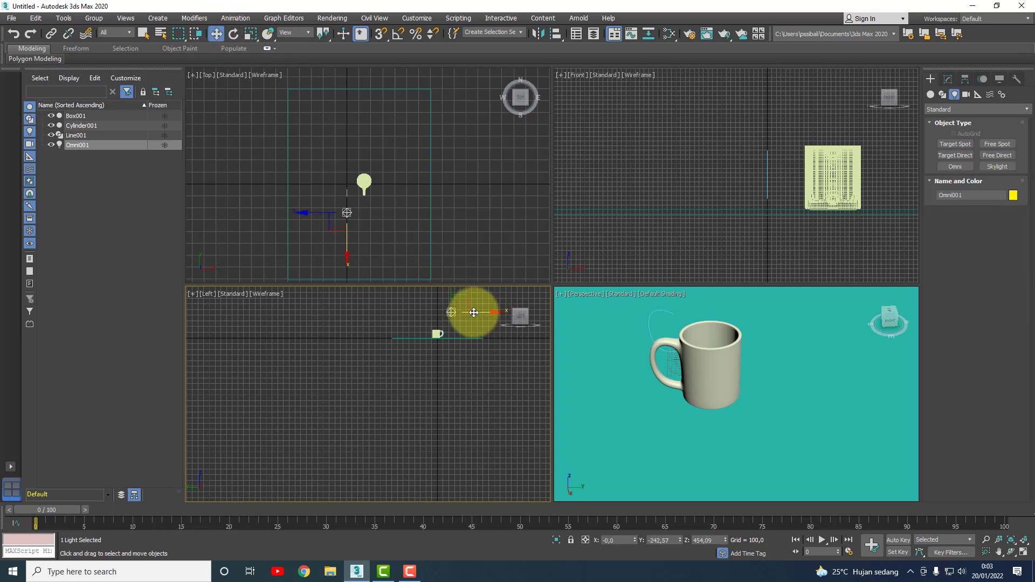
left_click_drag(469, 300, 479, 291)
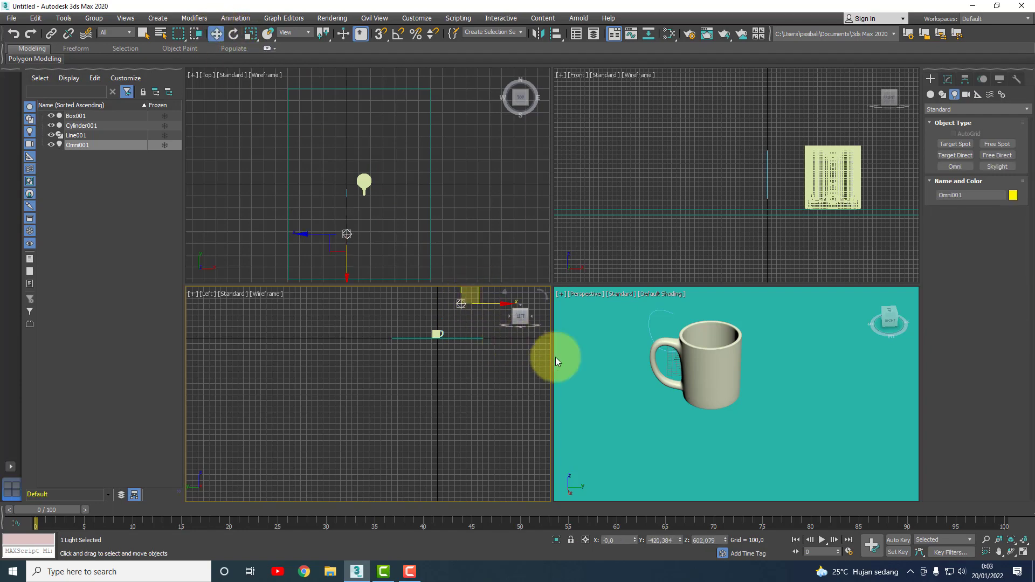
left_click(1024, 541)
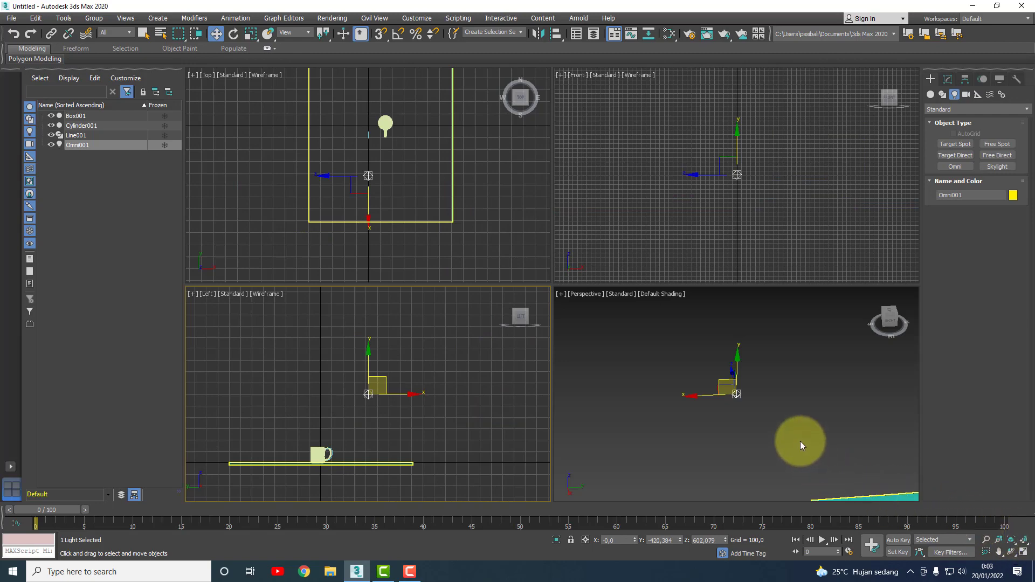
Step: Pan and orbit the Perspective view to see the mug from a lower angle
scroll(799, 441, "up", 2)
scroll(800, 441, "up", 3)
scroll(800, 443, "down", 3)
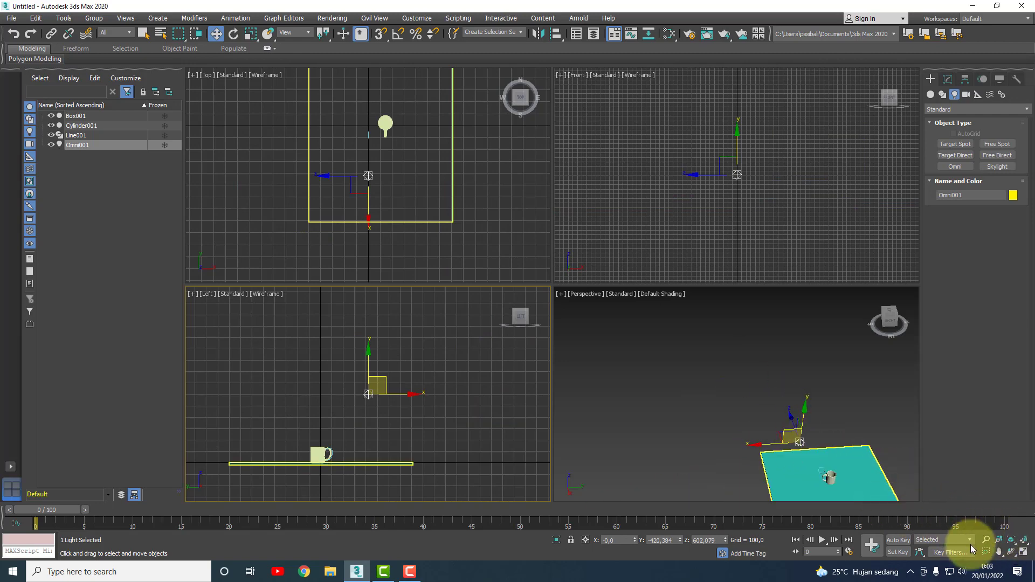
left_click(998, 552)
left_click_drag(838, 462, 747, 388)
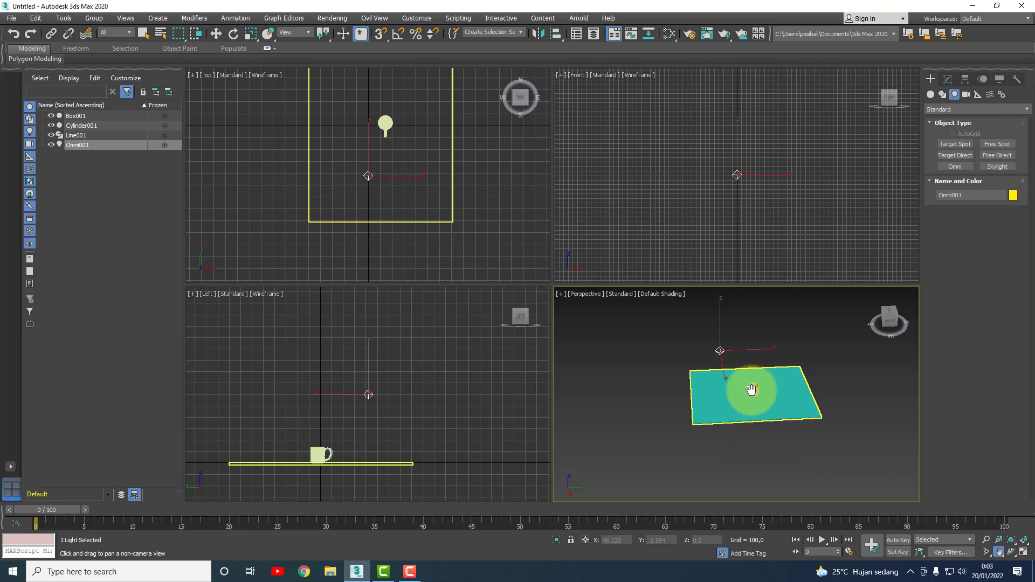
scroll(754, 386, "up", 5)
scroll(754, 386, "up", 5)
left_click(1011, 552)
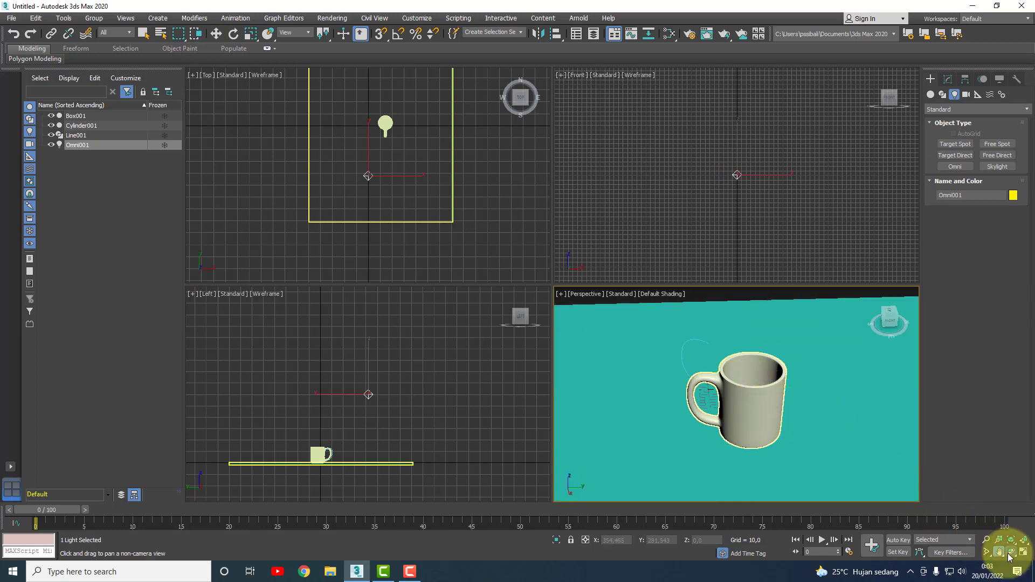
mouse_move(783, 447)
left_mouse_down()
mouse_move(821, 439)
mouse_move(791, 404)
mouse_move(796, 434)
mouse_move(825, 443)
mouse_move(710, 415)
mouse_move(727, 452)
left_mouse_up()
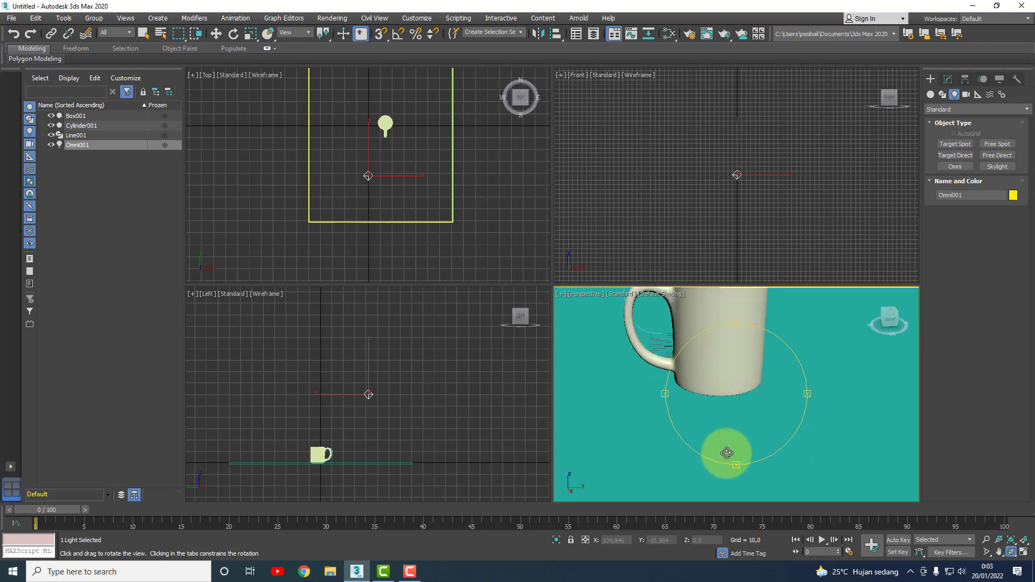
left_click_drag(743, 408, 736, 439)
Step: Try a physical camera from the view, undo it, and orbit around the mug again
left_click(999, 551)
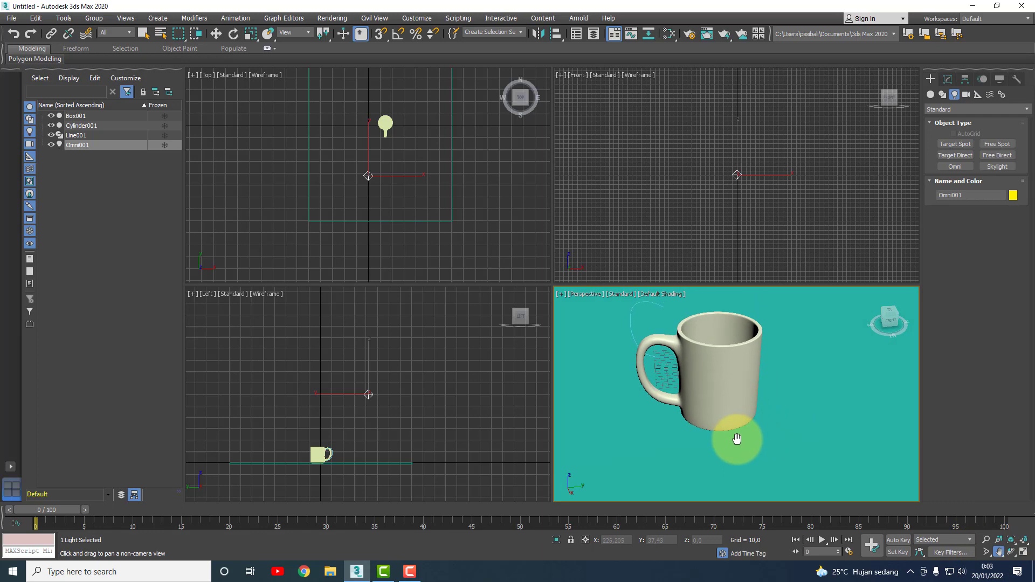
key("ctrl+c")
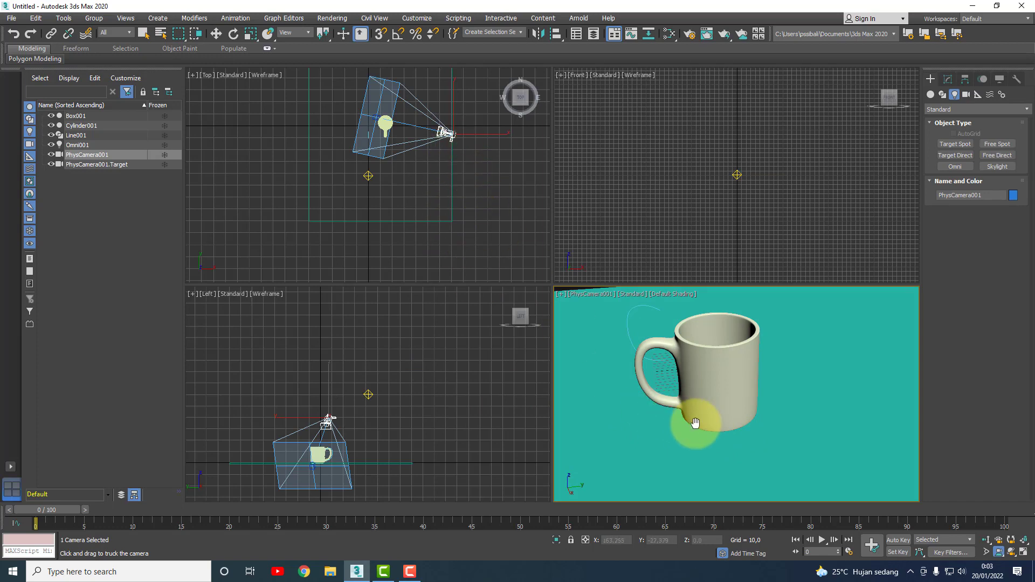
key("ctrl+z")
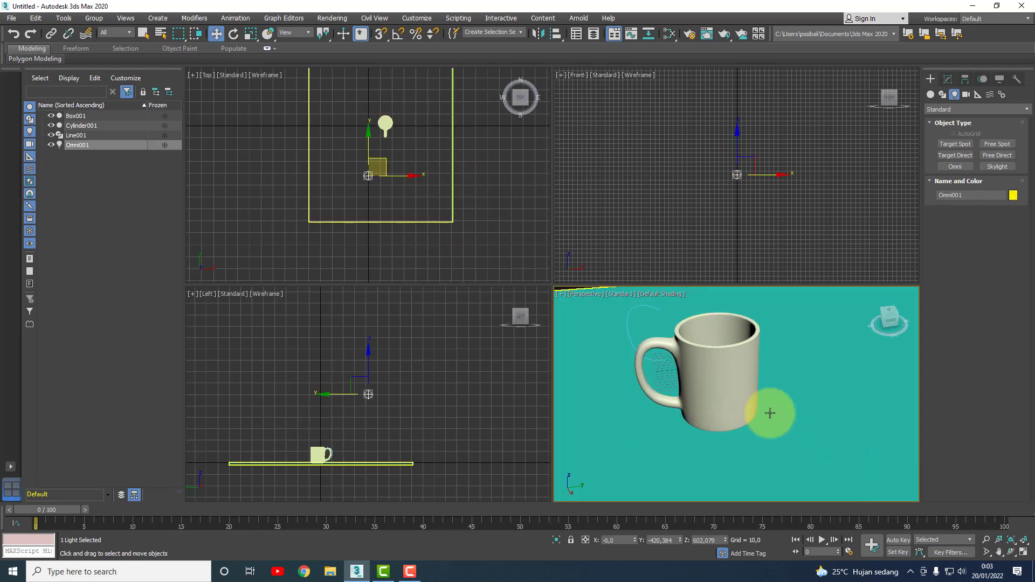
right_click(535, 358)
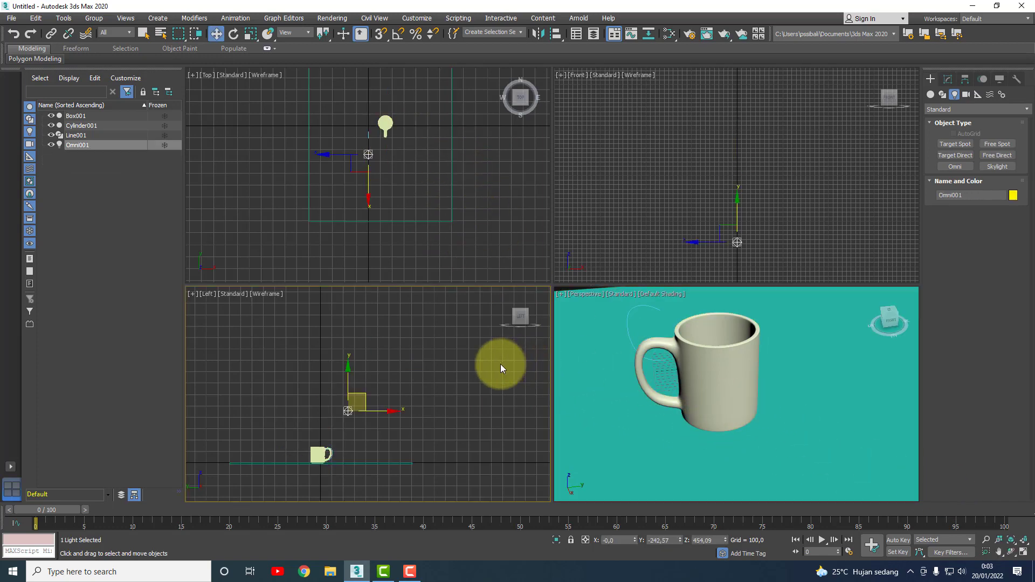
left_click(1011, 552)
left_click_drag(727, 447, 716, 430)
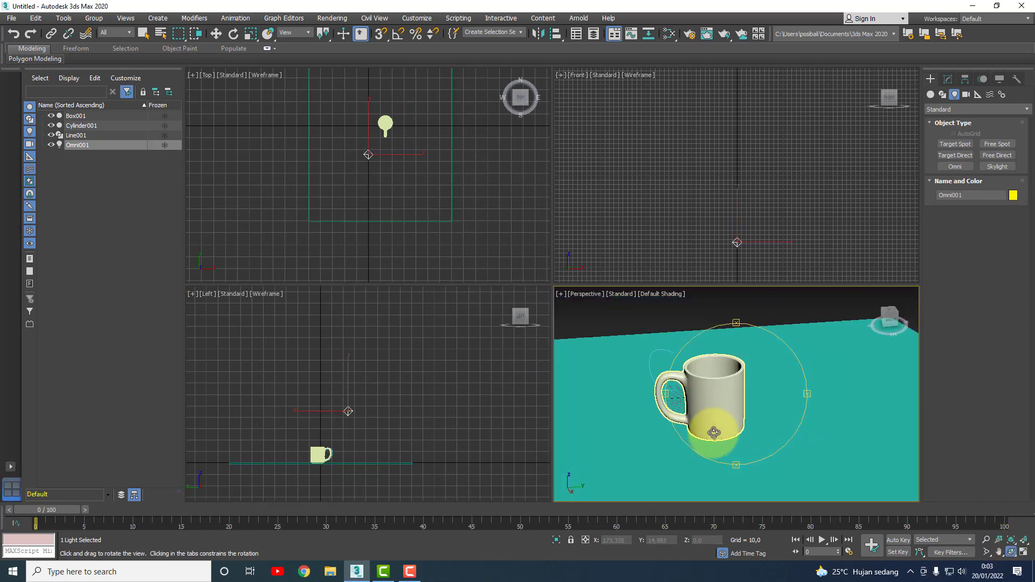
mouse_move(877, 443)
left_mouse_down()
mouse_move(878, 455)
mouse_move(669, 392)
mouse_move(764, 386)
mouse_move(726, 407)
mouse_move(616, 381)
mouse_move(631, 411)
mouse_move(785, 461)
left_mouse_up()
Step: Slide the Perspective view sideways and select the mug
left_click(999, 551)
mouse_move(652, 407)
left_mouse_down()
mouse_move(629, 409)
mouse_move(705, 393)
left_mouse_up()
scroll(697, 411, "up", 4)
right_click(434, 412)
left_click(638, 440)
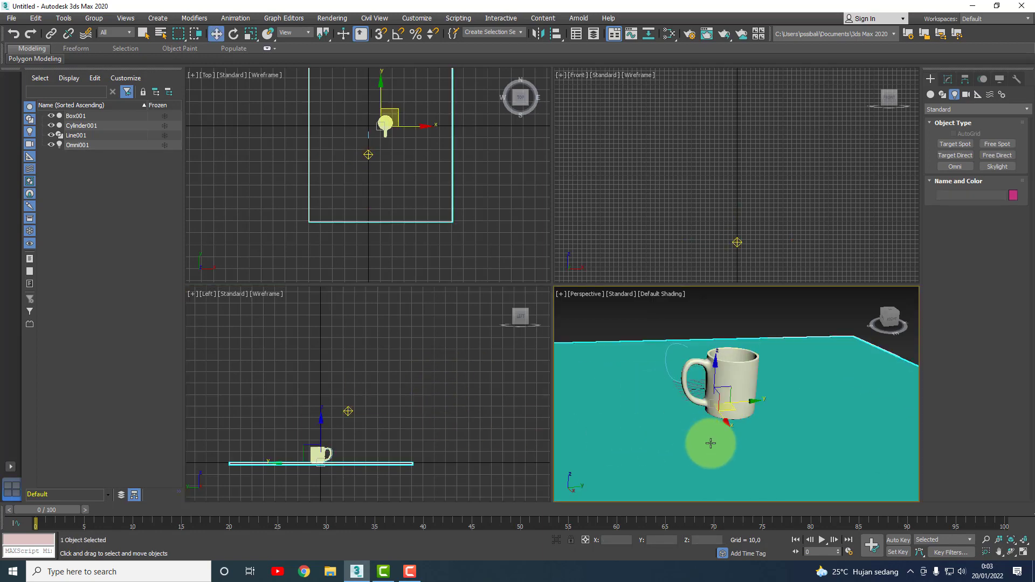
left_click(744, 377)
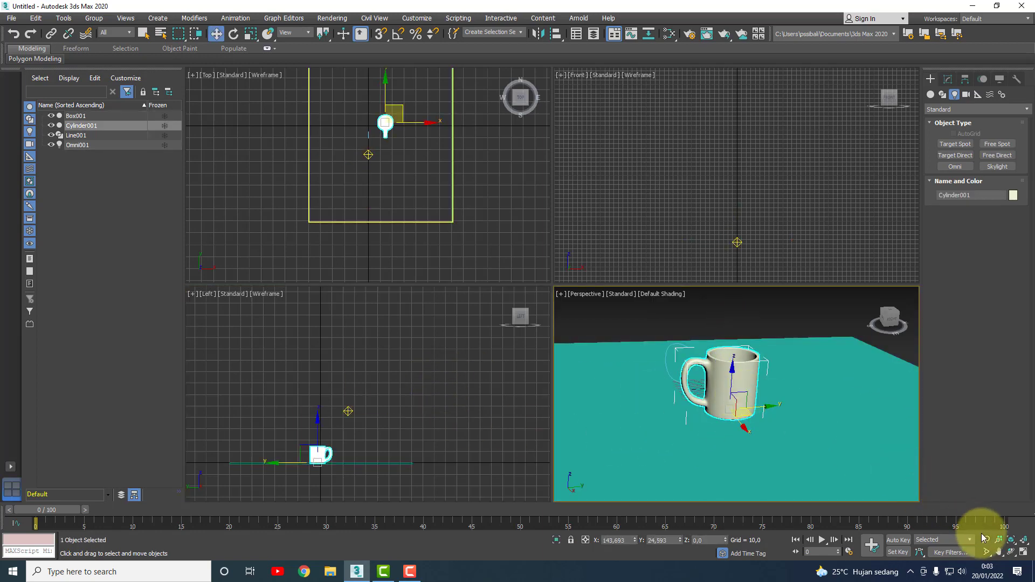
Step: Orbit and pan to show the mug larger, then select the teal floor box
left_click(1011, 552)
mouse_move(734, 448)
left_mouse_down()
mouse_move(730, 440)
mouse_move(816, 447)
mouse_move(755, 432)
mouse_move(732, 439)
mouse_move(734, 464)
mouse_move(736, 434)
left_mouse_up()
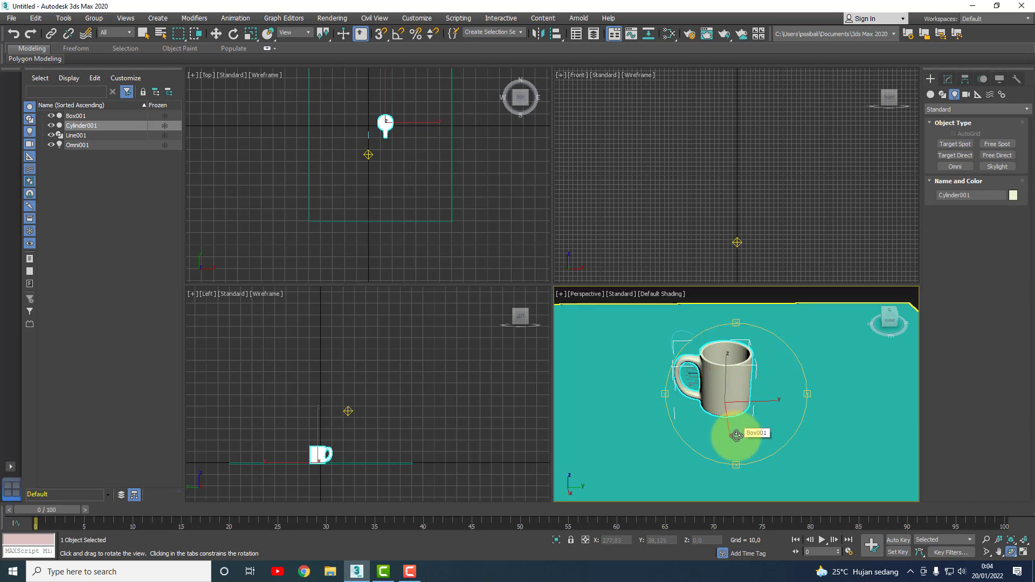
left_click(999, 551)
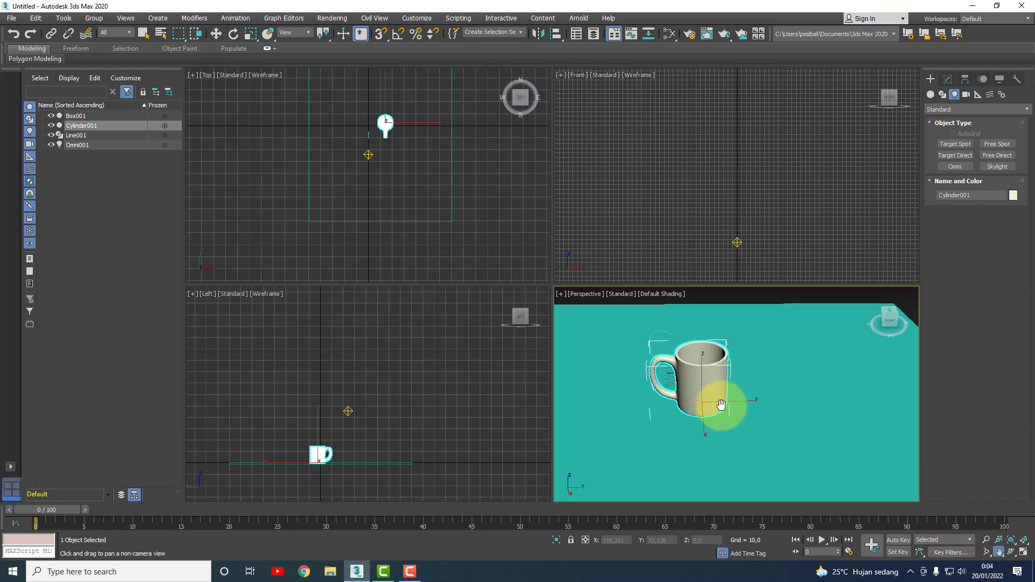
mouse_move(752, 405)
left_mouse_down()
mouse_move(701, 412)
mouse_move(764, 451)
left_mouse_up()
left_click(1011, 551)
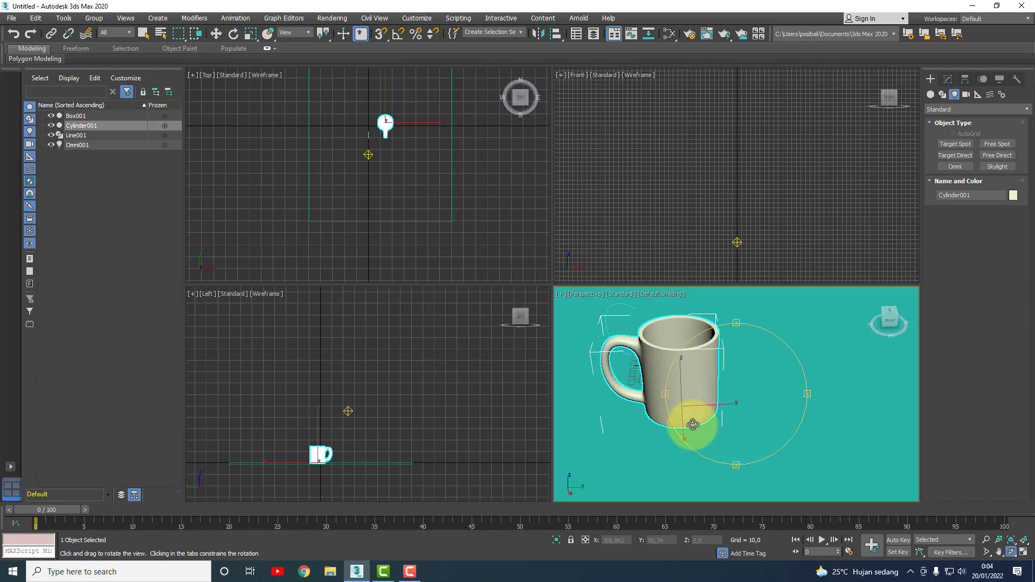
right_click(487, 353)
left_click(754, 399)
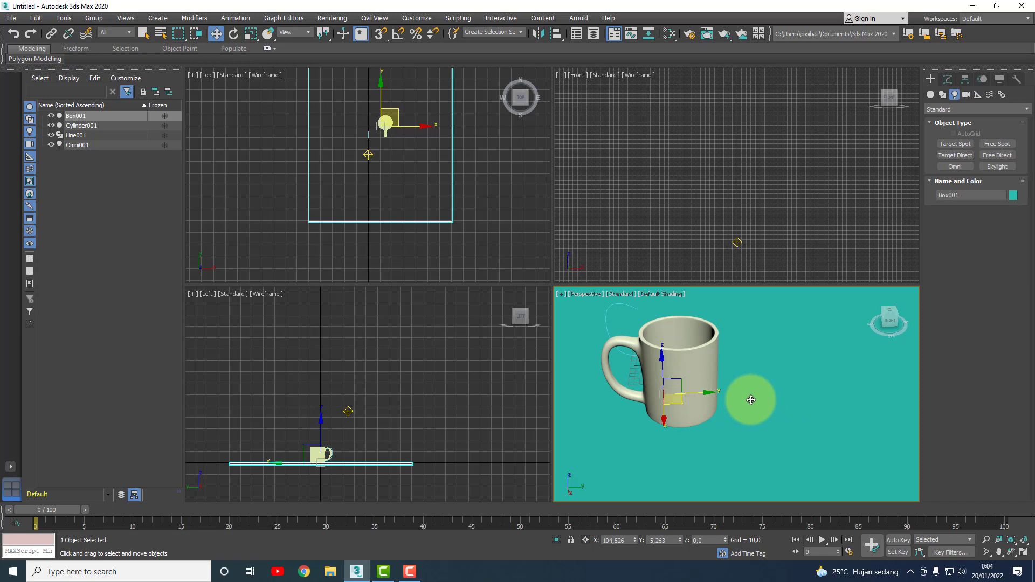
Step: Create PhysCamera001 from Perspective, shift its target, and raise both to frame the mug
key("ctrl+c")
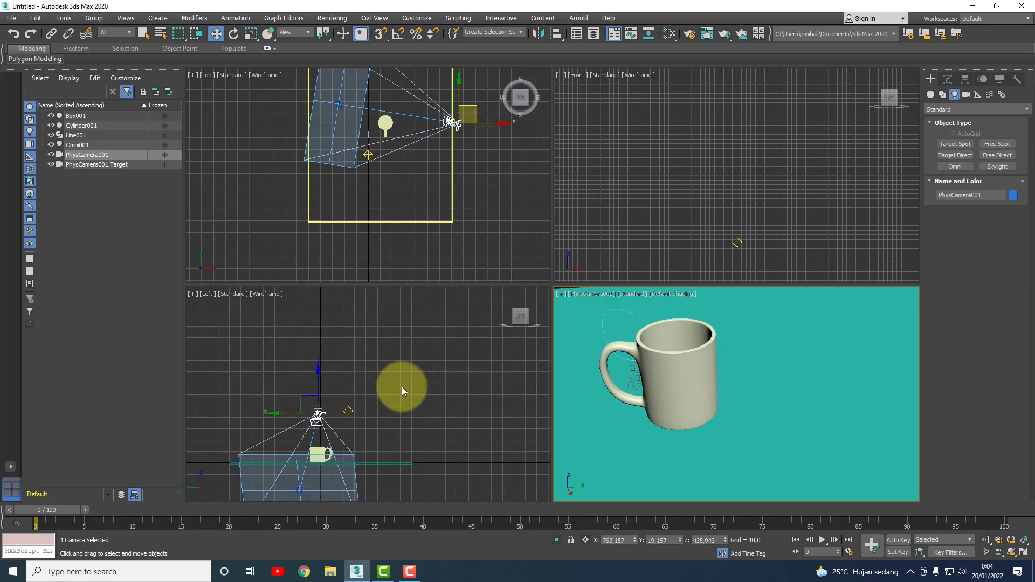
left_click(334, 419)
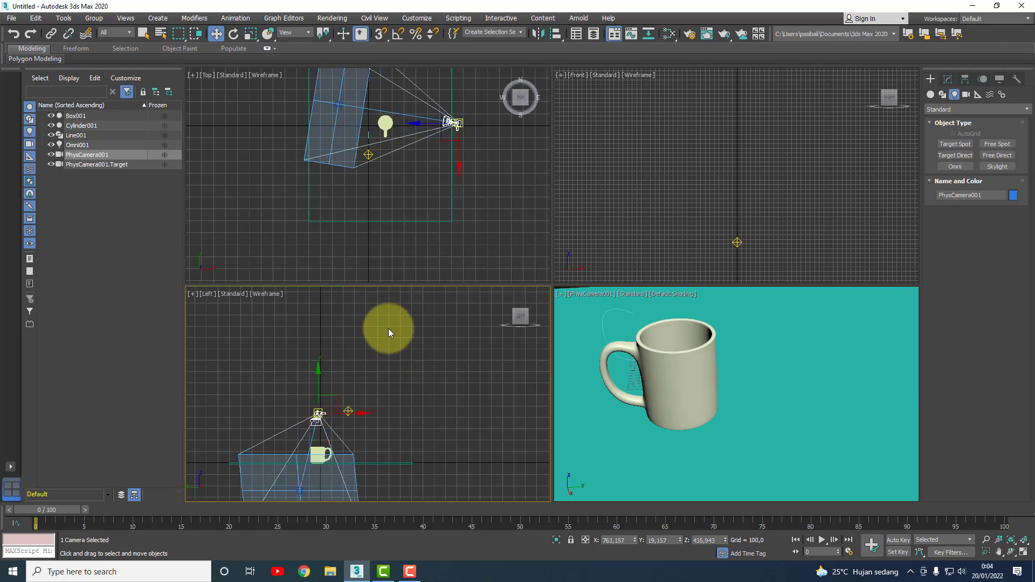
left_click(339, 104)
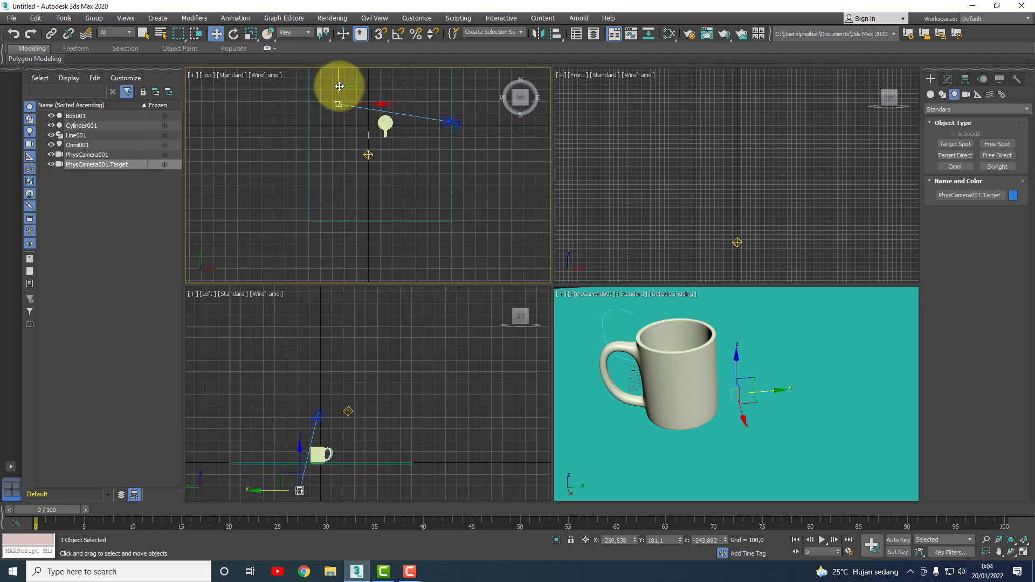
mouse_move(339, 86)
left_mouse_down()
mouse_move(357, 112)
mouse_move(423, 126)
left_mouse_up()
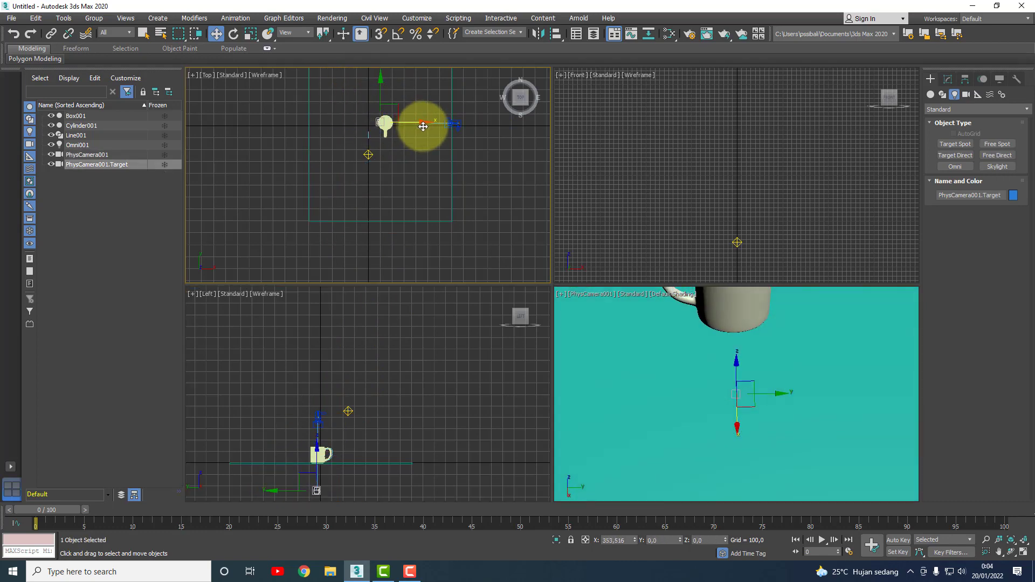
left_click(321, 419)
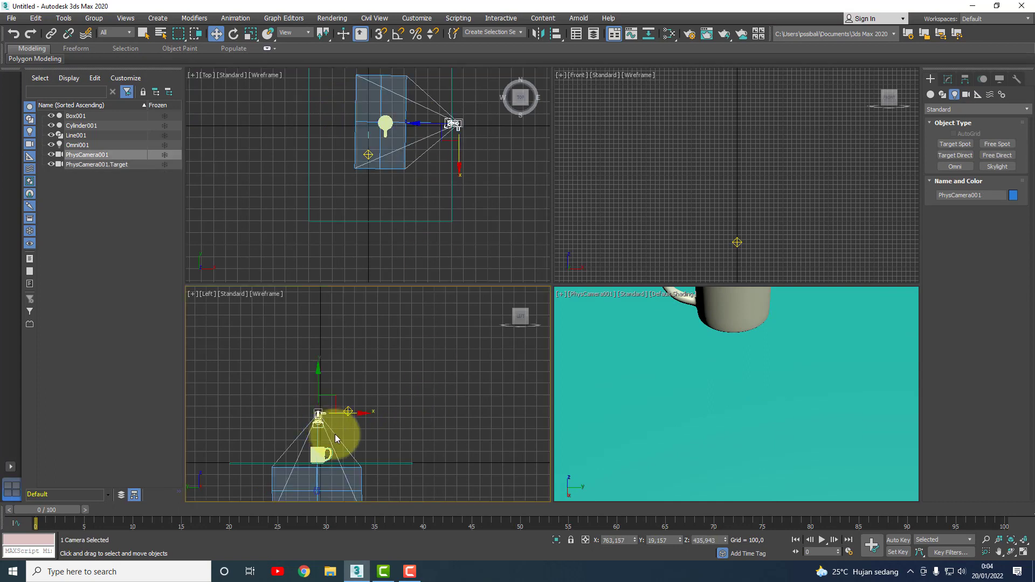
left_click_drag(319, 441, 324, 380)
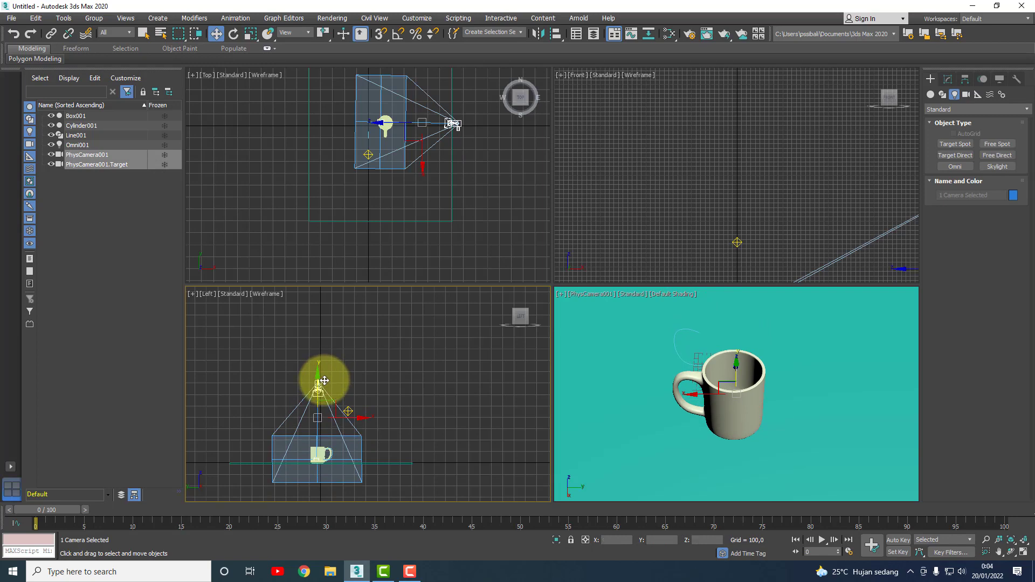
Step: Move the camera alone to refine the framing, then select the floor box
left_click(401, 399)
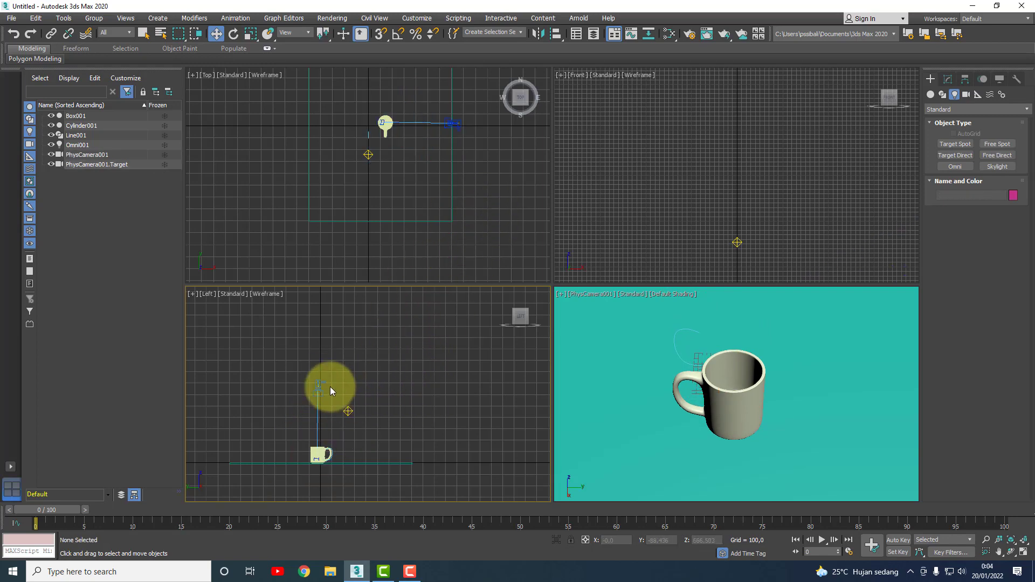
mouse_move(318, 387)
left_mouse_down()
mouse_move(322, 354)
mouse_move(375, 373)
left_mouse_up()
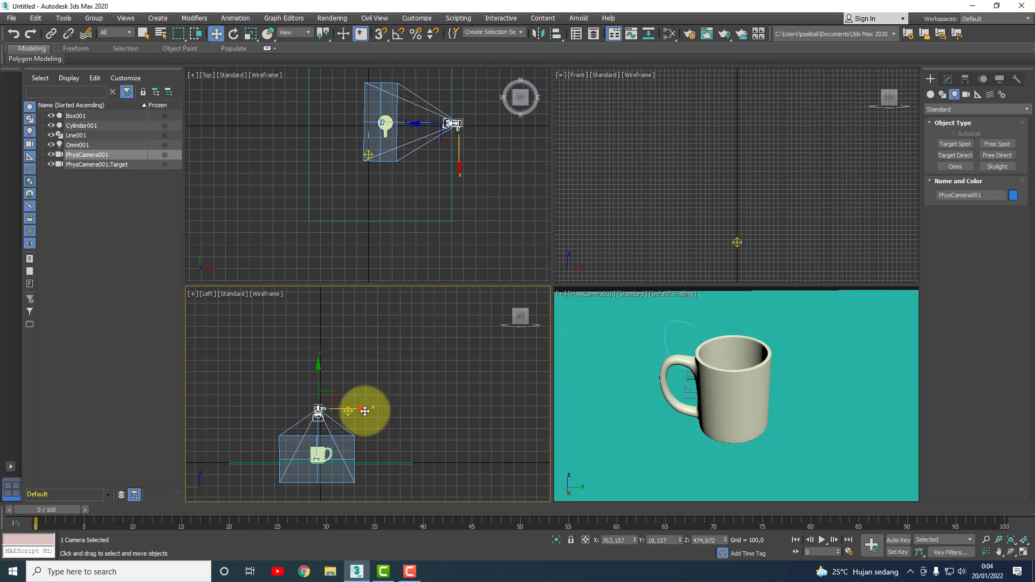
left_click(363, 411)
left_click(325, 408)
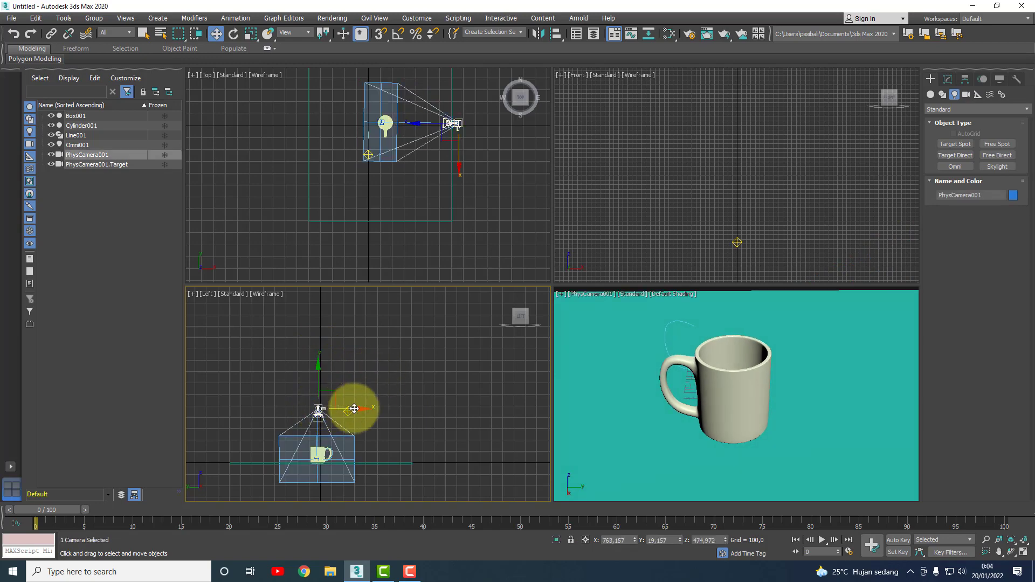
mouse_move(369, 410)
left_mouse_down()
mouse_move(423, 411)
mouse_move(277, 407)
mouse_move(365, 424)
left_mouse_up()
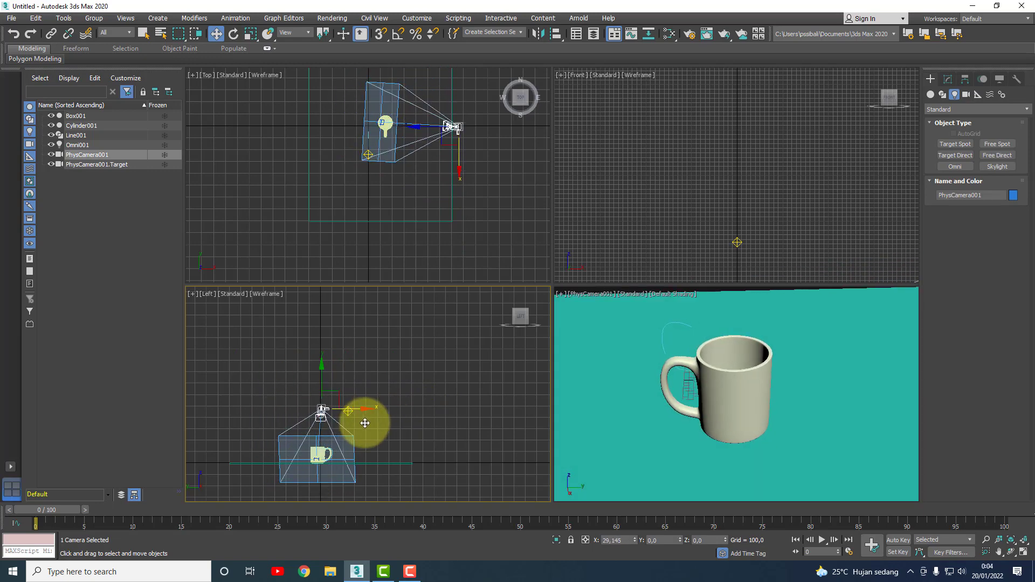
left_click(418, 222)
scroll(431, 230, "down", 3)
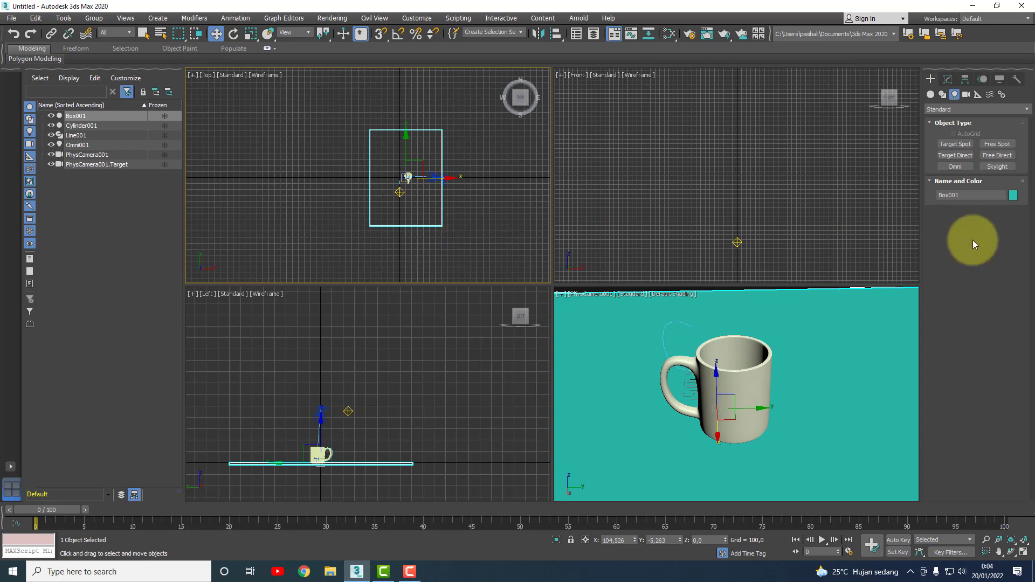
Step: Set the Box001 Length and Width to 2400
left_click(948, 79)
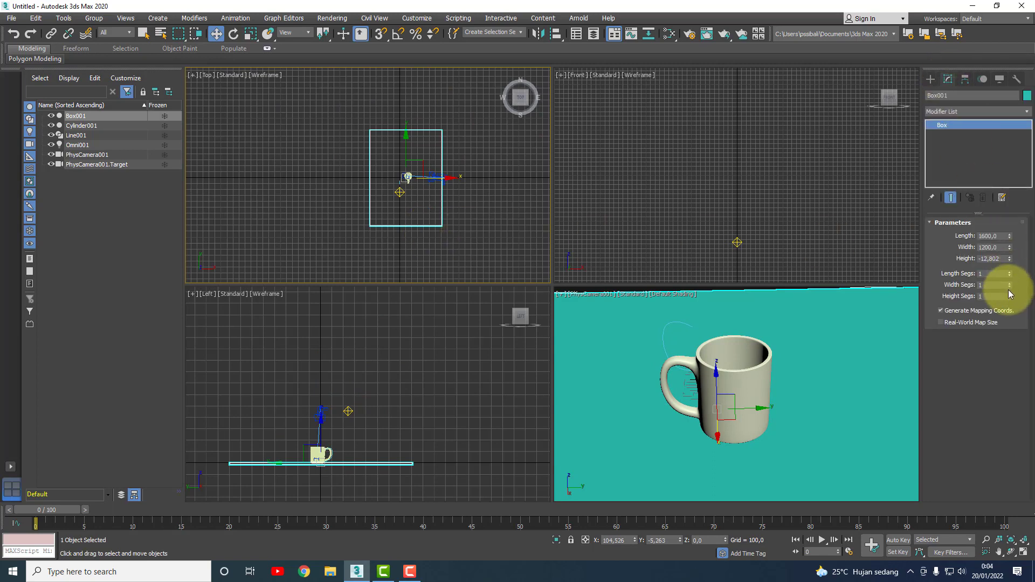
left_click(1006, 236)
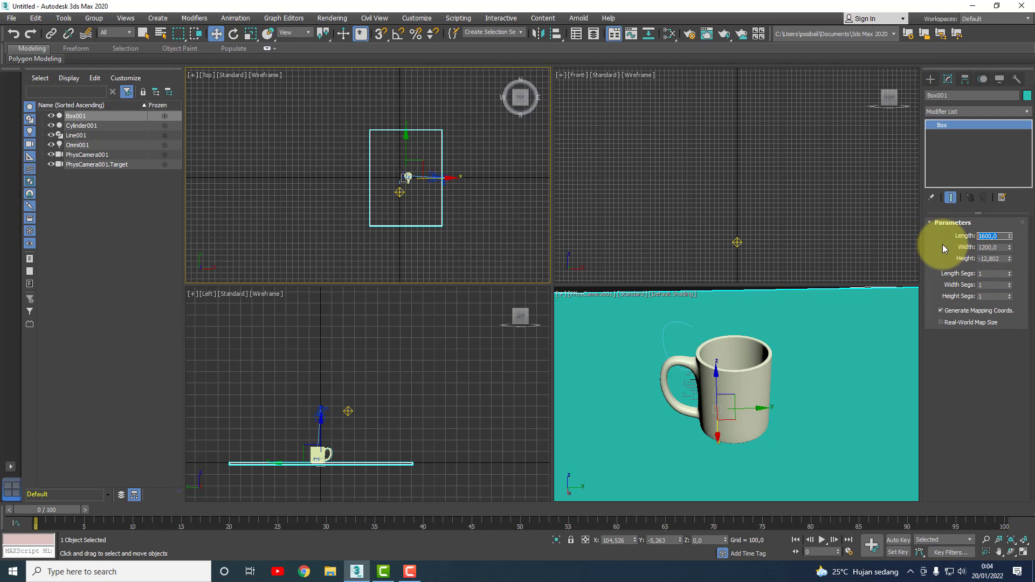
type("24")
double_click(1001, 249)
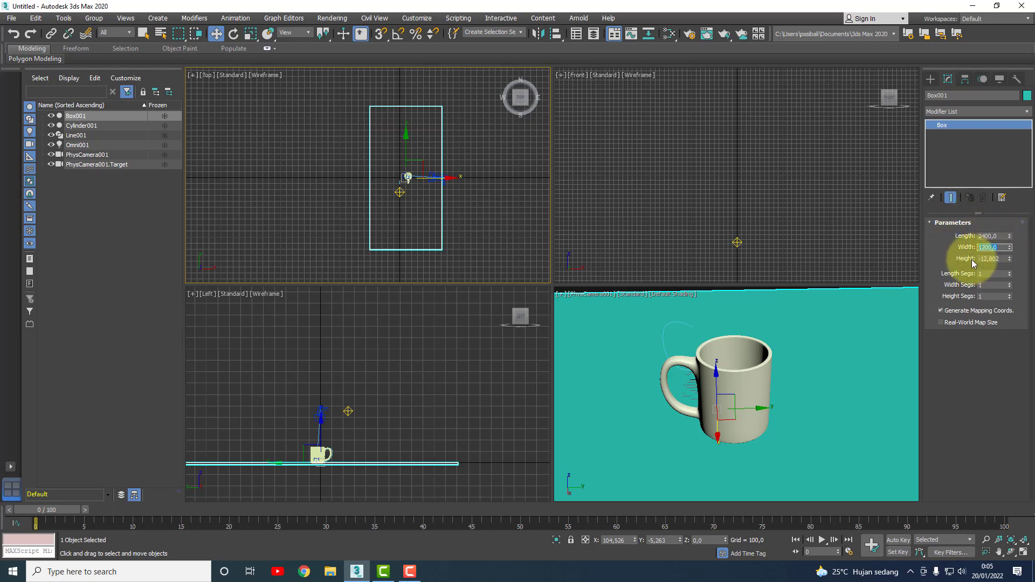
type("2400")
key("Return")
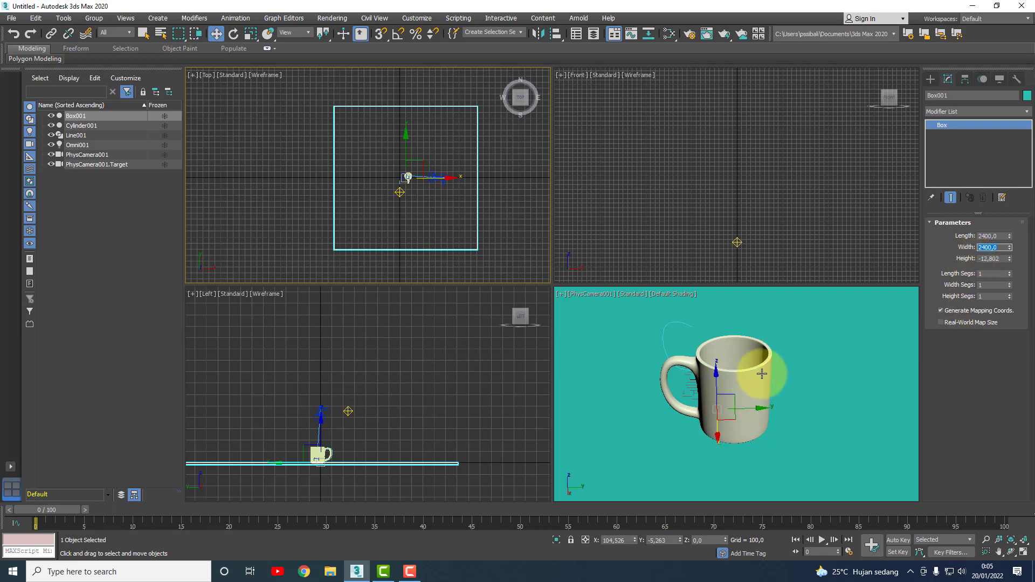
Step: Lower PhysCamera001 to frame the mug larger and open the camera view's shading menu
left_click(468, 322)
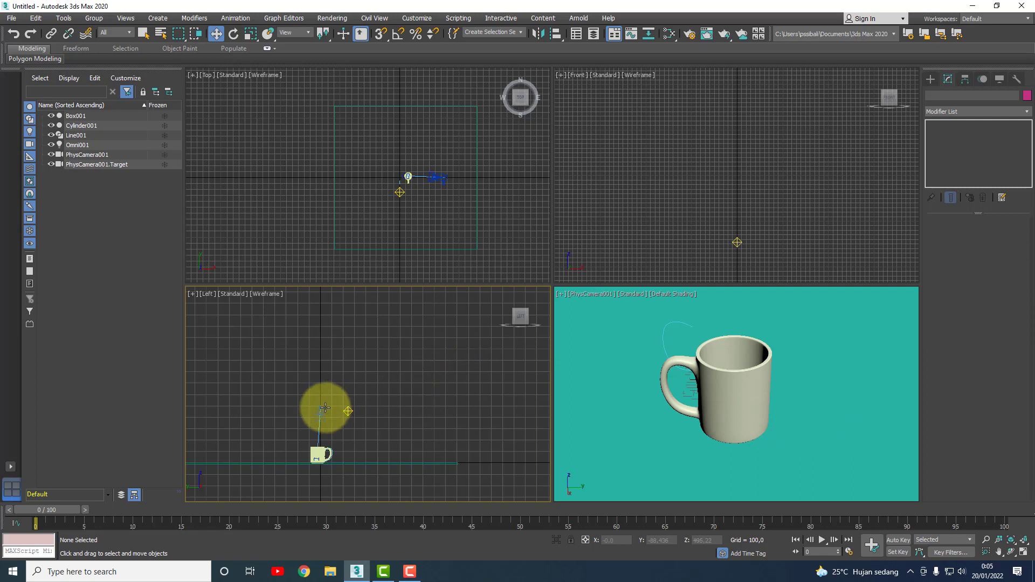
left_click(321, 411)
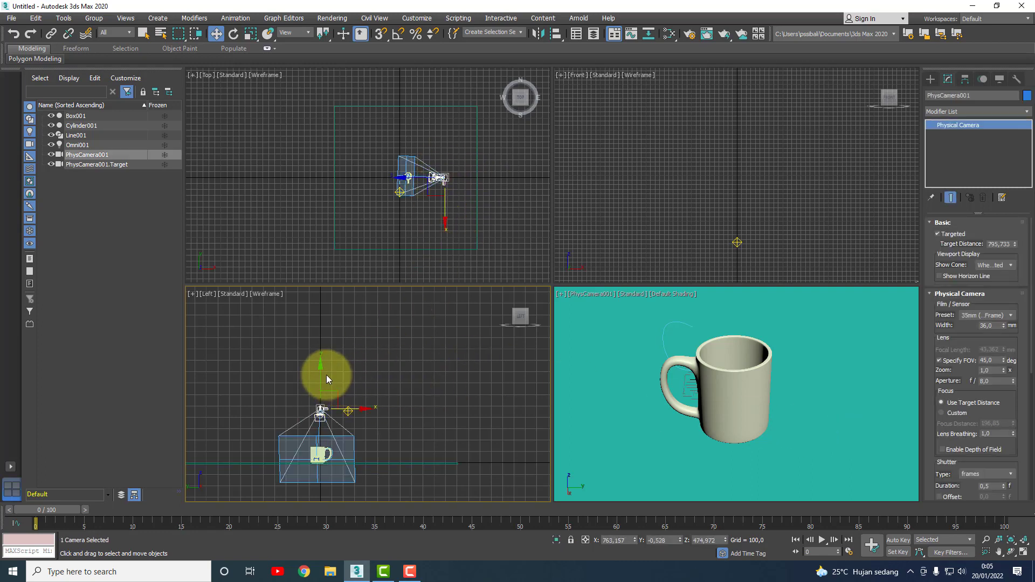
left_click_drag(323, 375, 328, 382)
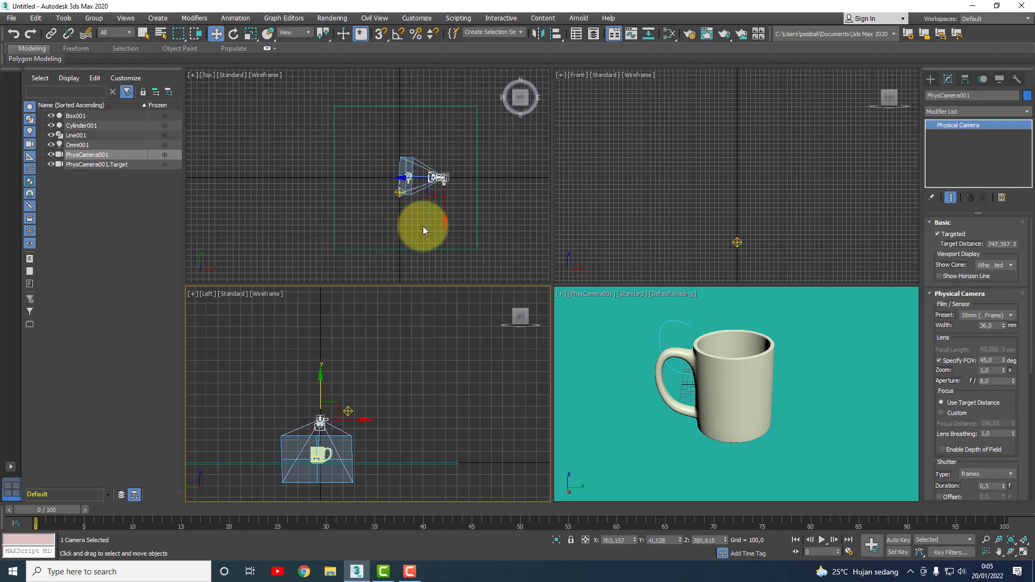
left_click(711, 402)
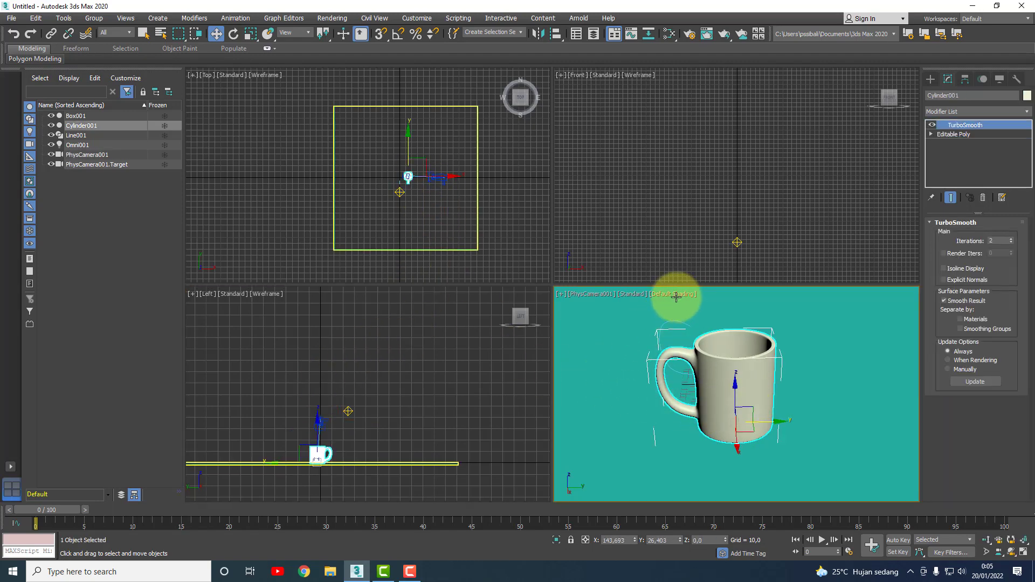
left_click(674, 297)
left_click(680, 294)
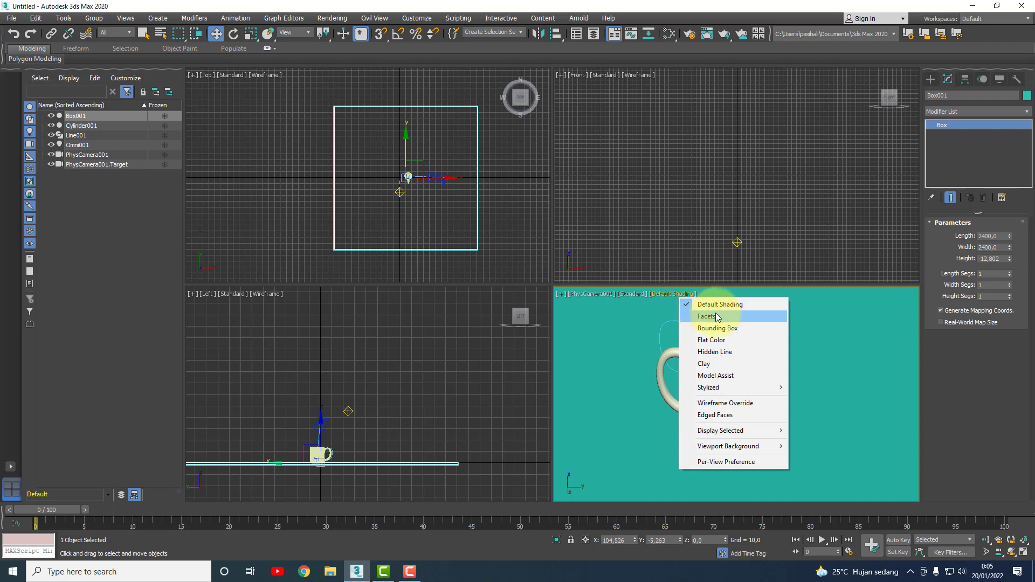
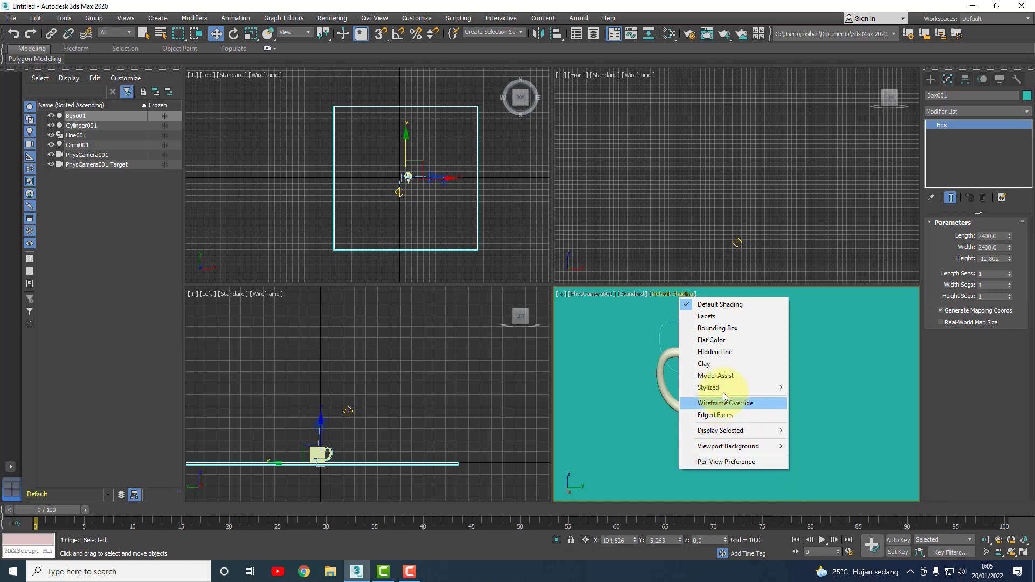
Step: Preview the camera view in Facets, Bounding Box, Flat Color and Hidden Line shading
left_click(722, 317)
left_click(660, 294)
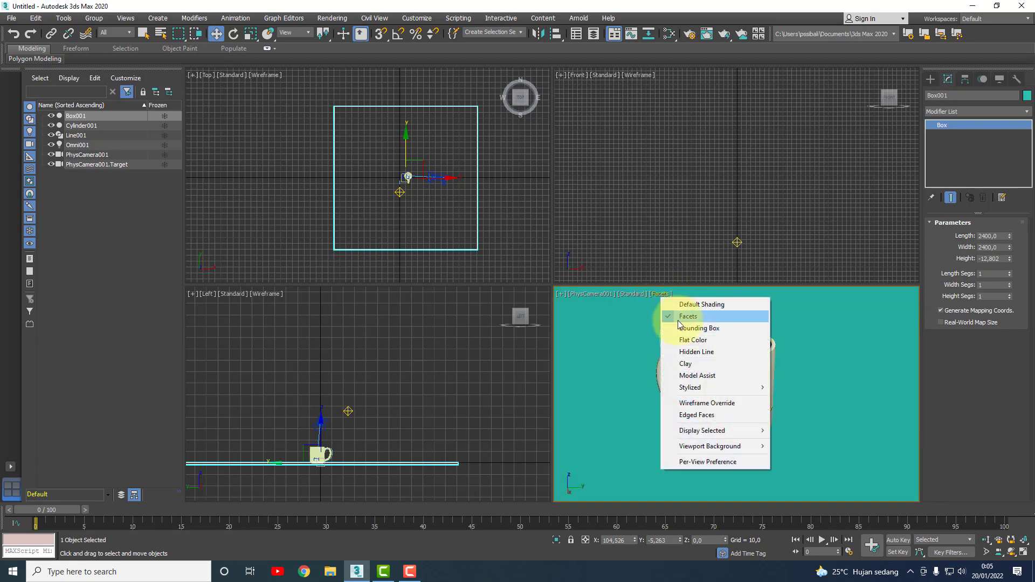
left_click(685, 327)
left_click(655, 294)
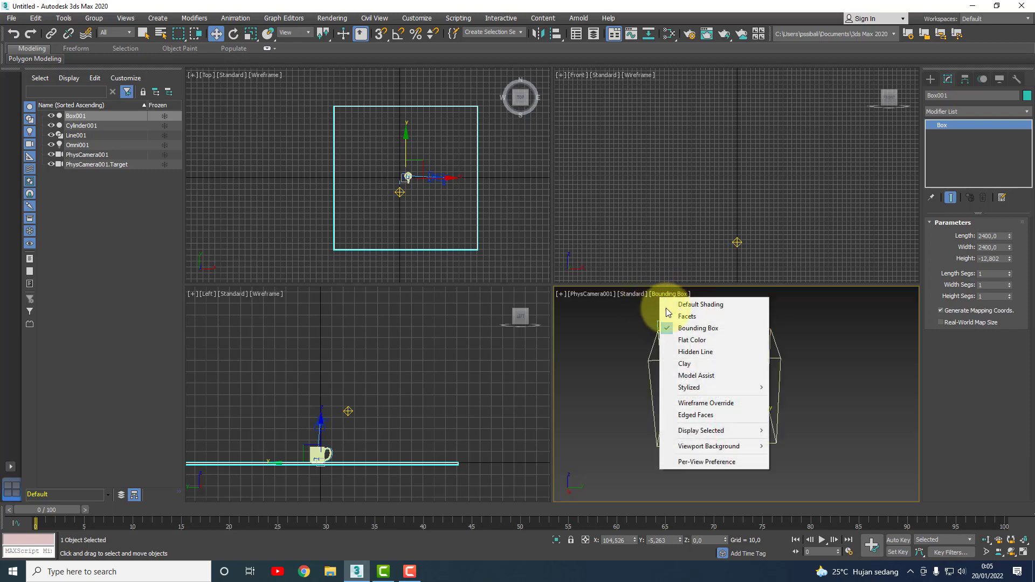
left_click(690, 340)
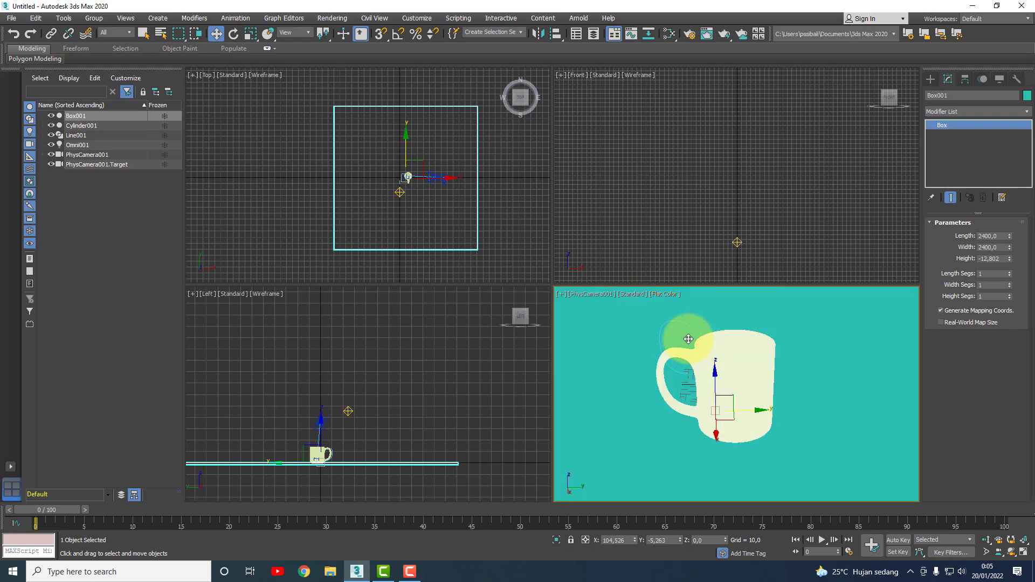
left_click(661, 295)
left_click(695, 353)
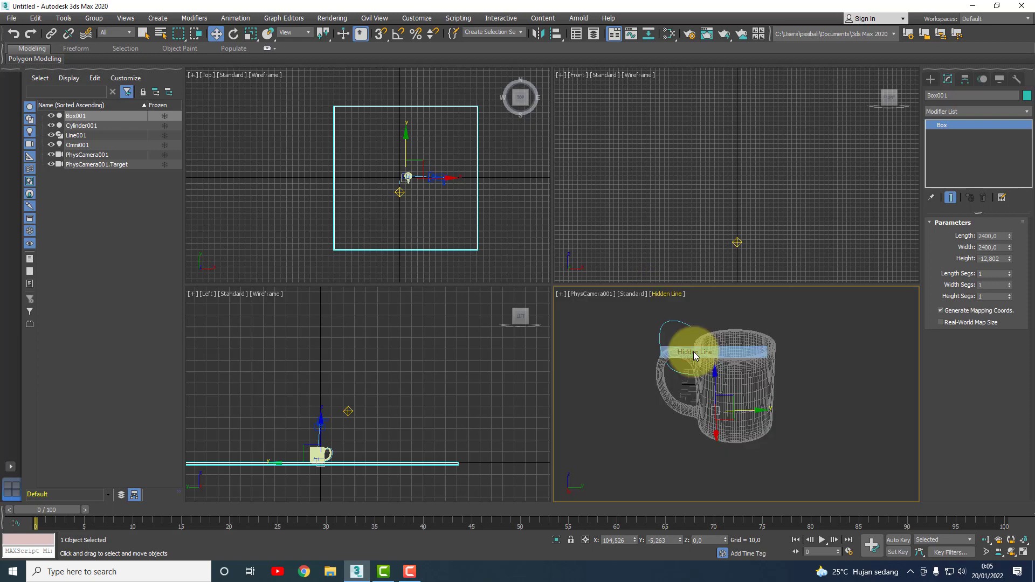
Step: Try Clay and Model Assist shading, then settle on Stylized Pastel
left_click(662, 294)
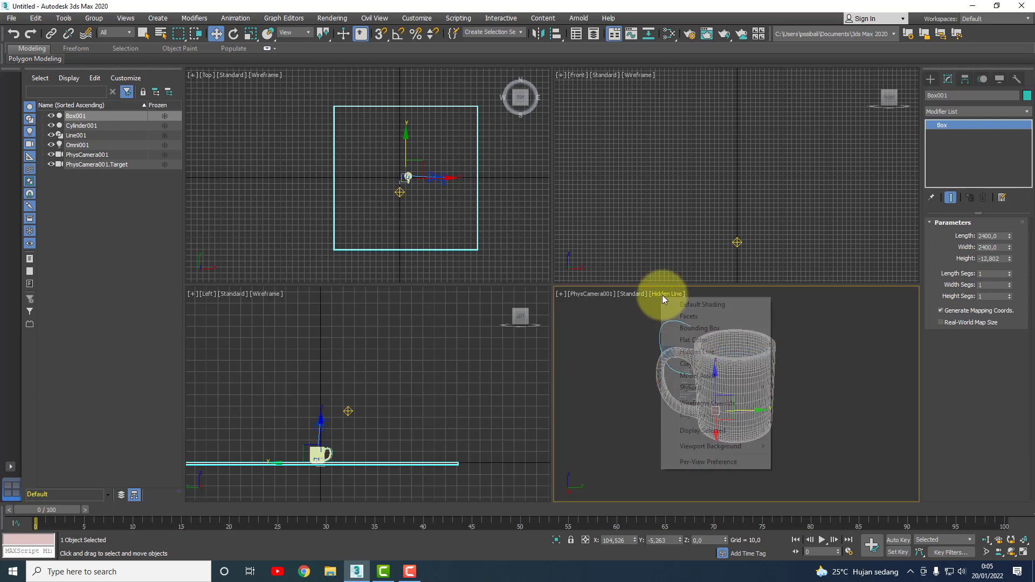
left_click(693, 365)
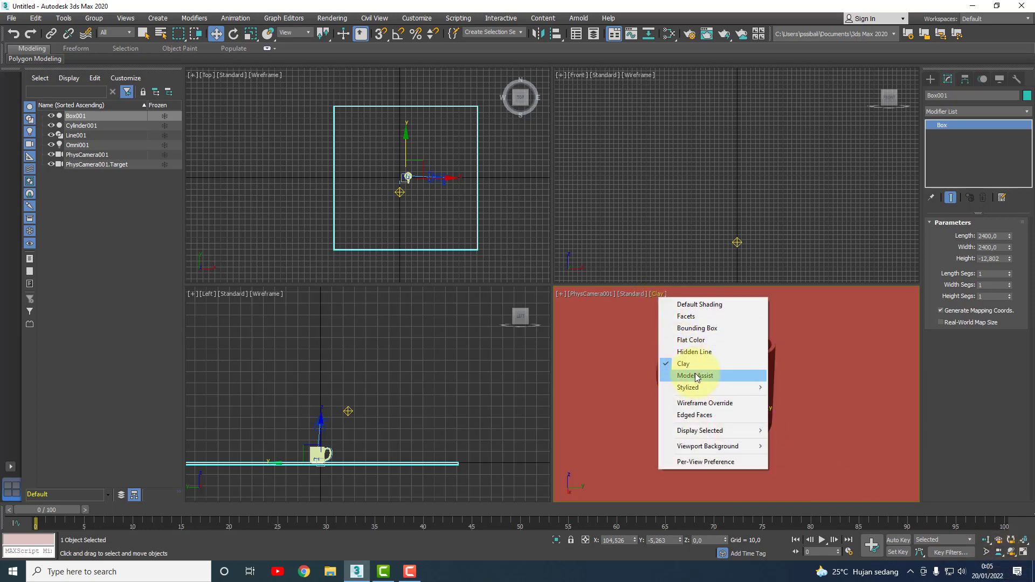
left_click(695, 376)
left_click(665, 295)
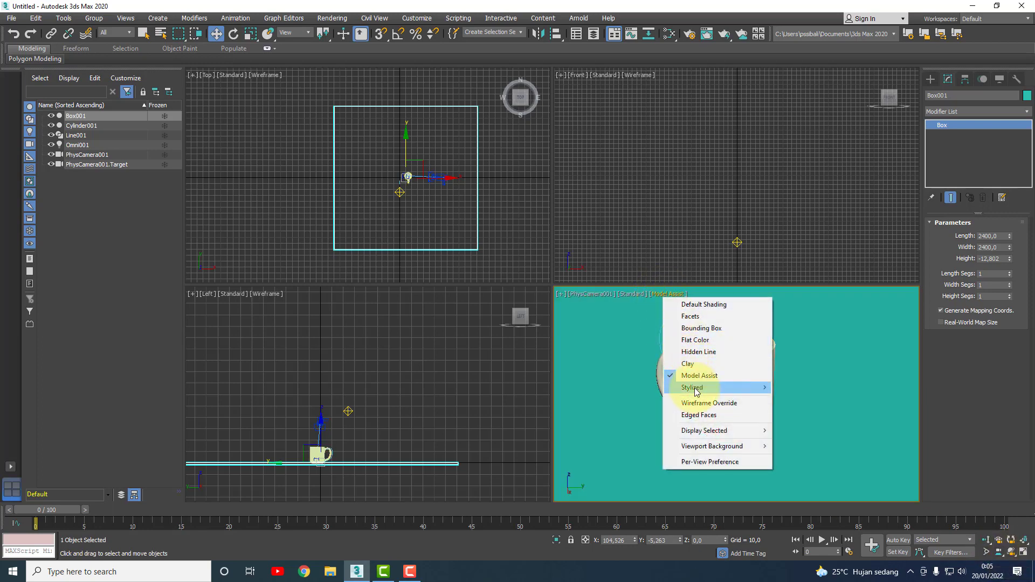
mouse_move(688, 387)
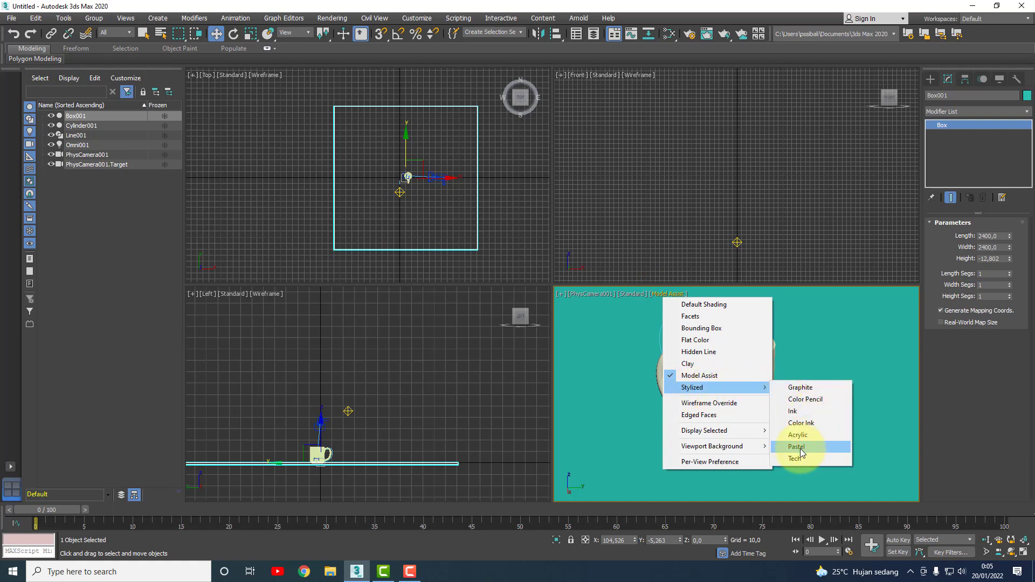
left_click(798, 448)
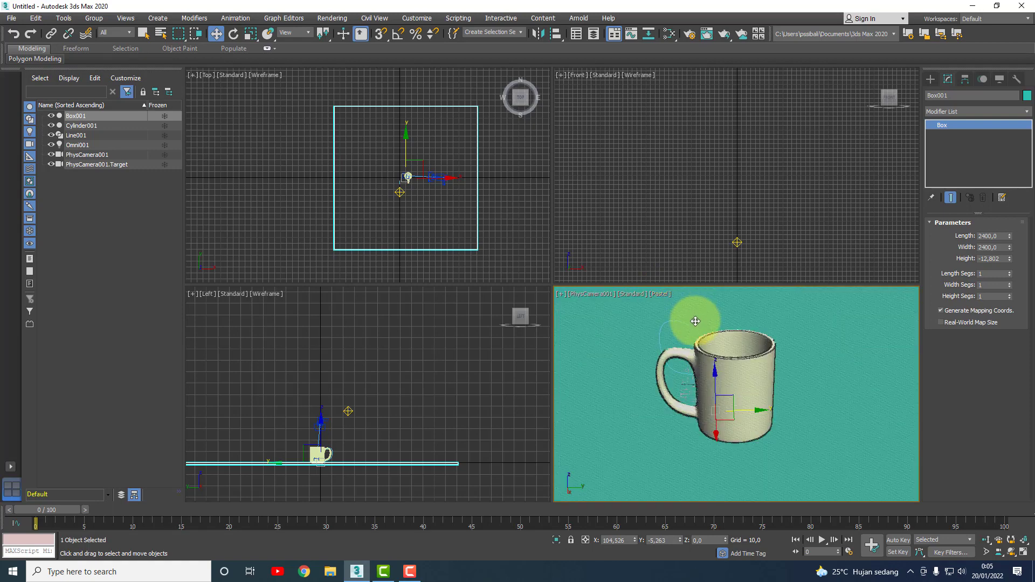
left_click(660, 294)
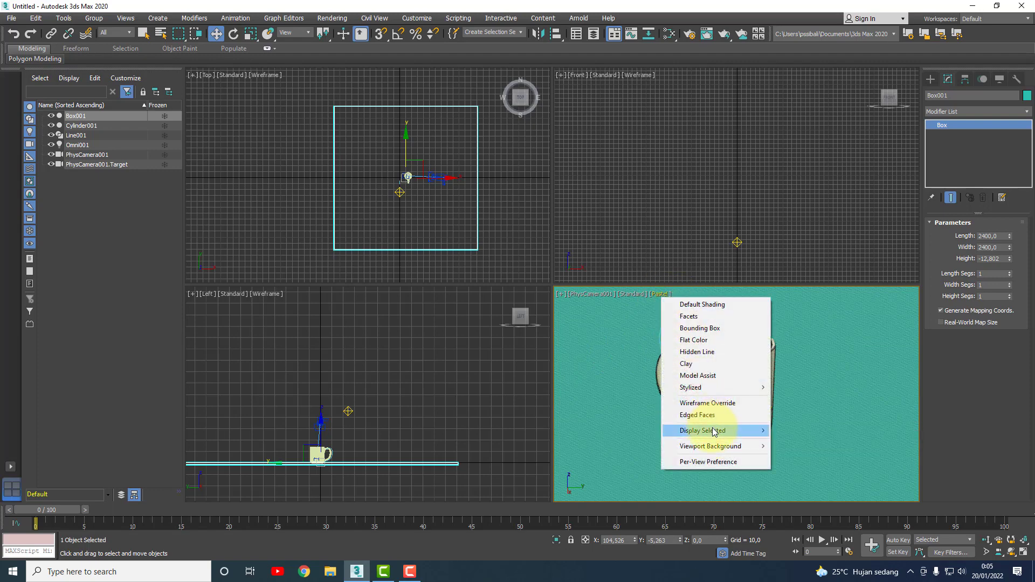
mouse_move(710, 446)
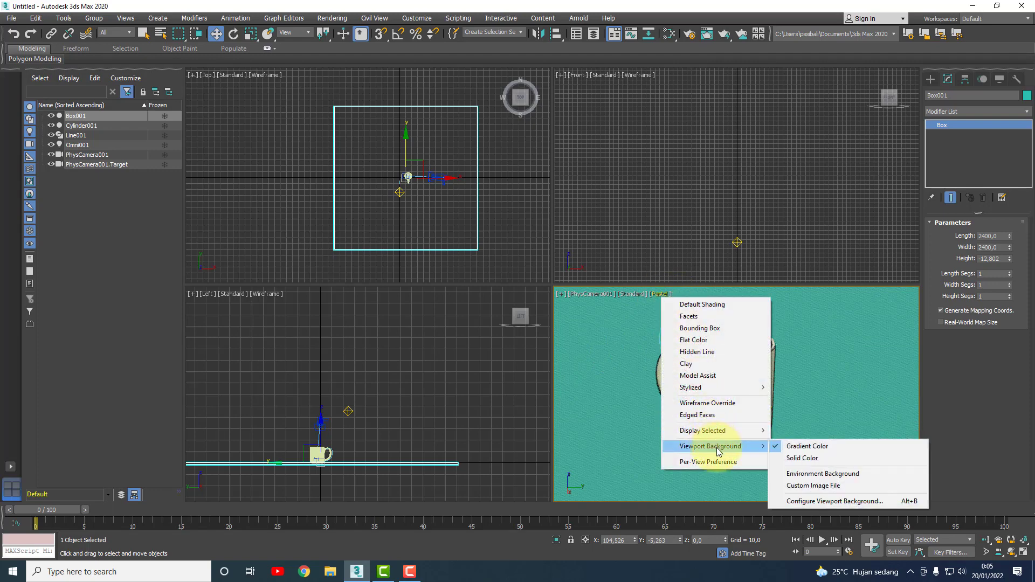
Step: Cancel Per-View Preference and set the camera view back to Default Shading
left_click(718, 463)
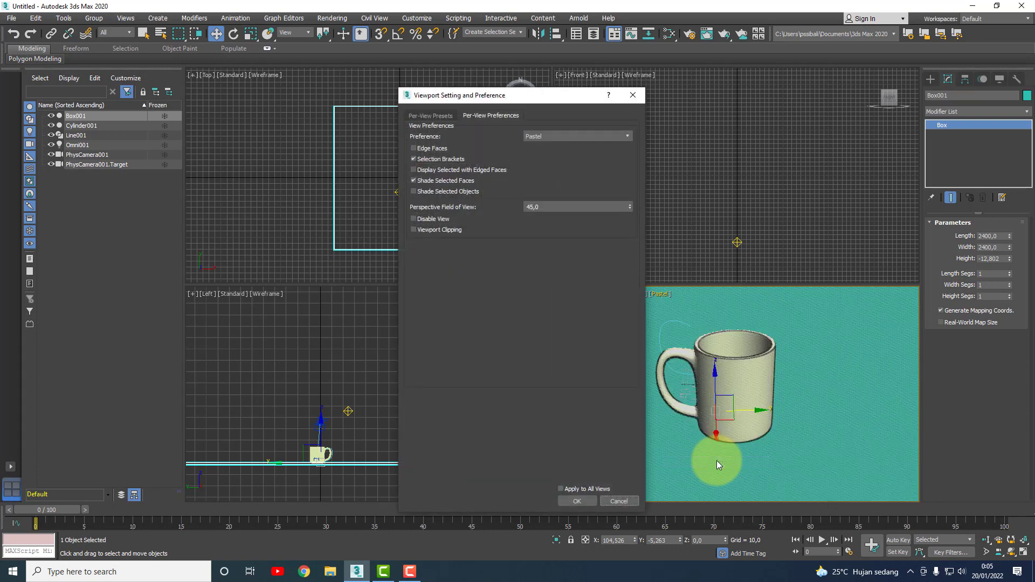
left_click(619, 498)
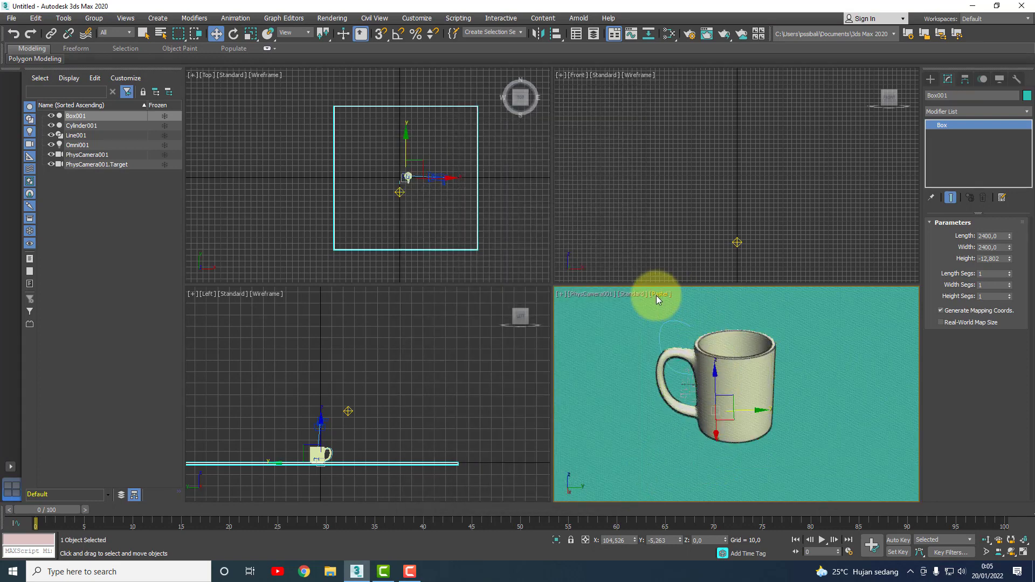
left_click(658, 294)
left_click(687, 306)
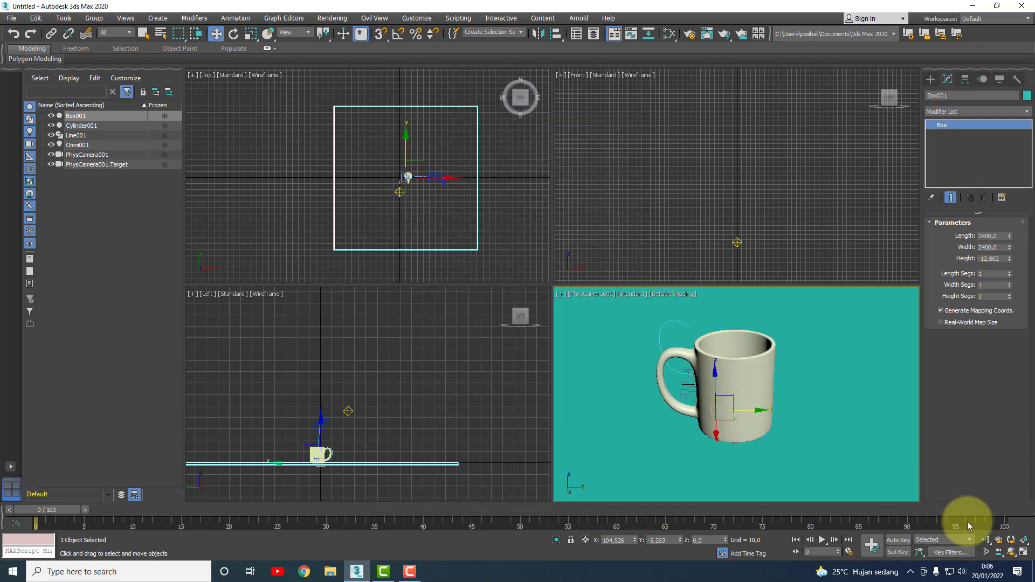
Step: Make the camera view active and reselect Box001 with Select Object
left_click(464, 393)
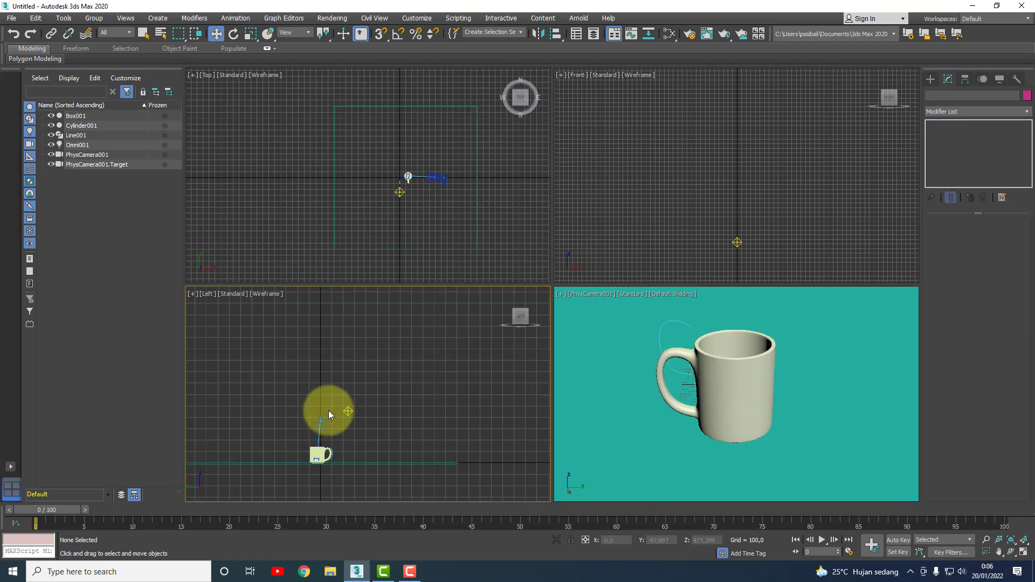
left_click(319, 419)
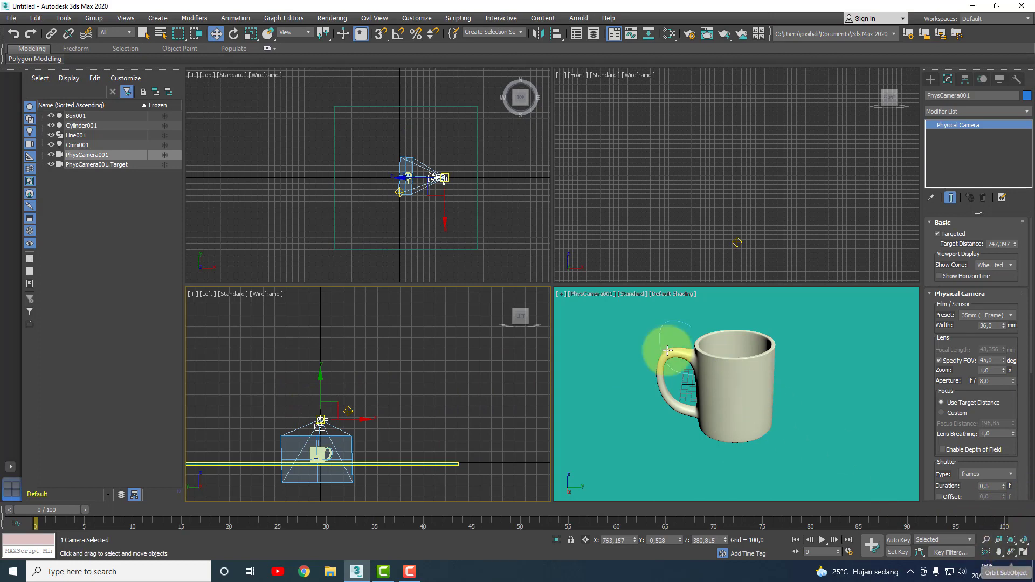
left_click(455, 358)
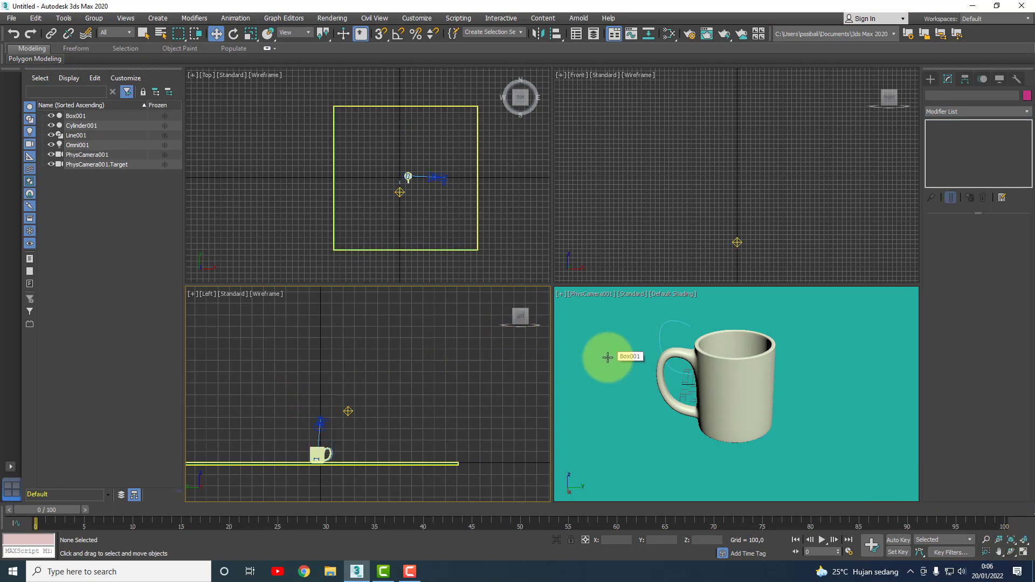
right_click(464, 370)
left_click(616, 374)
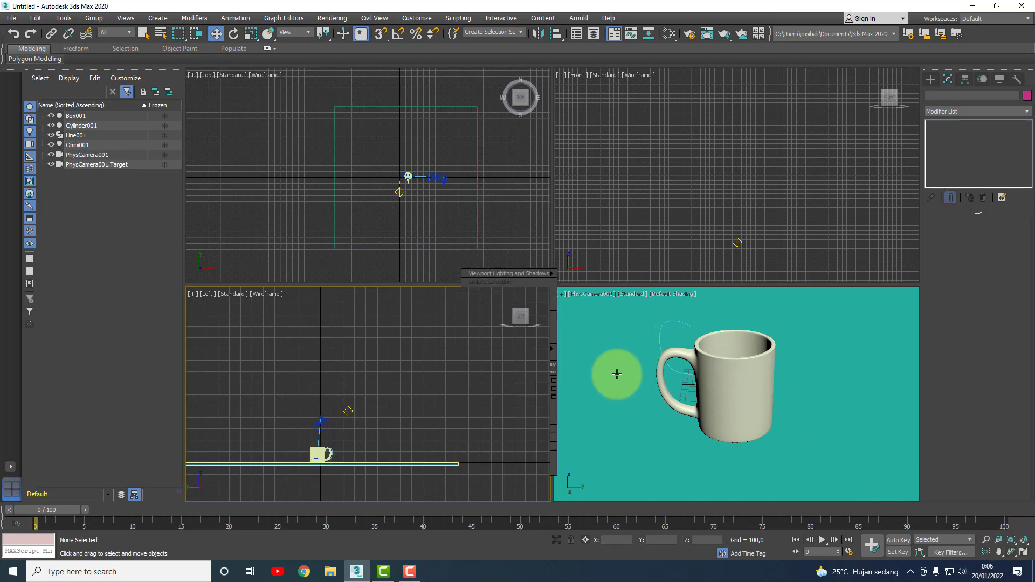
left_click(562, 321)
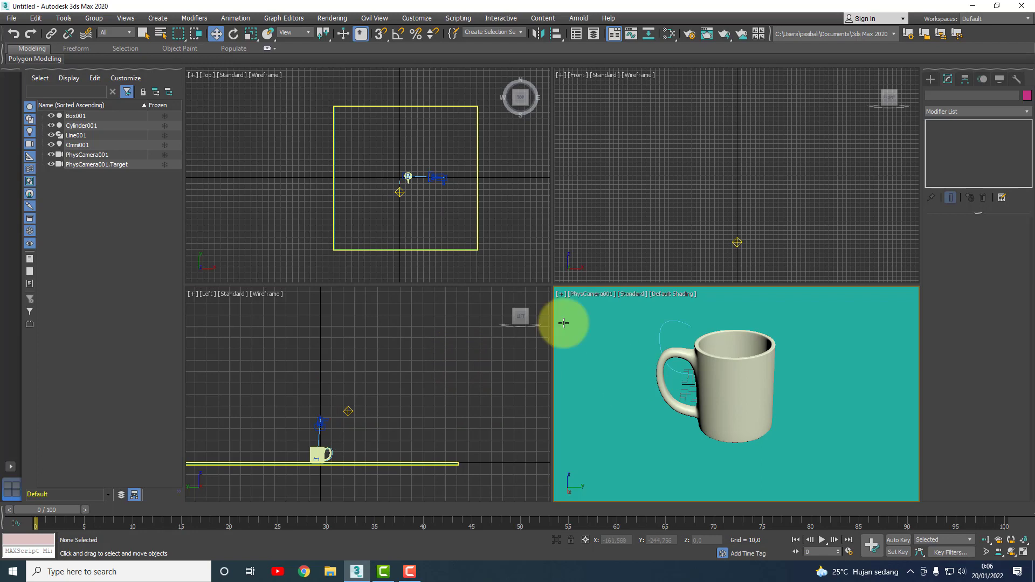
left_click(142, 34)
left_click(641, 383)
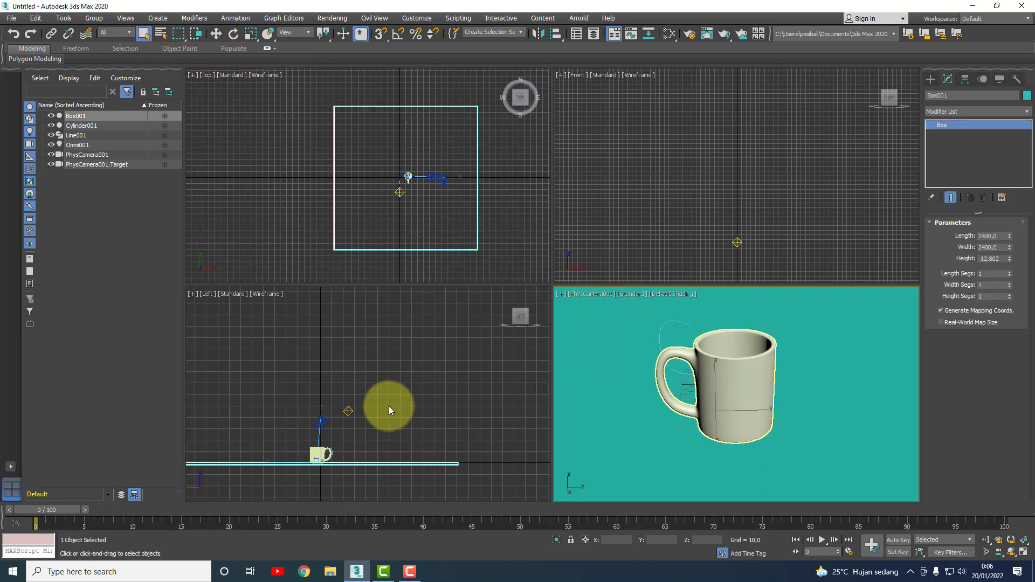
left_click(323, 421)
left_click(635, 343)
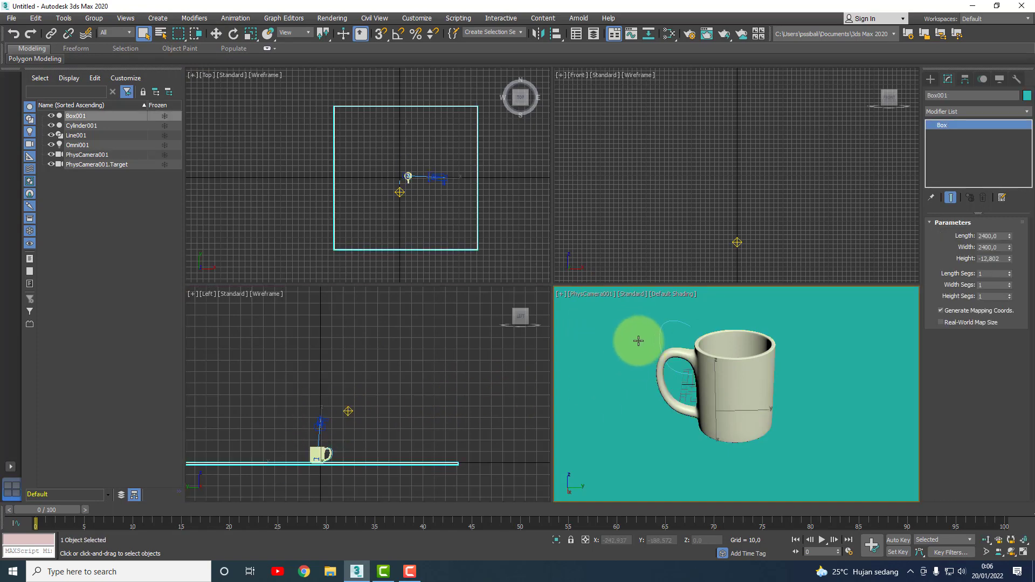
left_click(706, 33)
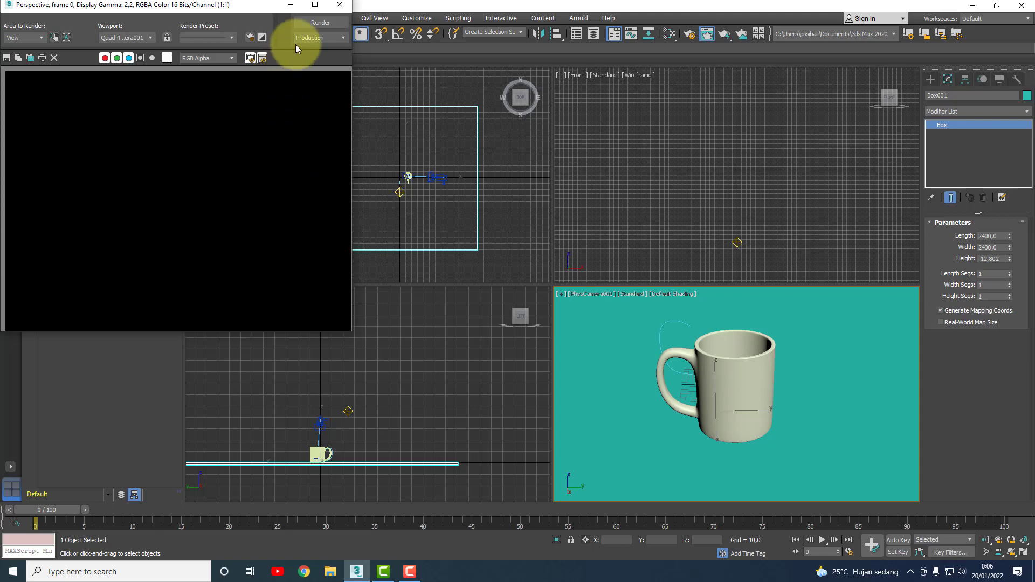
left_click(323, 23)
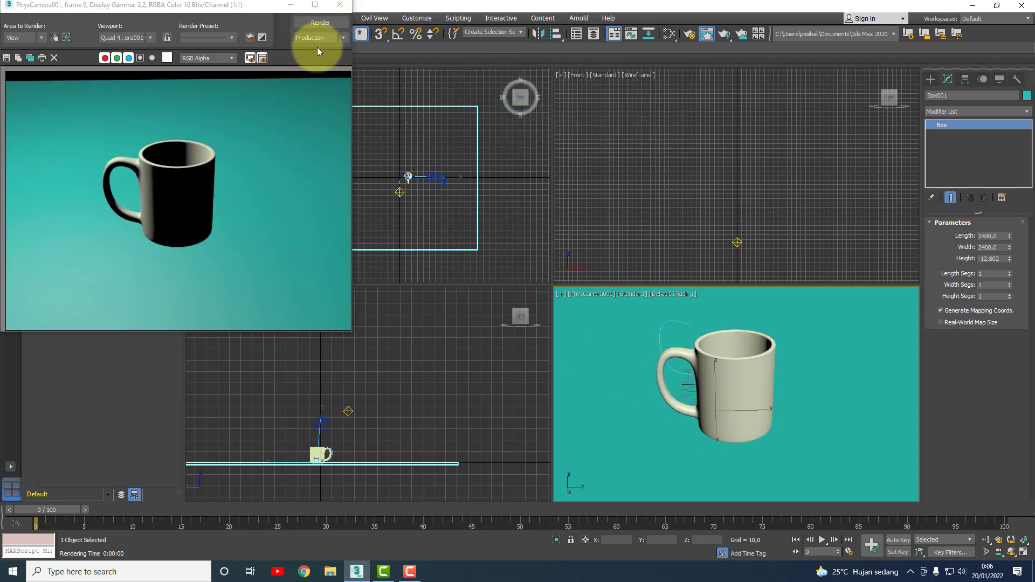
left_click(340, 5)
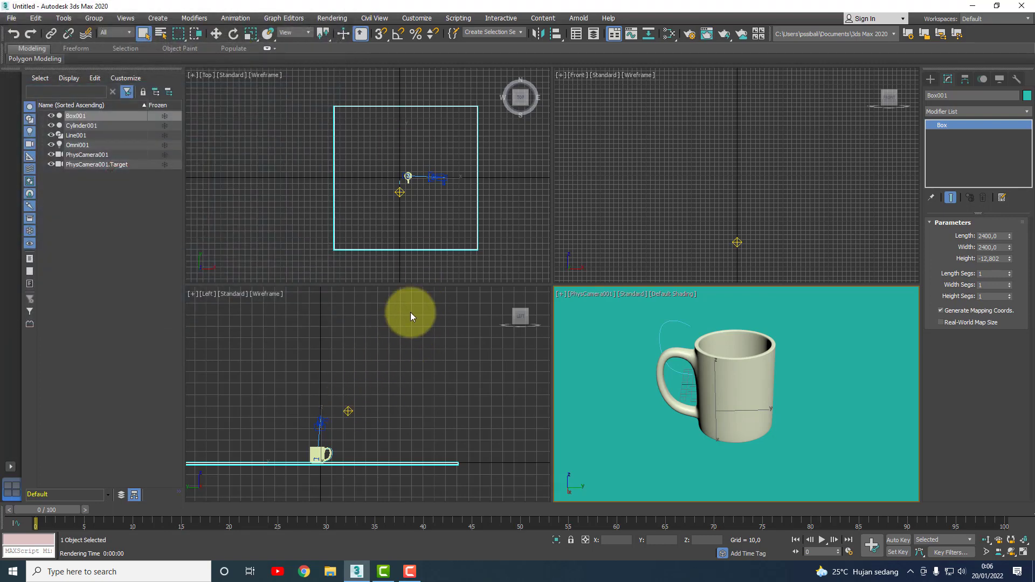
left_click(348, 411)
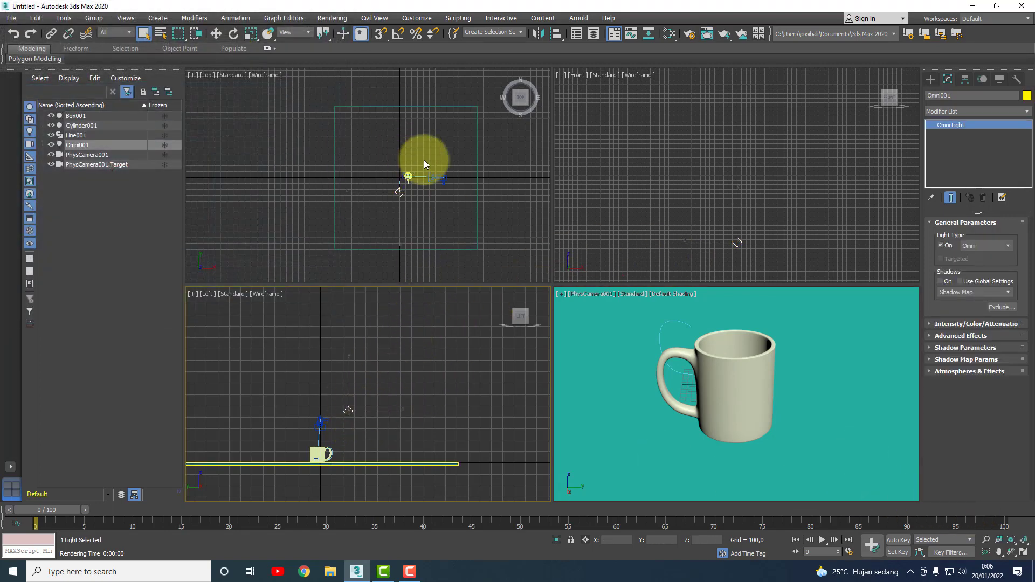
Step: Nudge Omni001 right in the Top view and delete the stray Line001 shape
left_click(217, 34)
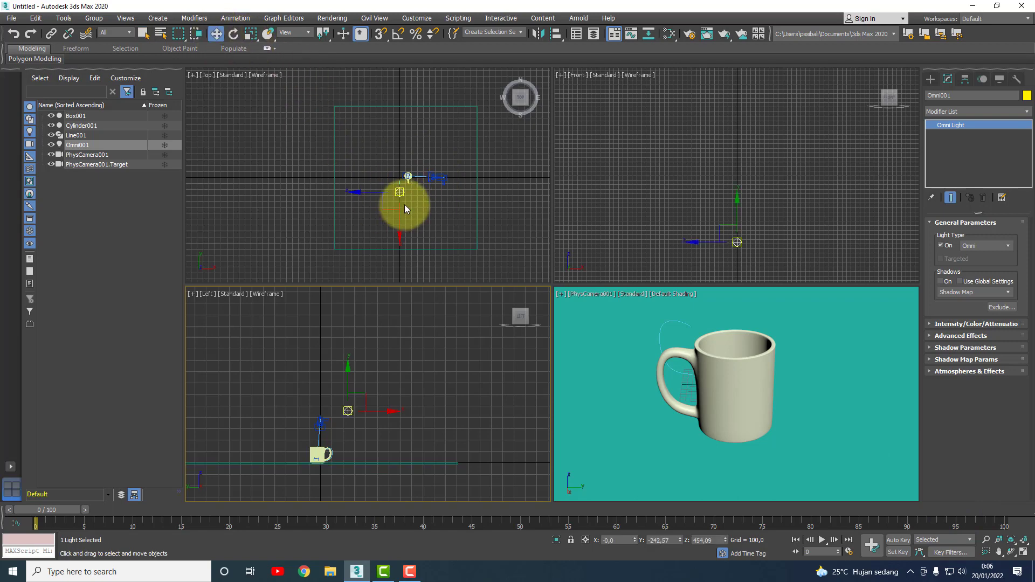
scroll(415, 183, "up", 3)
scroll(416, 183, "up", 2)
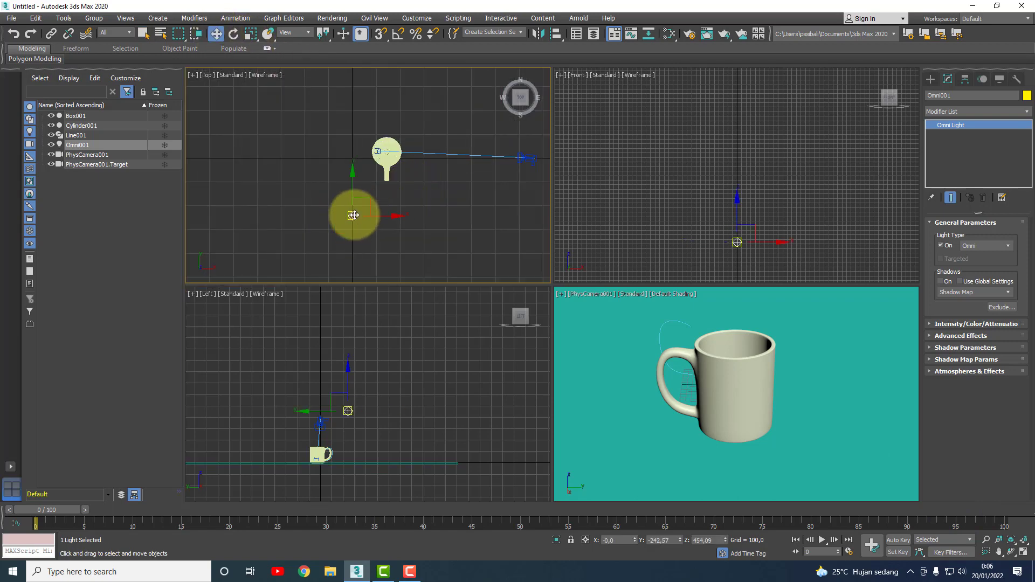
left_click_drag(360, 215, 451, 216)
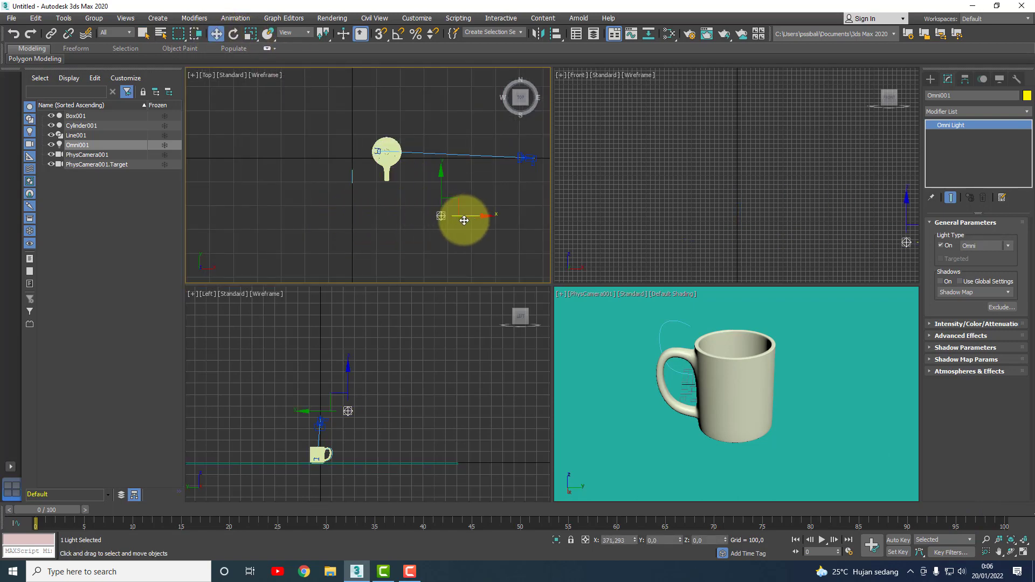
left_click(352, 176)
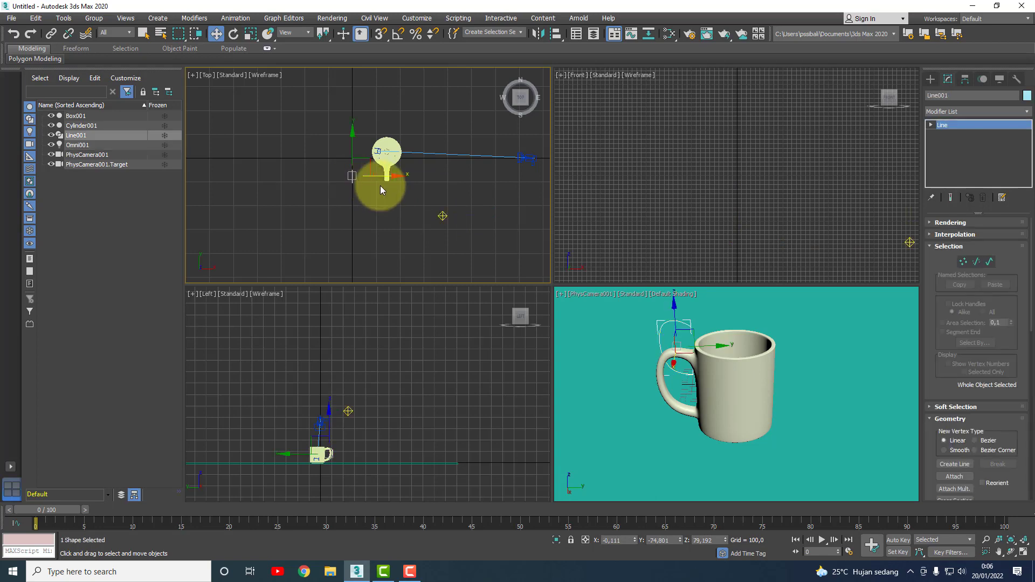
key("Delete")
Step: Move Omni001 further up and to the right in the Top view
scroll(458, 205, "down", 2)
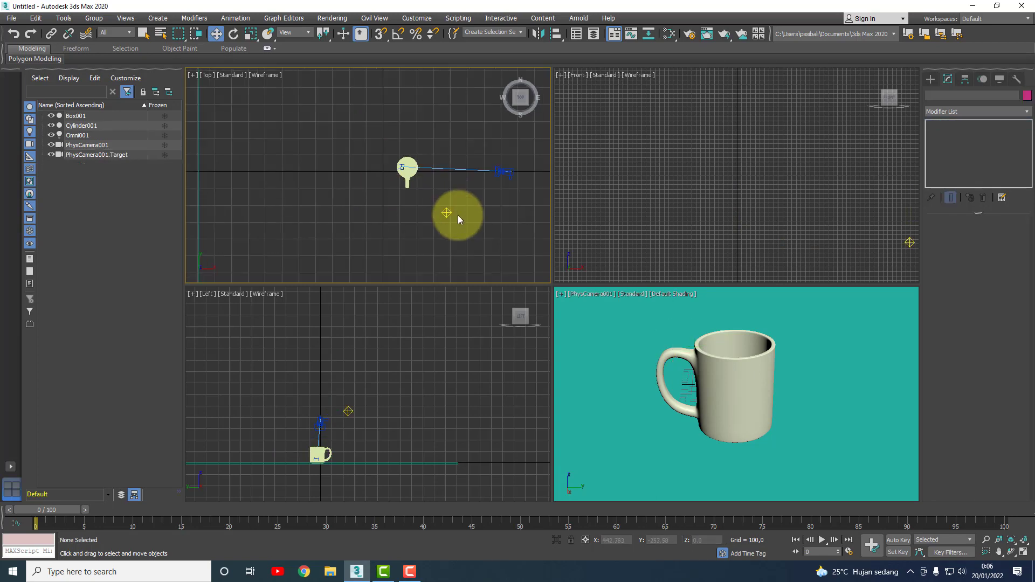
left_click(446, 212)
left_click_drag(459, 203, 495, 115)
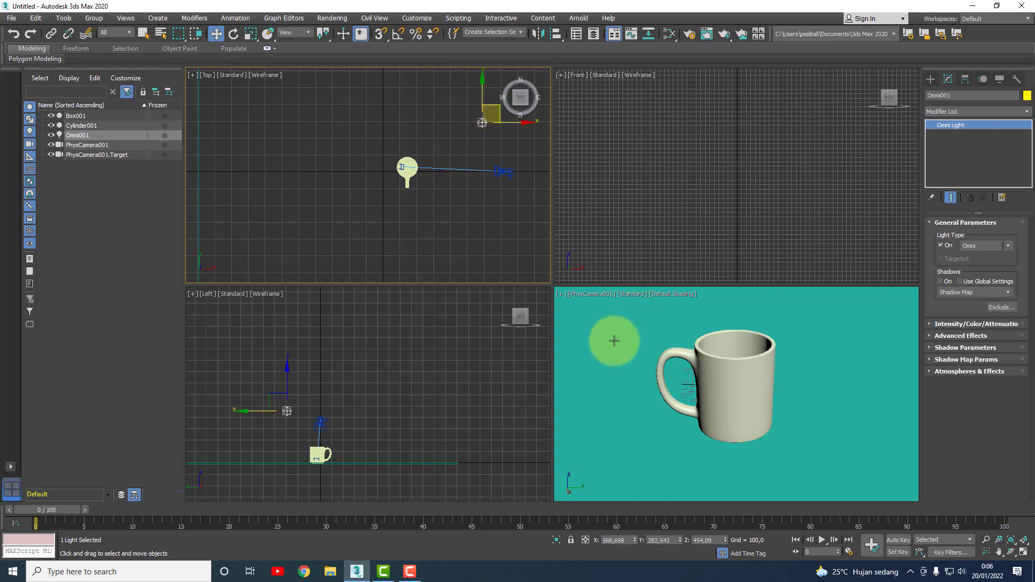
left_click(607, 340)
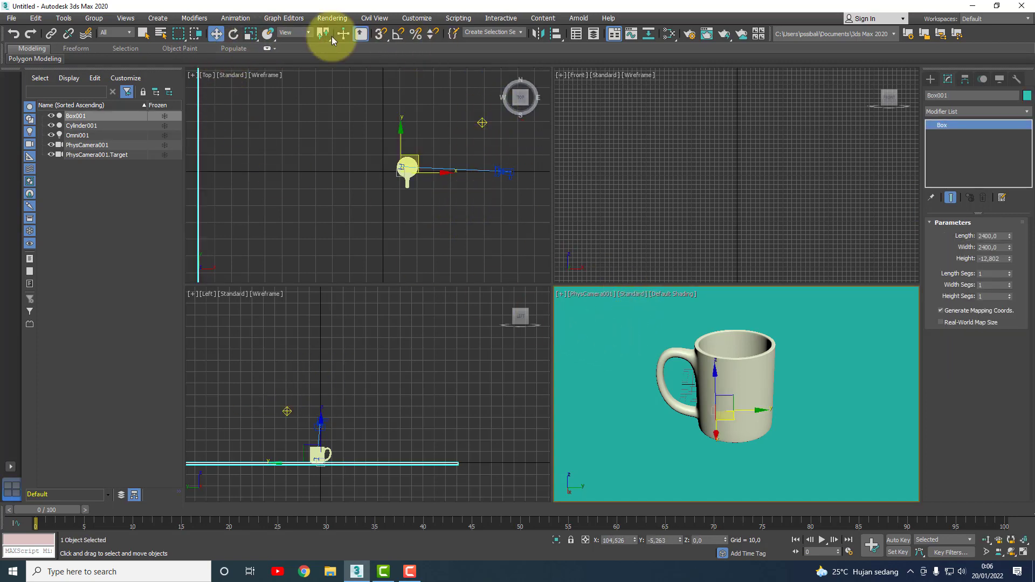
left_click(707, 34)
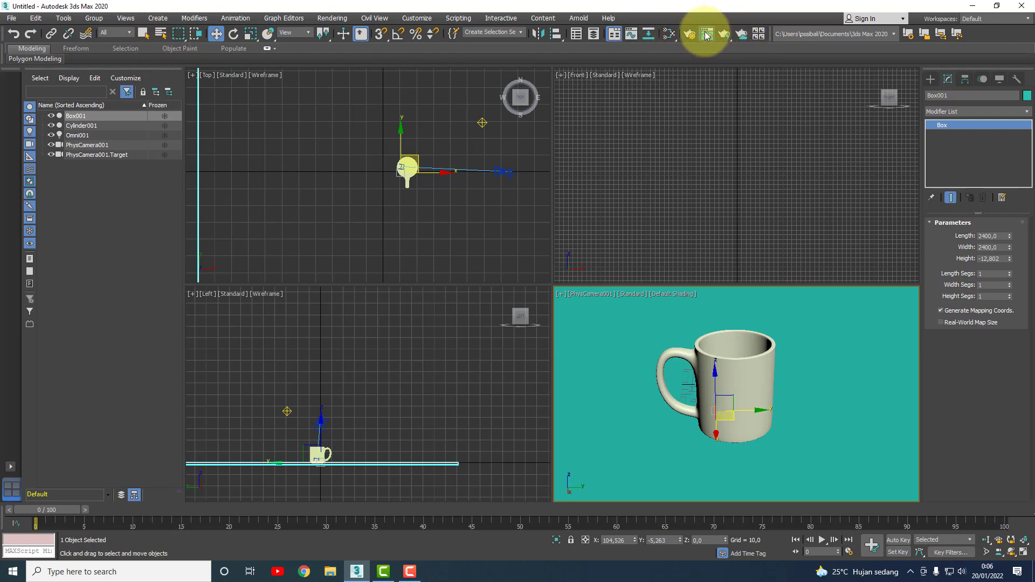
left_click(323, 23)
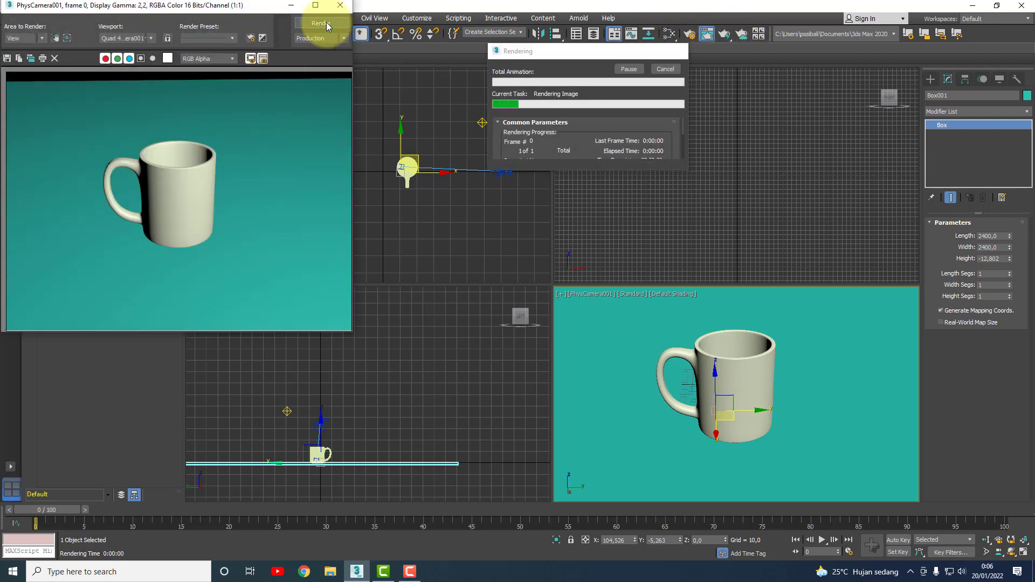
left_click(341, 6)
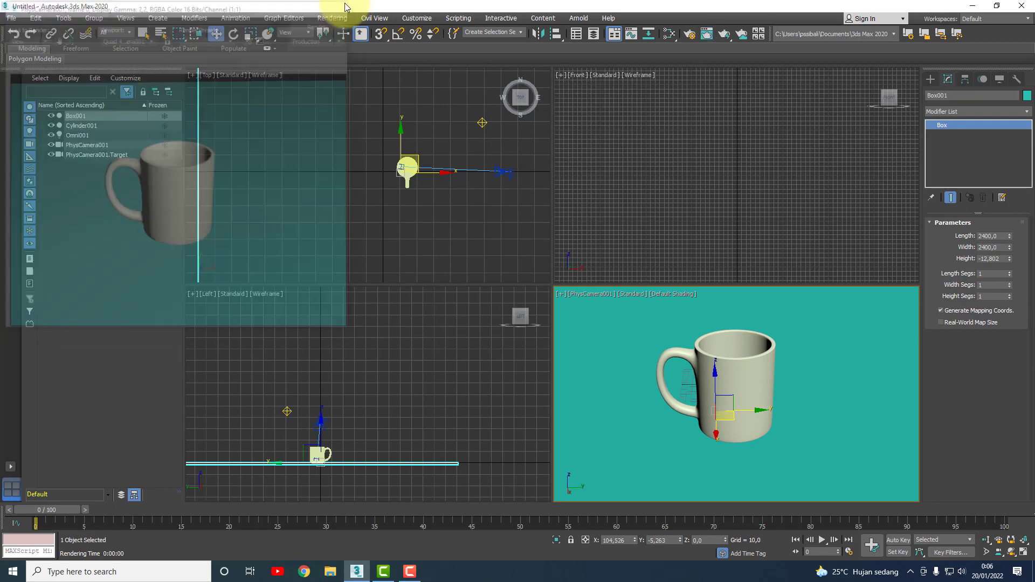
left_click(705, 34)
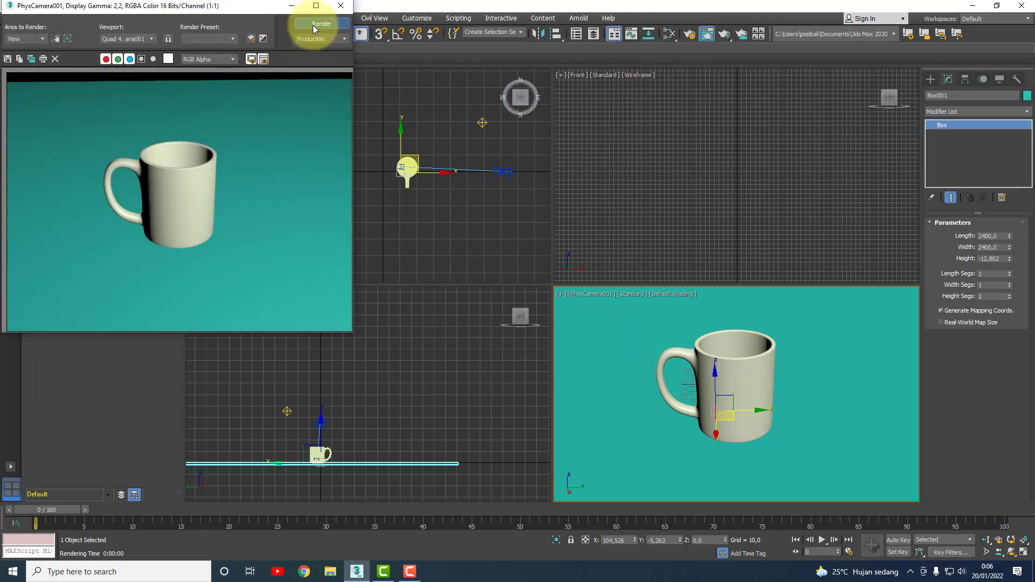
left_click(314, 27)
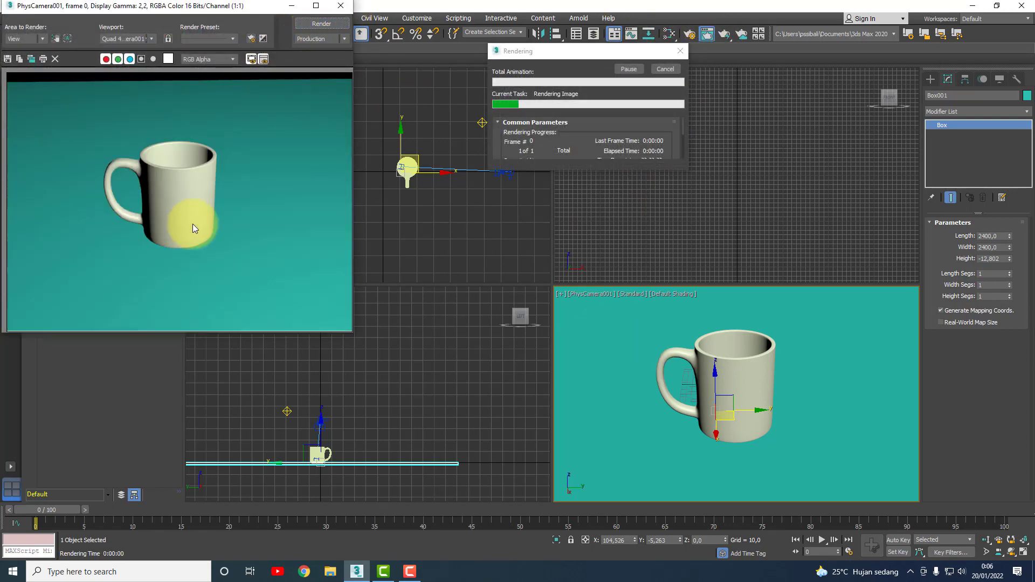
left_click(340, 6)
left_click(481, 123)
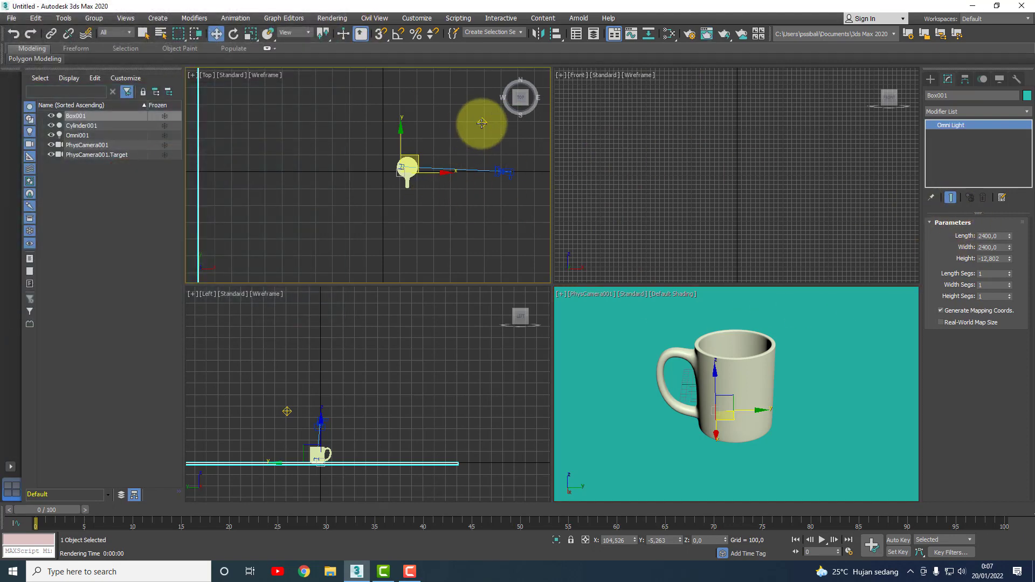
Step: Expand Omni001's Shadow Parameters and Intensity/Color/Attenuation rollouts and enable Shadows On
left_click(951, 349)
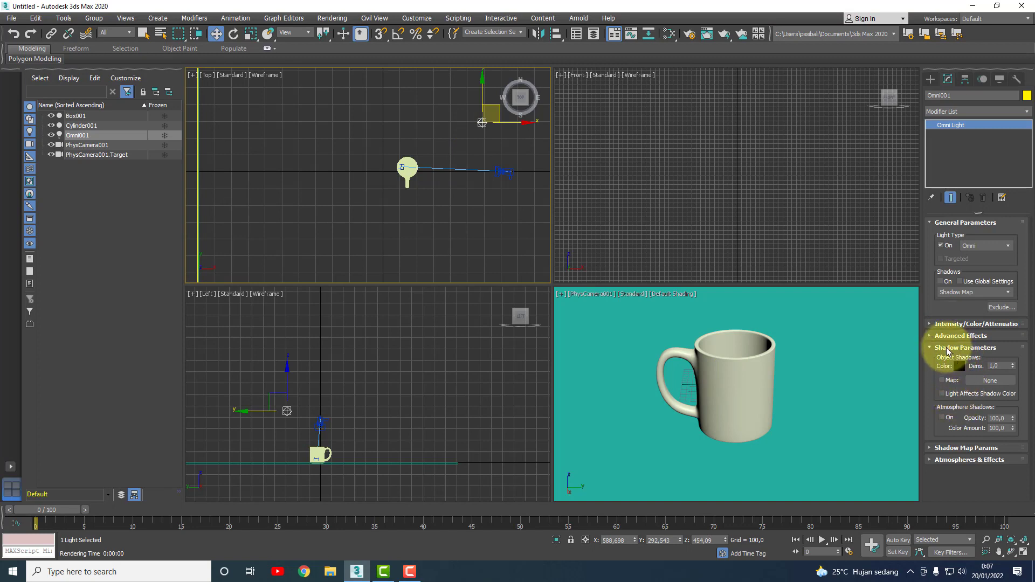
left_click(948, 348)
left_click(954, 324)
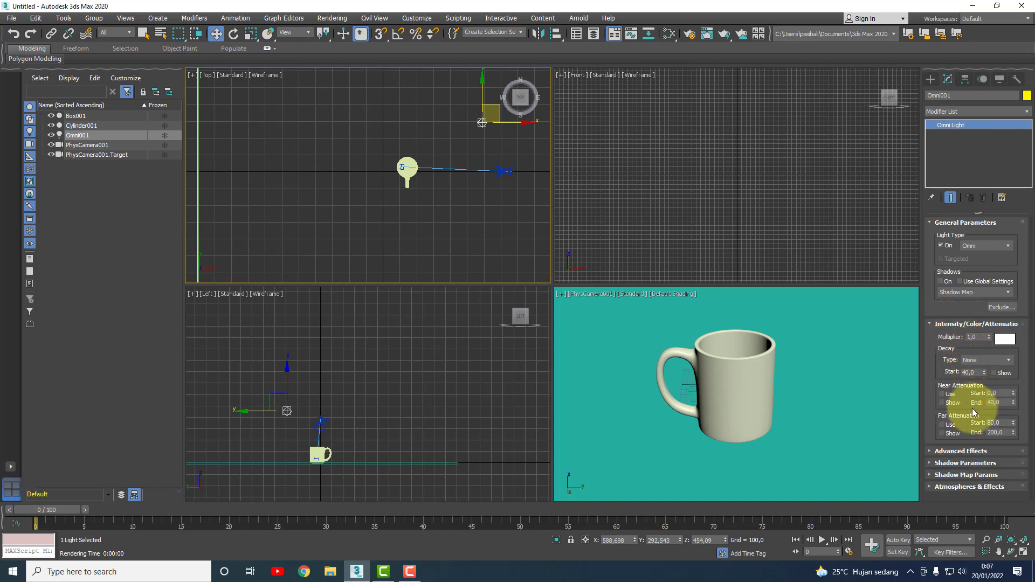
left_click(951, 325)
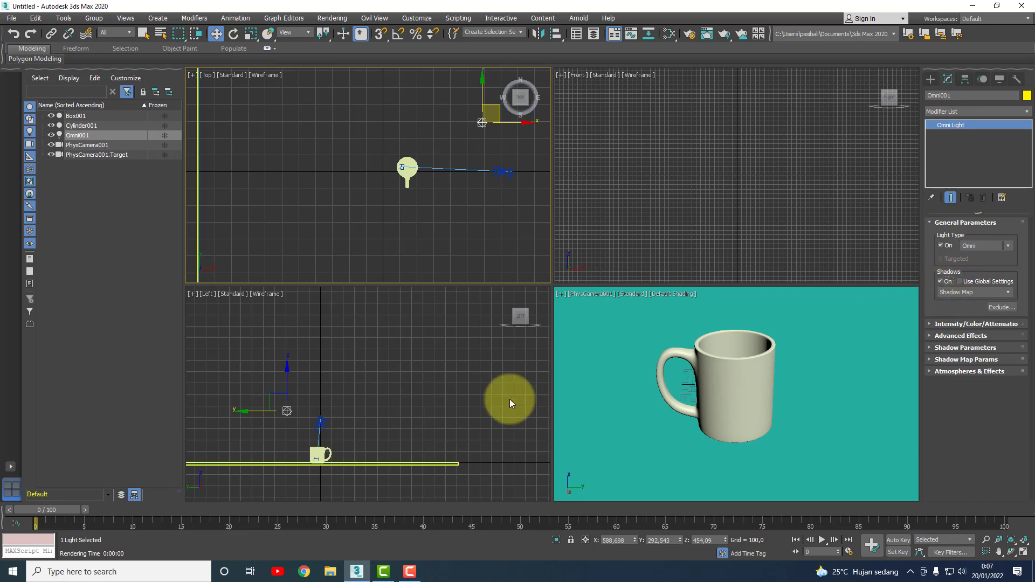
left_click(623, 388)
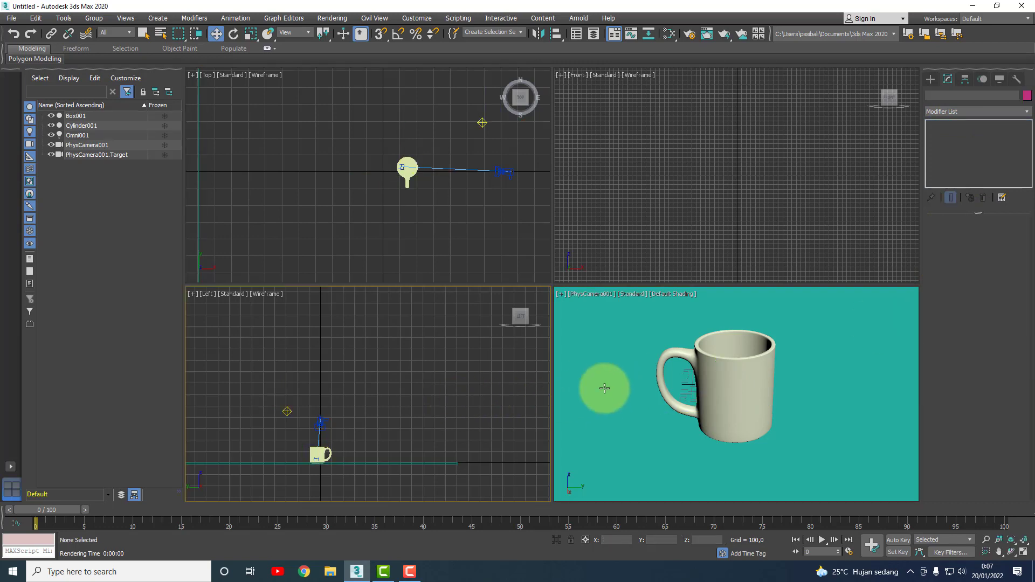
left_click(706, 33)
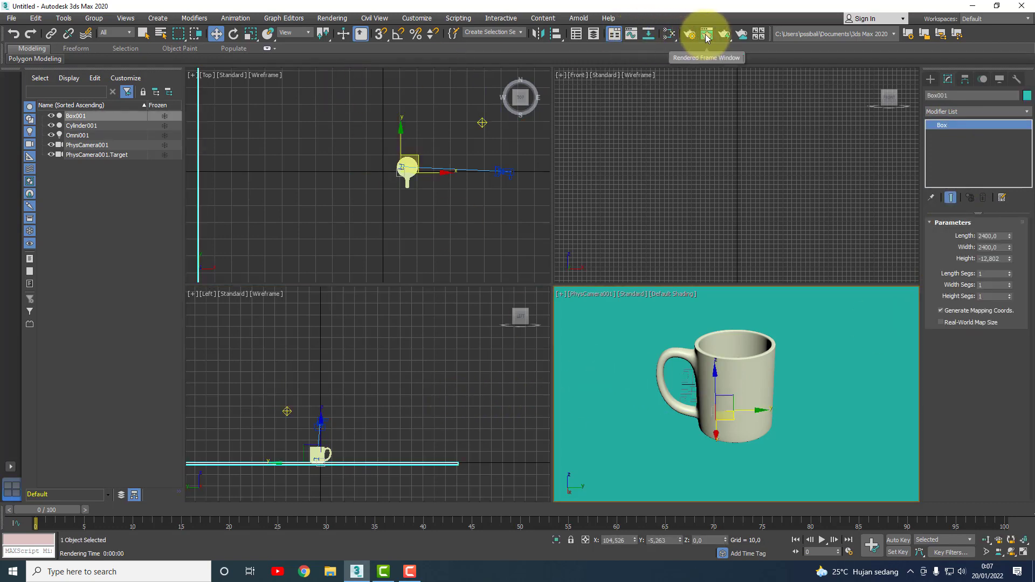
left_click(311, 25)
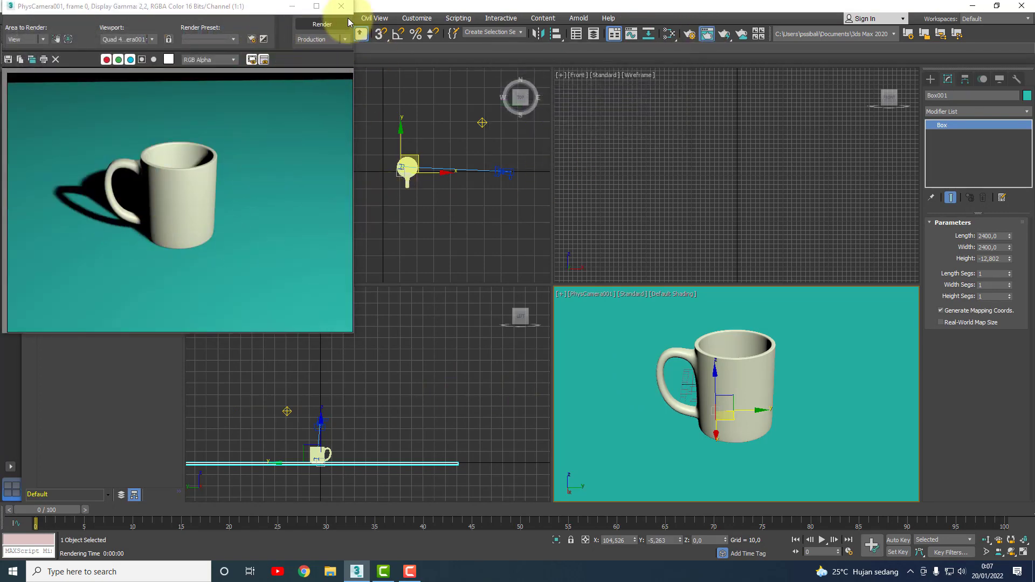
left_click(341, 6)
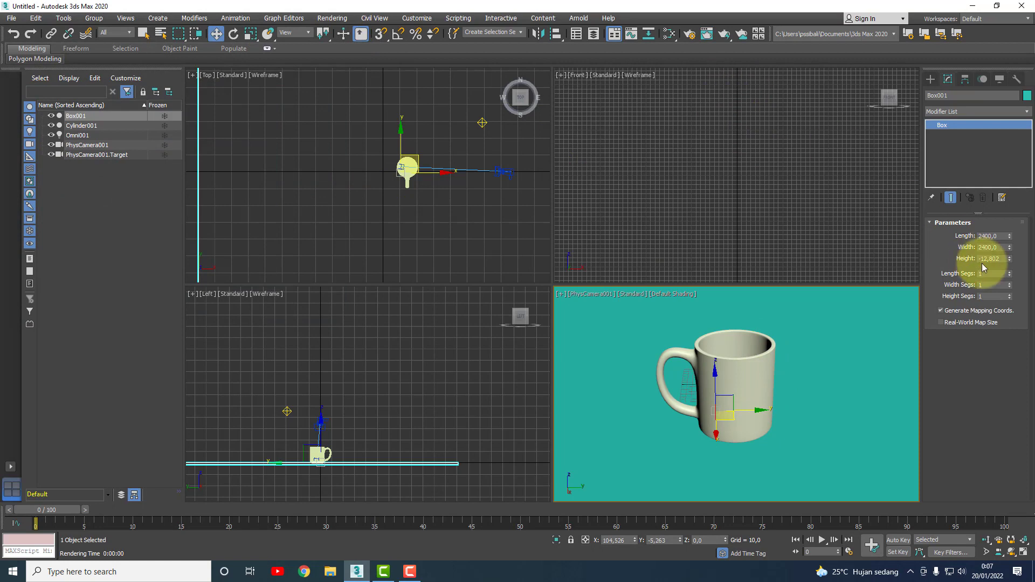
left_click(481, 122)
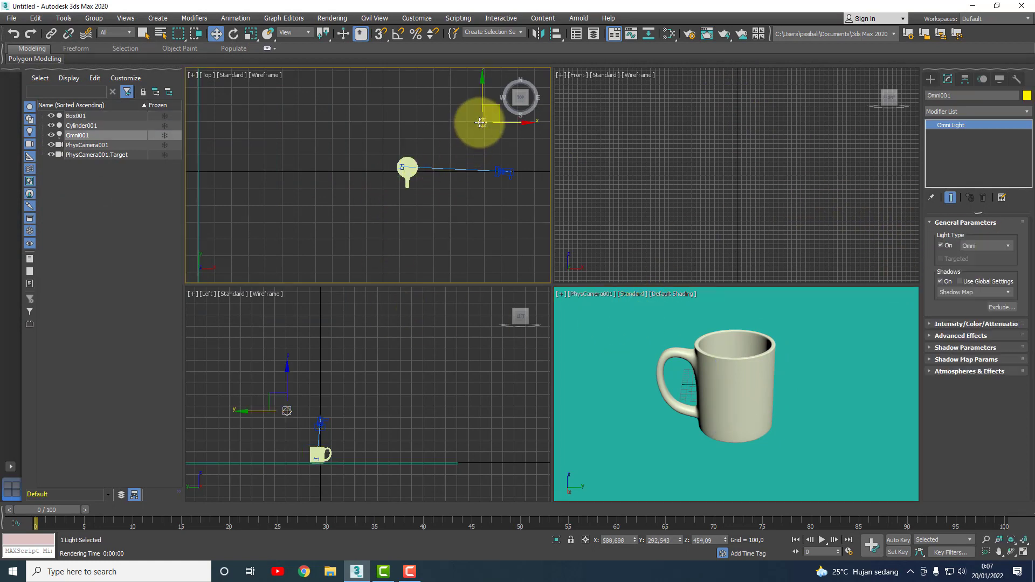
Step: Lower Omni001's Multiplier to 0.7 and run a test render of the camera view
left_click(964, 325)
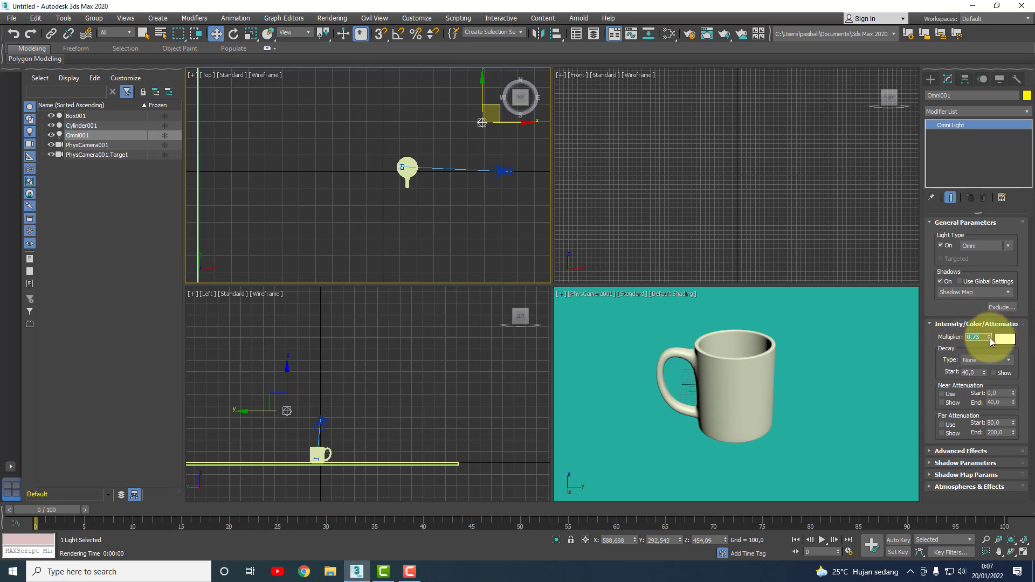
left_click(860, 252)
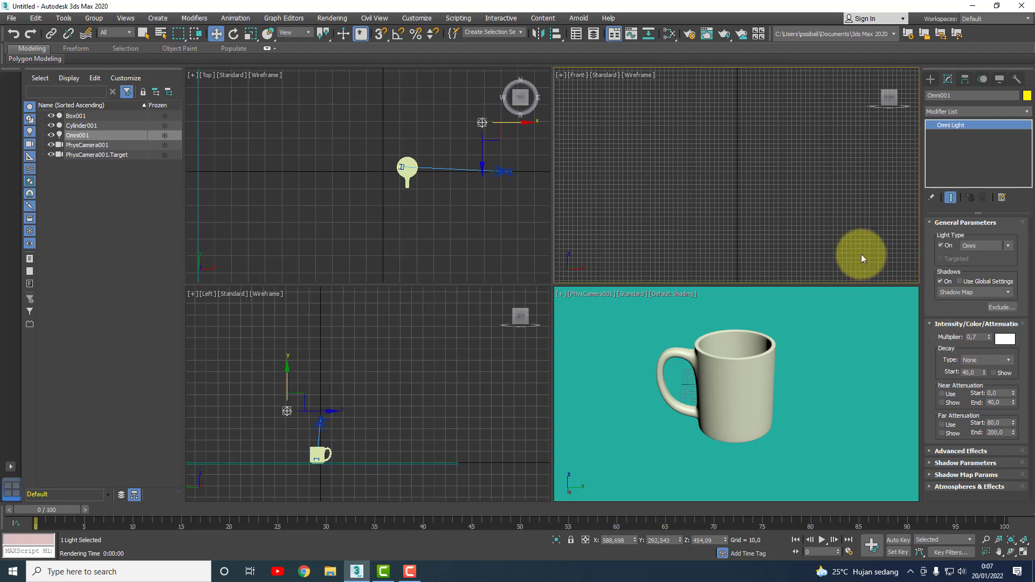
left_click(827, 347)
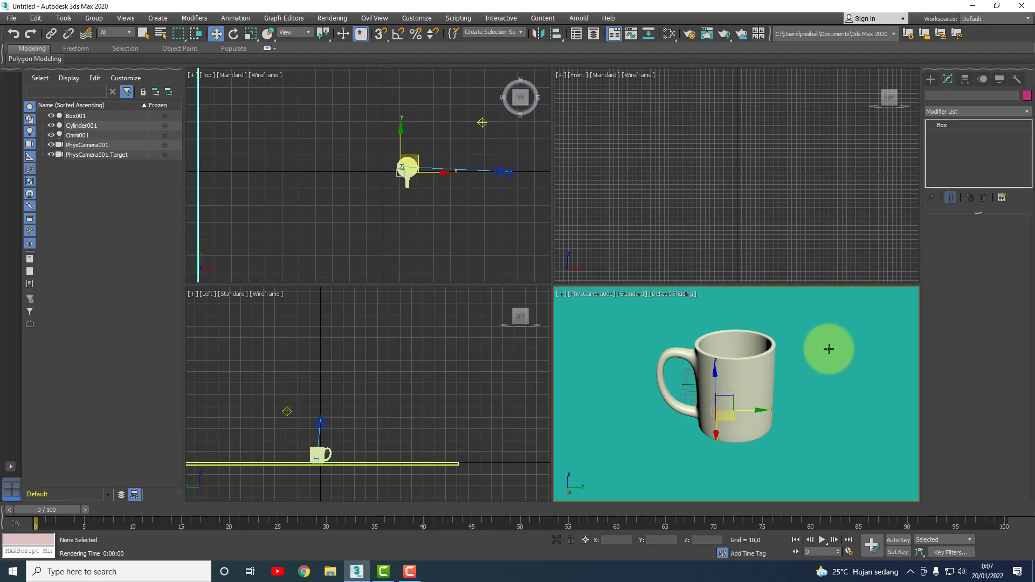
left_click(707, 33)
left_click(320, 25)
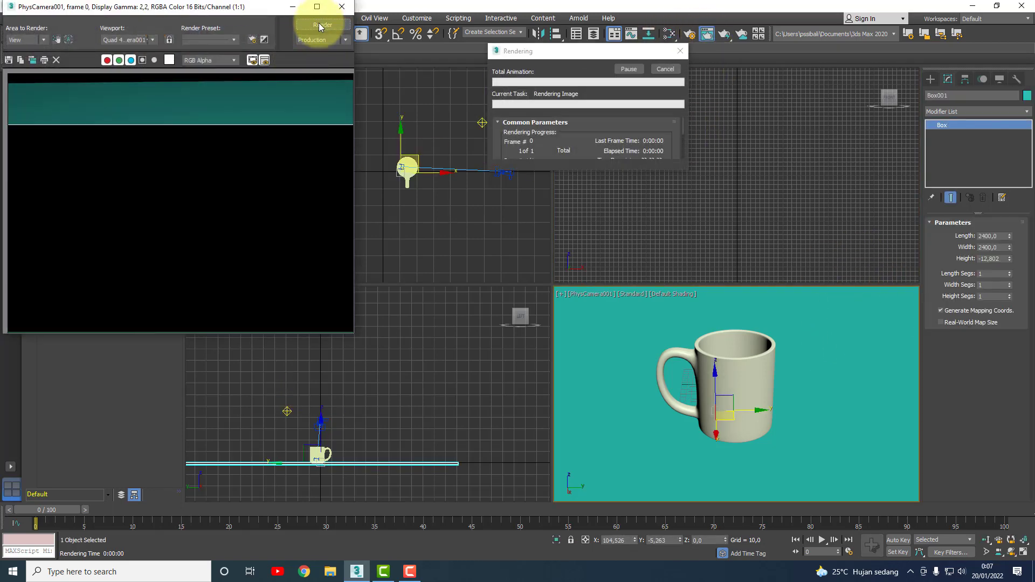
left_click(341, 6)
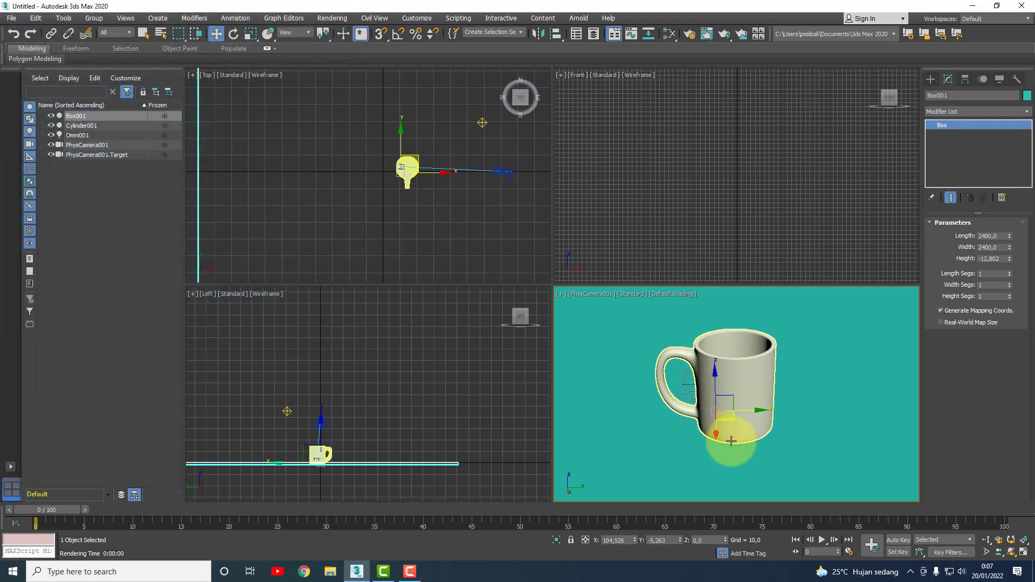
left_click(487, 193)
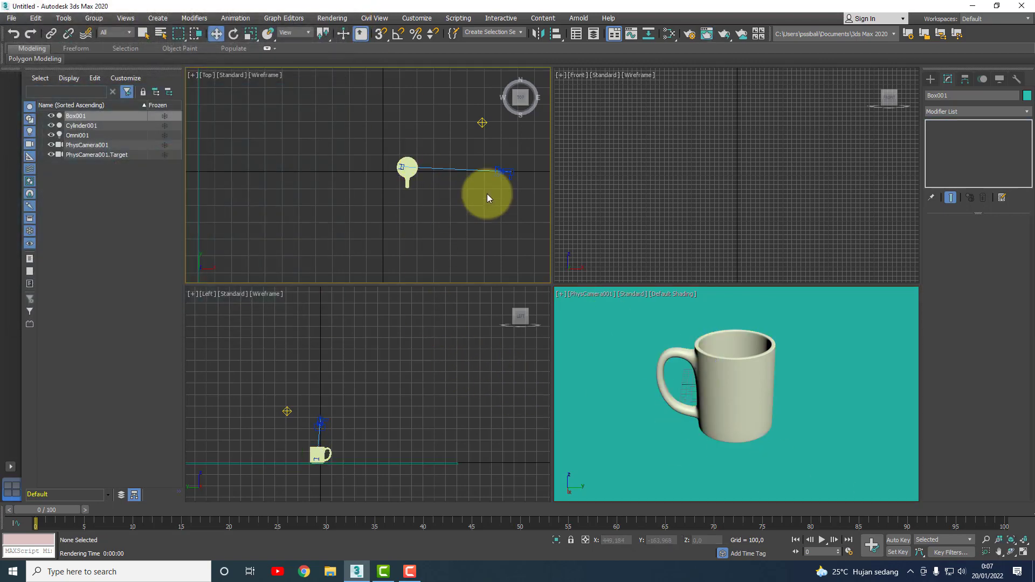
Step: Reposition PhysCamera001 and its target in the Top view and test-render the result
left_click(504, 171)
left_click_drag(515, 151, 489, 193)
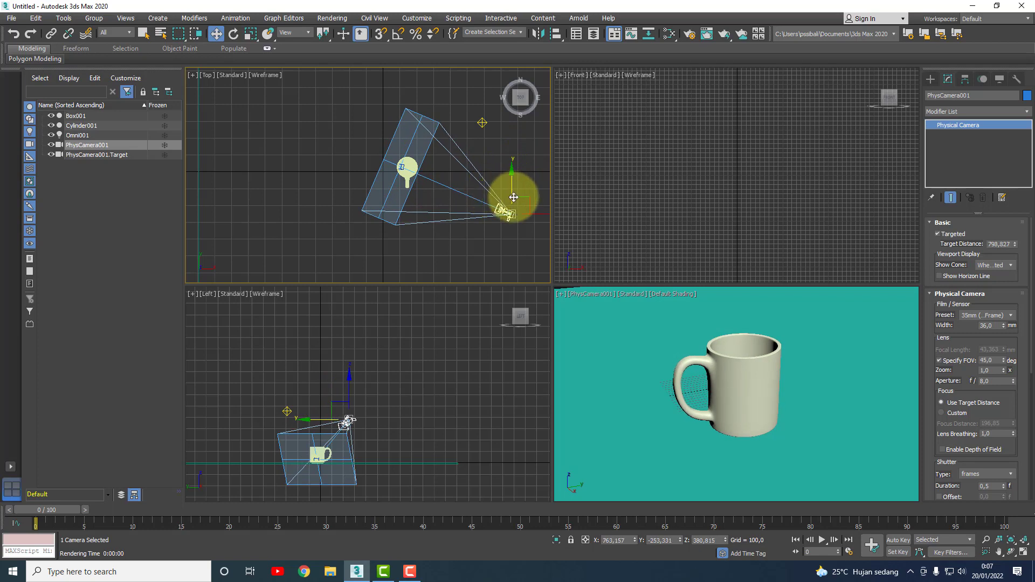
left_click_drag(513, 197, 496, 184)
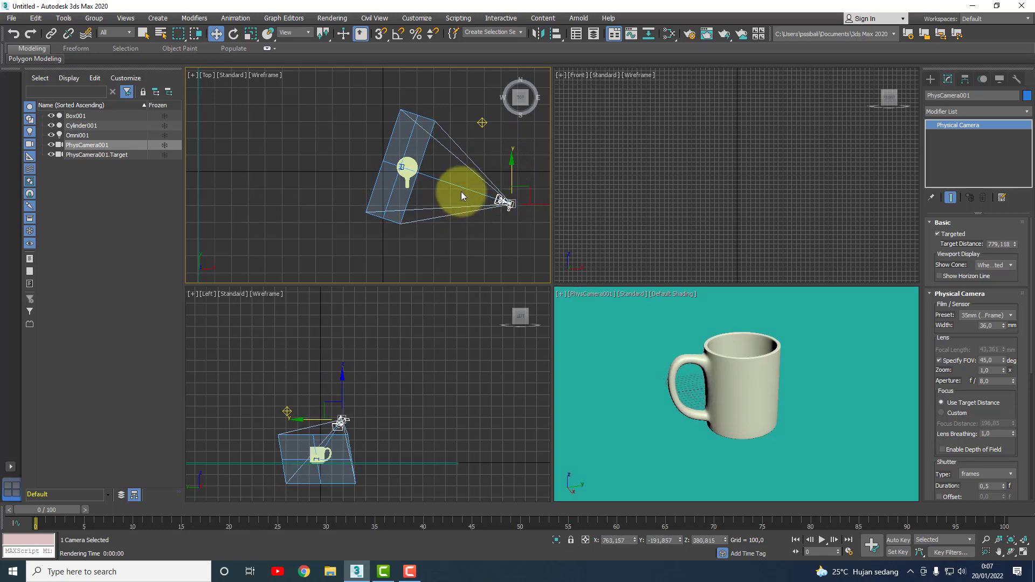
left_click(459, 184)
left_click_drag(461, 167, 472, 152)
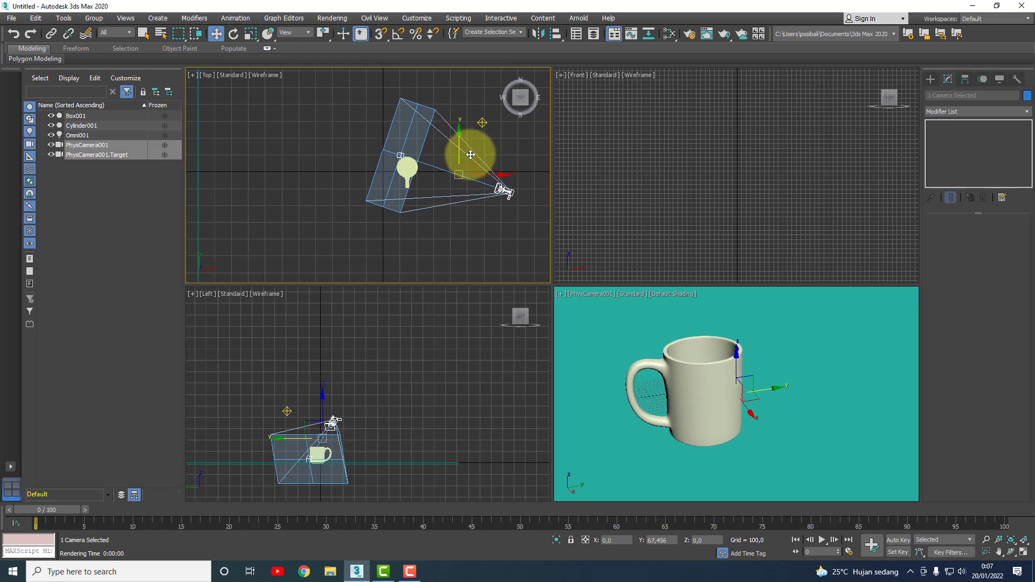
left_click(818, 405)
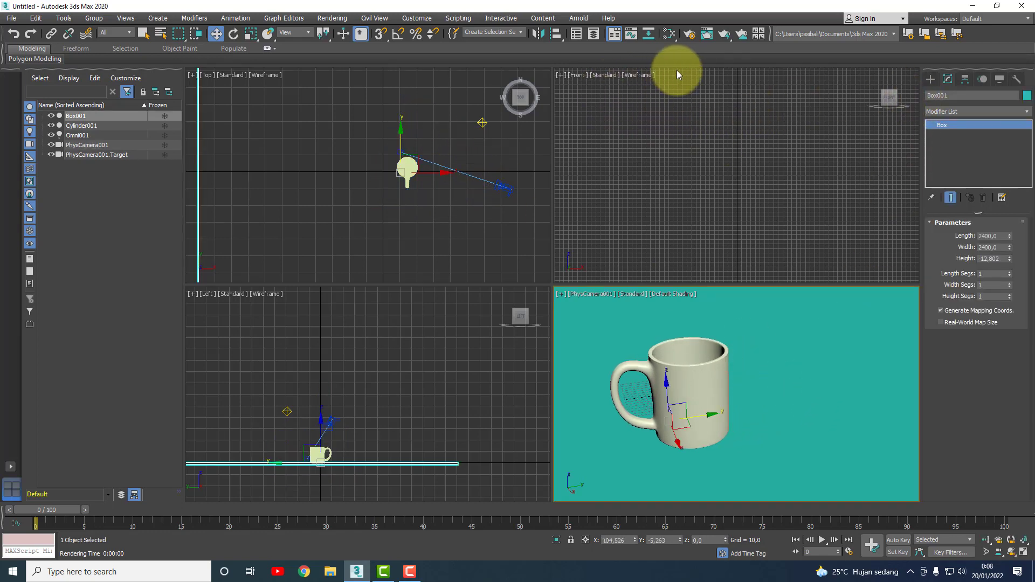
left_click(706, 34)
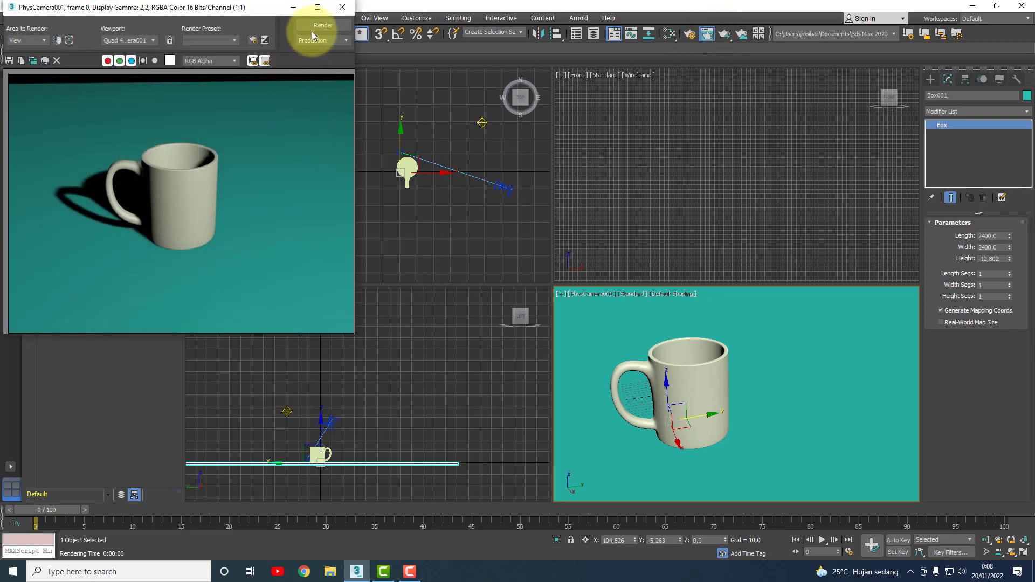
left_click(315, 24)
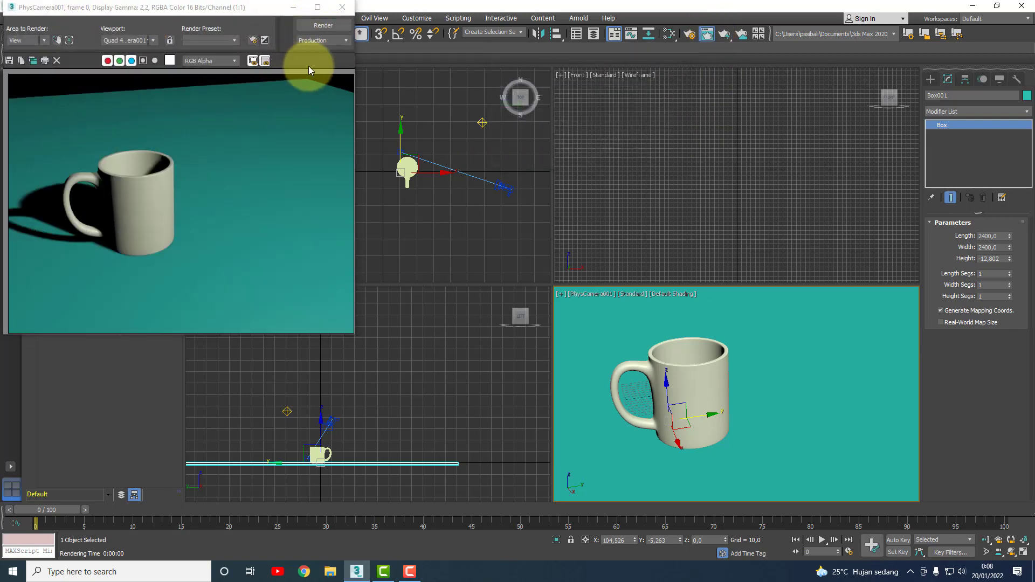
left_click(342, 7)
Step: Move the camera further up in the Top view and re-render the mug view
left_click(503, 187)
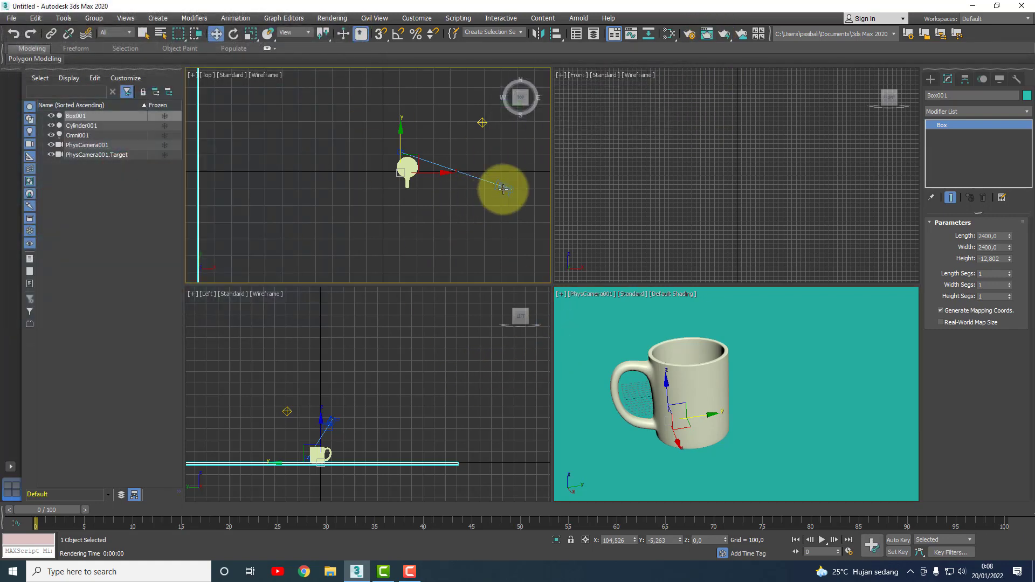
left_click_drag(503, 188, 516, 139)
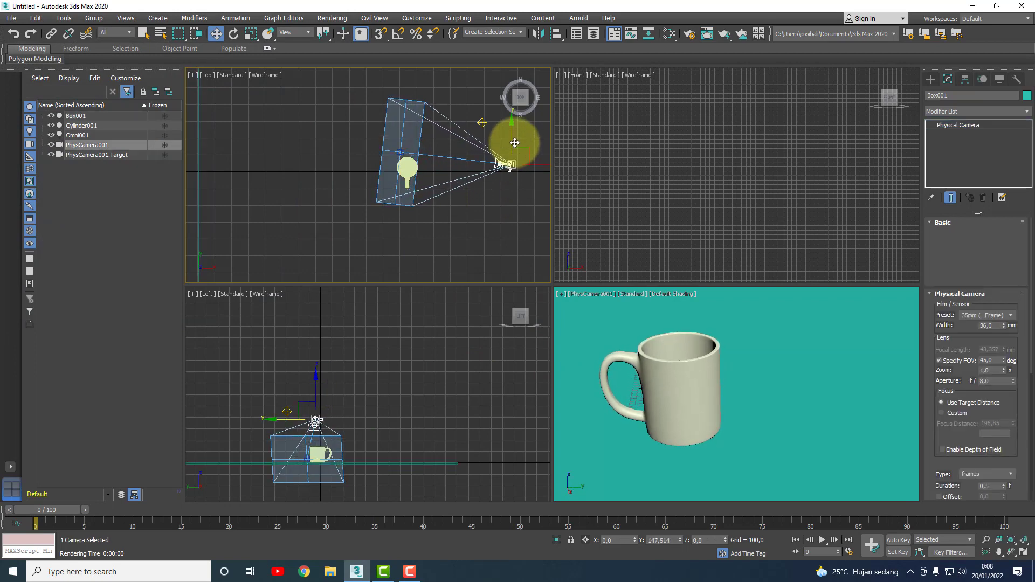
left_click(706, 33)
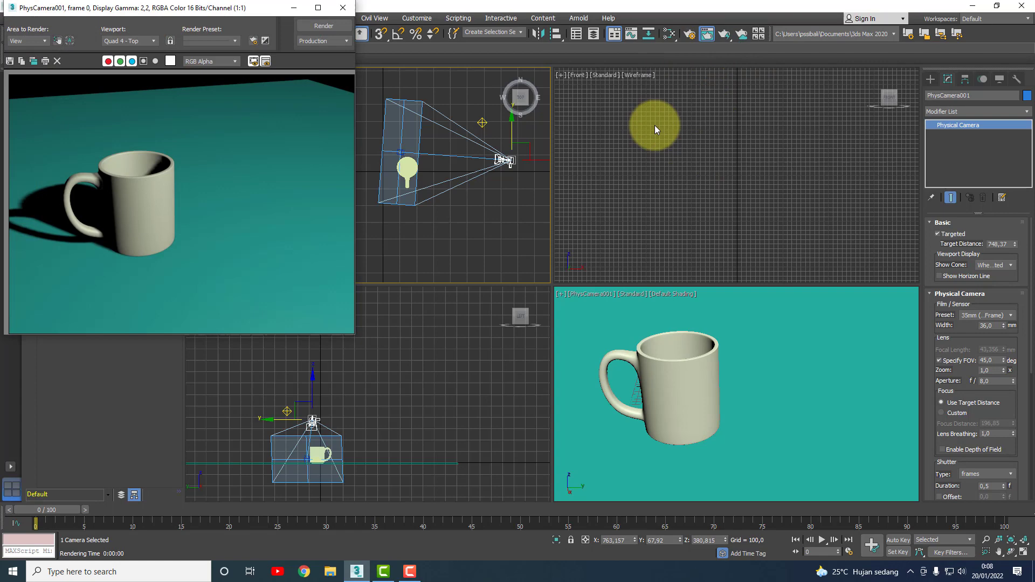
left_click(324, 27)
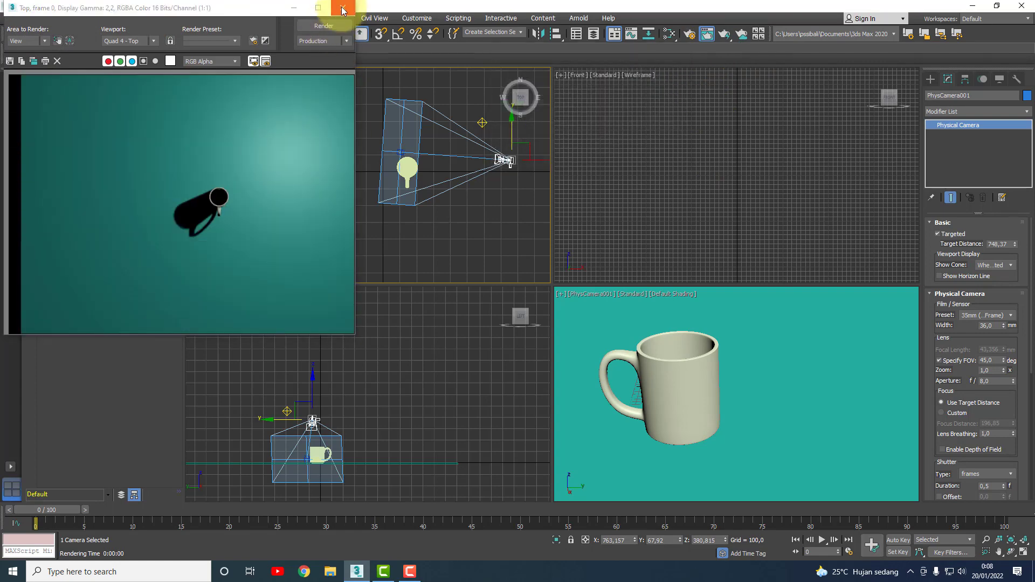
left_click(343, 7)
left_click(594, 346)
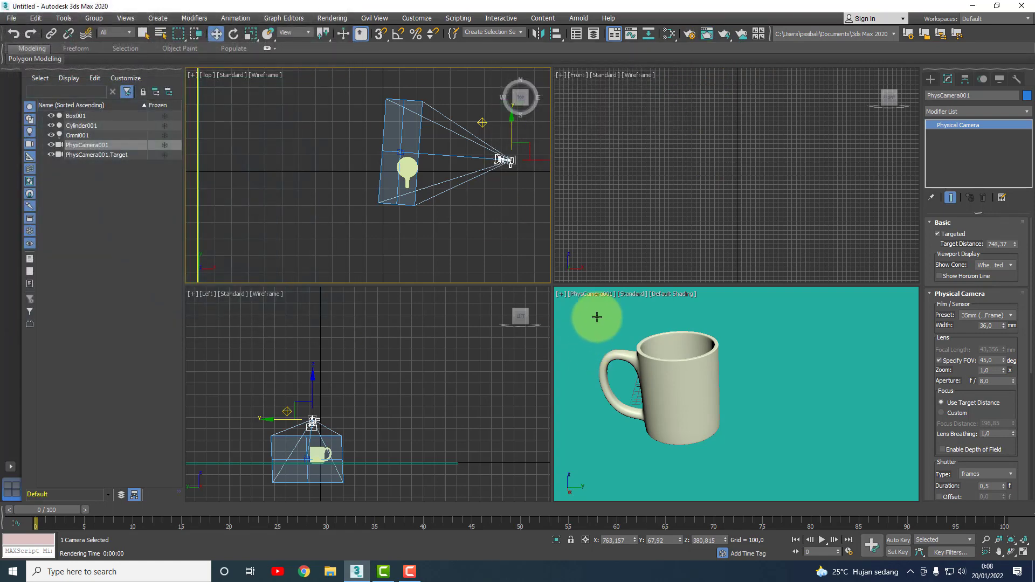
left_click(706, 34)
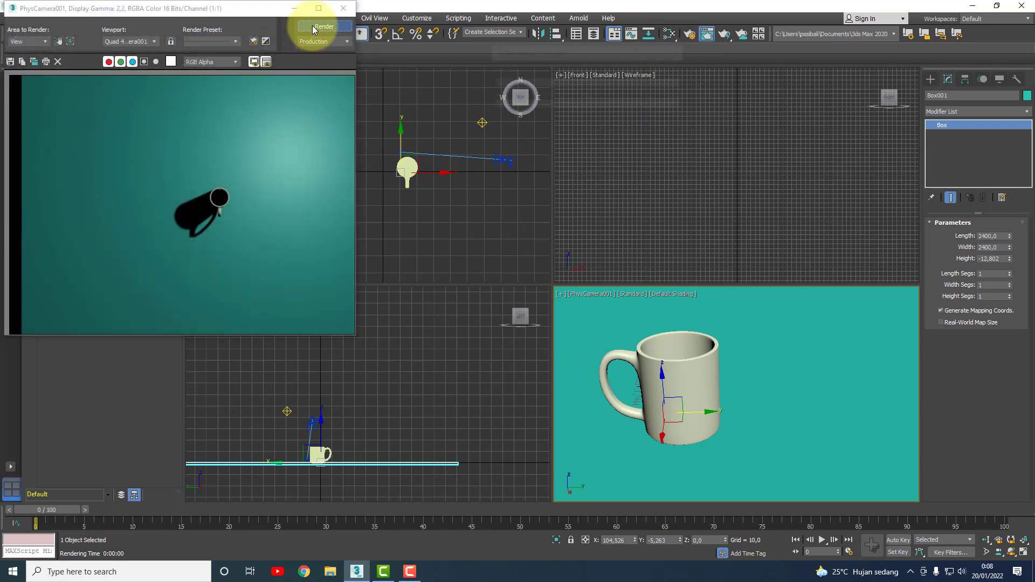
left_click(314, 28)
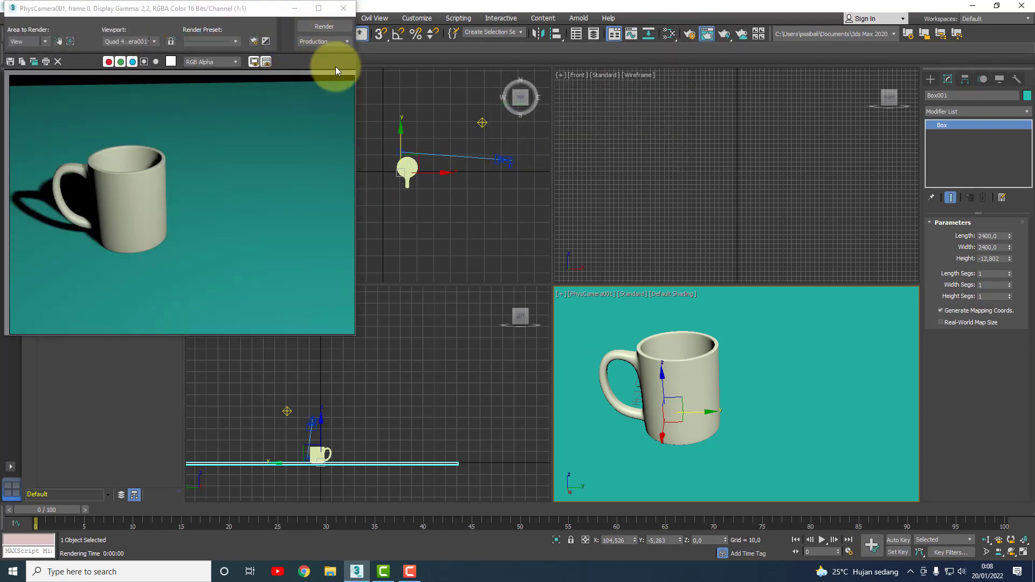
Step: Close the mug render and clear the scene selection
left_click(347, 10)
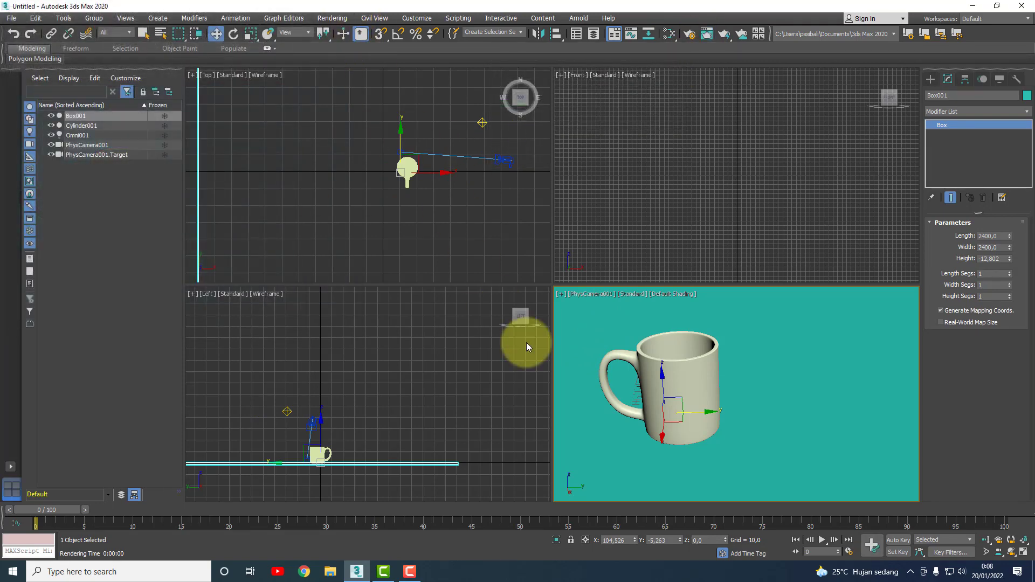
left_click(685, 383)
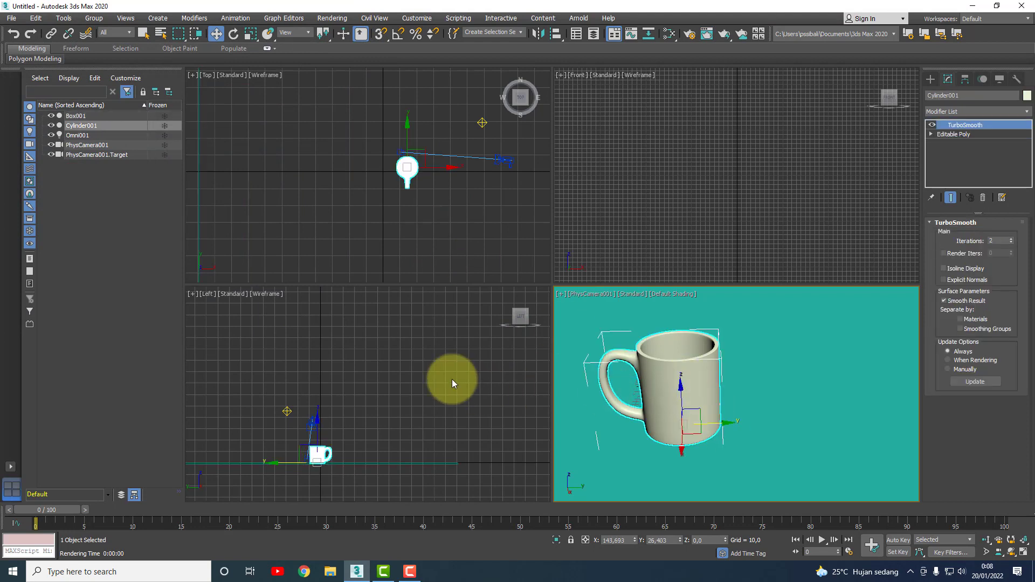
left_click(452, 379)
left_click(413, 170)
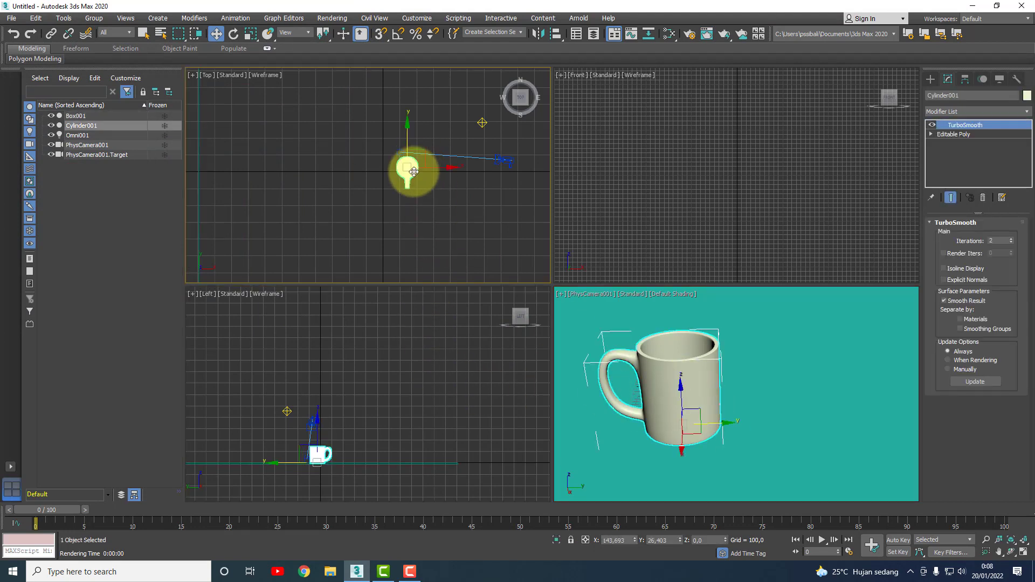
left_click(445, 354)
Step: Create a Standard Primitives teapot (radius about 130.6) beside the mug in the Top view
left_click(931, 80)
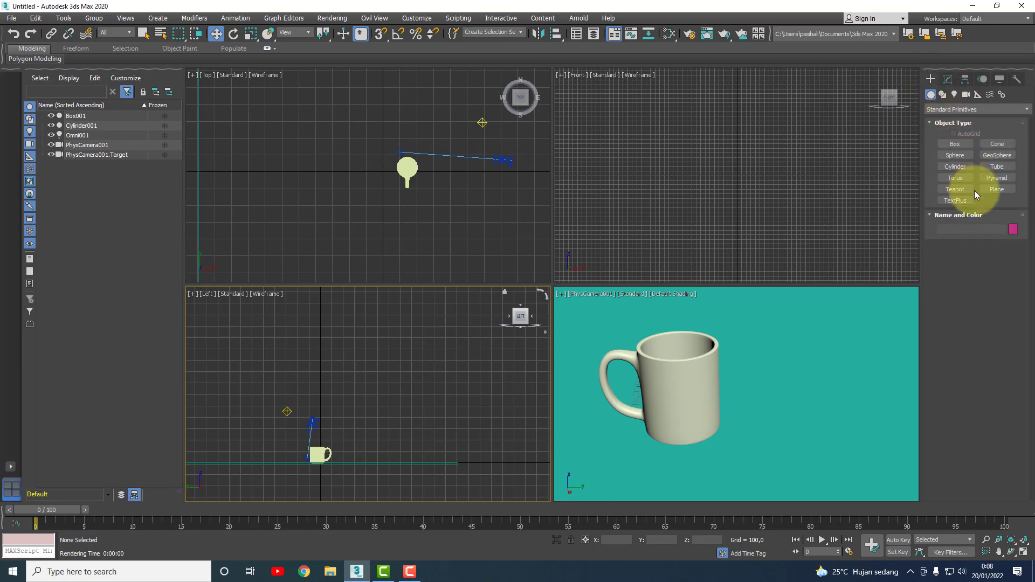
left_click(965, 190)
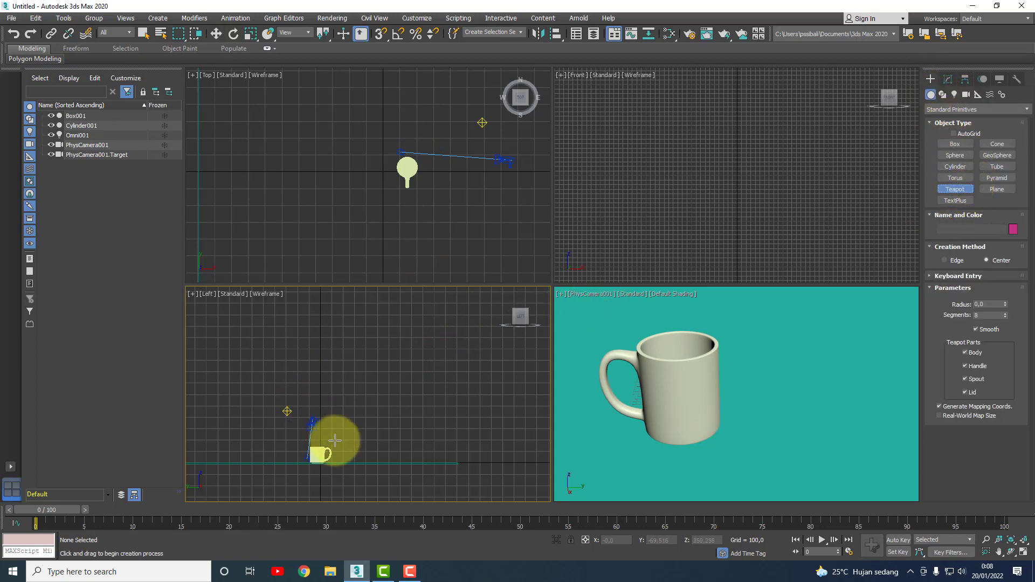
left_click_drag(426, 207, 437, 226)
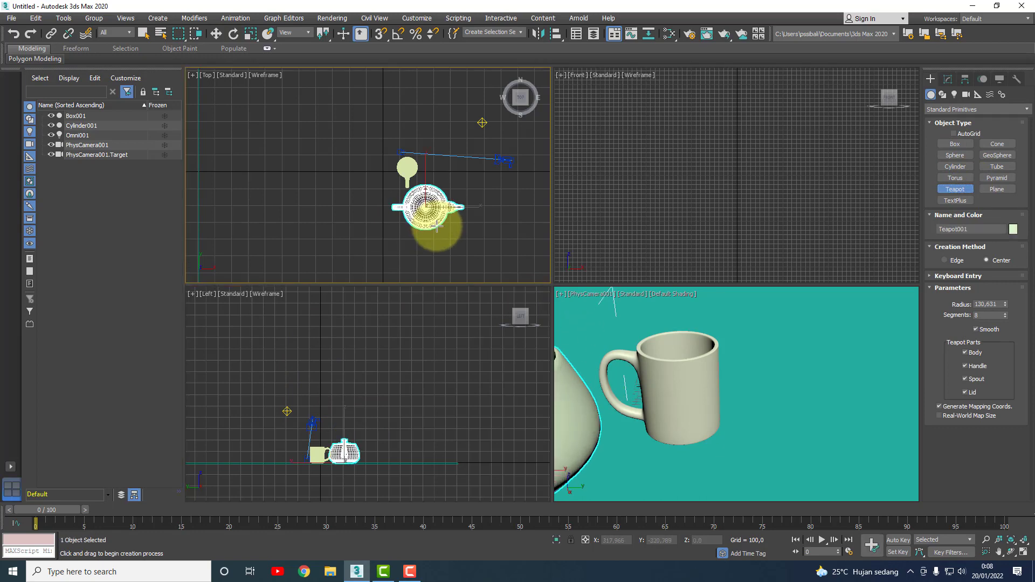
left_click(216, 34)
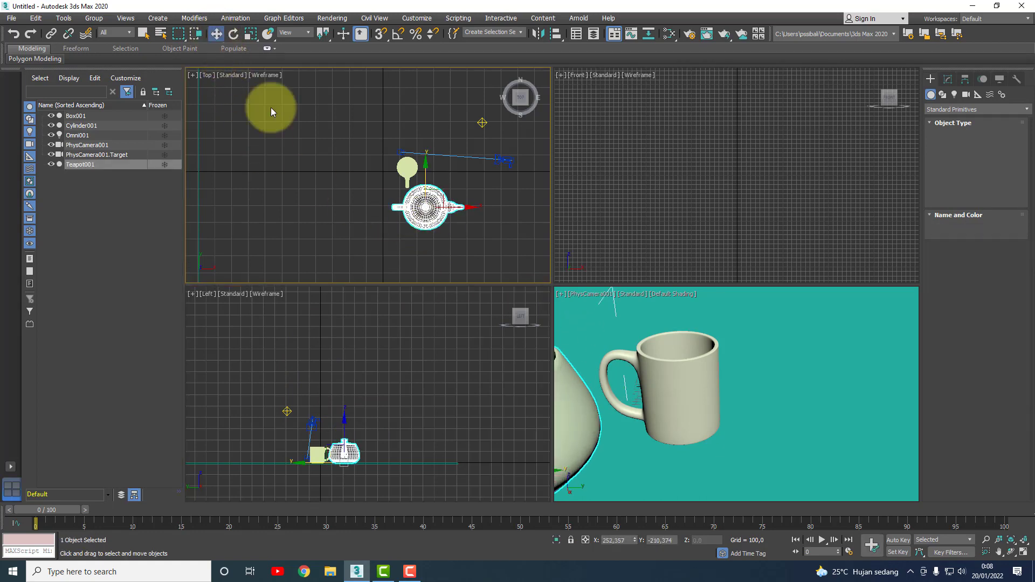
scroll(465, 317, "down", 2)
scroll(466, 316, "down", 1)
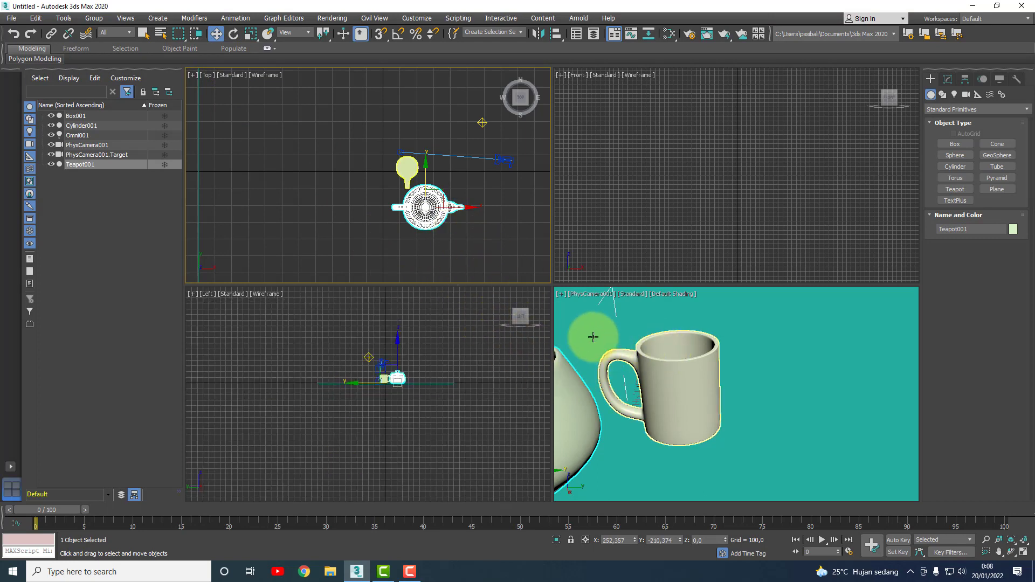
left_click(595, 343)
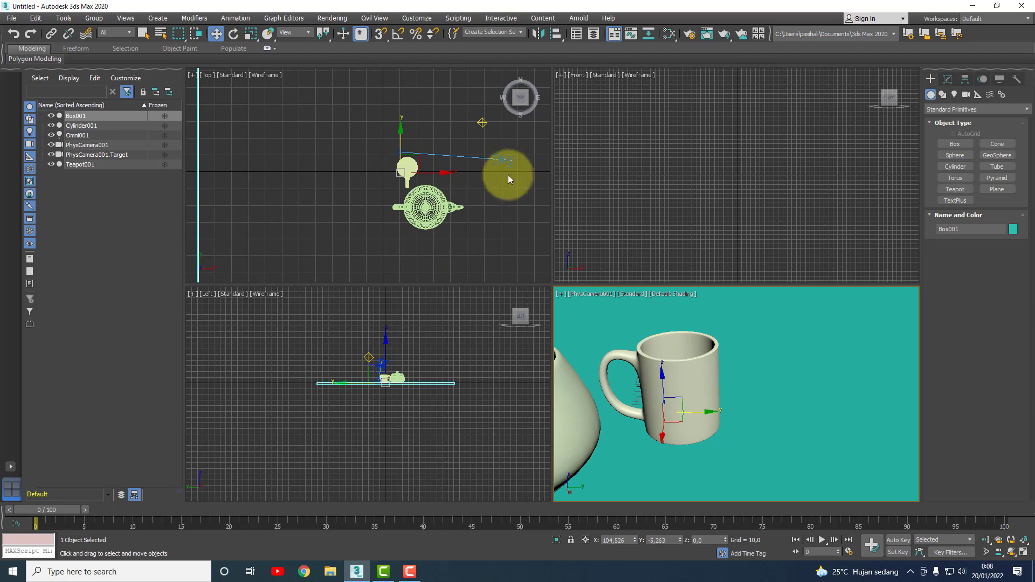
Step: Move the teapot beside the mug and scale it down
mouse_move(509, 159)
left_mouse_down()
mouse_move(642, 166)
mouse_move(629, 177)
left_mouse_up()
mouse_move(426, 229)
left_mouse_down()
mouse_move(439, 116)
mouse_move(406, 183)
mouse_move(425, 201)
left_mouse_up()
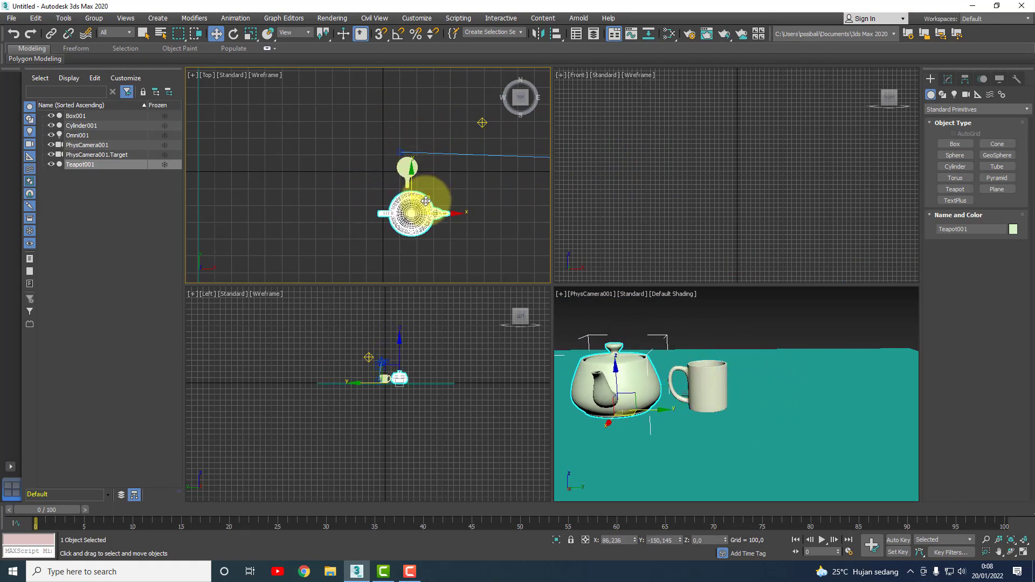
left_click(250, 34)
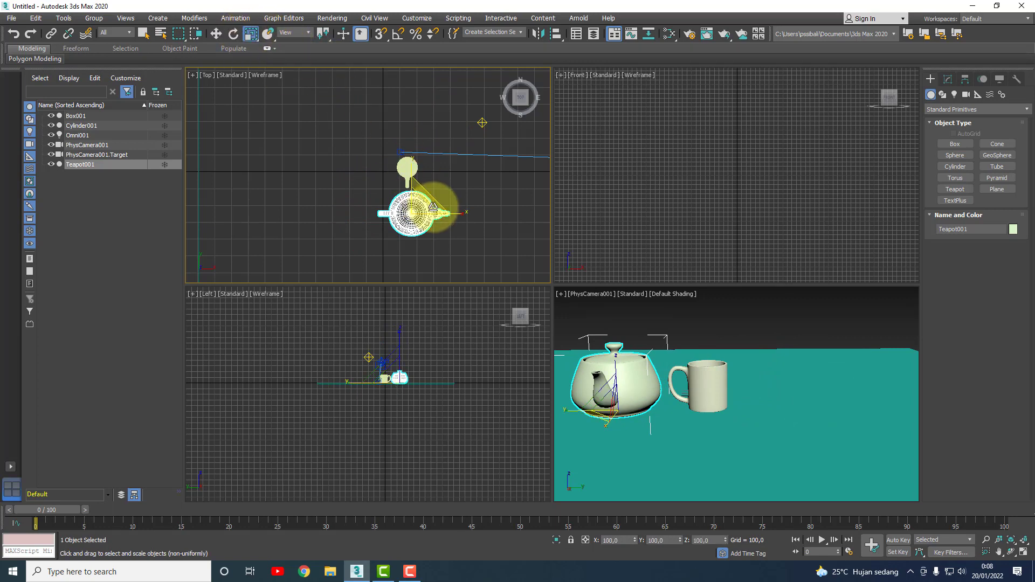
mouse_move(406, 207)
left_mouse_down()
mouse_move(405, 223)
mouse_move(410, 211)
left_mouse_up()
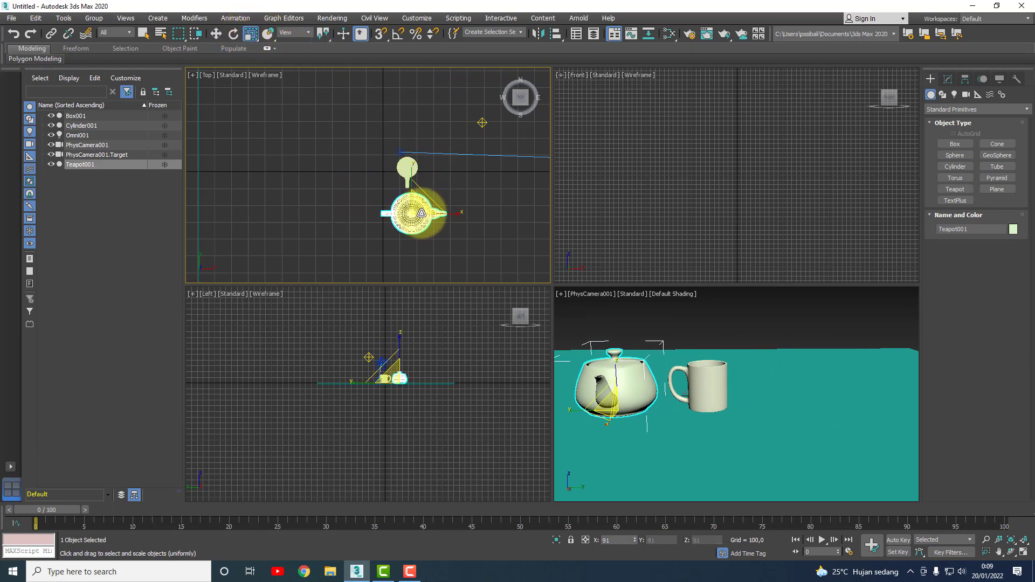
left_click(221, 34)
left_click_drag(438, 226, 437, 205)
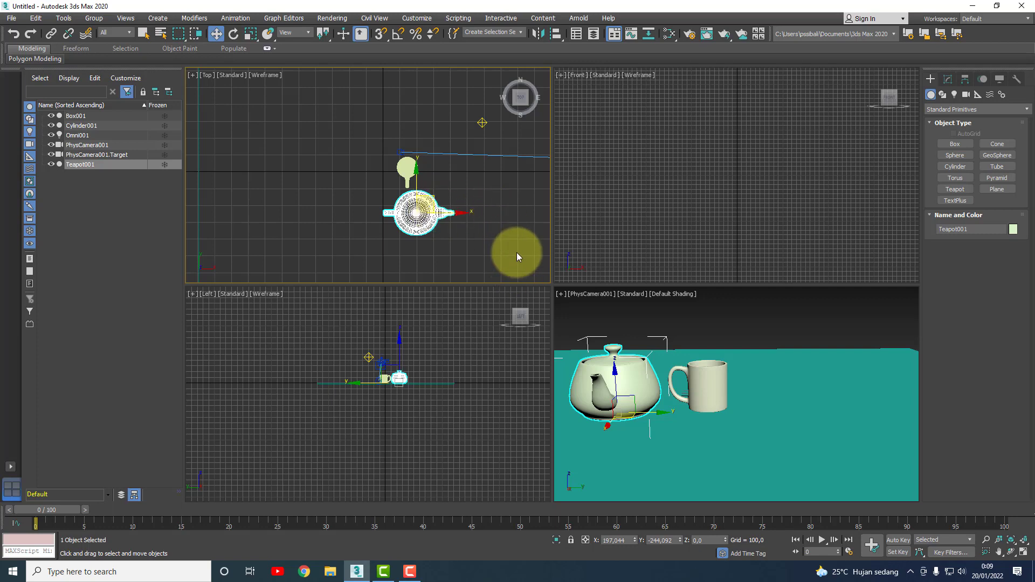
Step: Rotate the mug 35° about its Z axis
left_click(410, 171)
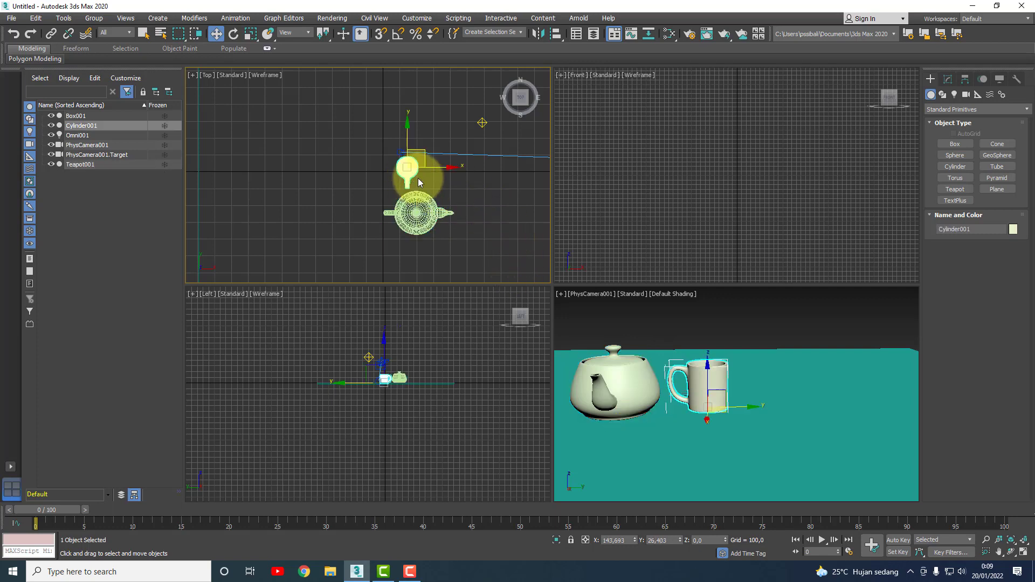
left_click(250, 33)
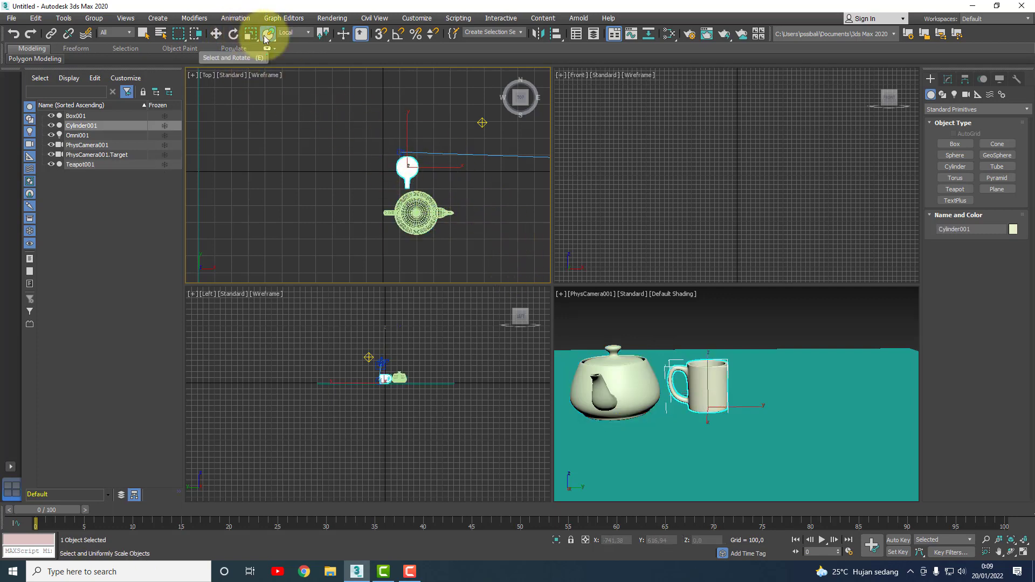
left_click(268, 34)
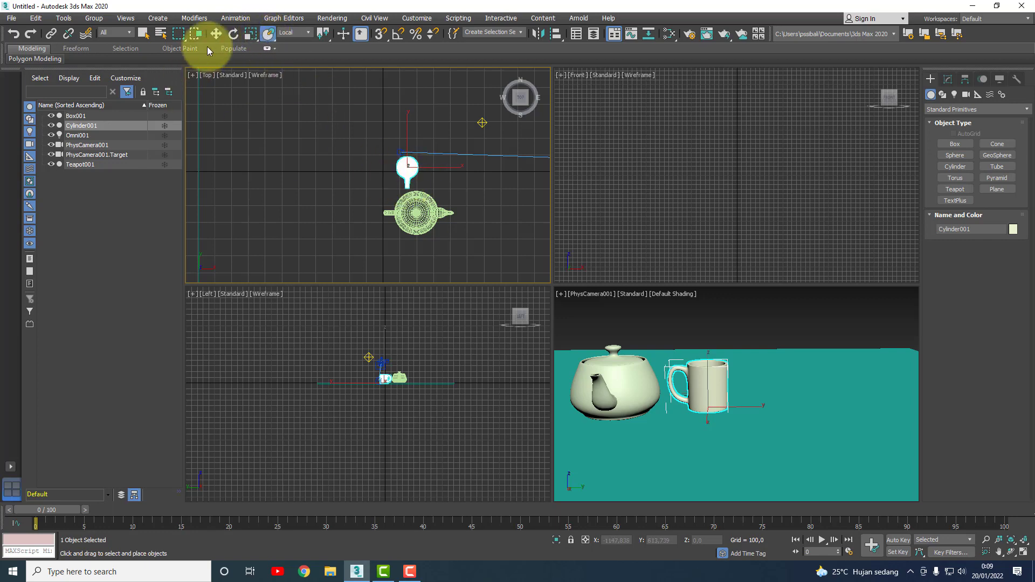
left_click(234, 33)
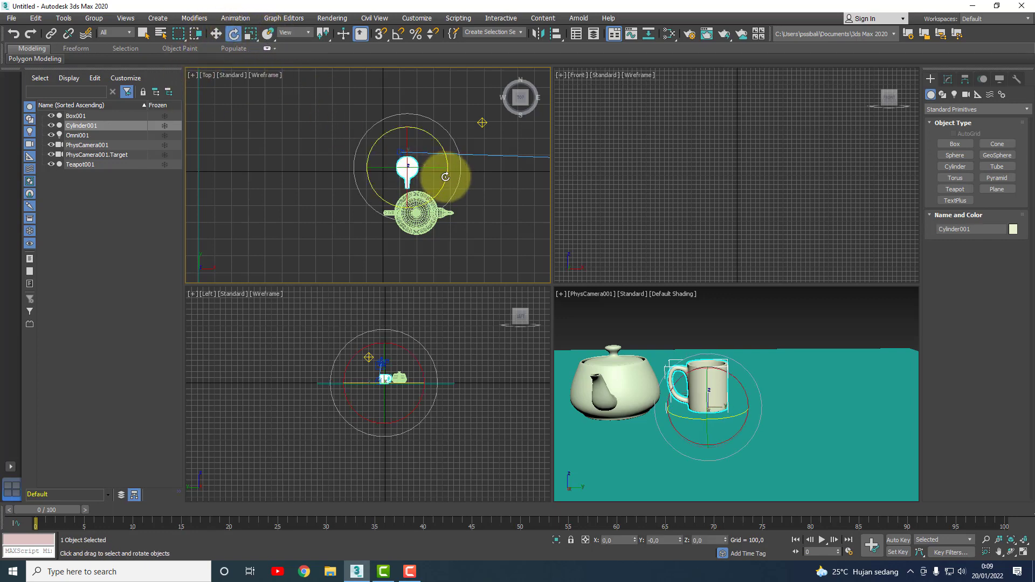
mouse_move(445, 177)
left_mouse_down()
mouse_move(459, 124)
mouse_move(409, 172)
mouse_move(449, 132)
mouse_move(439, 133)
left_mouse_up()
right_click(446, 251)
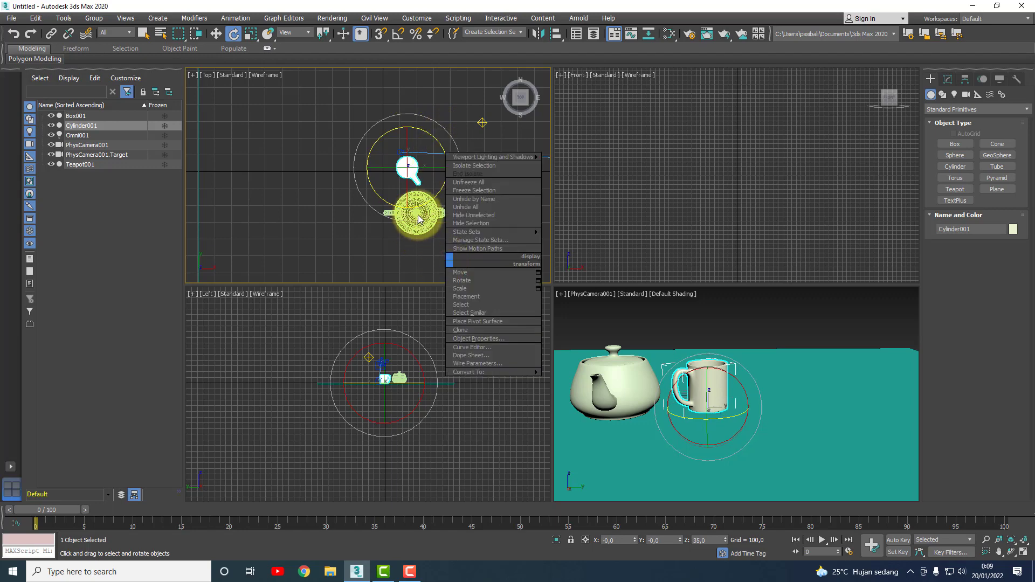
left_click(434, 251)
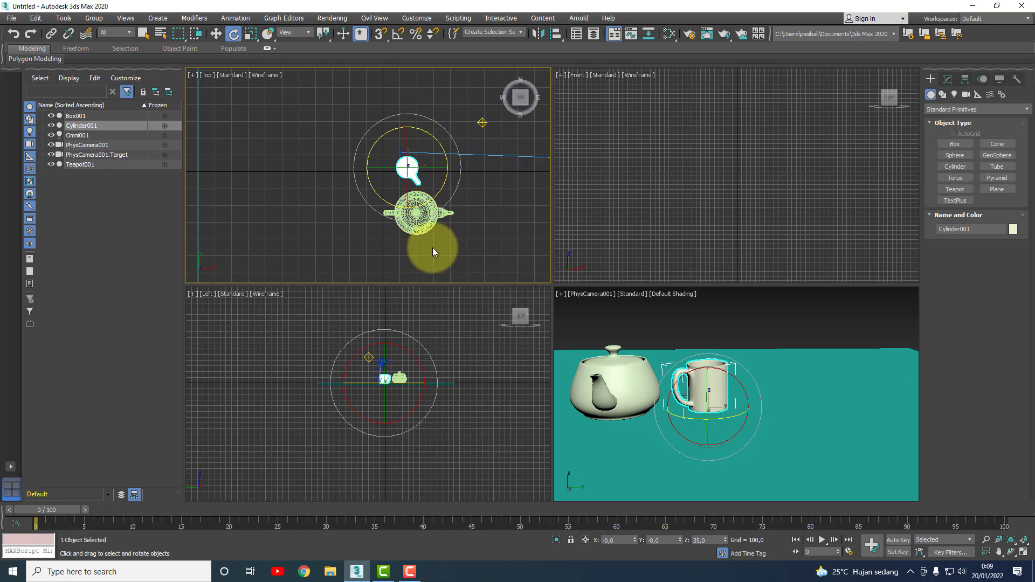
left_click(454, 264)
Step: Orbit the camera viewport to frame the teapot in front of the mug
left_click(416, 212)
left_click(1011, 551)
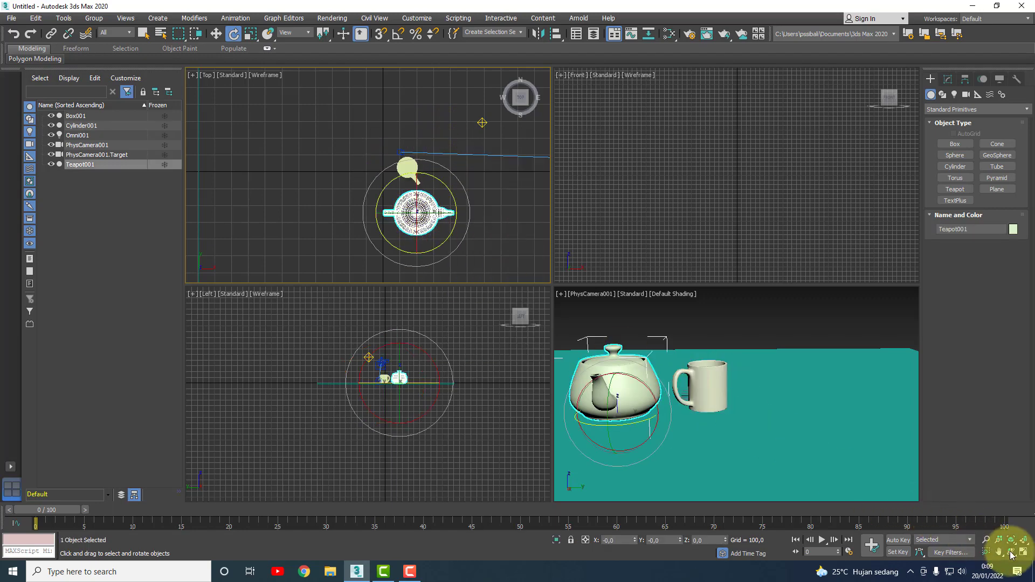
left_click_drag(683, 419, 685, 408)
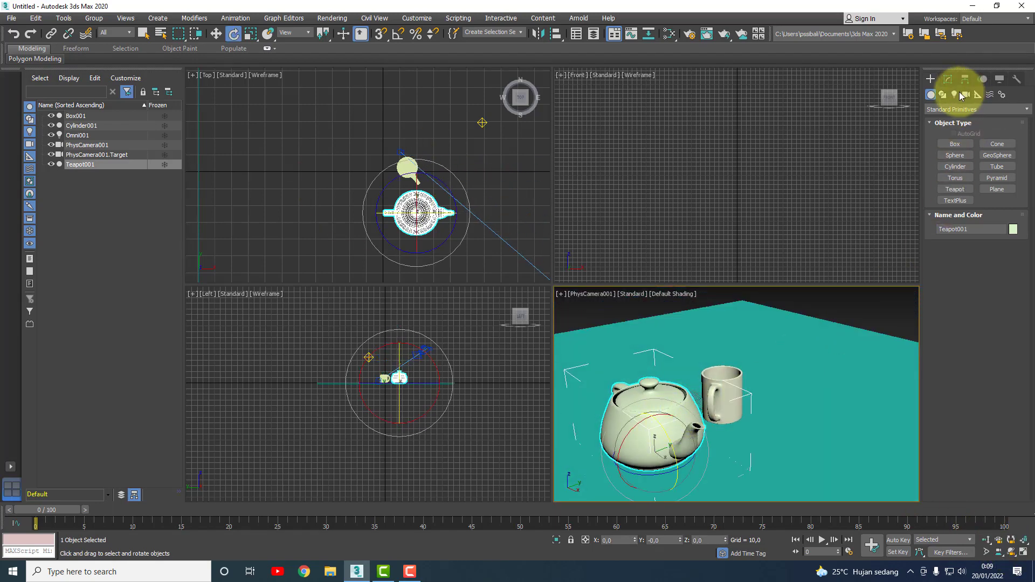
left_click(949, 80)
left_click(823, 293)
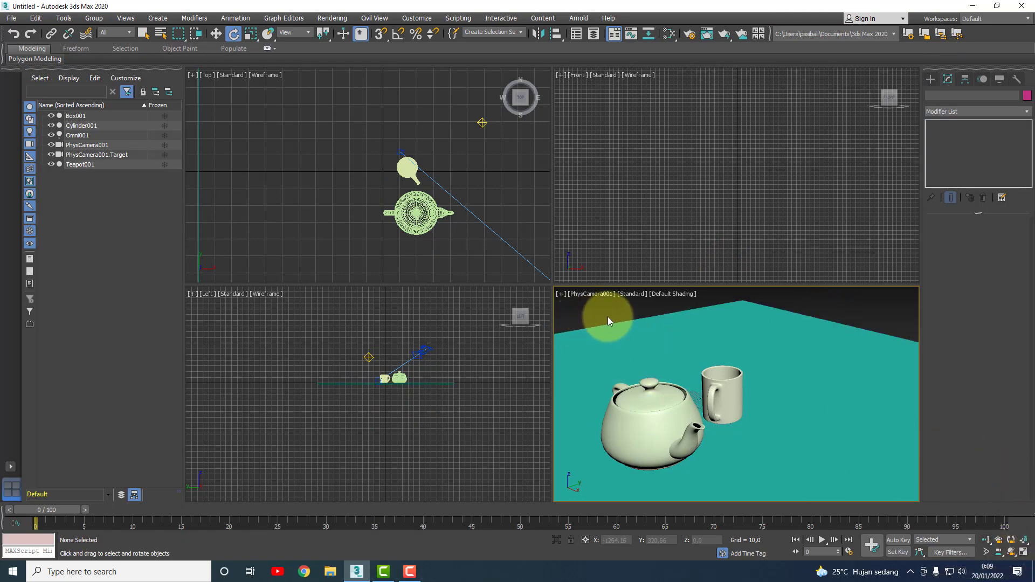
Step: Move PhysCamera001 and its target up and right in the Top view to reframe
scroll(451, 225, "down", 4)
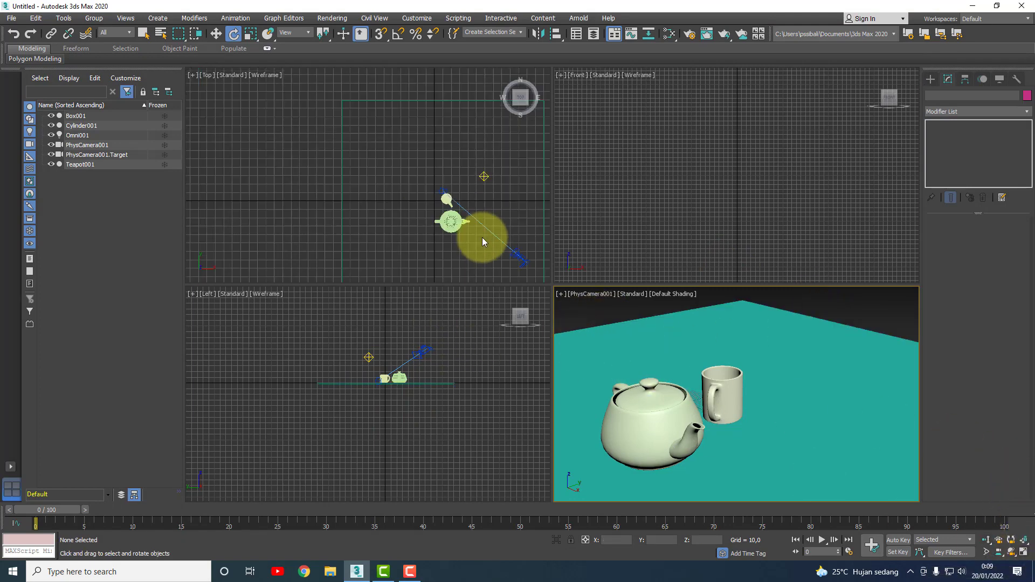
left_click(519, 253)
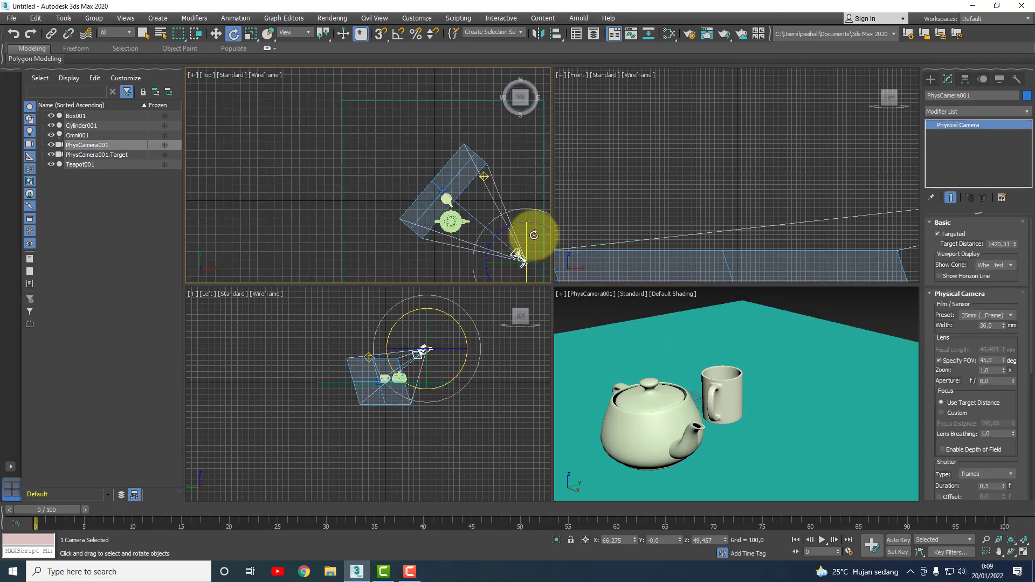
left_click(216, 33)
scroll(510, 273, "down", 2)
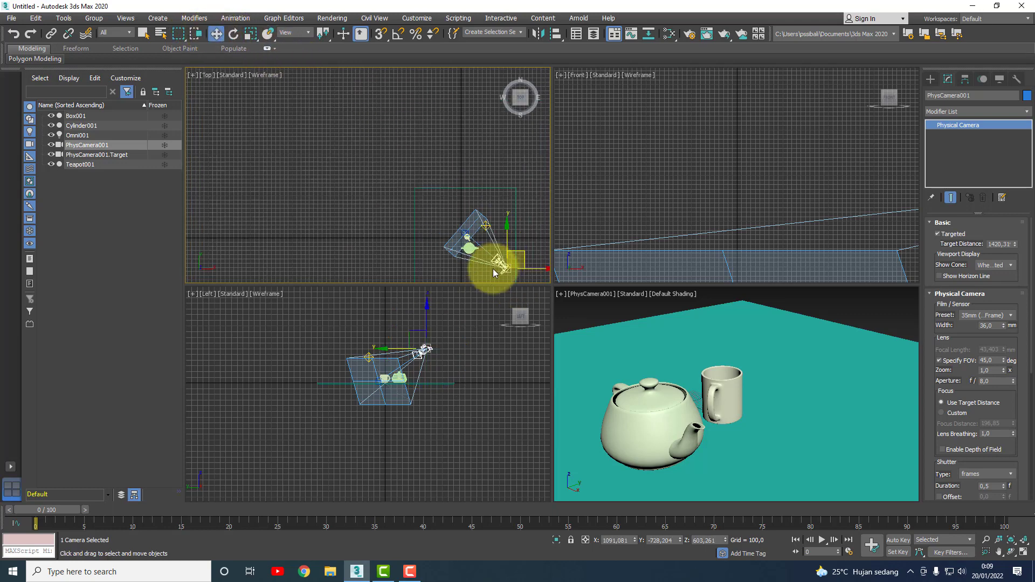
left_click(521, 259)
left_click(520, 259)
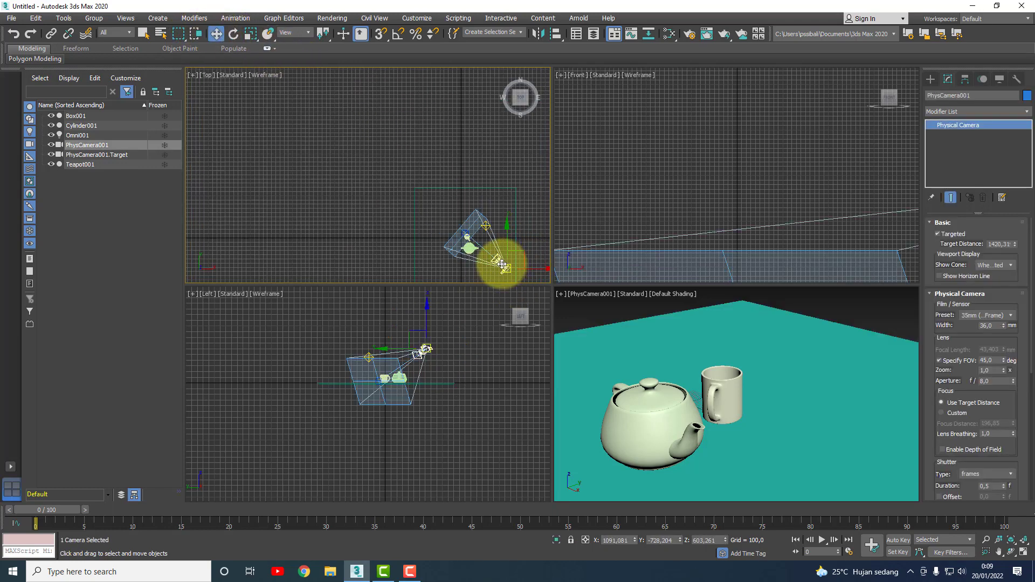
left_click_drag(526, 253, 532, 222)
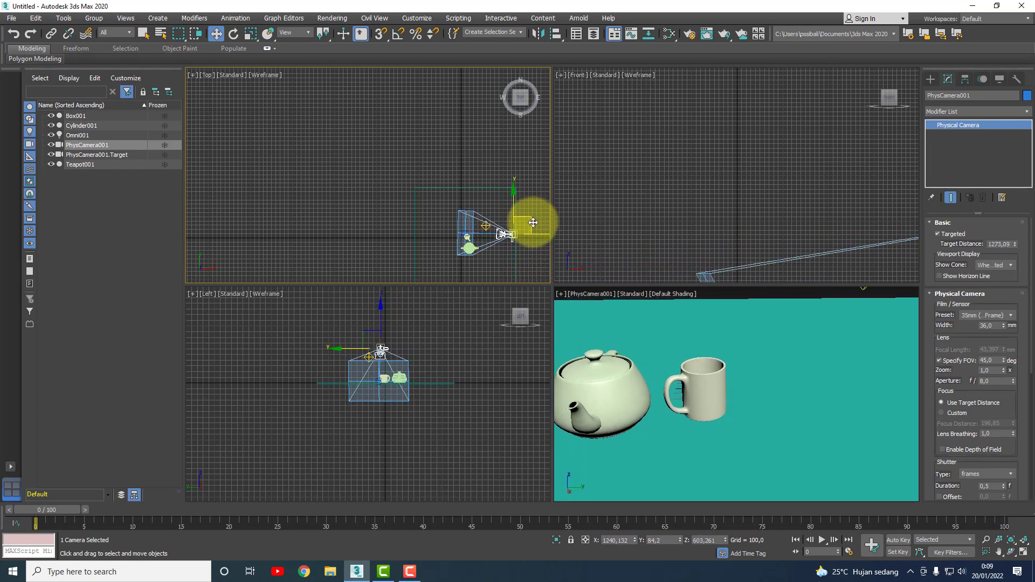
left_click(487, 232)
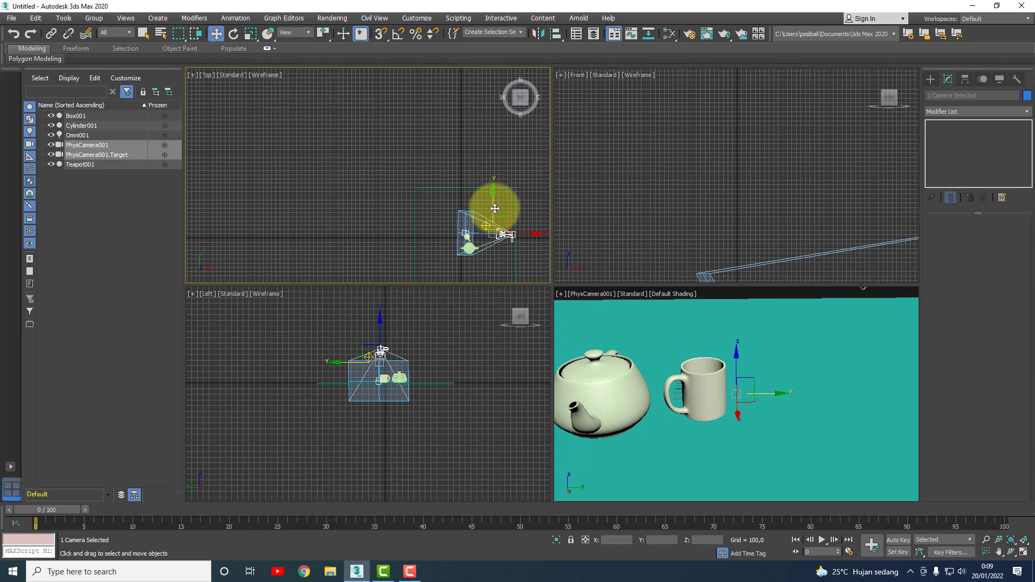
left_click_drag(495, 209, 498, 210)
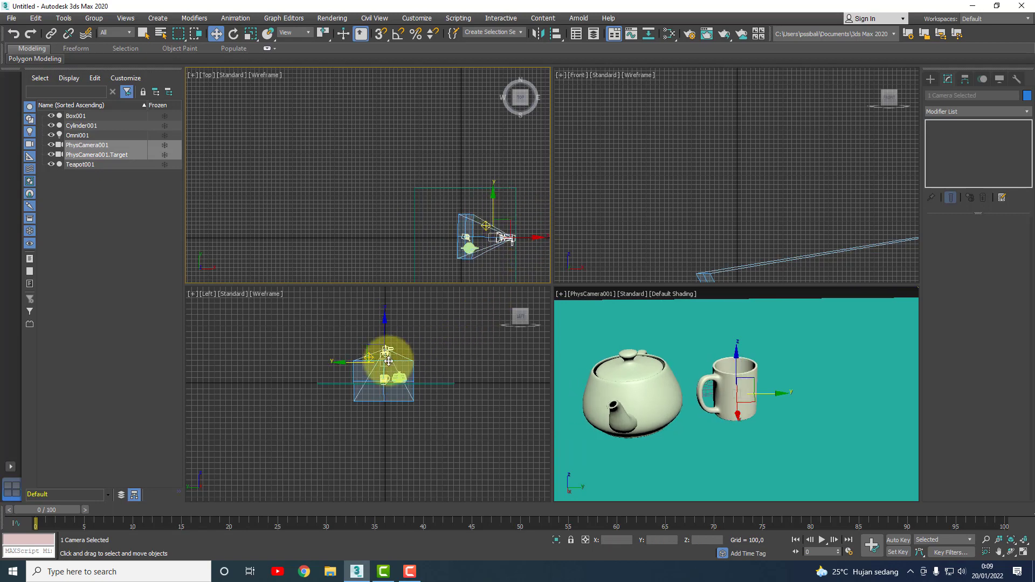
left_click(499, 420)
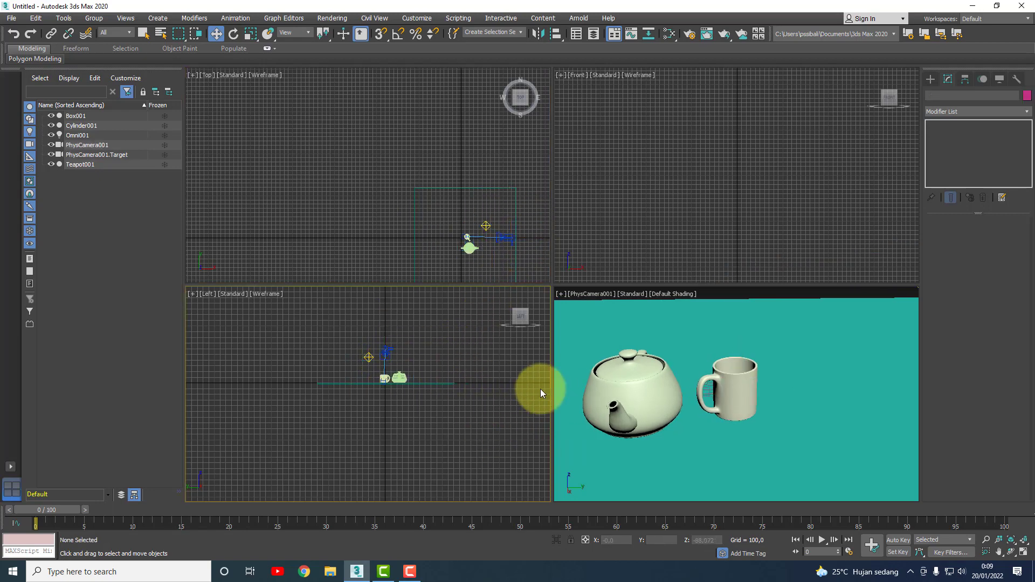
Step: Adjust the camera's height in the Left view until teapot and mug are centred
scroll(541, 393, "up", 3)
left_click(269, 309)
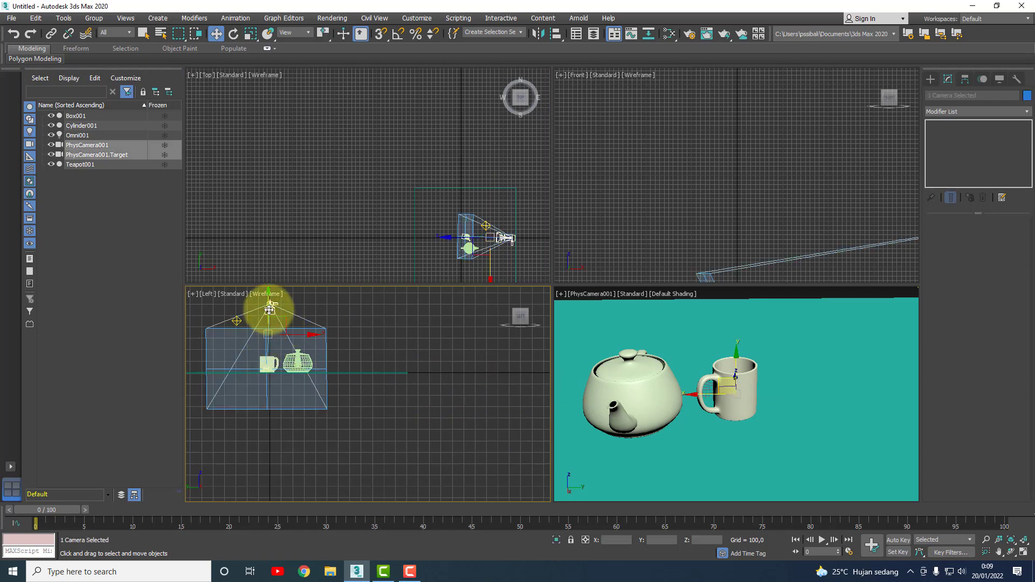
left_click_drag(270, 309, 267, 314)
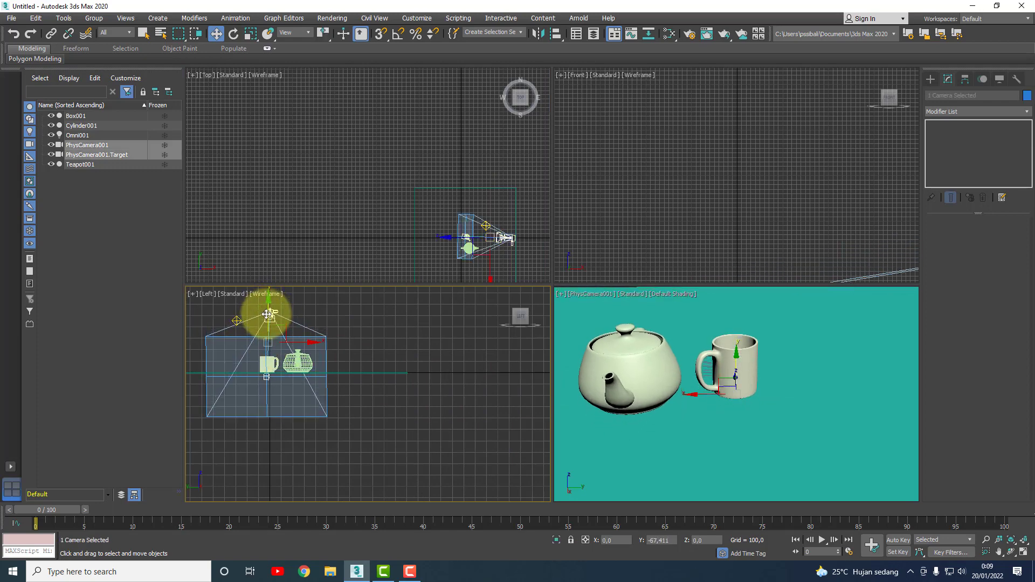
left_click_drag(267, 315, 270, 309)
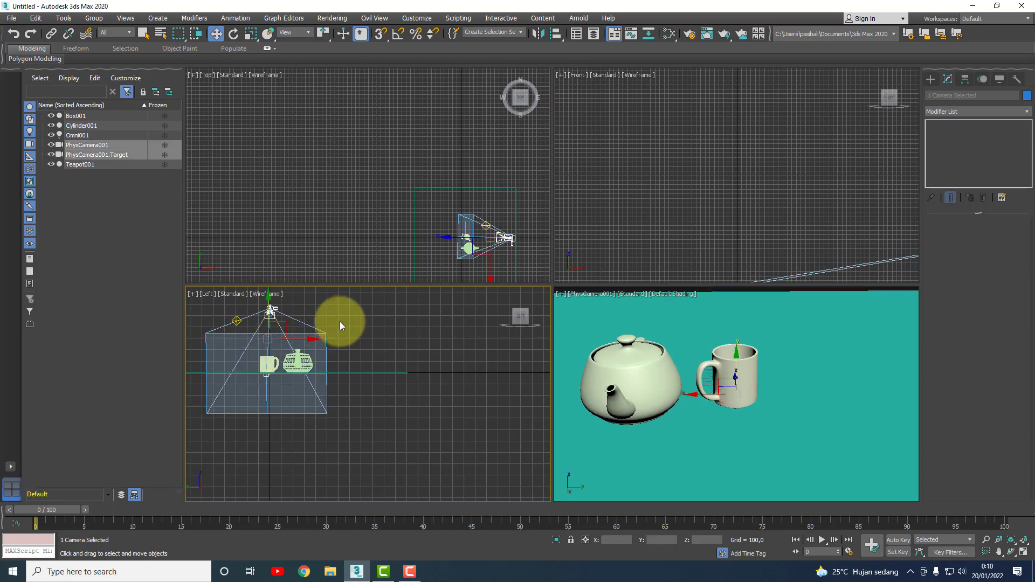
left_click(396, 369)
left_click(269, 311)
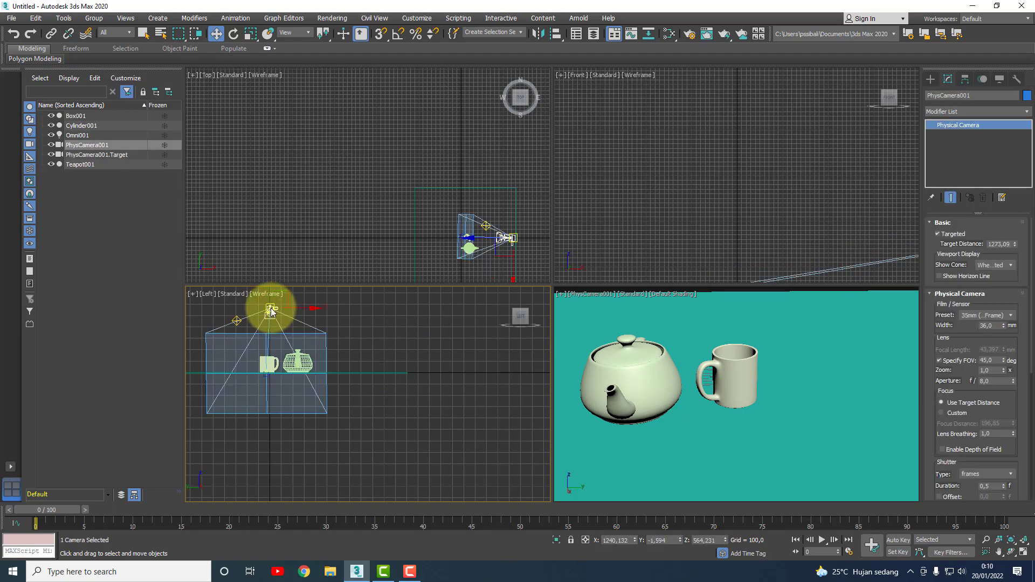
left_click_drag(270, 296, 268, 295)
left_click(431, 344)
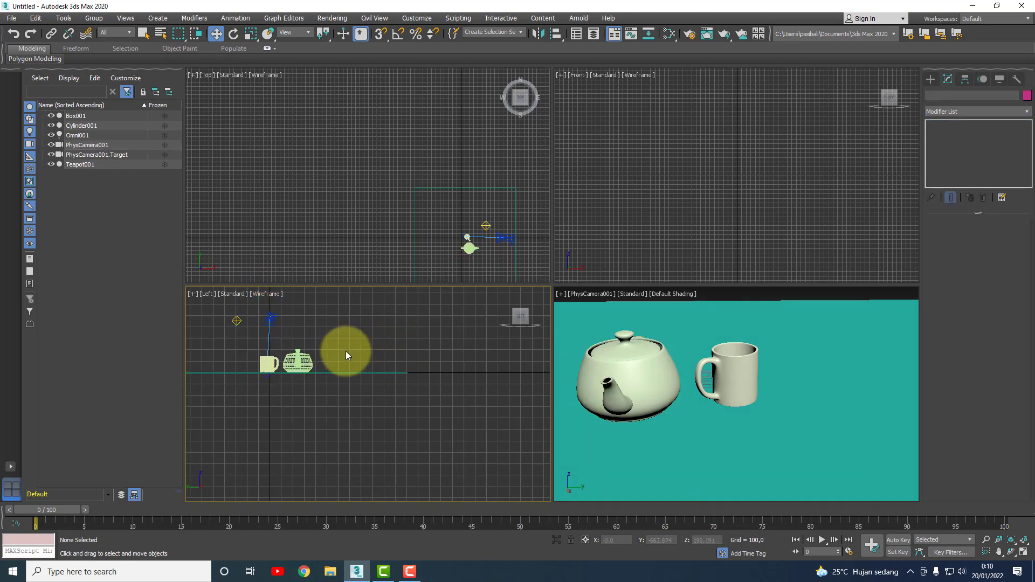
left_click_drag(272, 338, 270, 310)
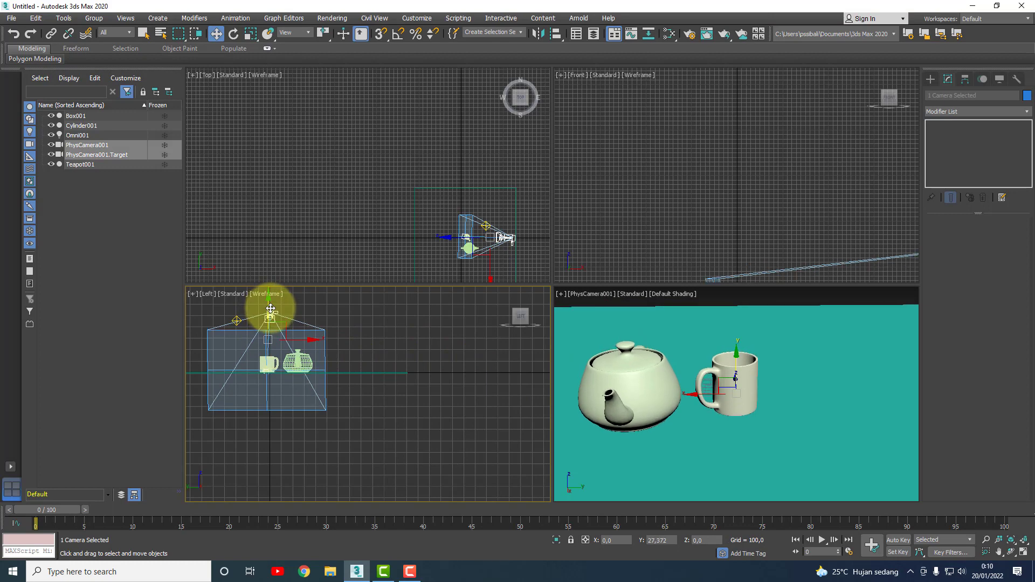
left_click(400, 363)
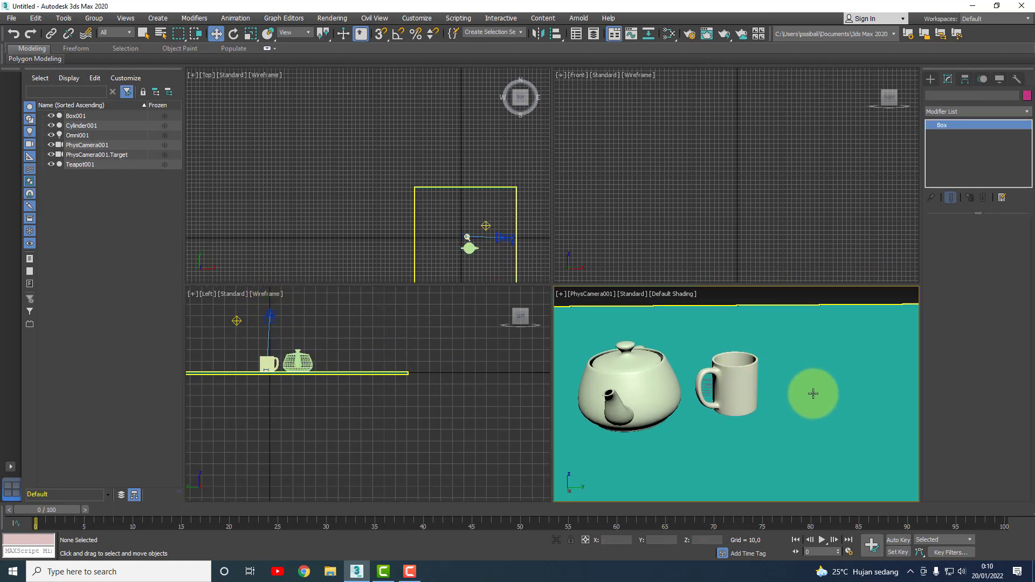
mouse_move(809, 392)
left_mouse_down()
mouse_move(718, 408)
mouse_move(701, 354)
left_mouse_up()
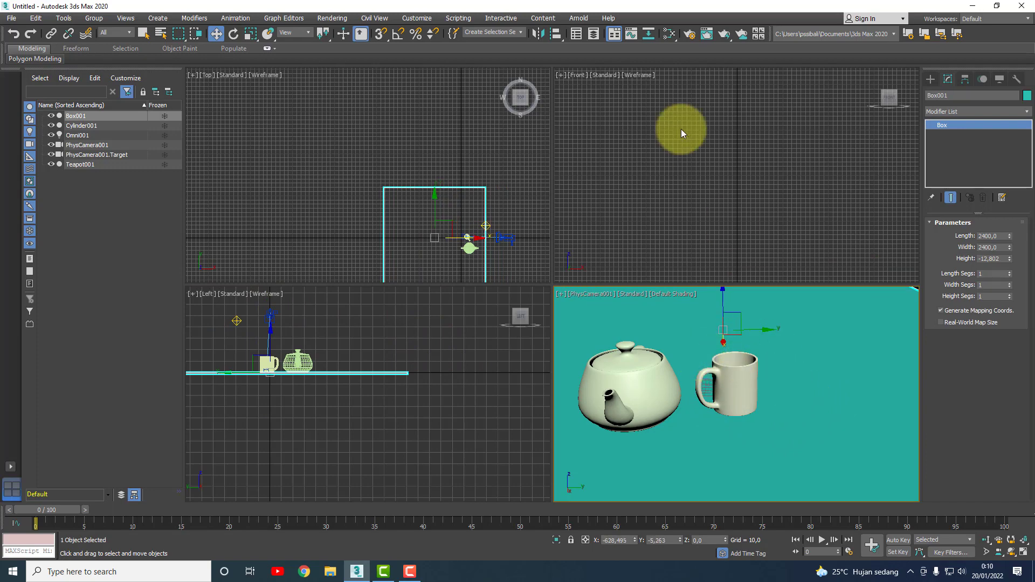
left_click(710, 34)
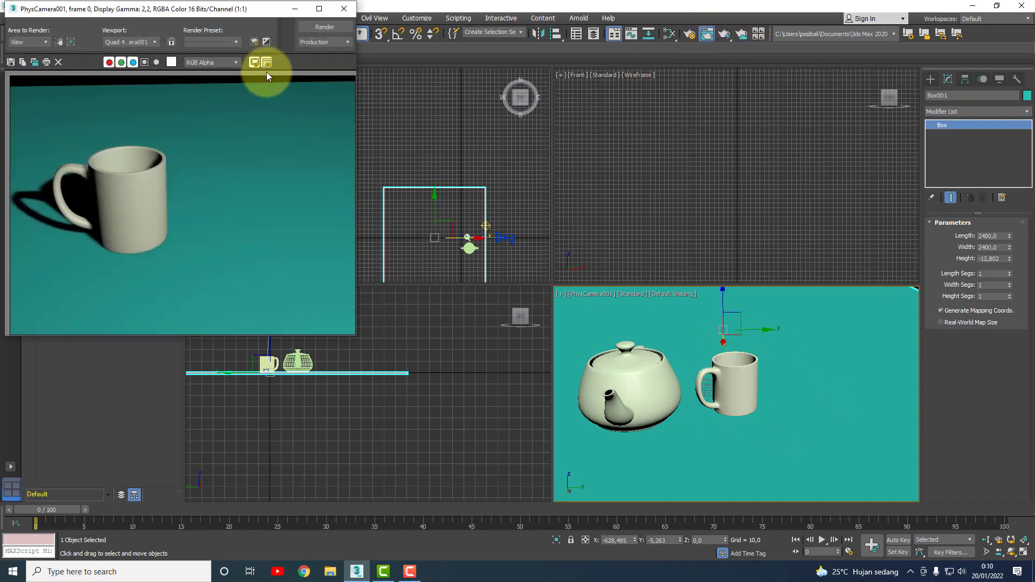
left_click(313, 31)
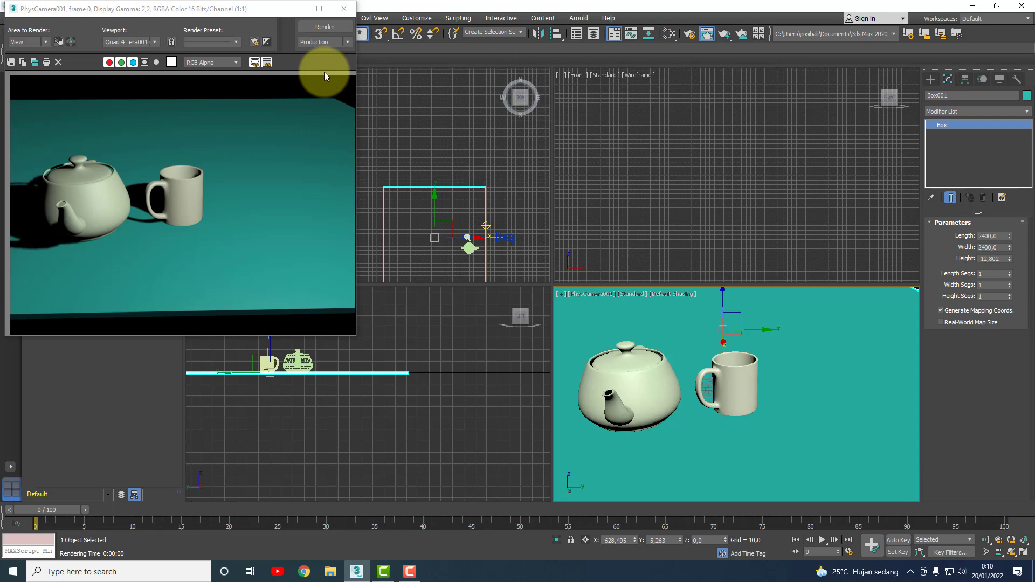
left_click(348, 10)
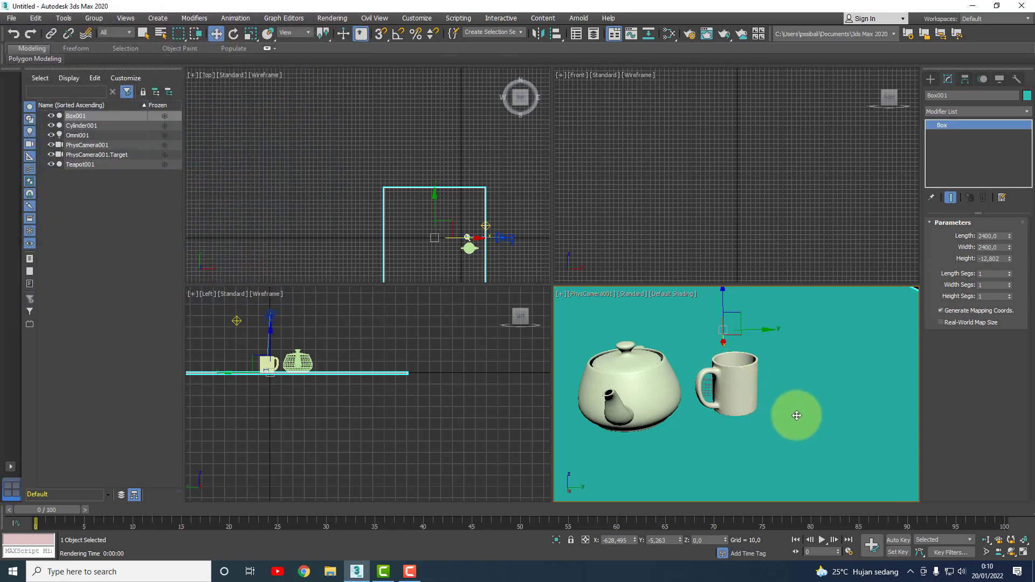
left_click(493, 381)
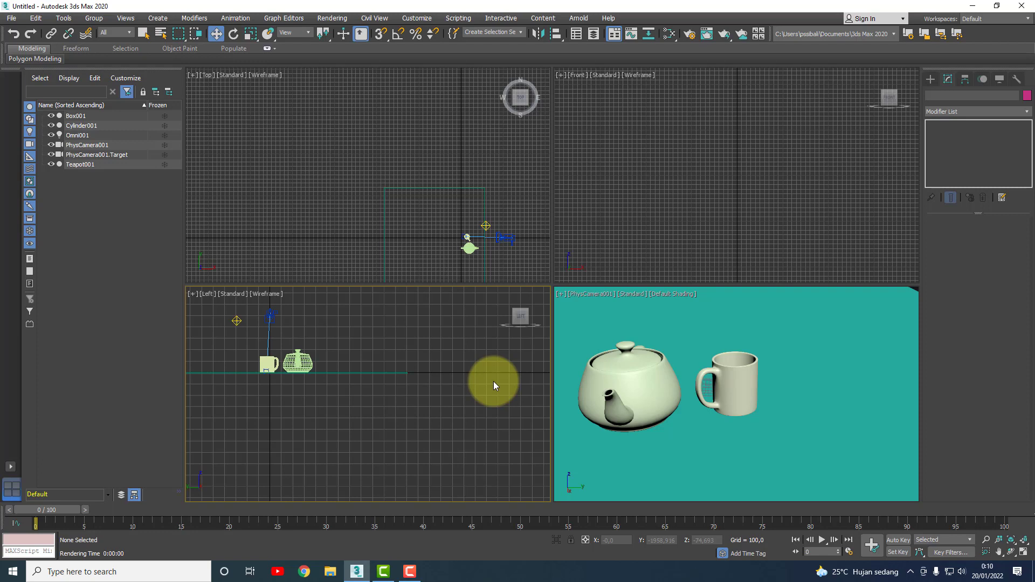
left_click(816, 454)
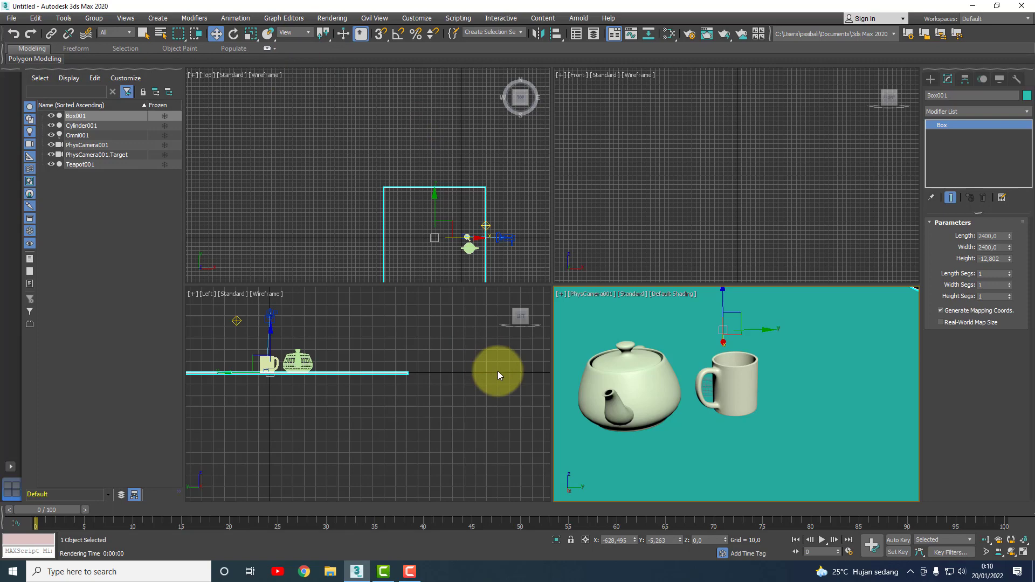
Step: In the Slate Material Editor (M), add a Kayu_7 Bitmap node and link it to Base Color Map
key("m")
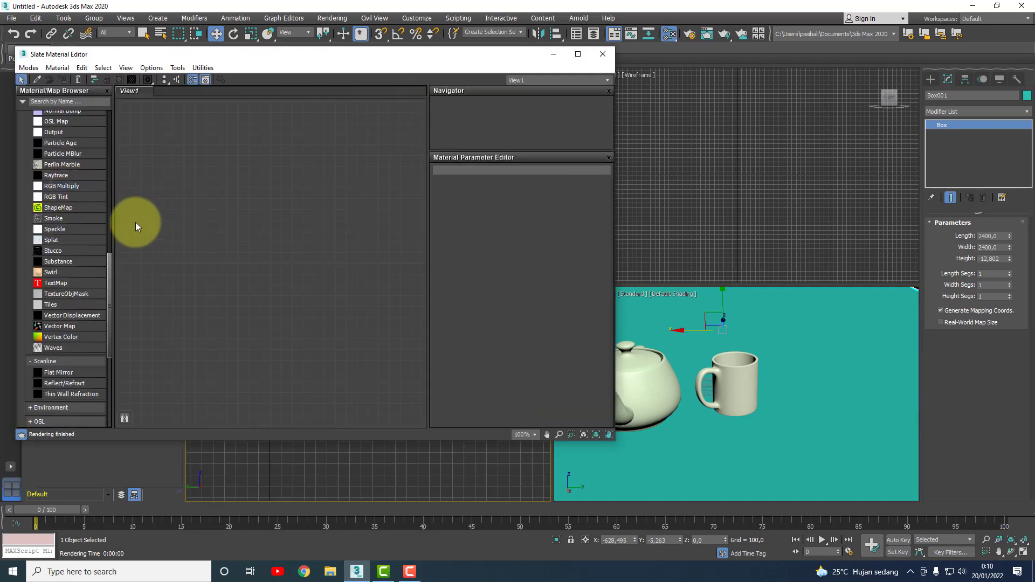
mouse_move(115, 254)
left_mouse_down()
mouse_move(124, 112)
mouse_move(115, 127)
mouse_move(224, 171)
mouse_move(300, 145)
left_mouse_up()
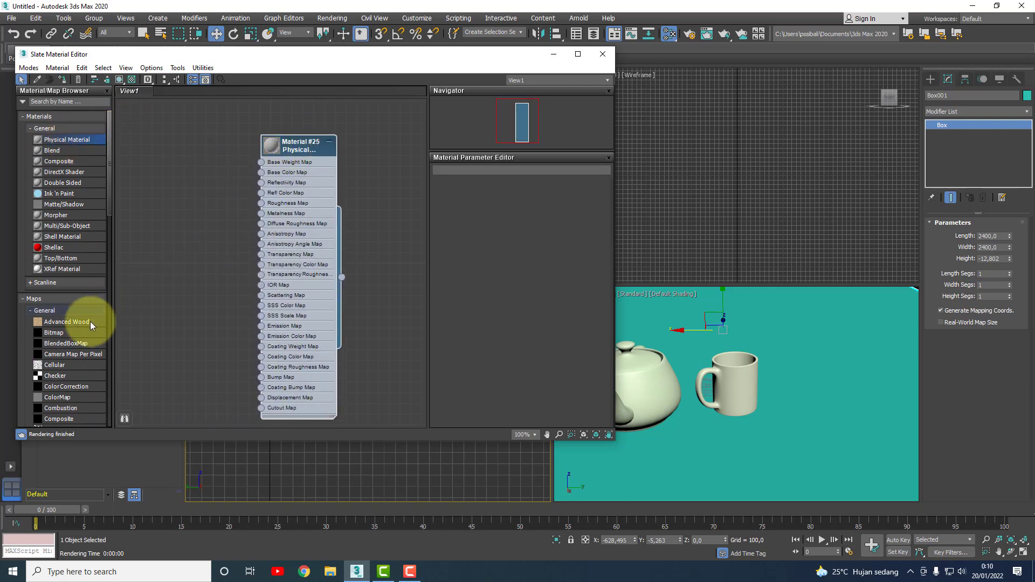
left_click_drag(56, 337, 189, 186)
left_click(210, 167)
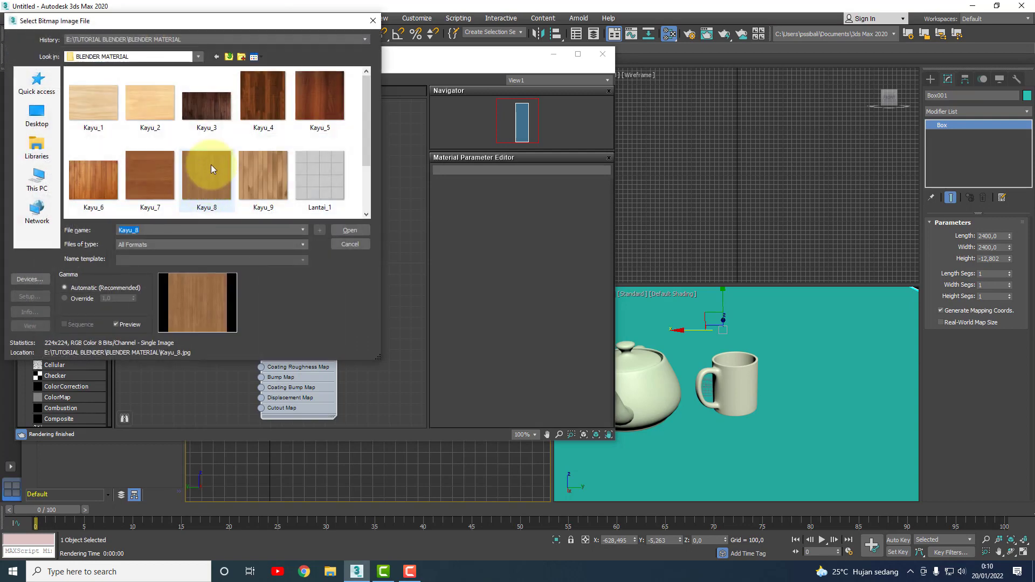
left_click(145, 183)
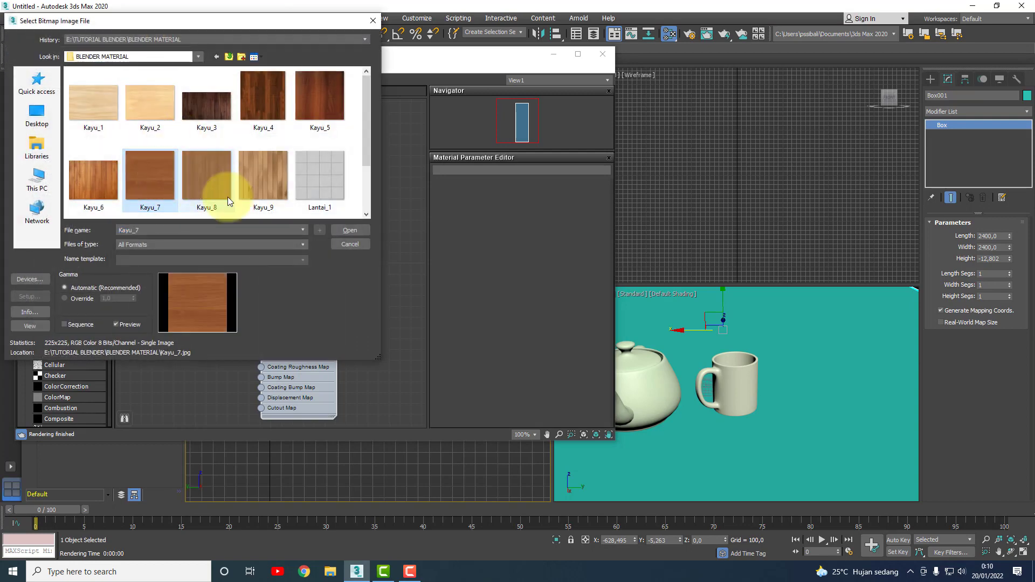
left_click(350, 229)
left_click_drag(218, 188, 196, 168)
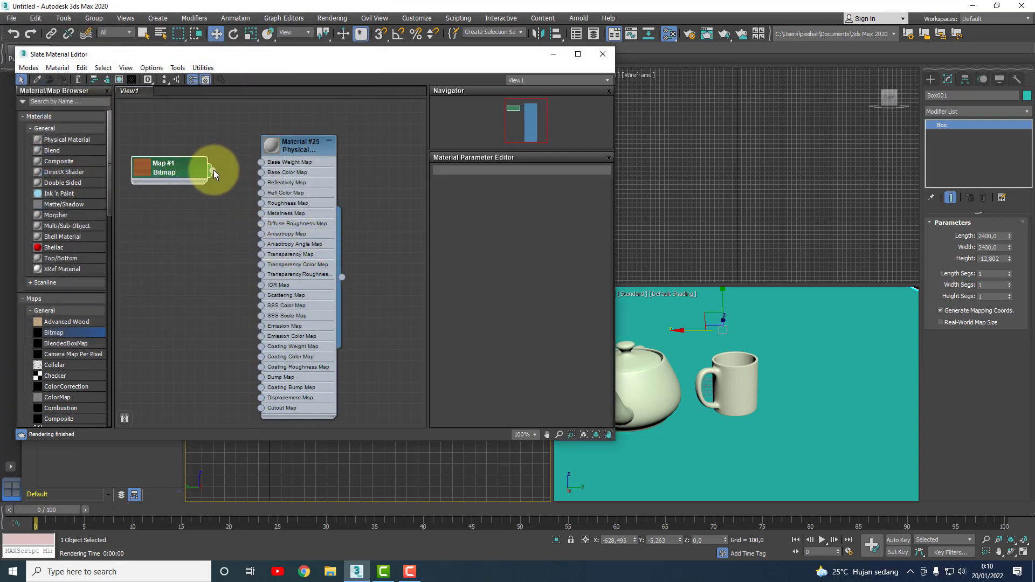
left_click_drag(260, 171, 261, 172)
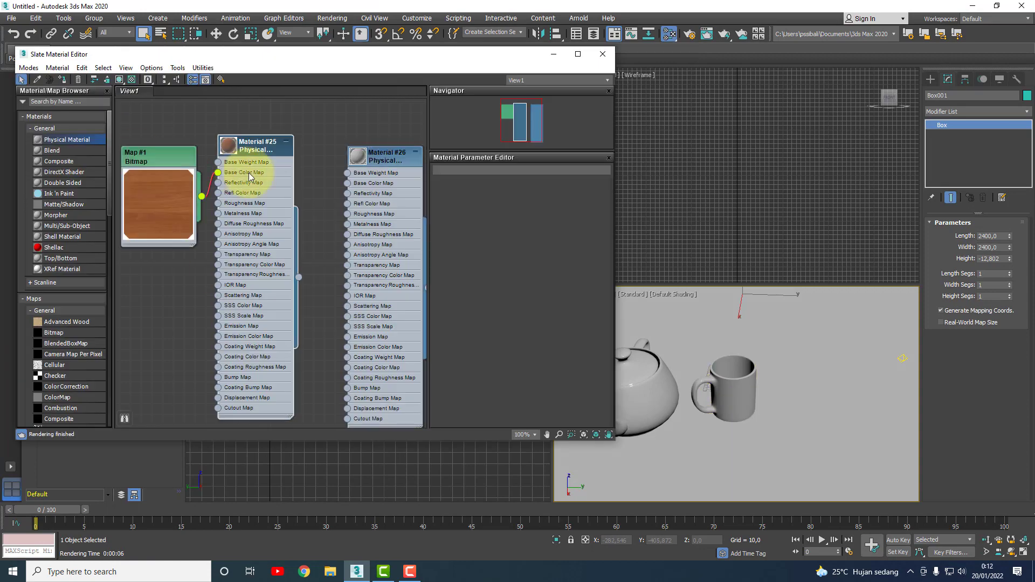
Step: Render the camera view to Pemodelan MUG.jpg, a JPEG file in the TUTORIAL 3DS MAX folder
double_click(249, 176)
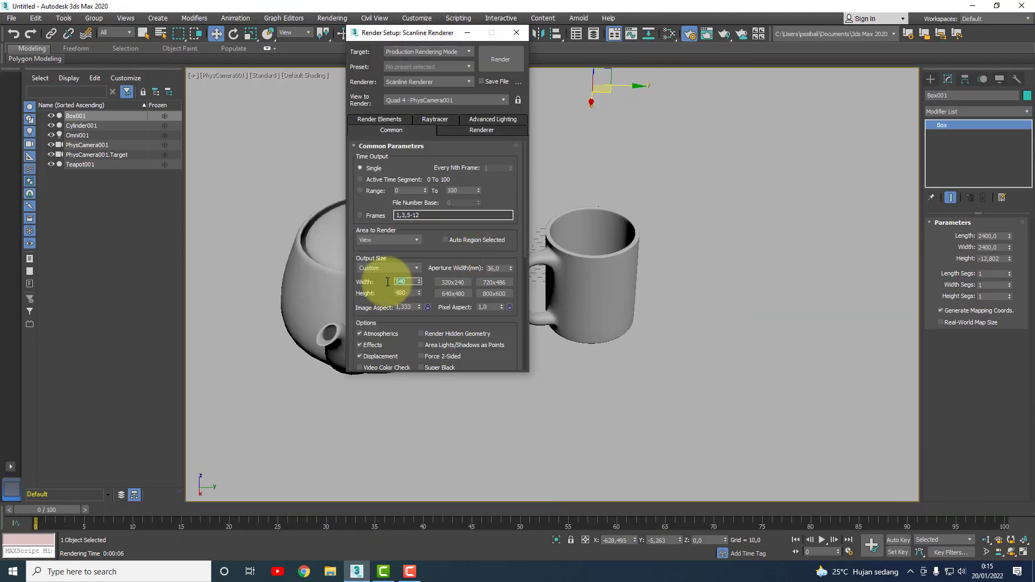
scroll(383, 295, "down", 5)
left_click(500, 348)
double_click(603, 199)
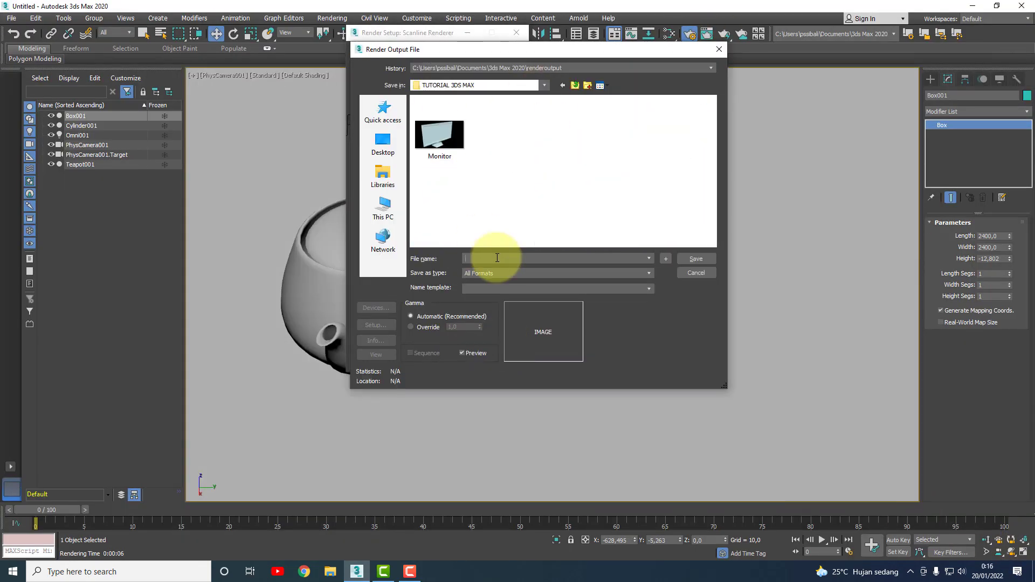
type("Pemodelan MUG")
left_click(649, 274)
left_click(492, 328)
left_click(695, 259)
left_click(499, 62)
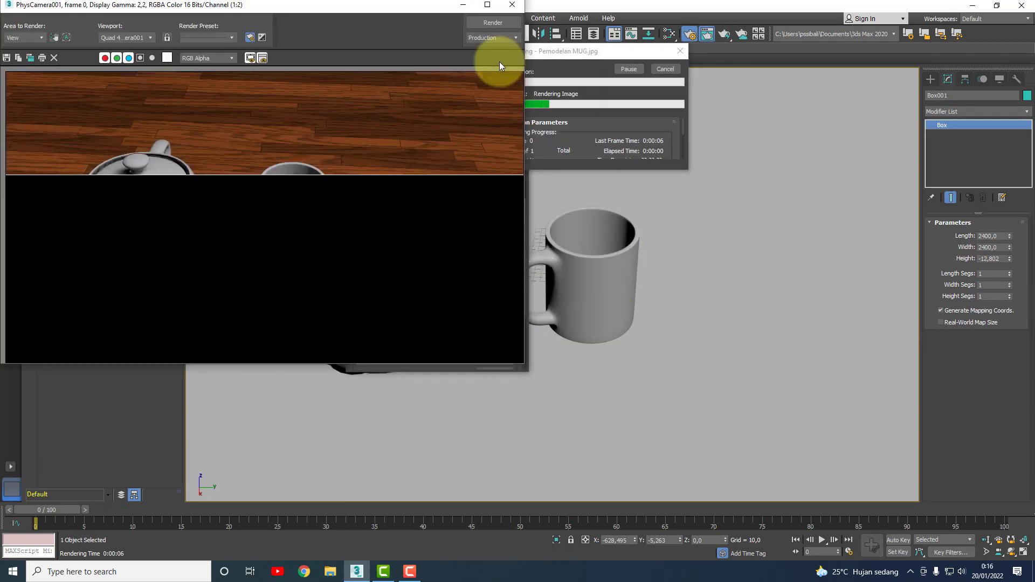
Step: Close the finished render and save the scene as 06 PEMODELAN MUG.max, then save once more
key("ctrl+s")
left_click(193, 56)
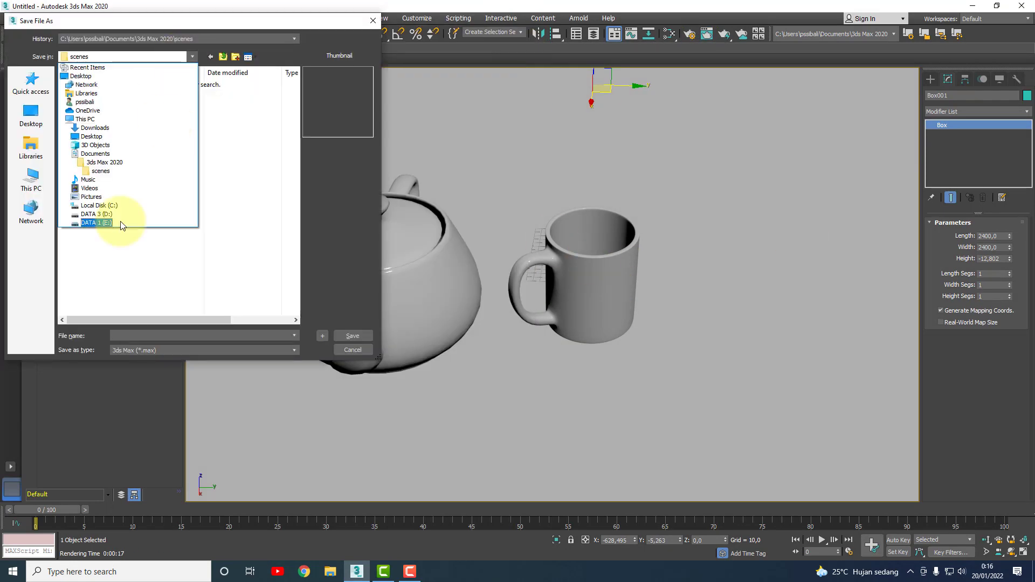
left_click(121, 221)
type("06 PEMODELAN MUG")
key("Return")
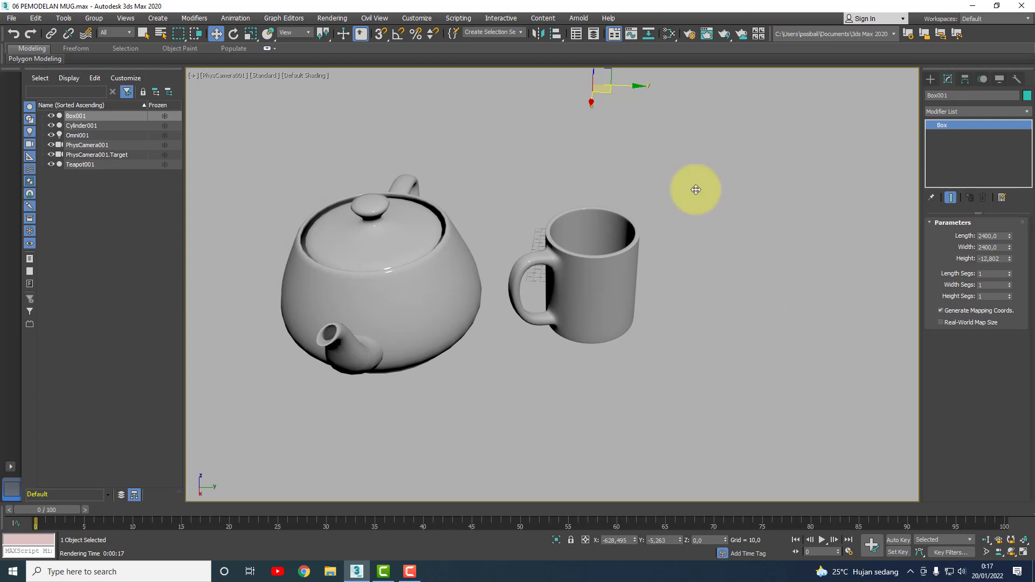
left_click(11, 18)
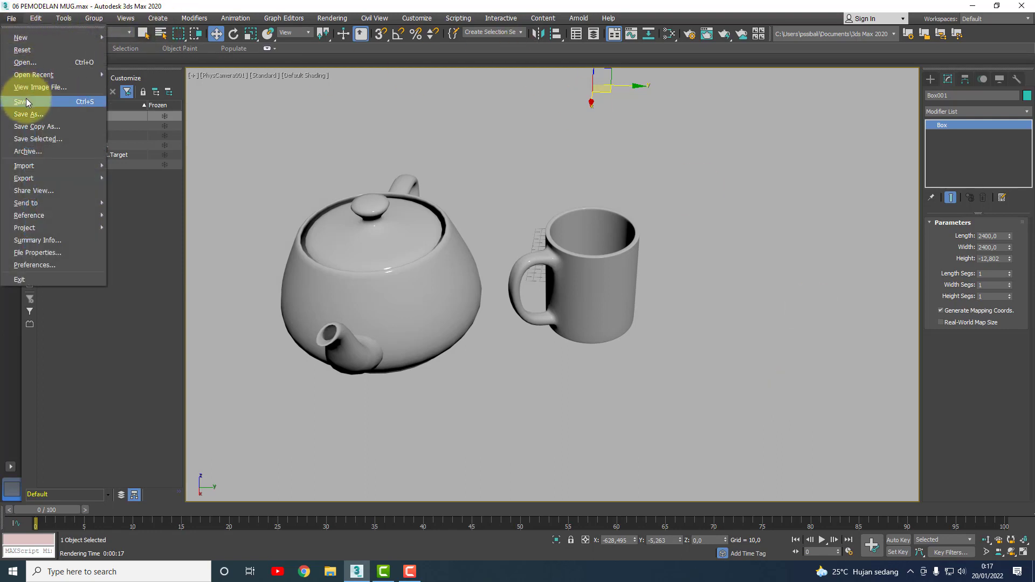
left_click(80, 101)
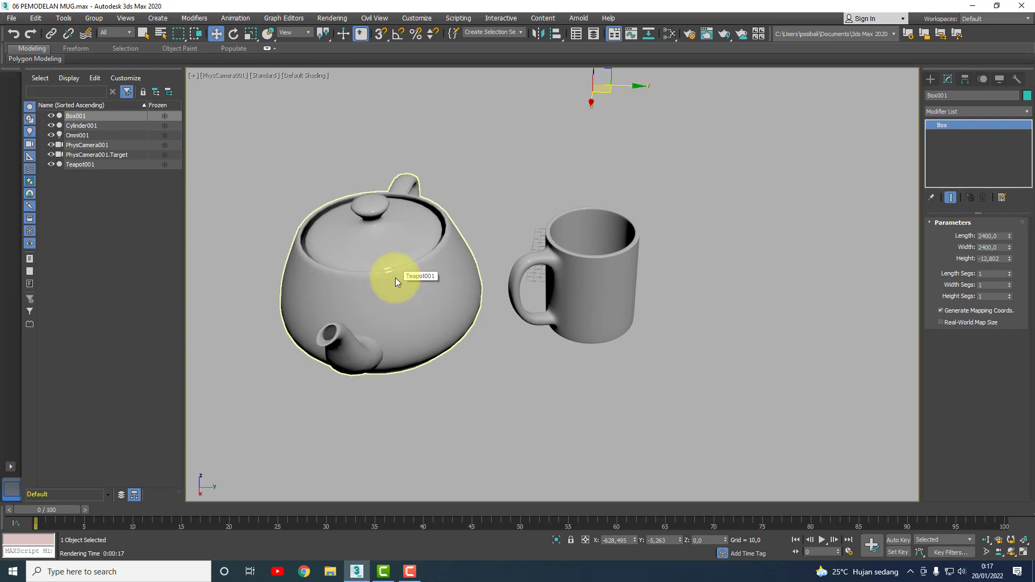